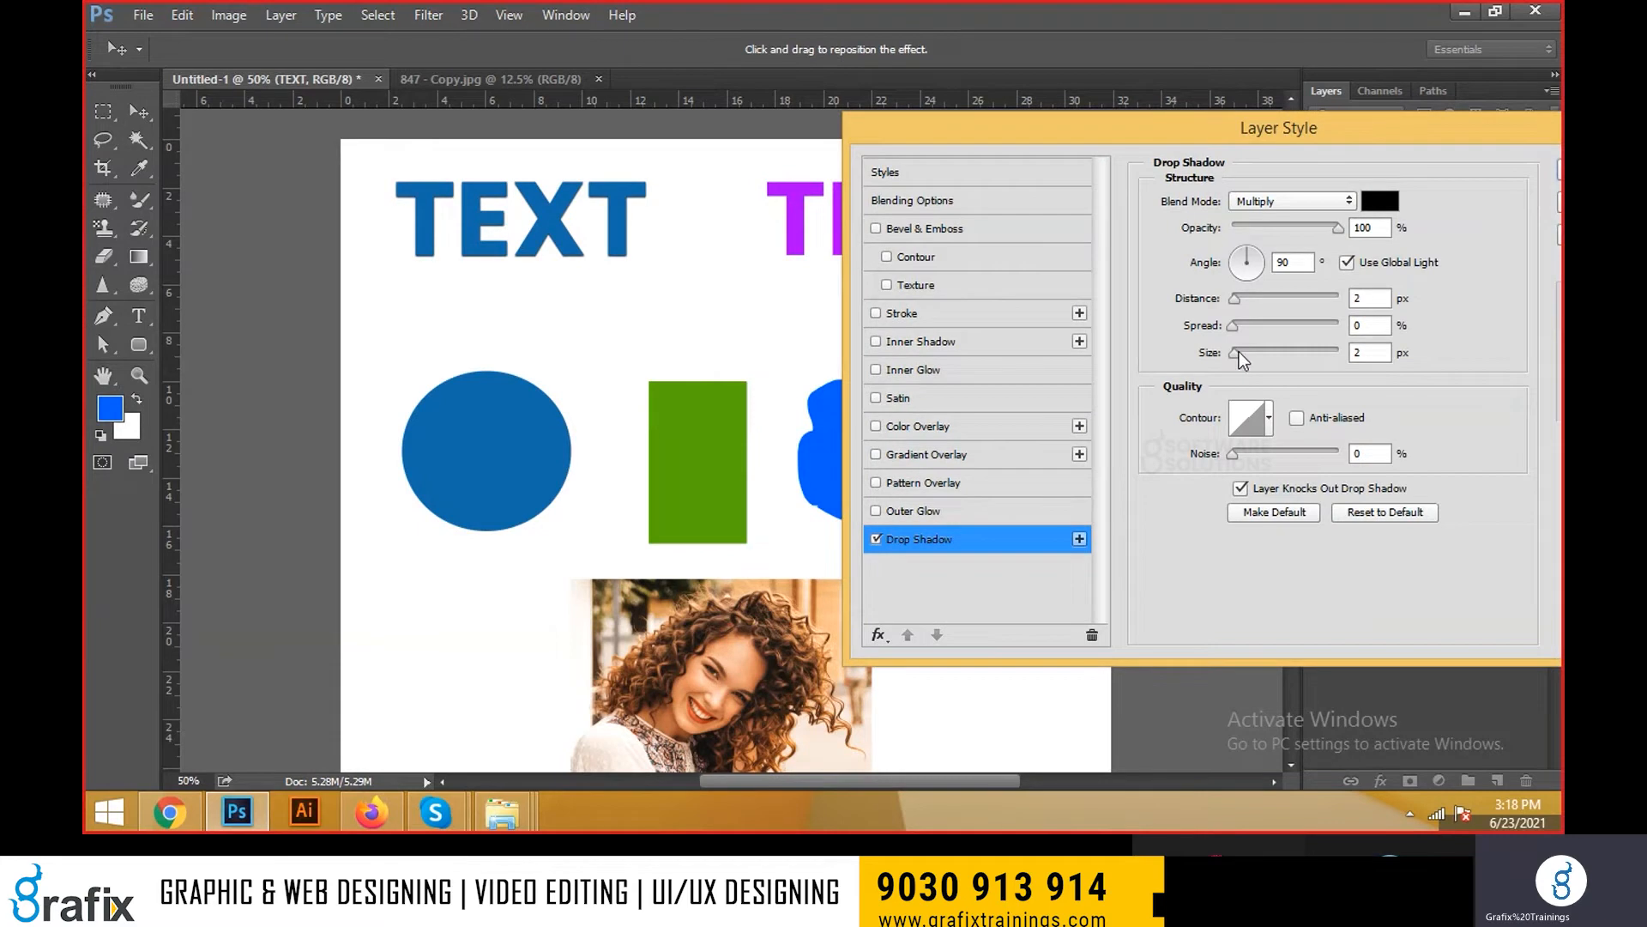
Set the blue text's drop shadow to 24 px size, 16% spread and 22 px distance
left_click_drag(1237, 353, 1256, 298)
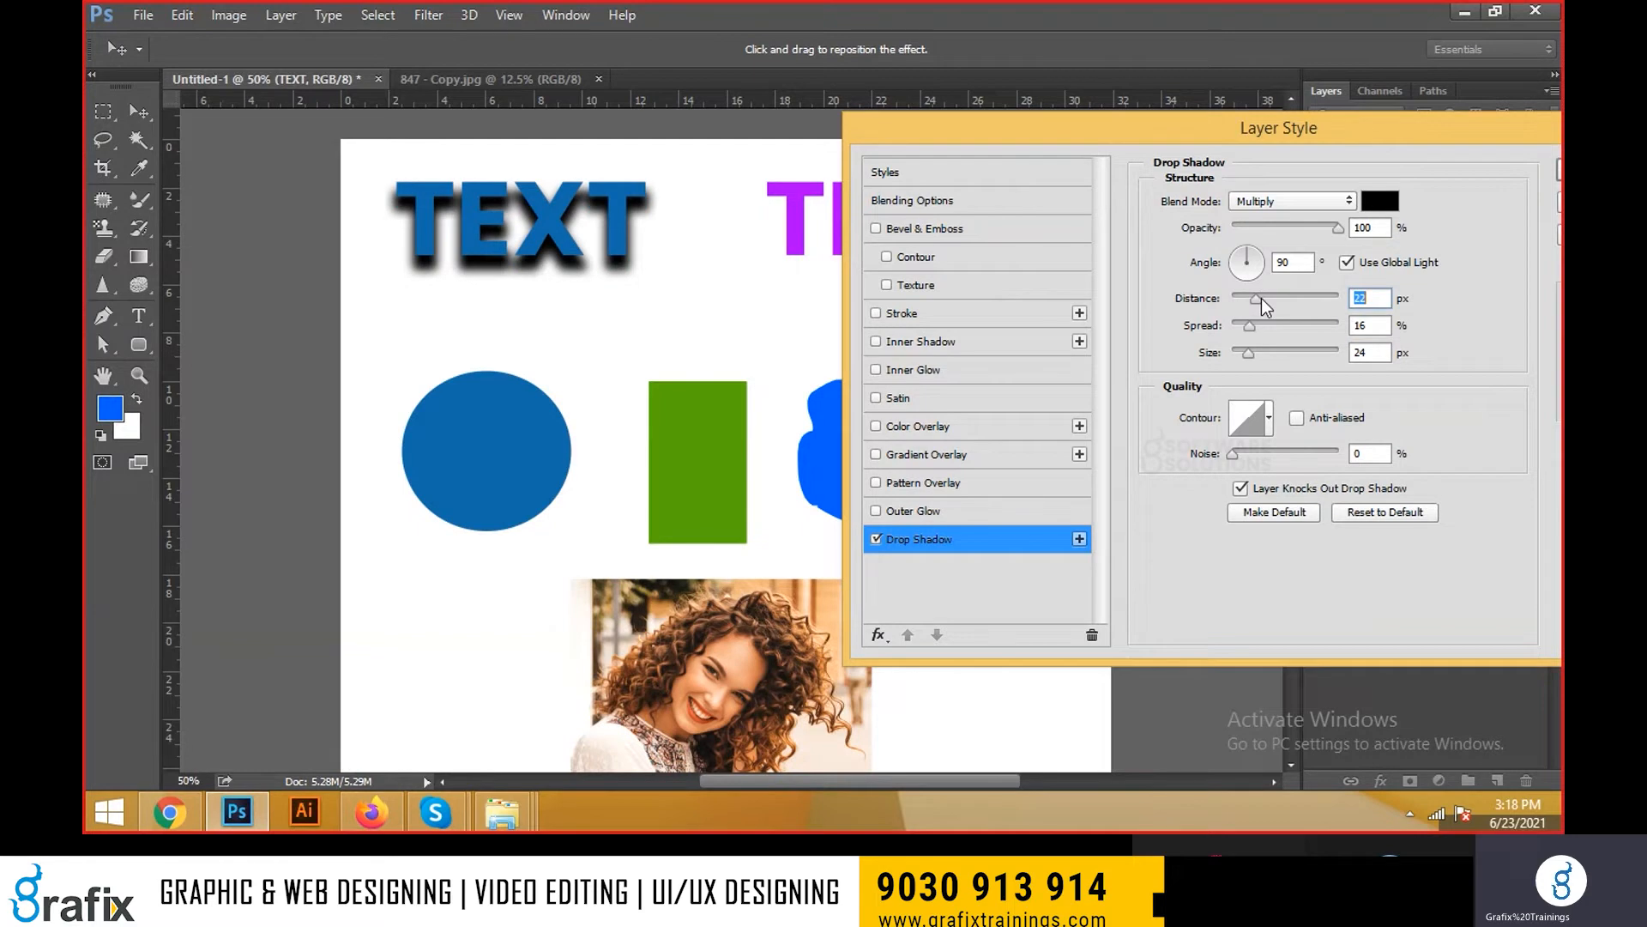
mouse_move(1338, 228)
left_mouse_down()
mouse_move(1270, 238)
mouse_move(1367, 225)
mouse_move(1273, 224)
mouse_move(1360, 225)
left_mouse_up()
Try red (ff0000) as the drop shadow colour, and return it to black (000000)
left_click(1367, 213)
type("ff0000")
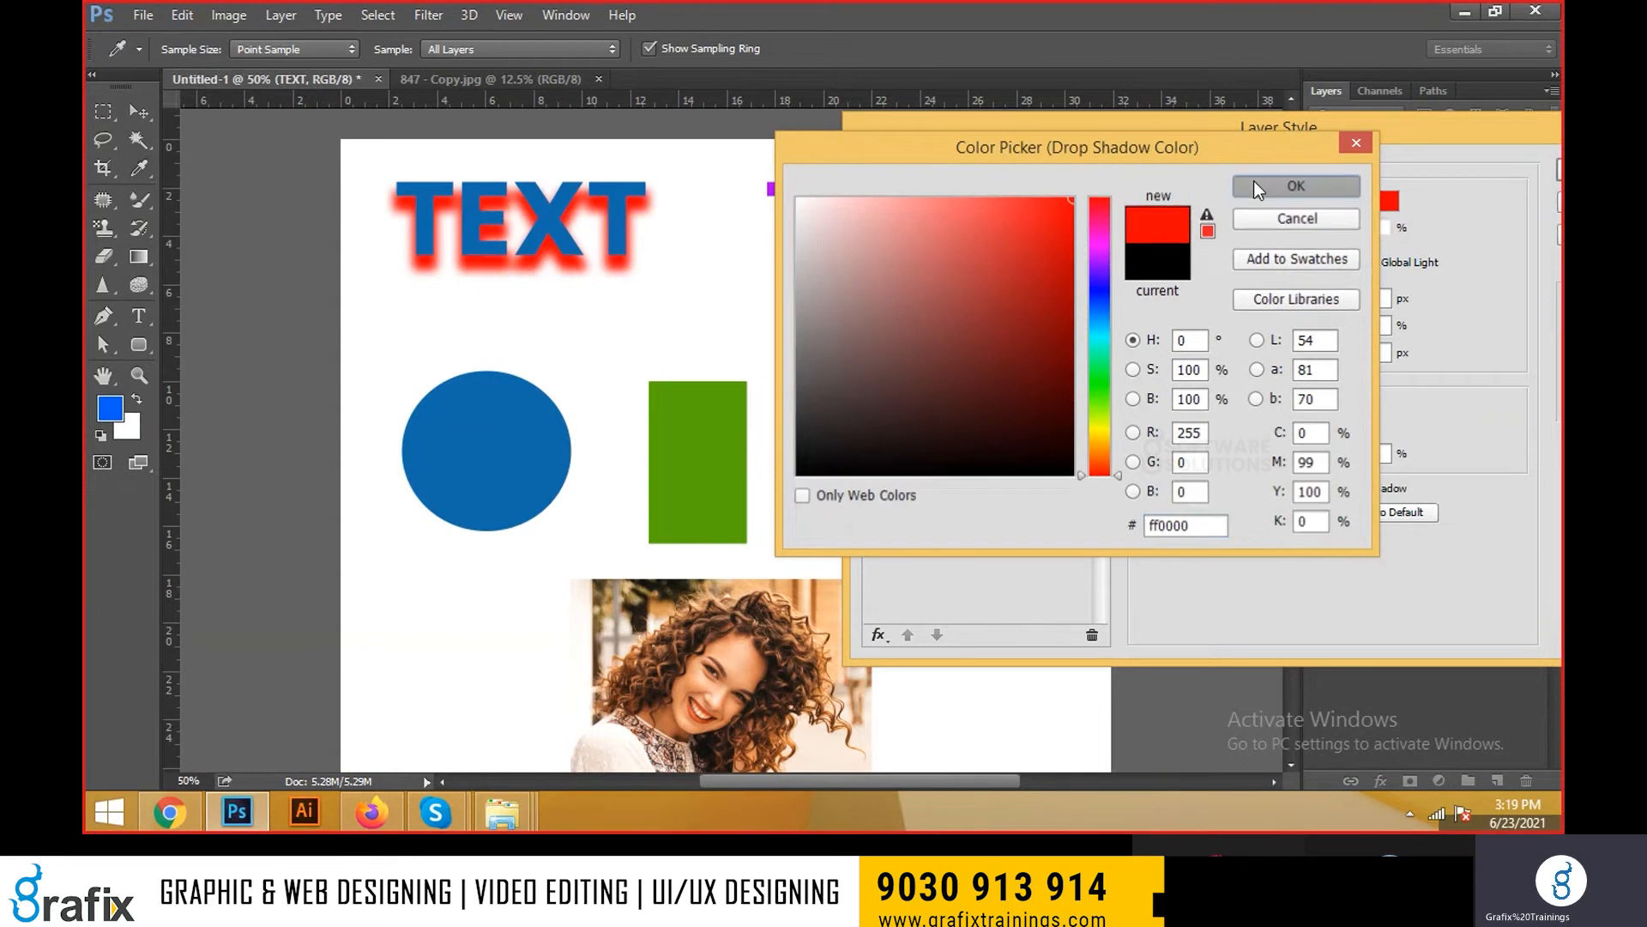
left_click(1256, 186)
left_click(1389, 201)
type("000000")
left_click(1297, 191)
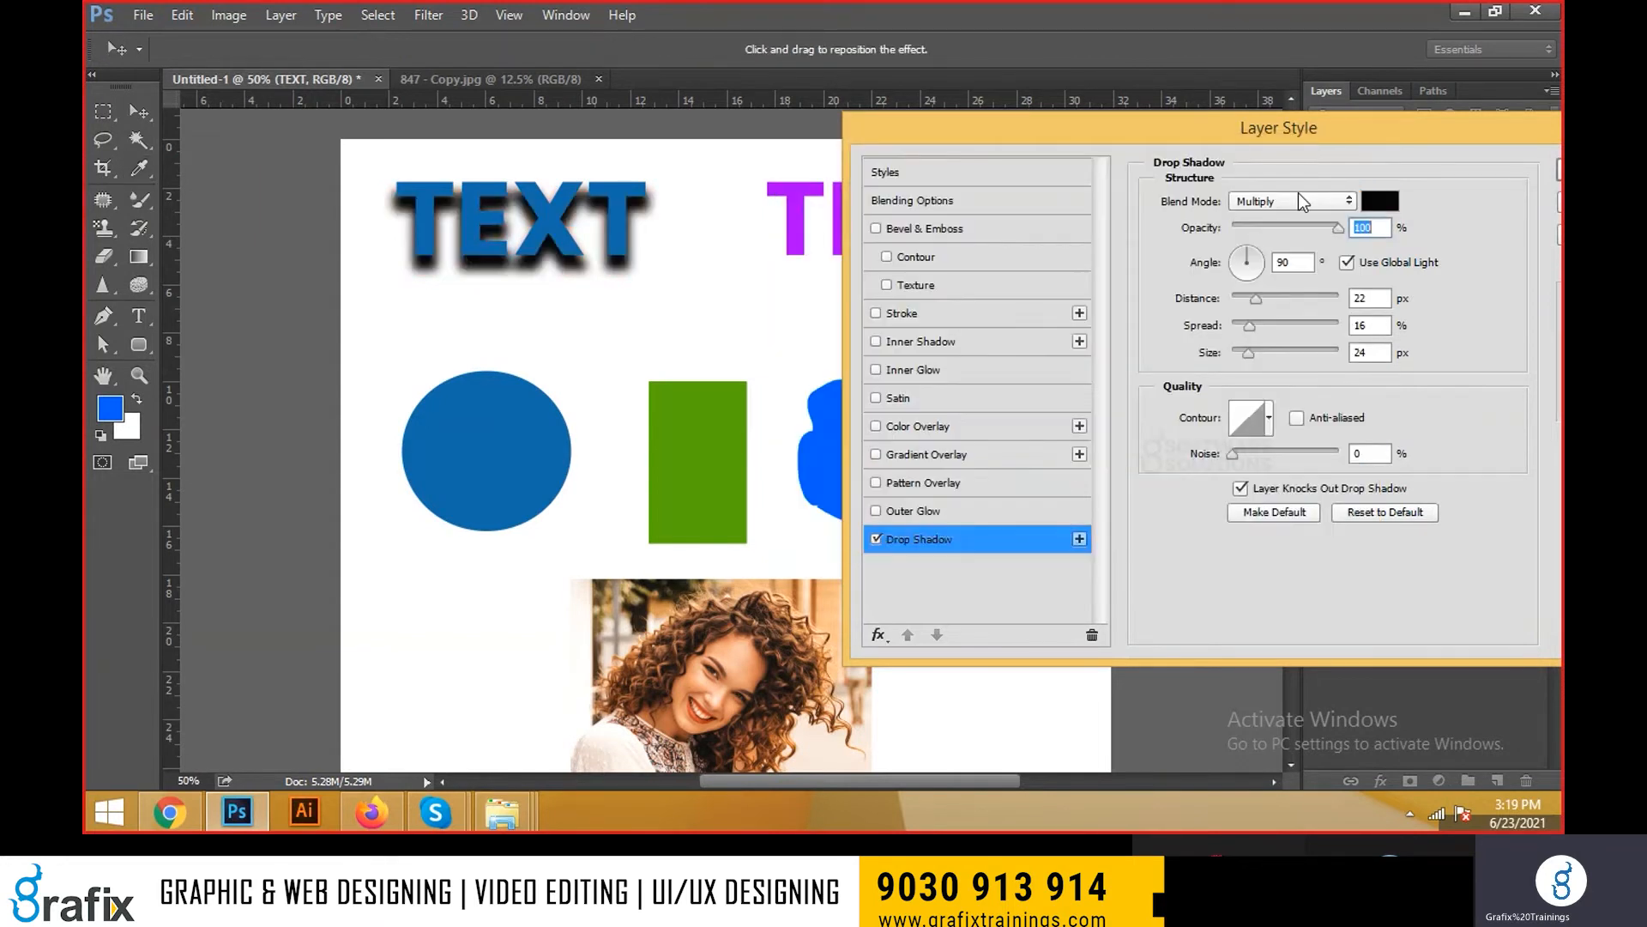
Set the blue text's drop shadow to 9 px distance, 10% spread and a 41° angle
left_click_drag(1255, 295, 1240, 311)
left_click(1241, 324)
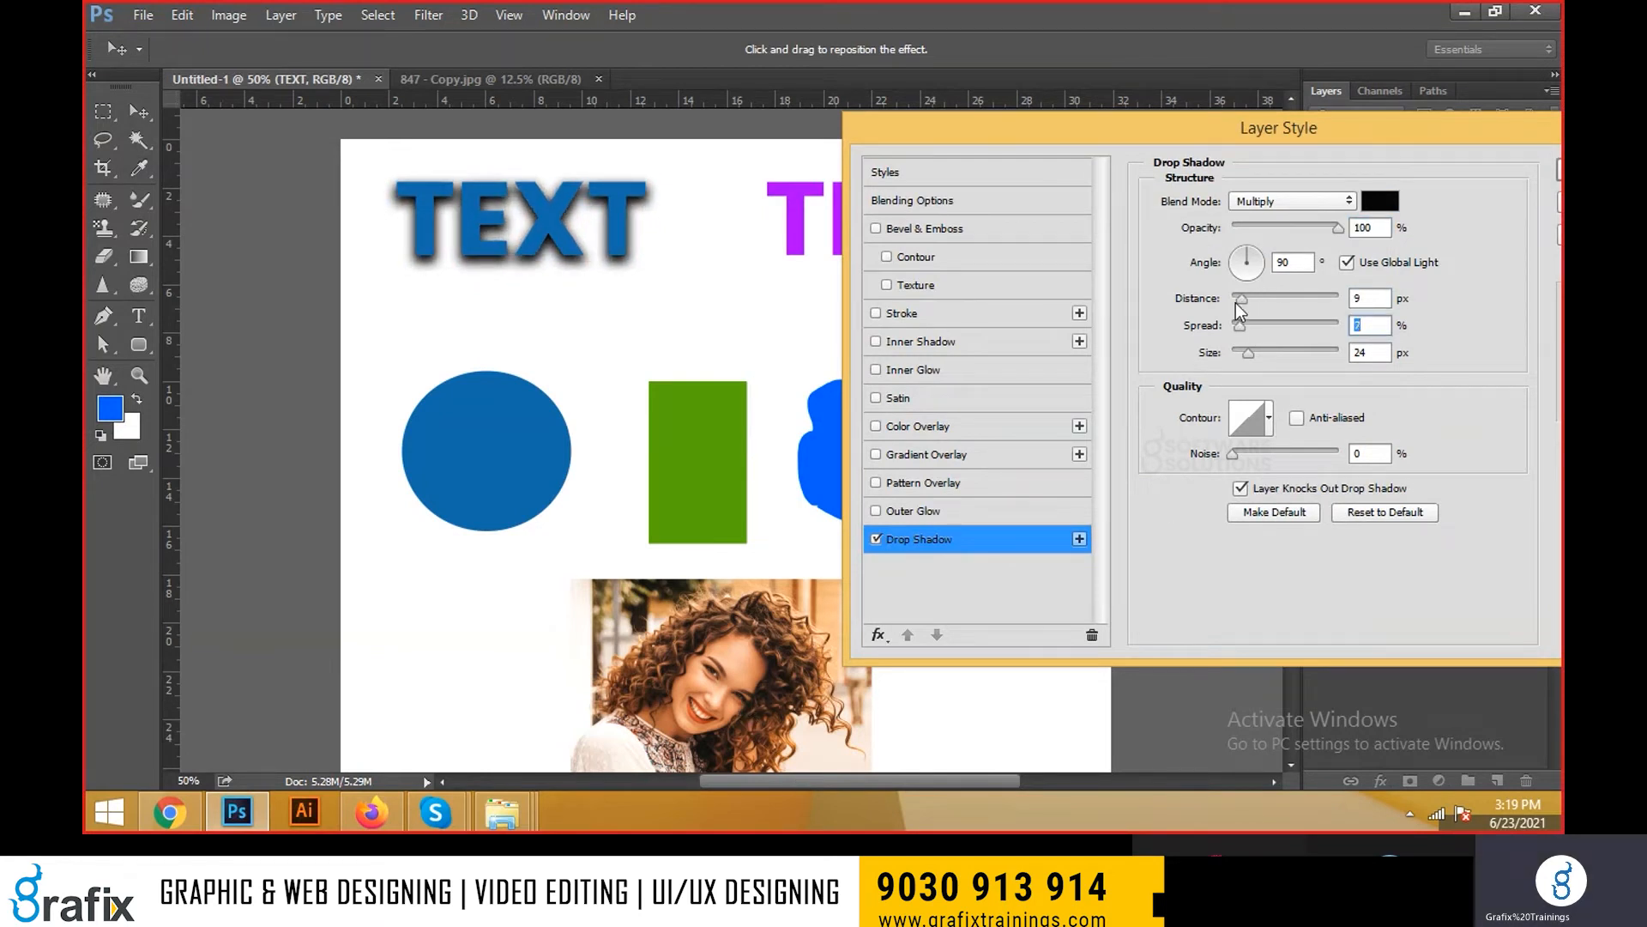
left_click_drag(1258, 255, 1243, 328)
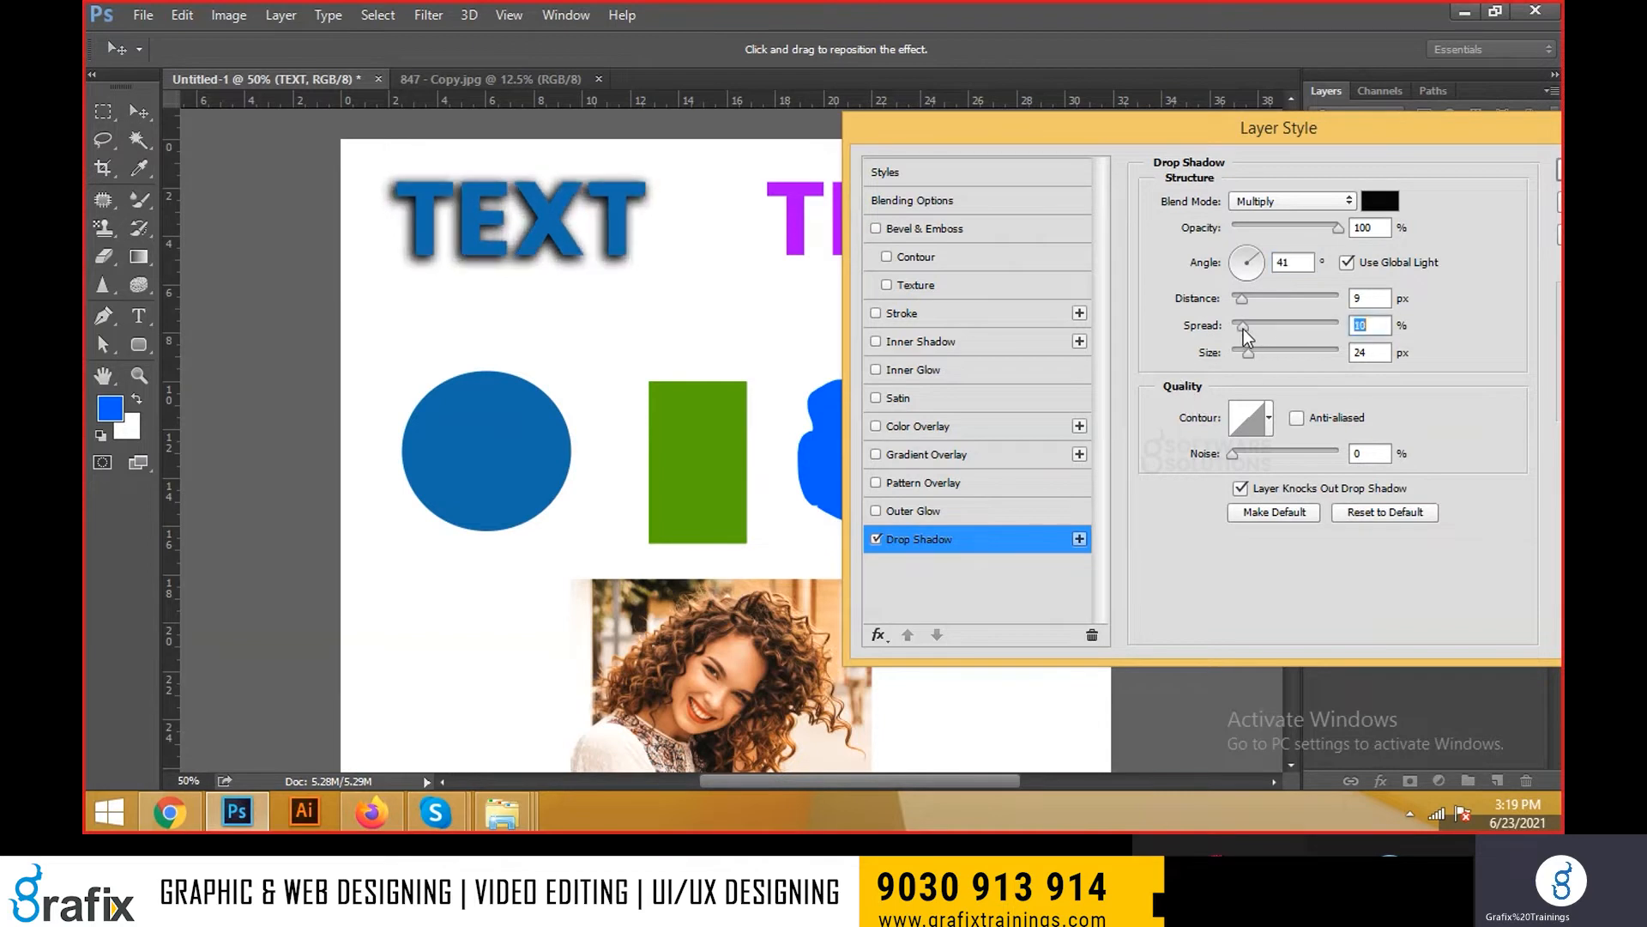
Try several contour presets on the blue text's drop shadow, and return to the linear contour
left_click(1269, 429)
left_click(1254, 477)
left_click(1293, 475)
left_click(1282, 516)
left_click(1205, 513)
left_click(1183, 510)
left_click(1185, 480)
left_click(1218, 474)
left_click(1277, 475)
left_click(1306, 477)
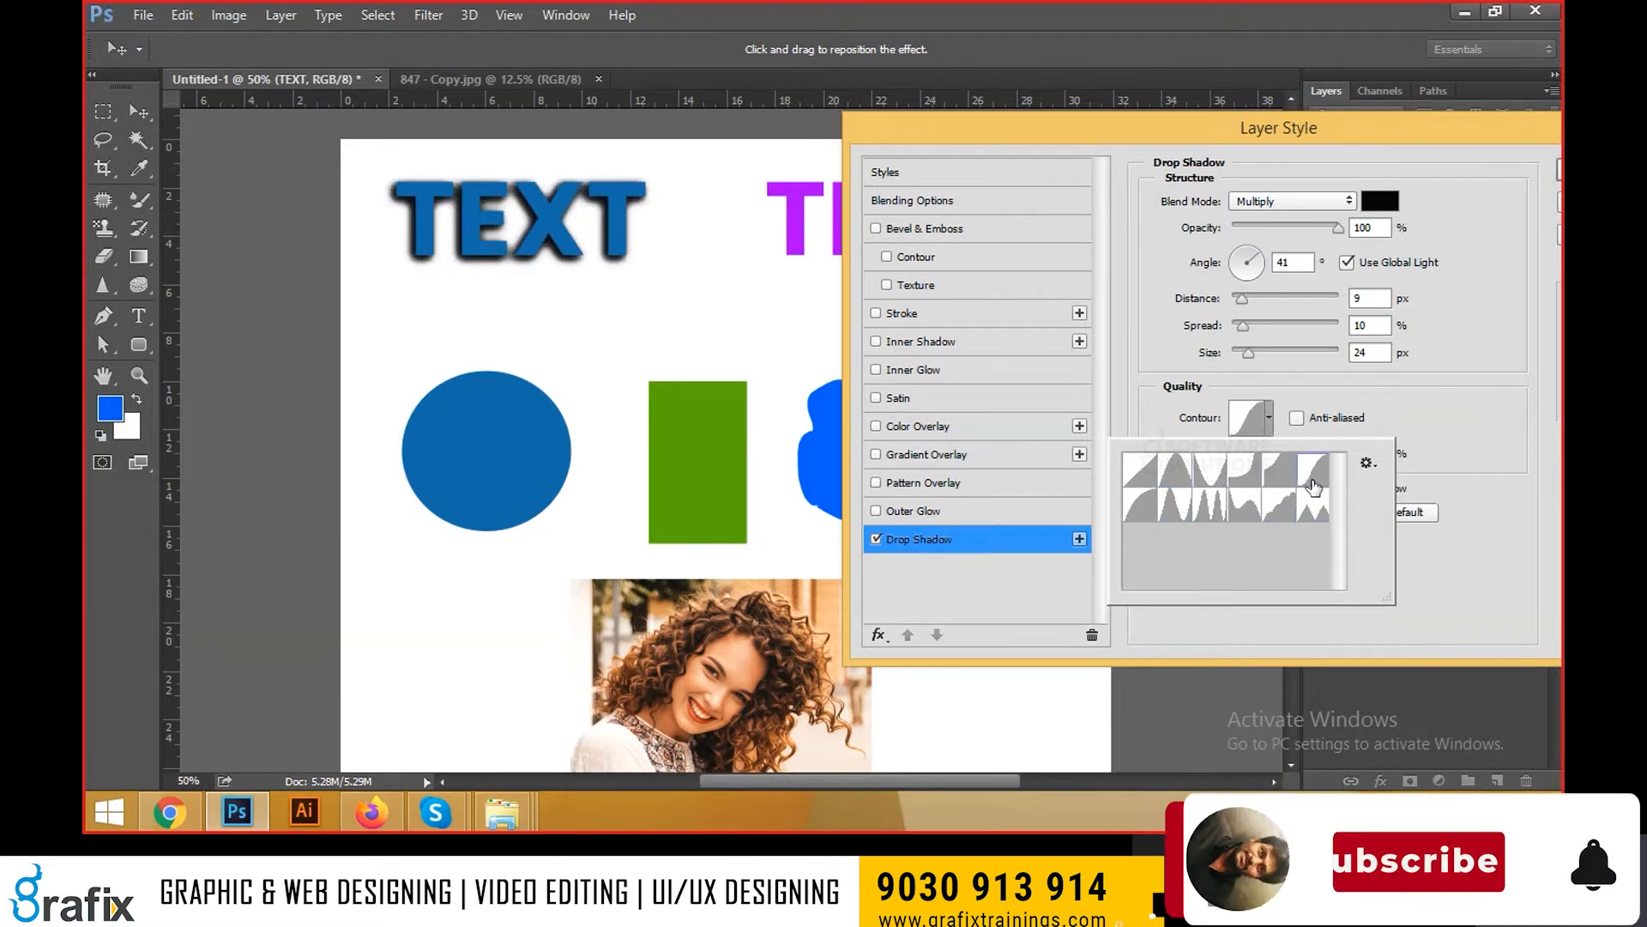
left_click(1141, 470)
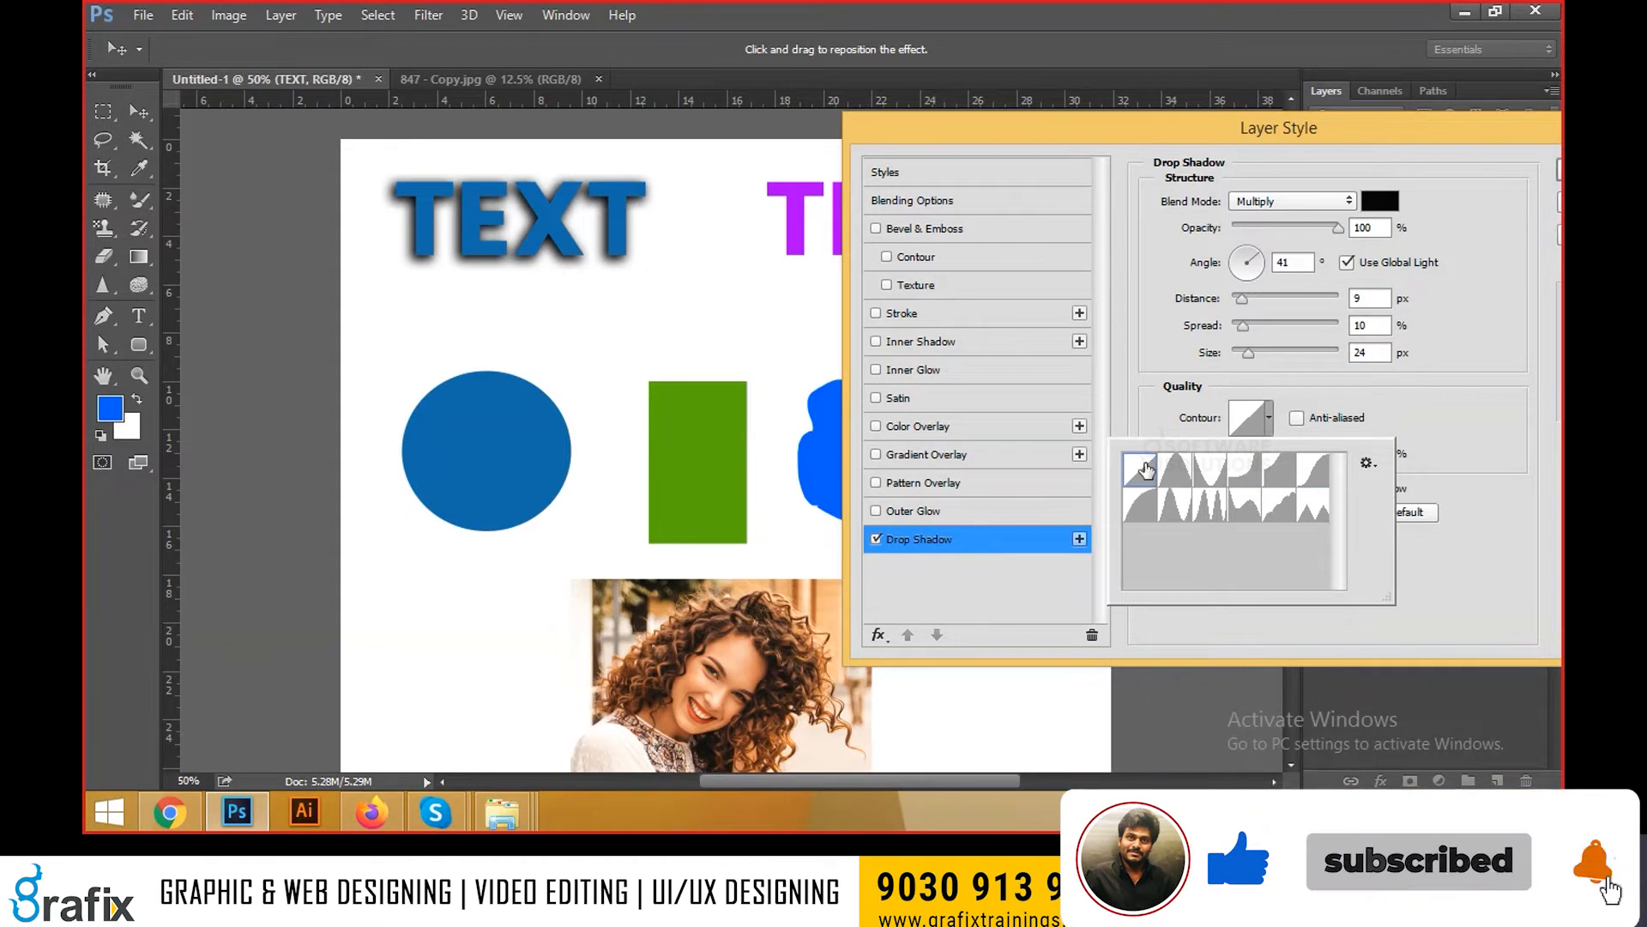
left_click(1454, 413)
Set the drop shadow to 21 px size, 9% spread and 13 px distance, and apply the layer style
left_click_drag(1249, 352, 1237, 302)
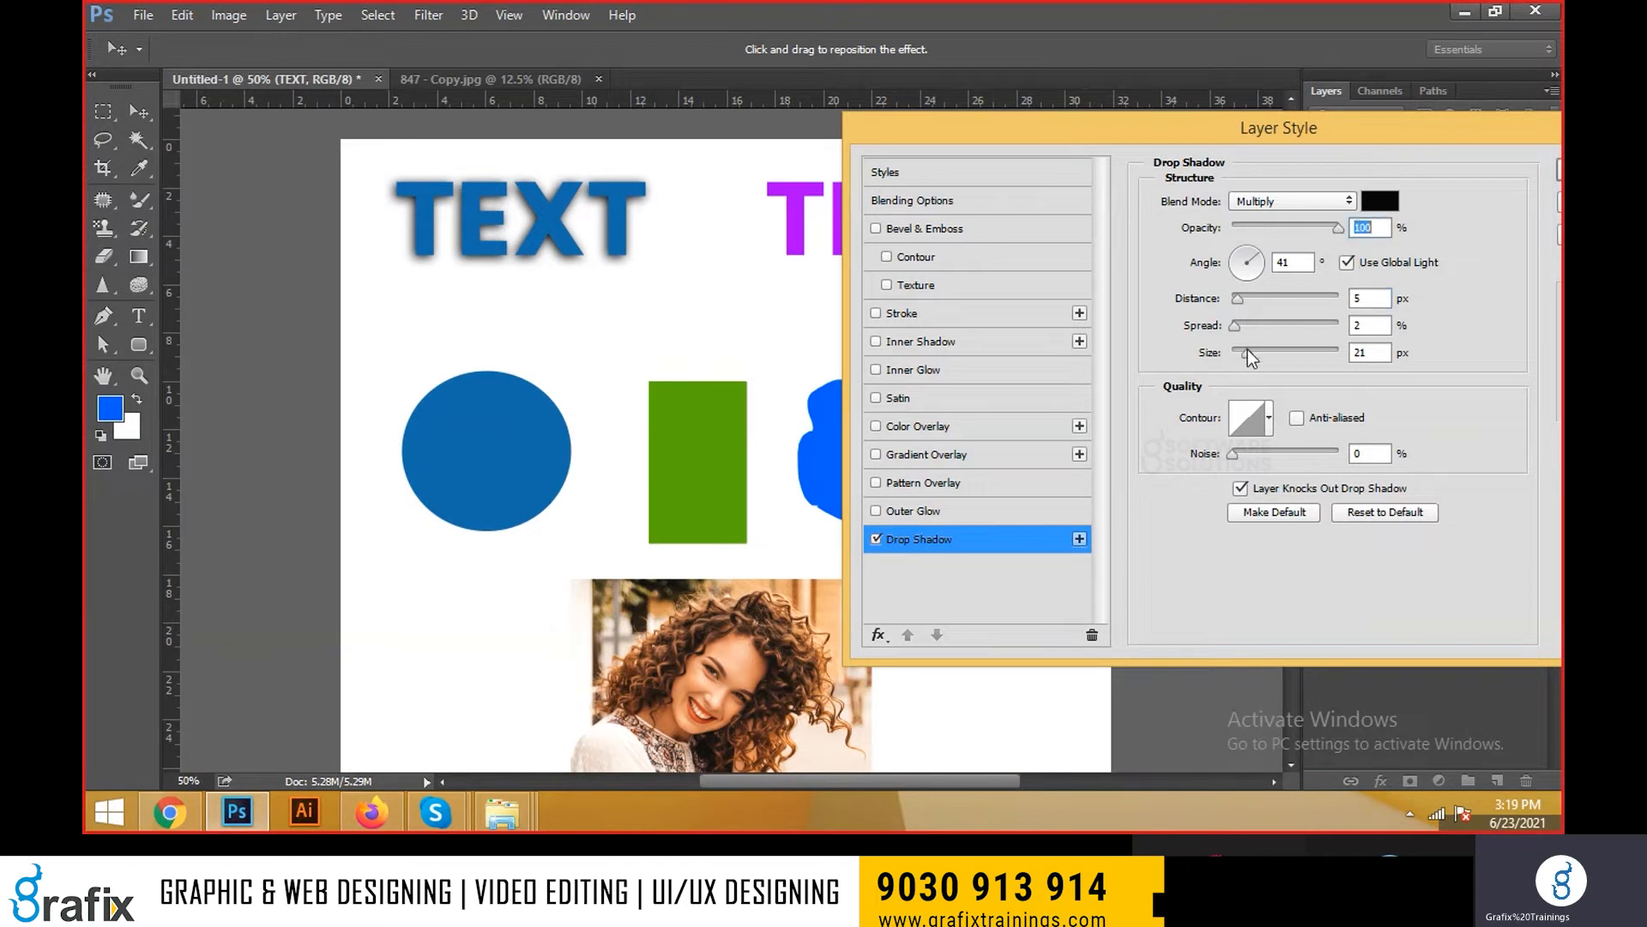
left_click_drag(1234, 325, 1251, 298)
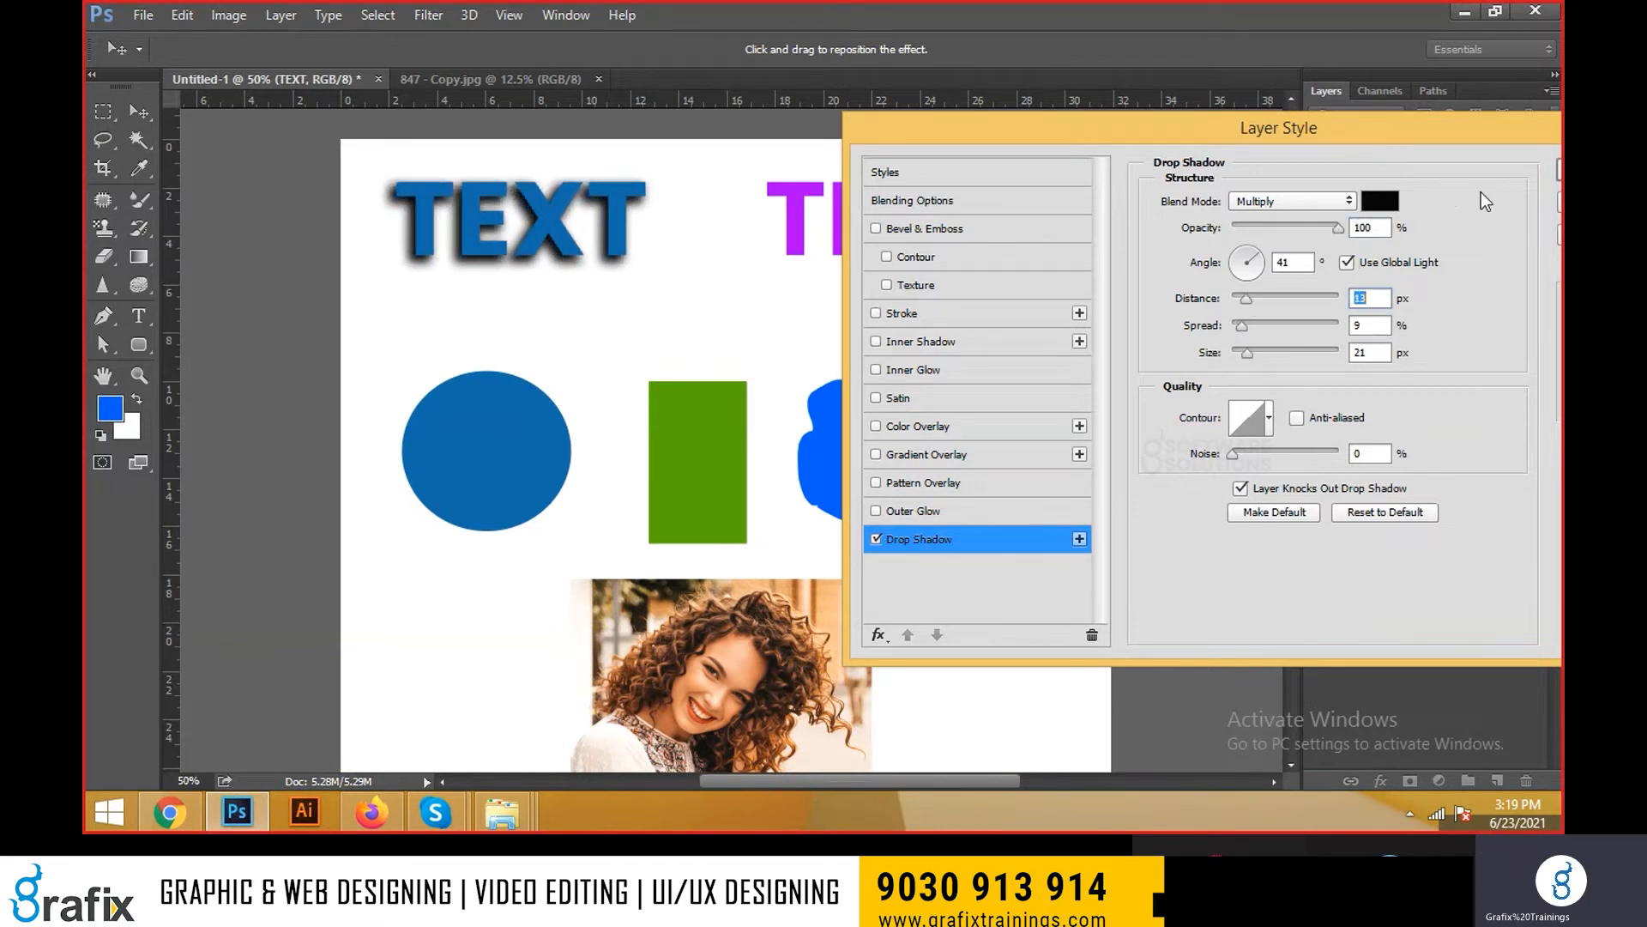
left_click(1561, 178)
Move the purple text closer to the blue text and add an Outer Glow effect to its layer
left_click_drag(875, 248, 807, 247)
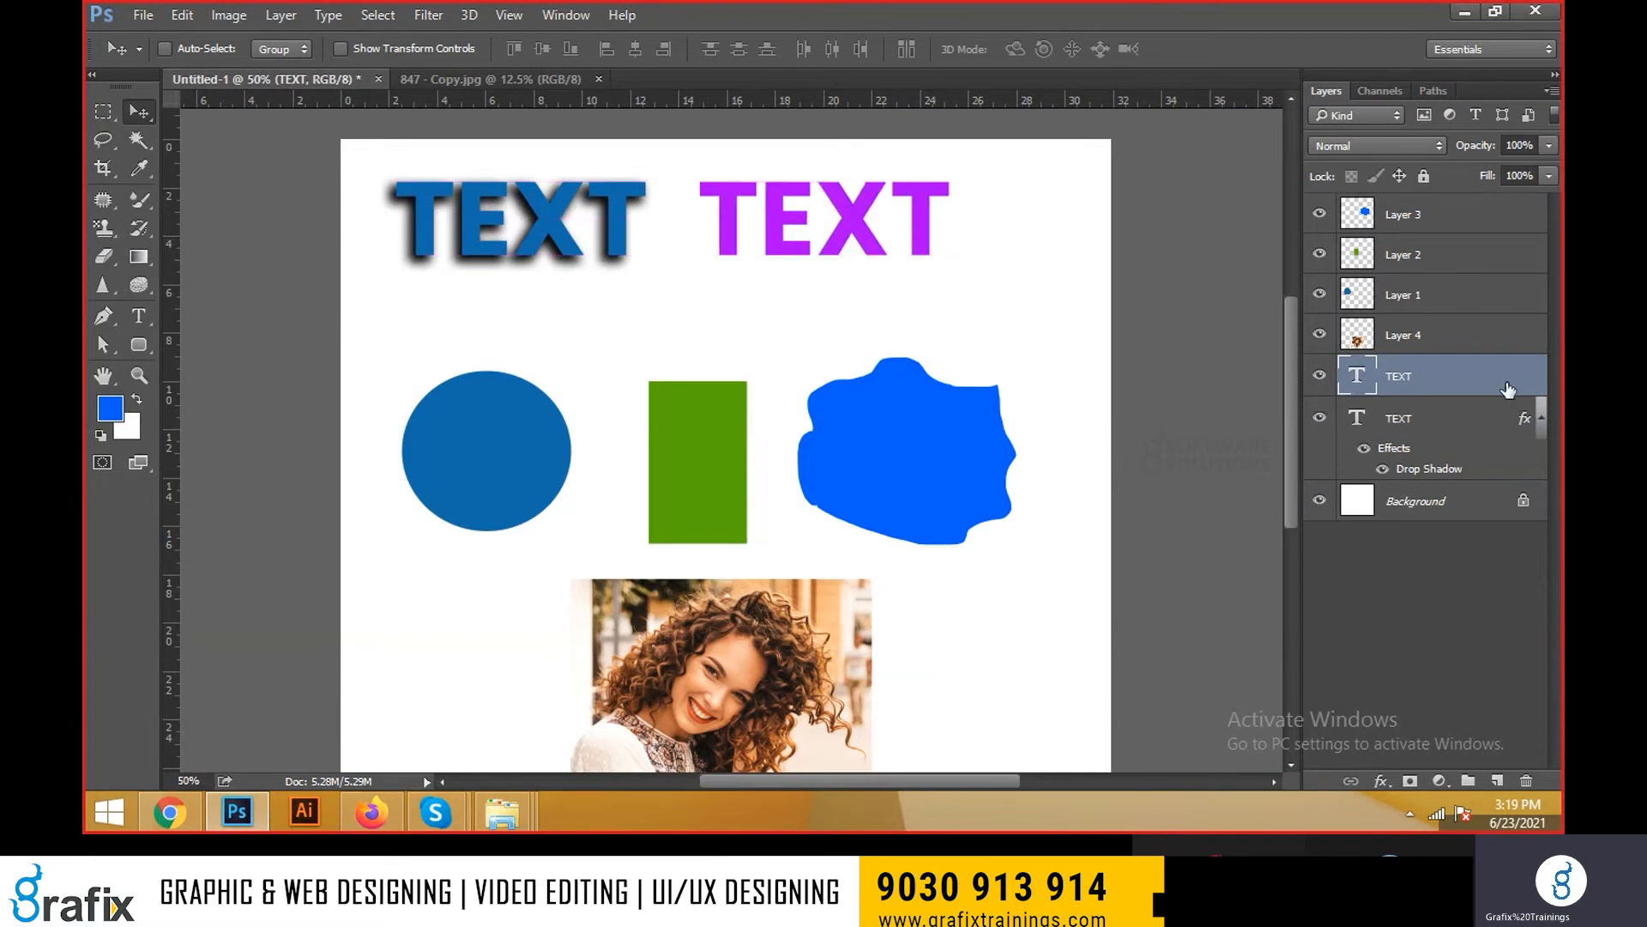
double_click(1514, 390)
left_click_drag(846, 95, 1404, 286)
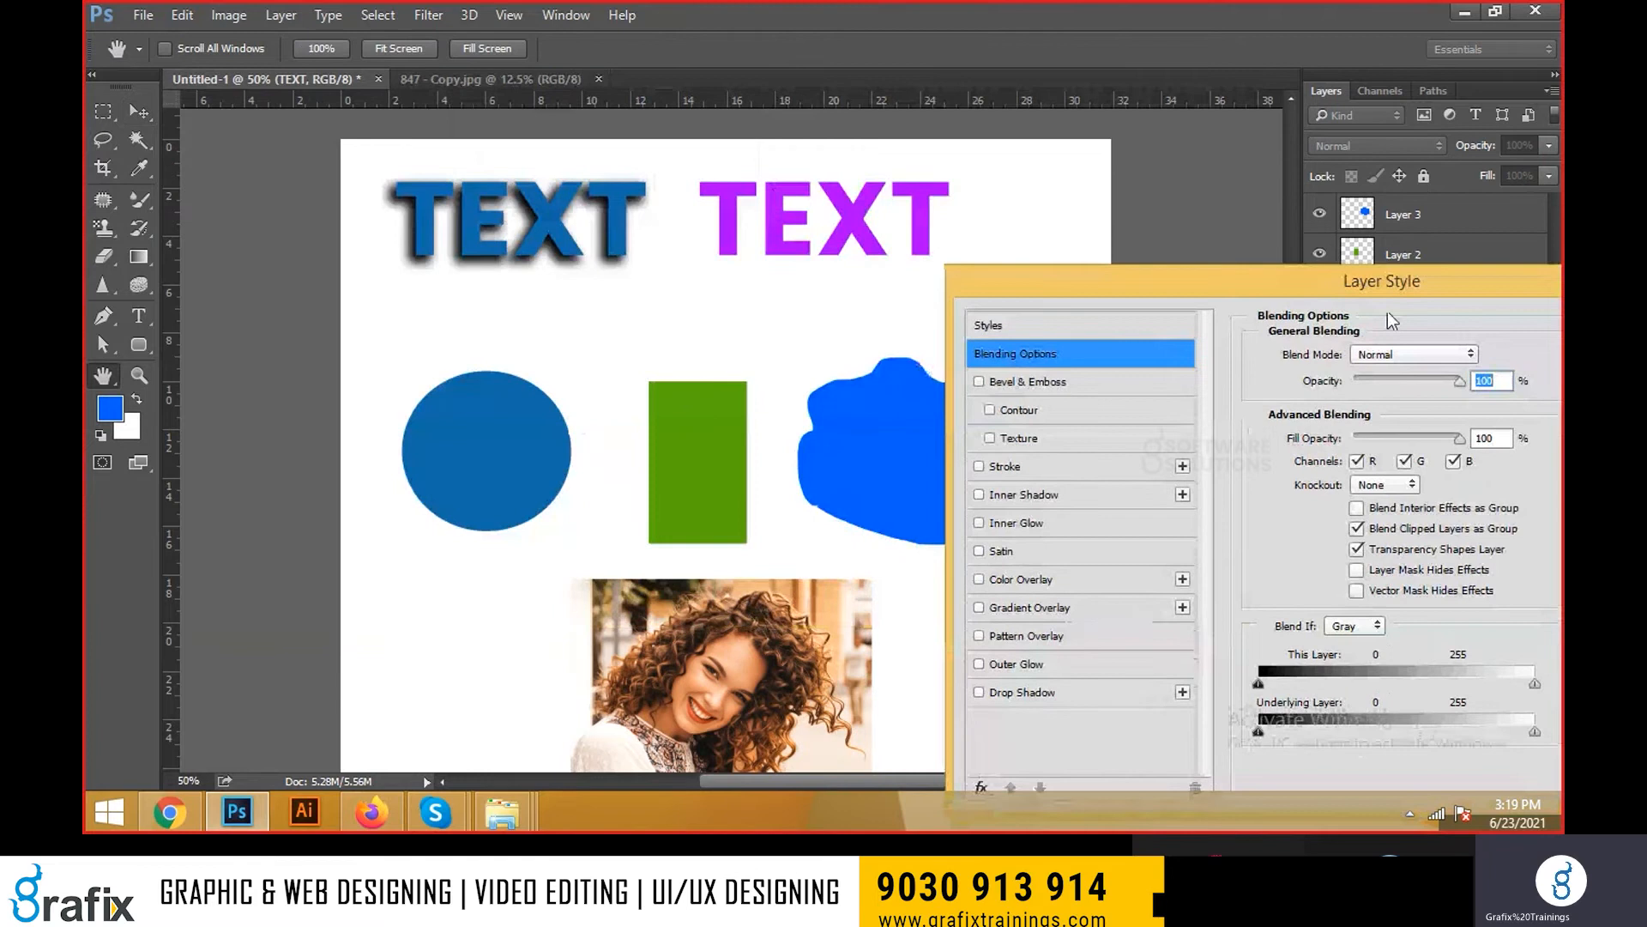
left_click(1087, 665)
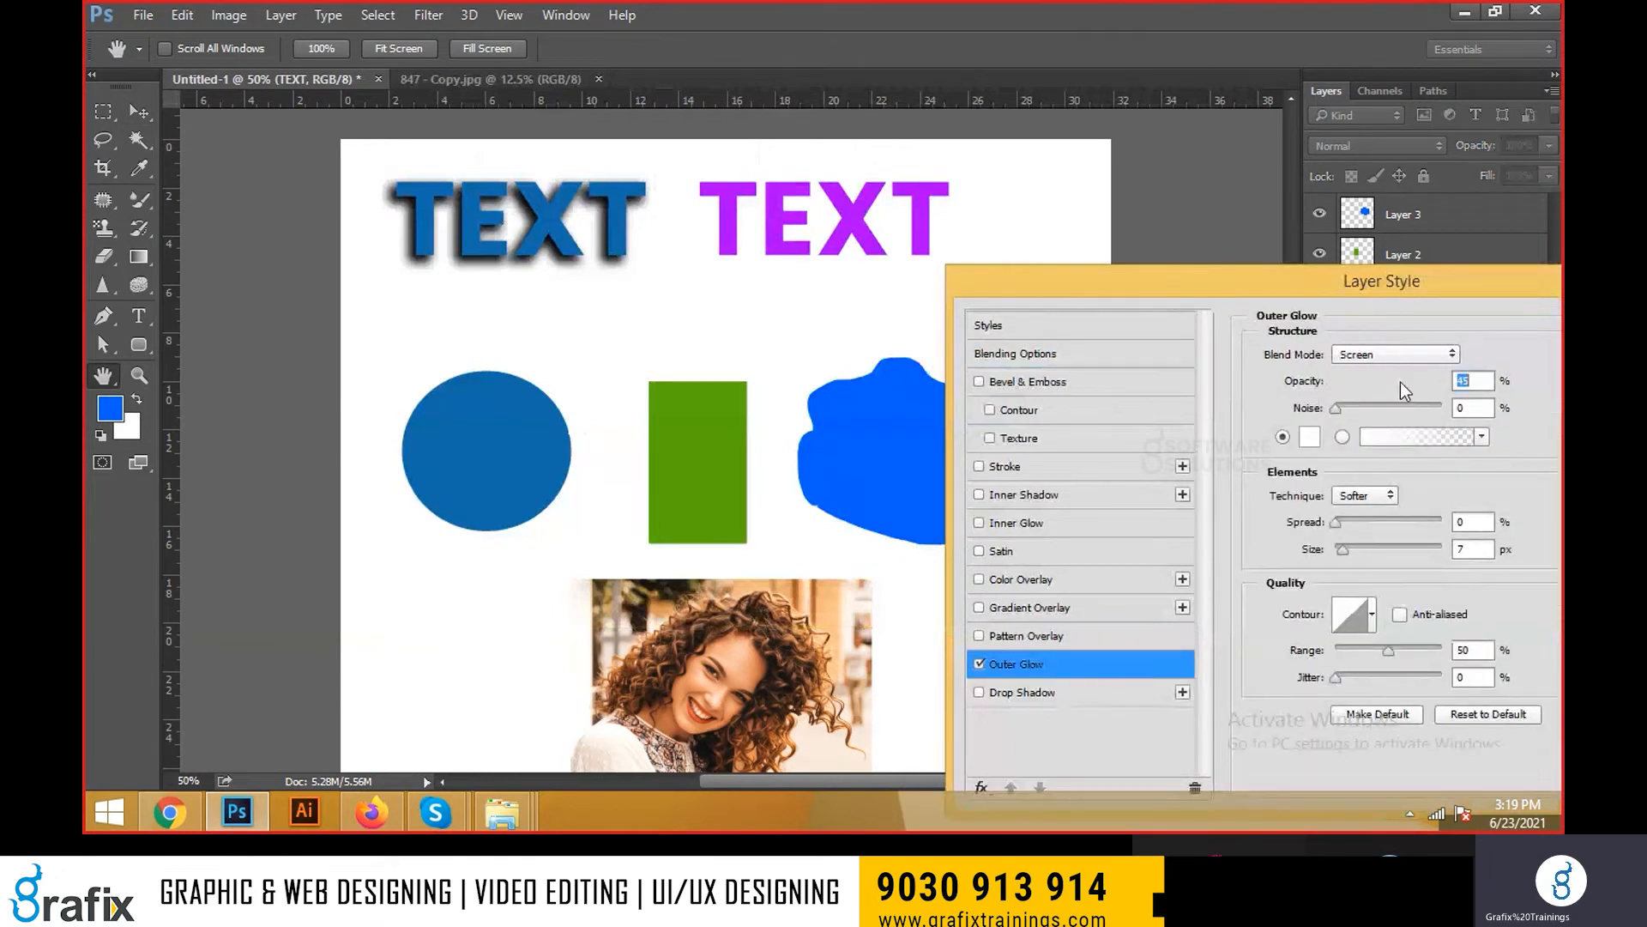
Set the outer glow to bright red, Normal blend mode, 100% opacity, 12% spread, 21 px size and 92% range
left_click(1310, 436)
left_click(1072, 200)
left_click(1277, 187)
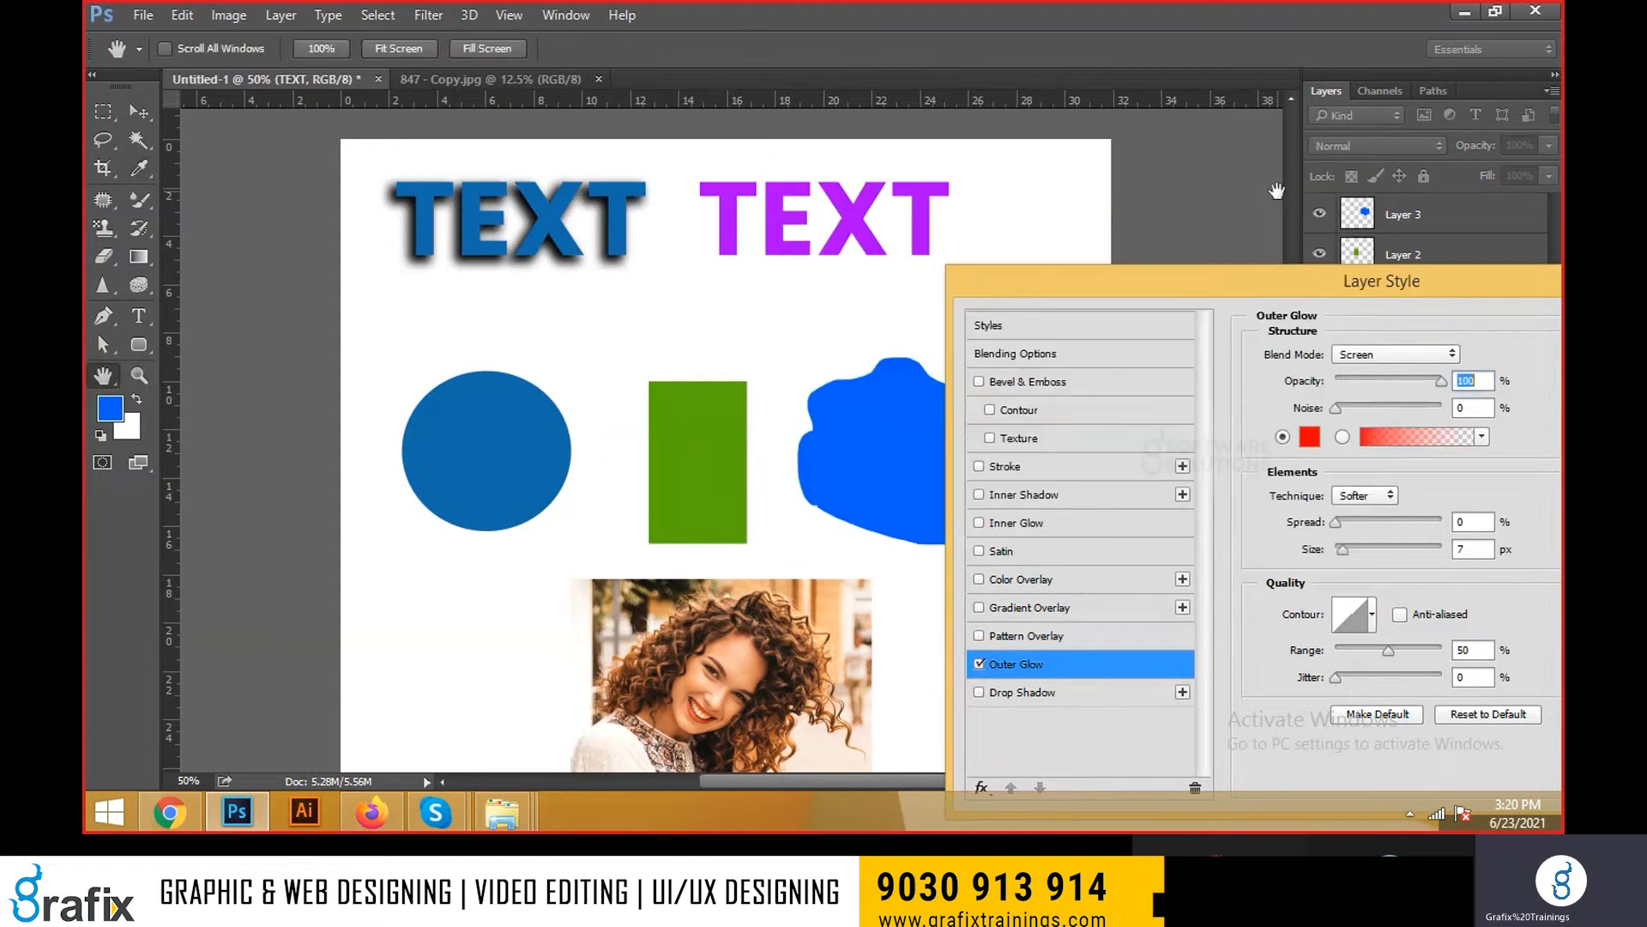
left_click(1394, 354)
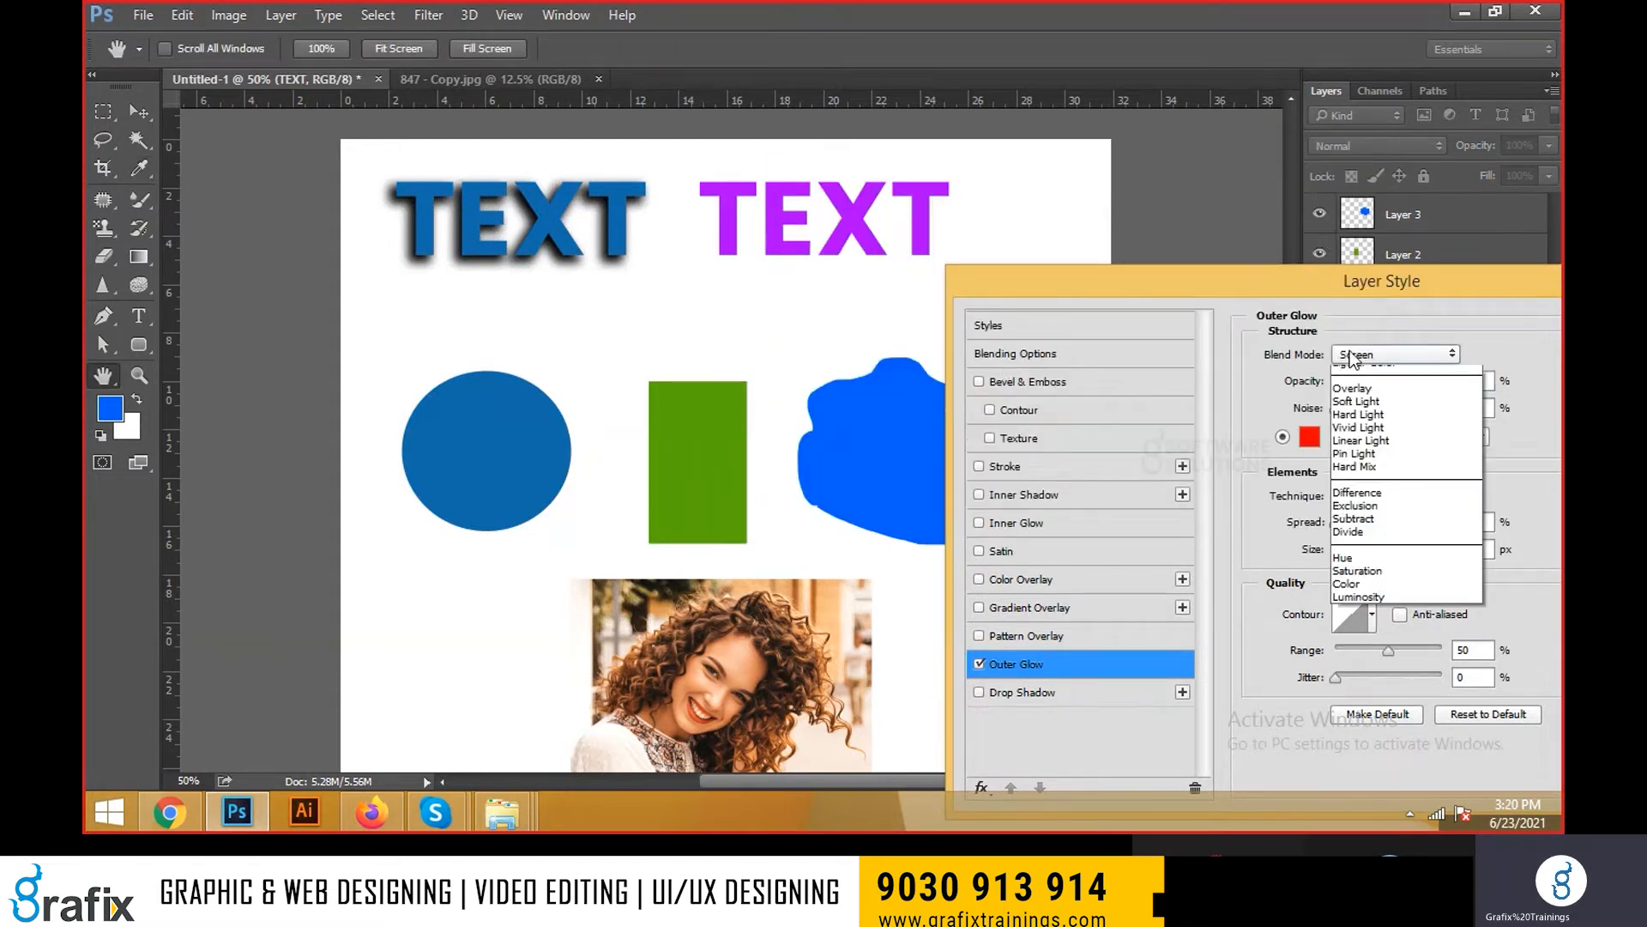
left_click(1356, 371)
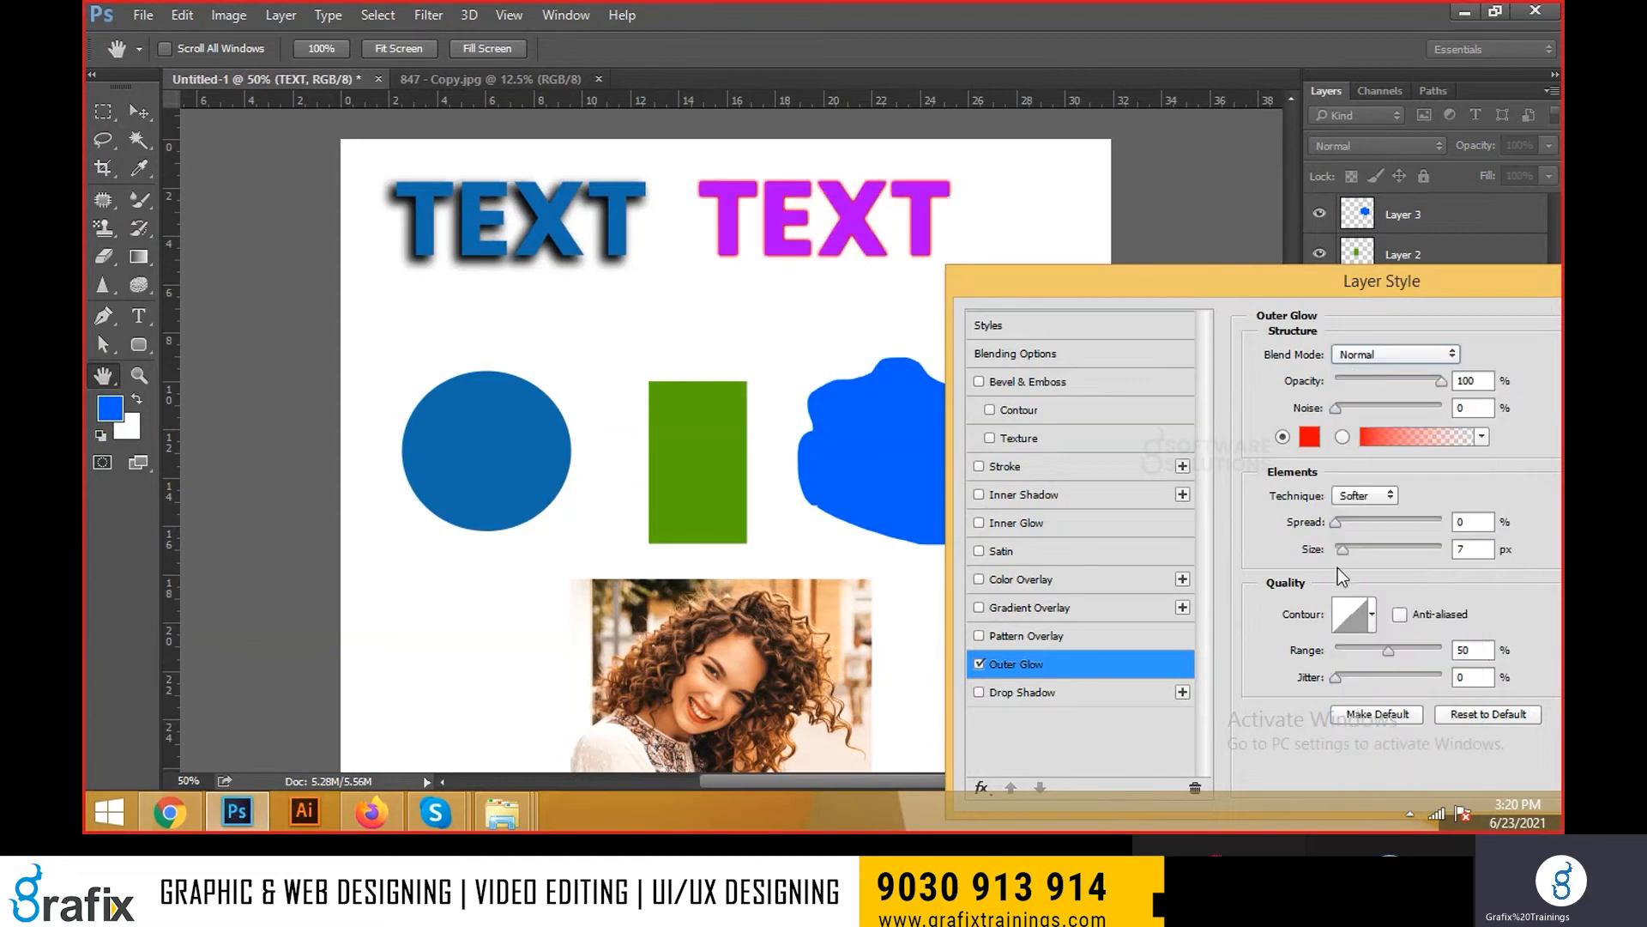
left_click_drag(1342, 555, 1349, 523)
left_click_drag(1396, 650, 1434, 648)
Try several contour presets on the purple text's outer glow, and return to the linear contour
left_click(1372, 614)
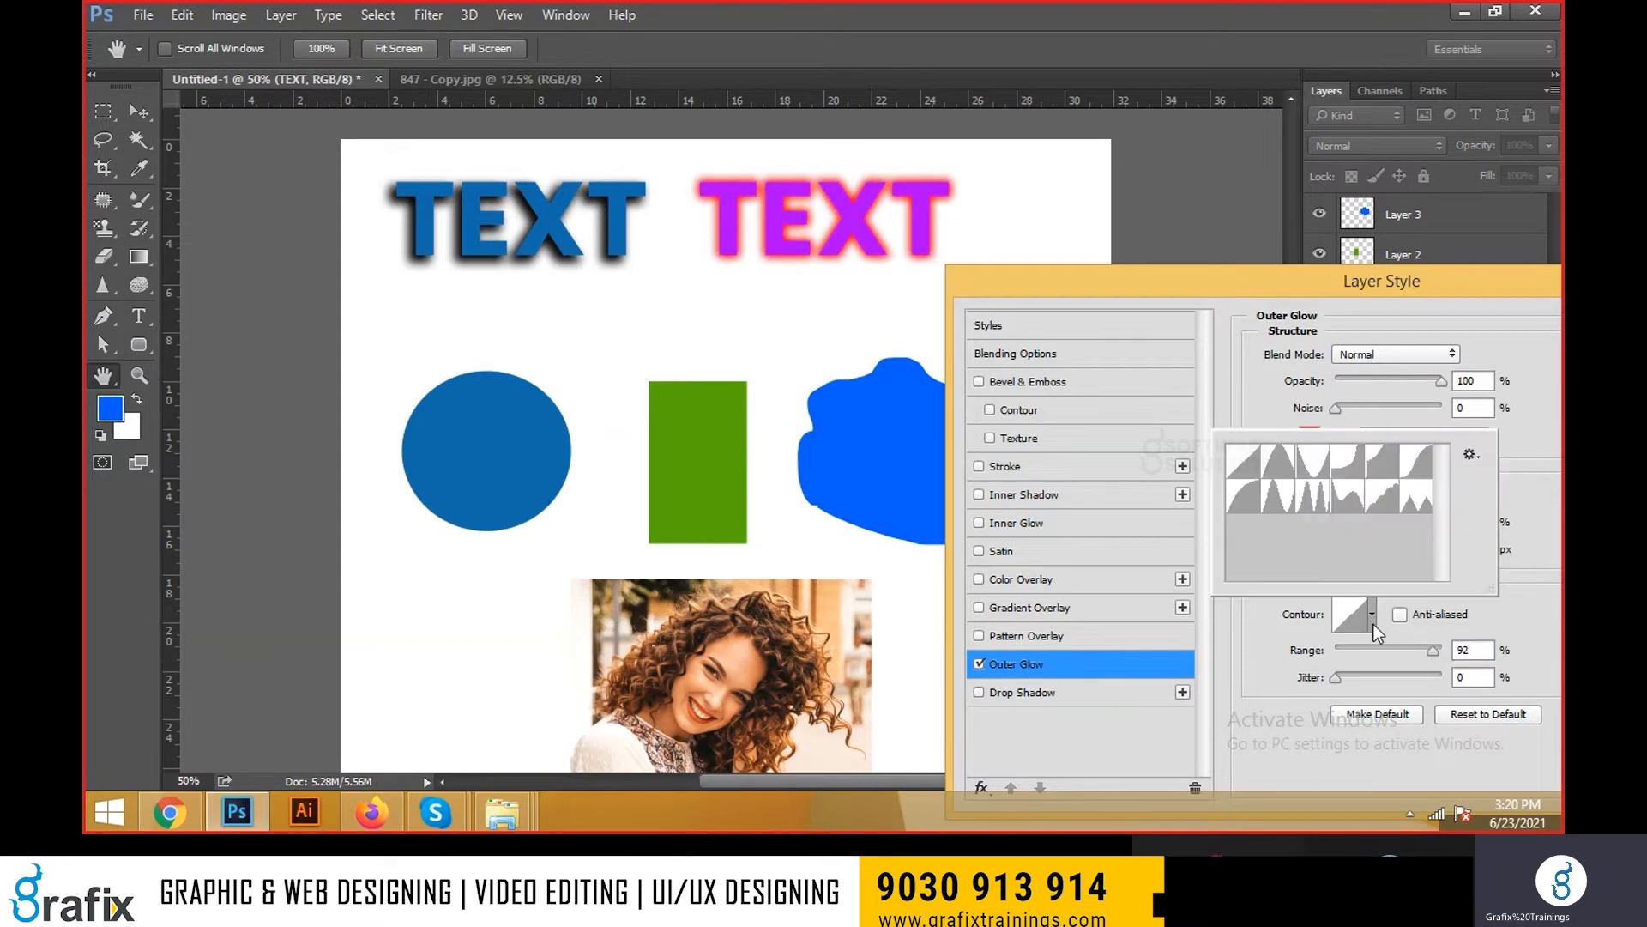
left_click(1278, 468)
left_click(1330, 463)
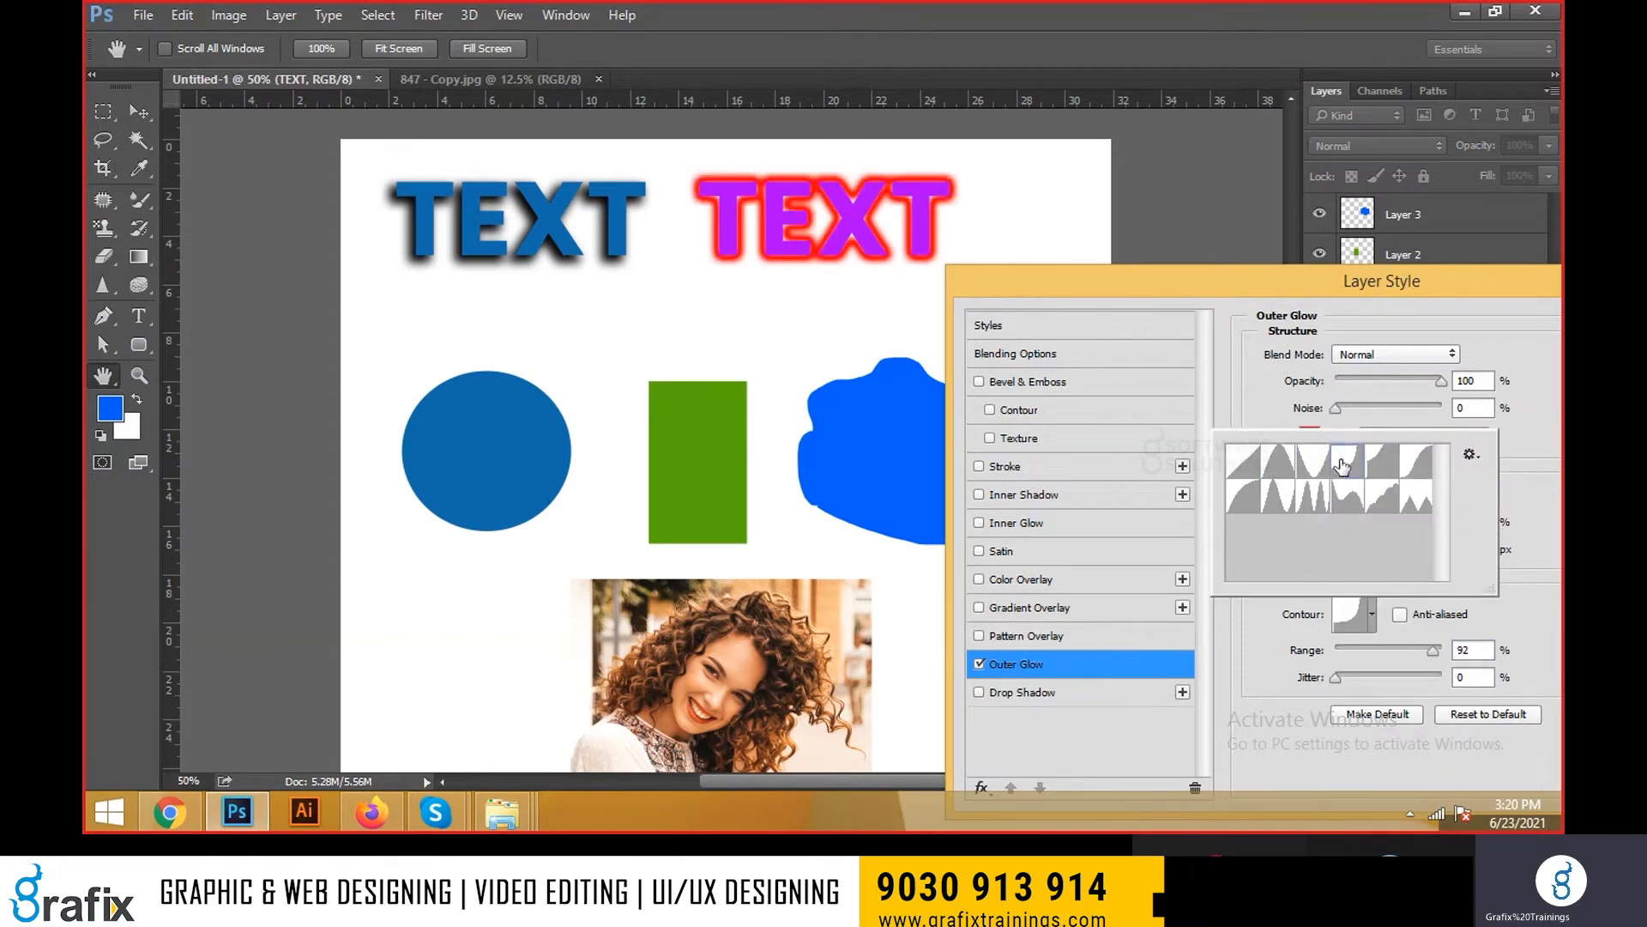
left_click(1385, 463)
left_click(1417, 464)
left_click(1416, 501)
left_click(1312, 498)
left_click(1278, 499)
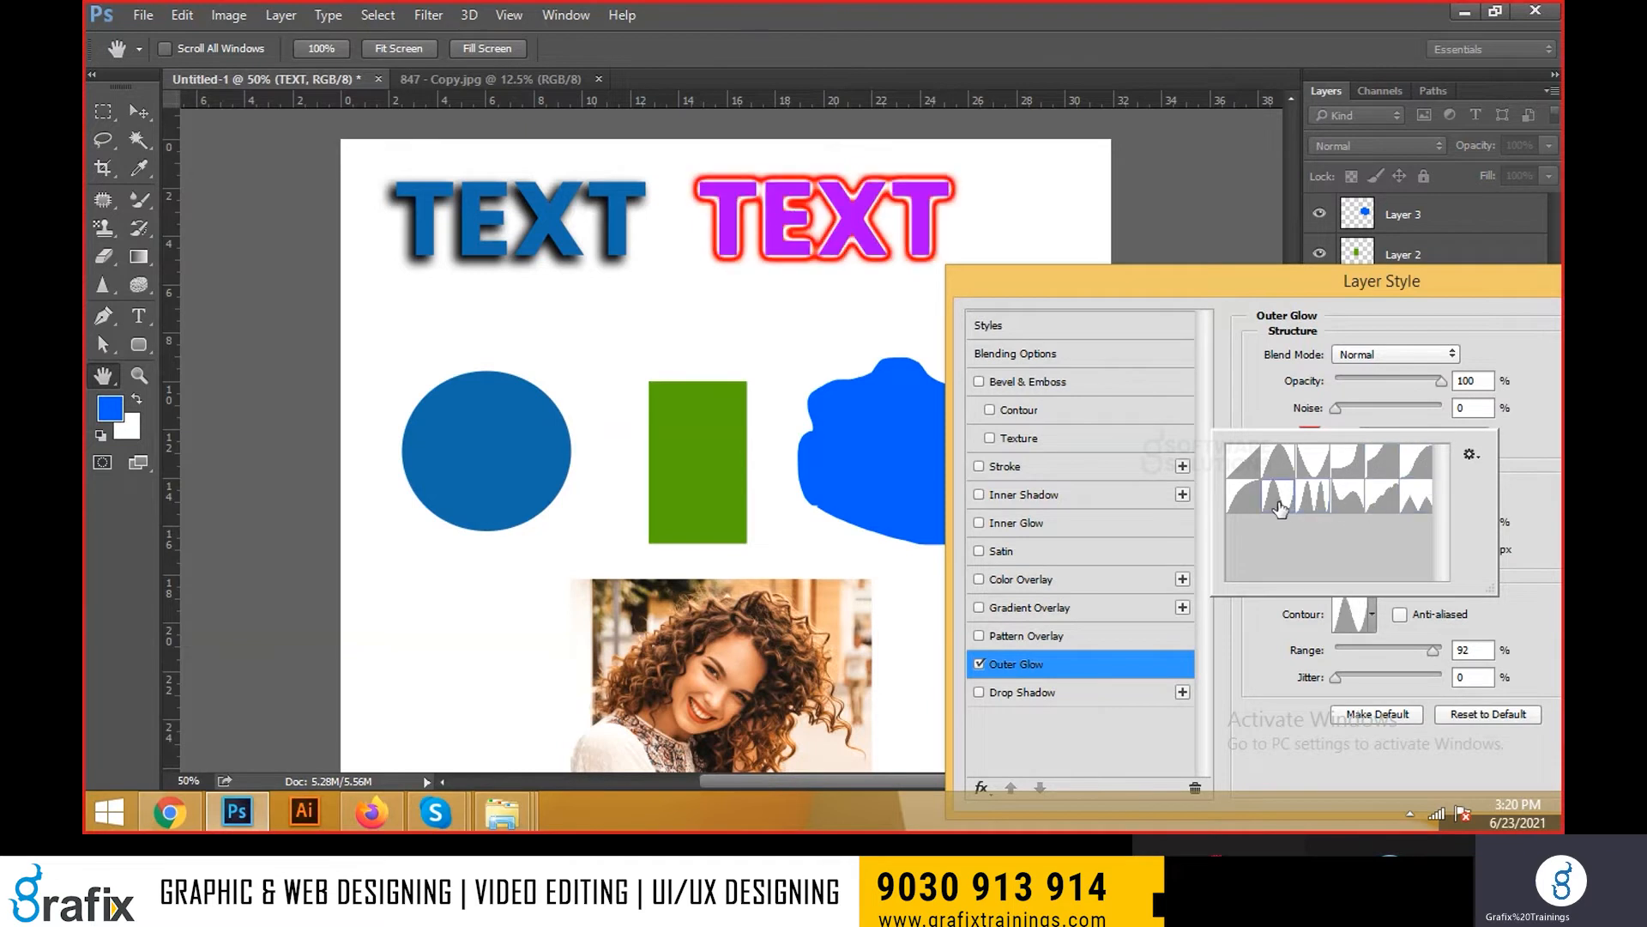
left_click(1241, 468)
left_click(1522, 489)
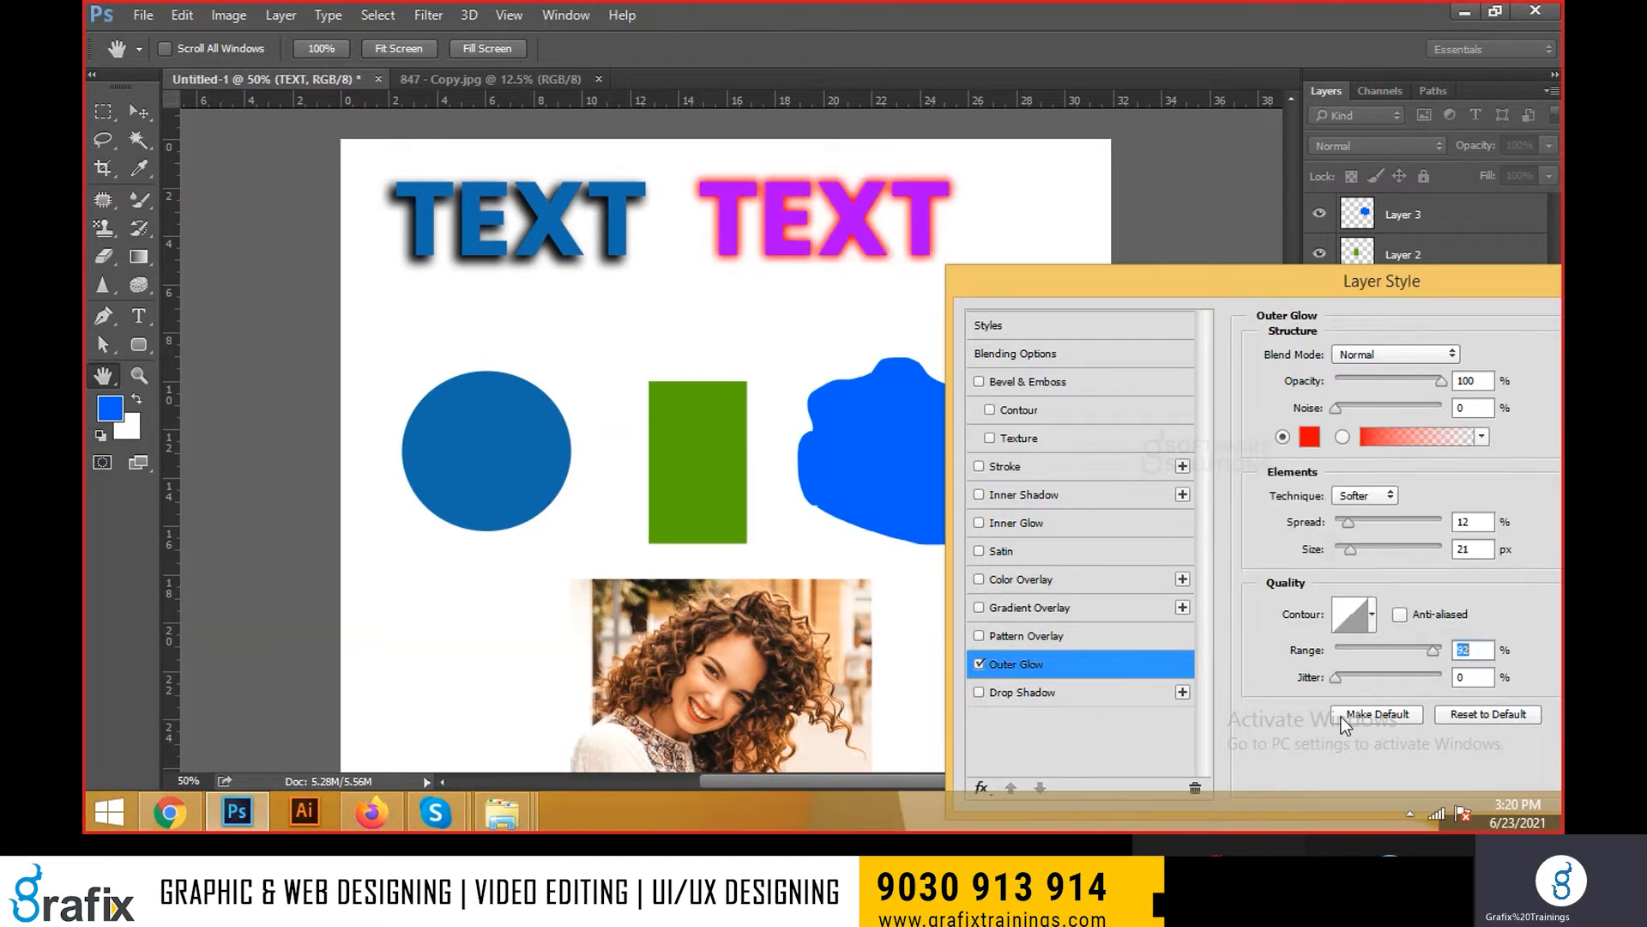
Try several gradient presets for the outer glow, and switch back to the solid red colour
key("Tab")
left_click(1482, 436)
left_click(1399, 495)
left_click(1441, 483)
left_click(1441, 524)
left_click(1388, 552)
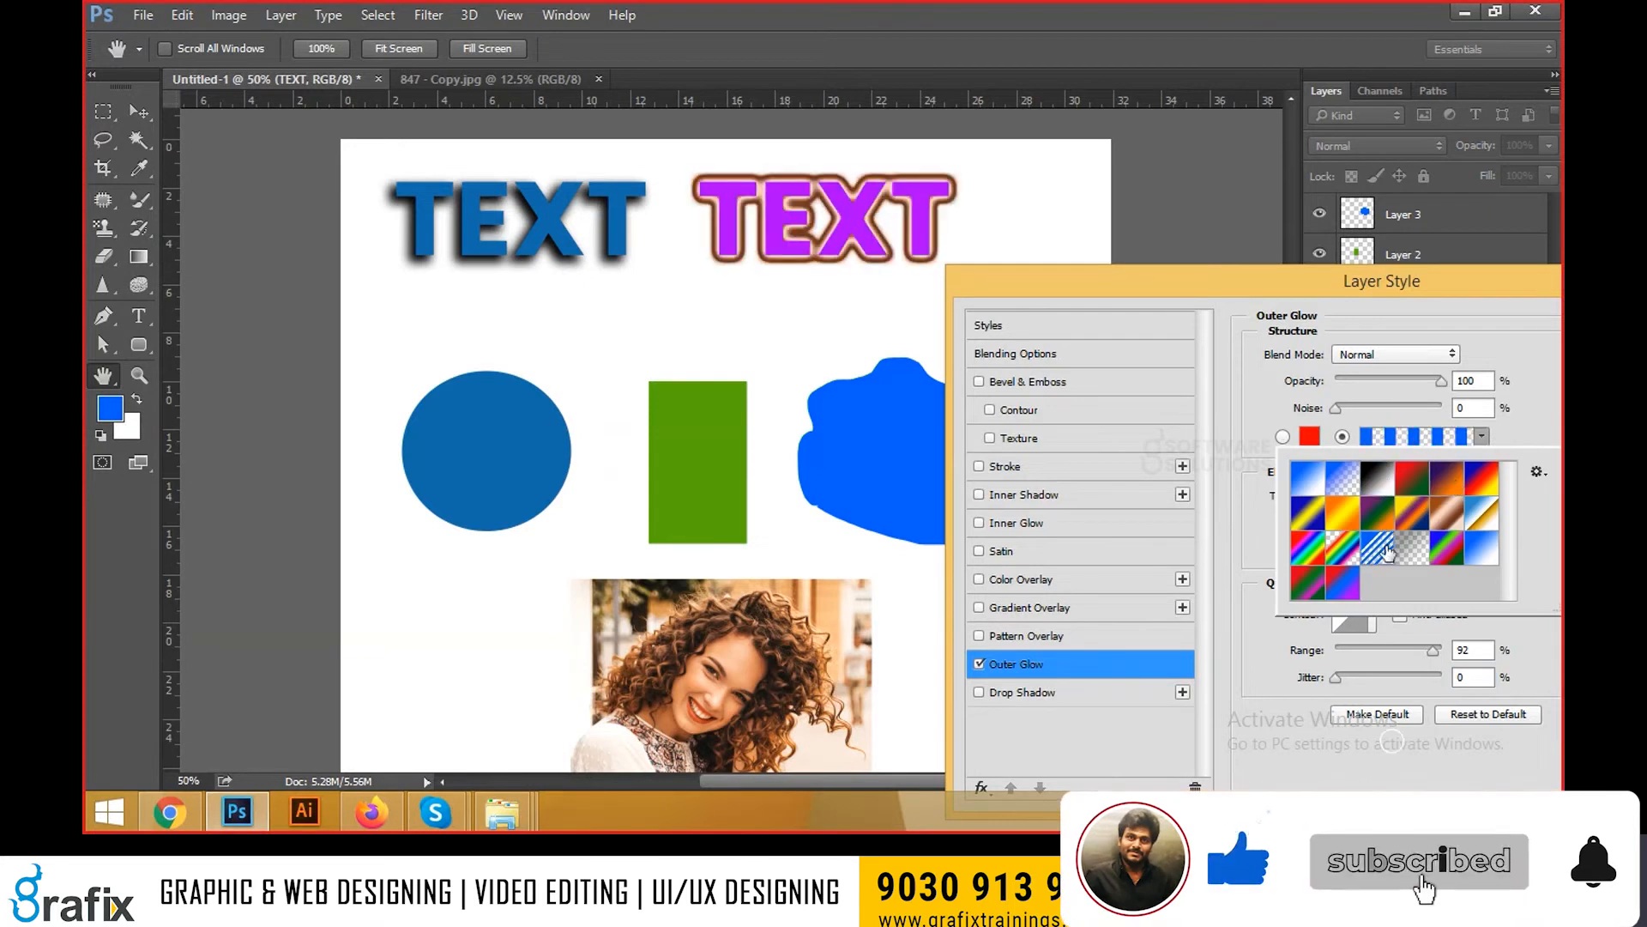
left_click(1345, 521)
left_click(1442, 684)
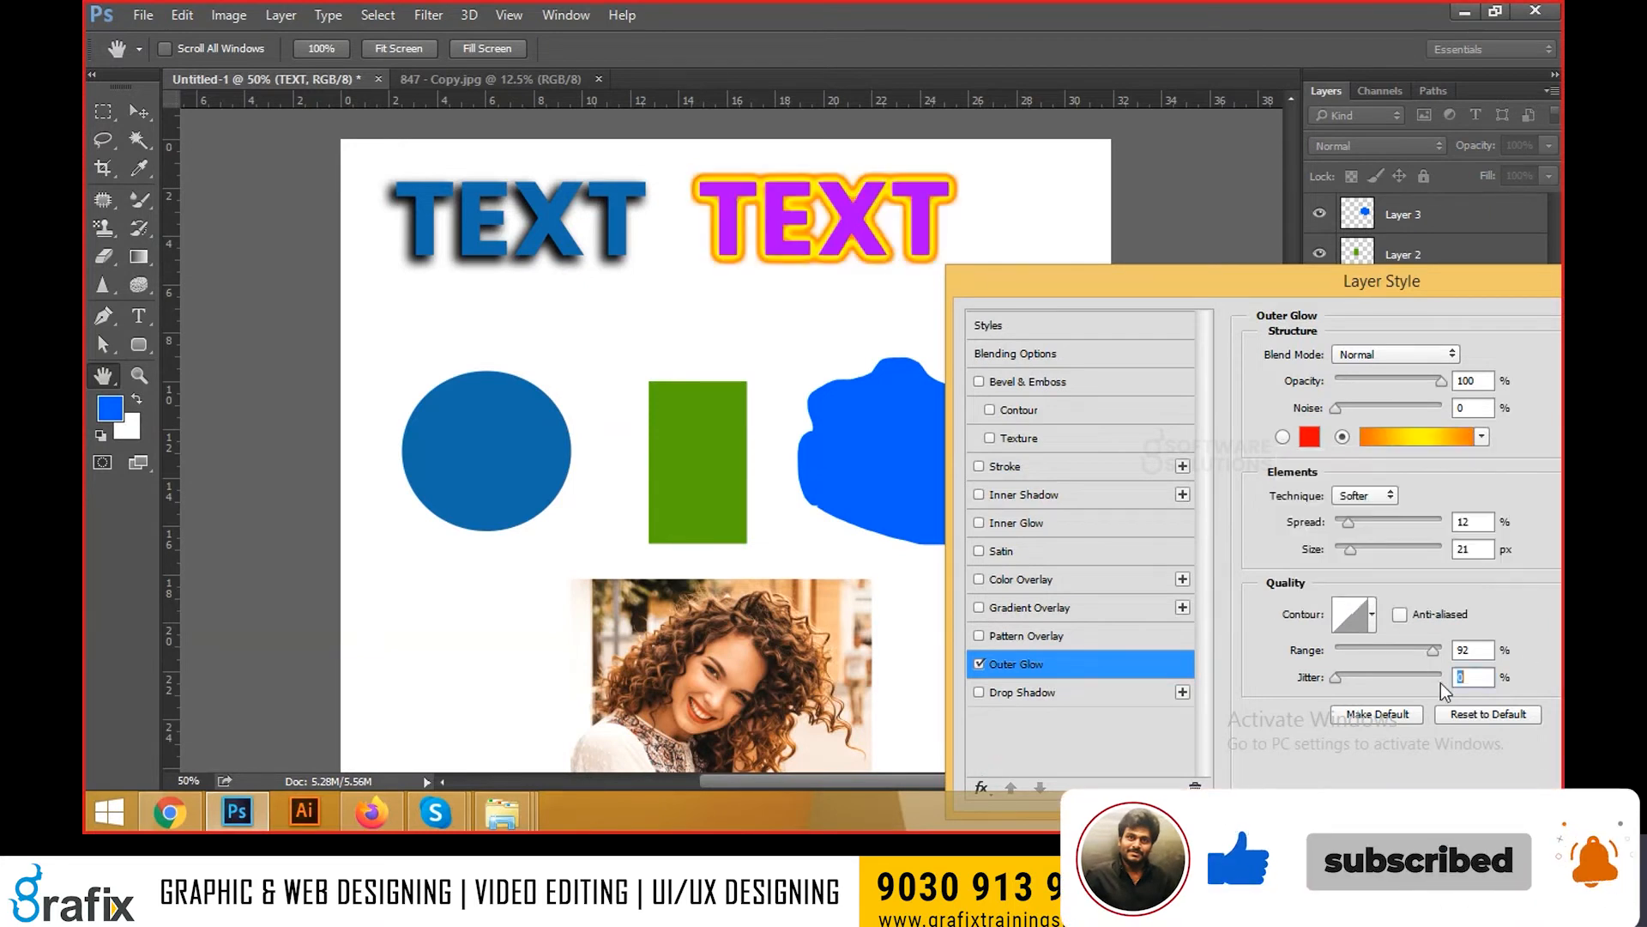
left_click(1283, 437)
Apply the outer glow layer style to the purple text
left_click_drag(1339, 281, 1084, 273)
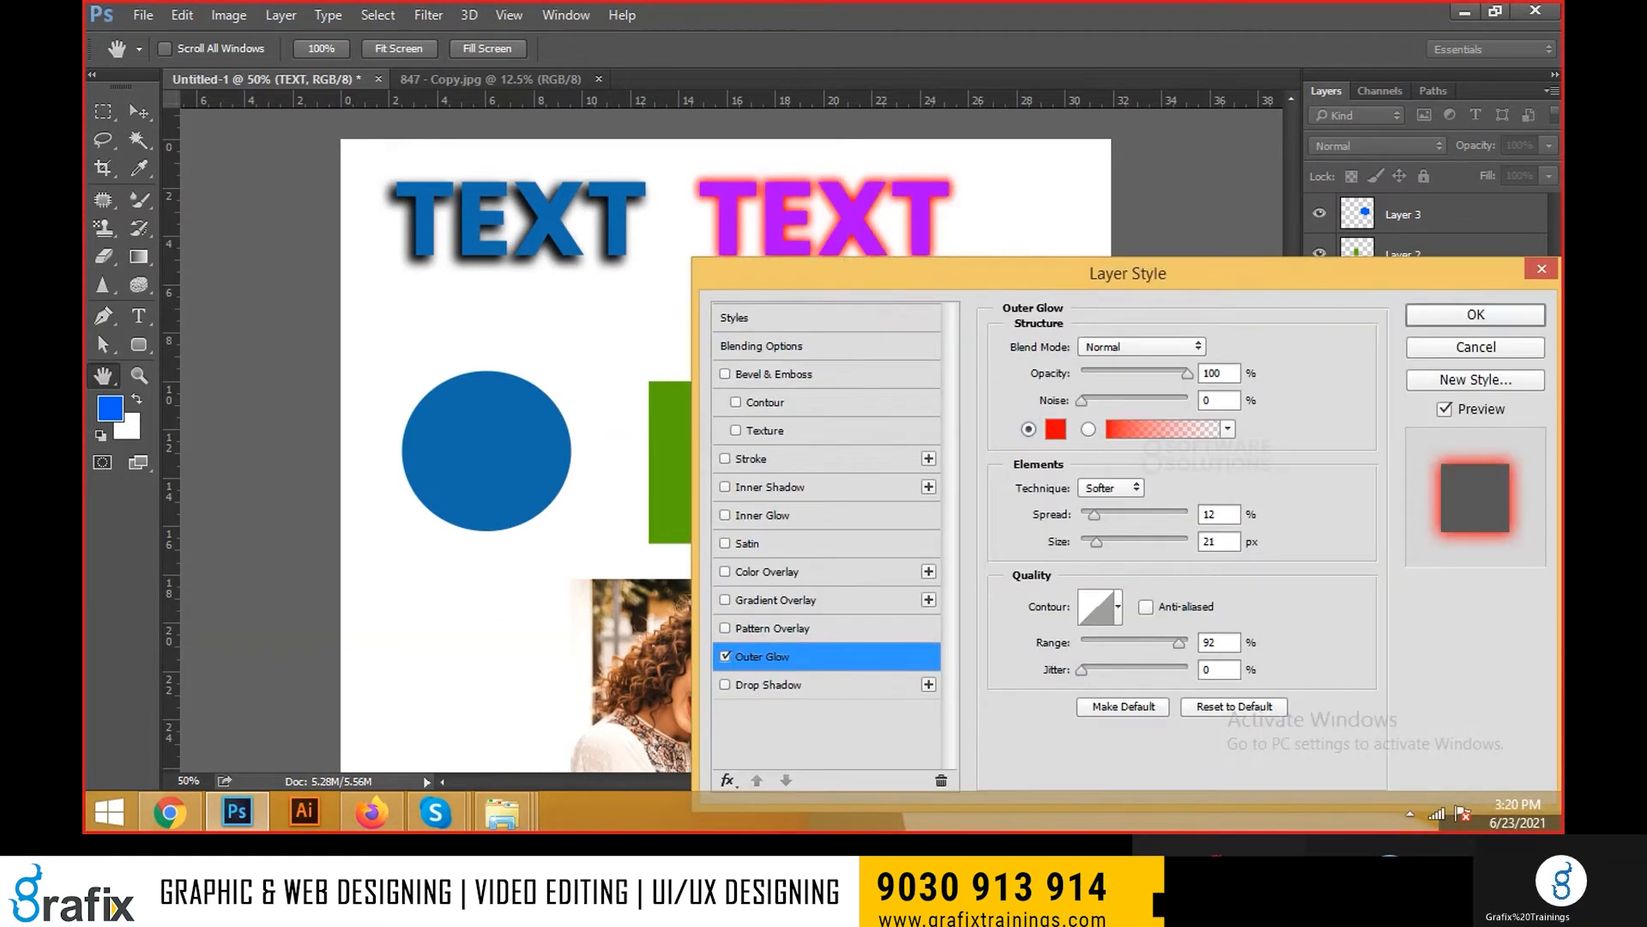
left_click(1452, 312)
Select the blue circle's layer and move the circle slightly up on the canvas
right_click(558, 419)
left_click(567, 424)
left_click_drag(562, 426, 557, 411)
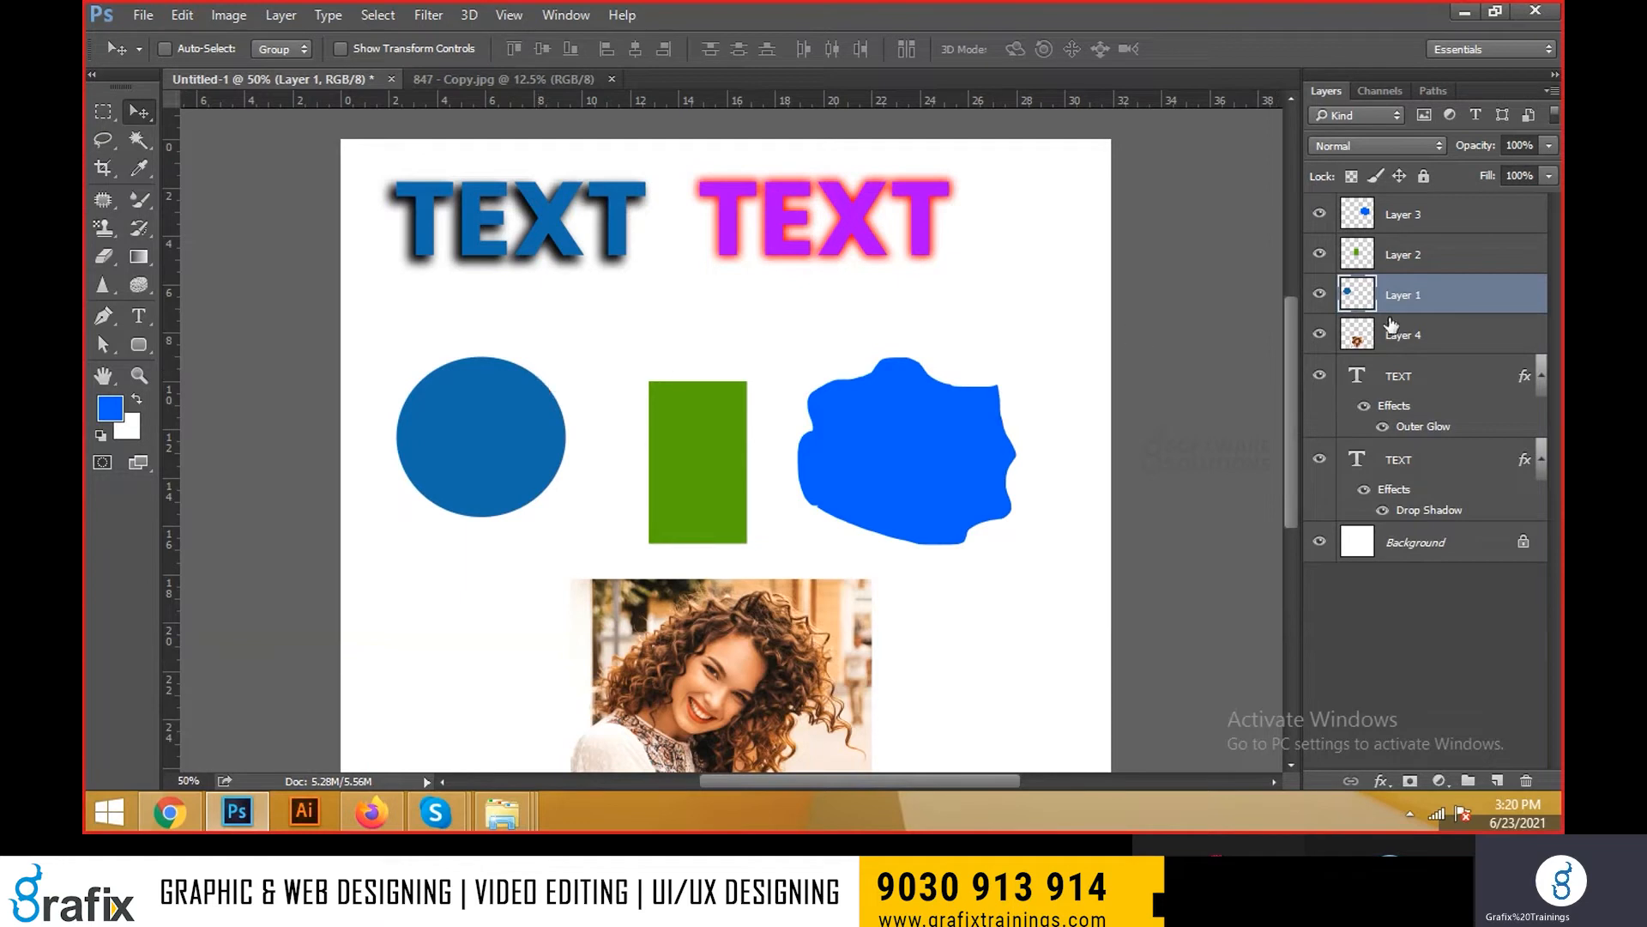
Add Drop Shadow, Outer Glow and Pattern Overlay effects to the circle's layer
double_click(1517, 306)
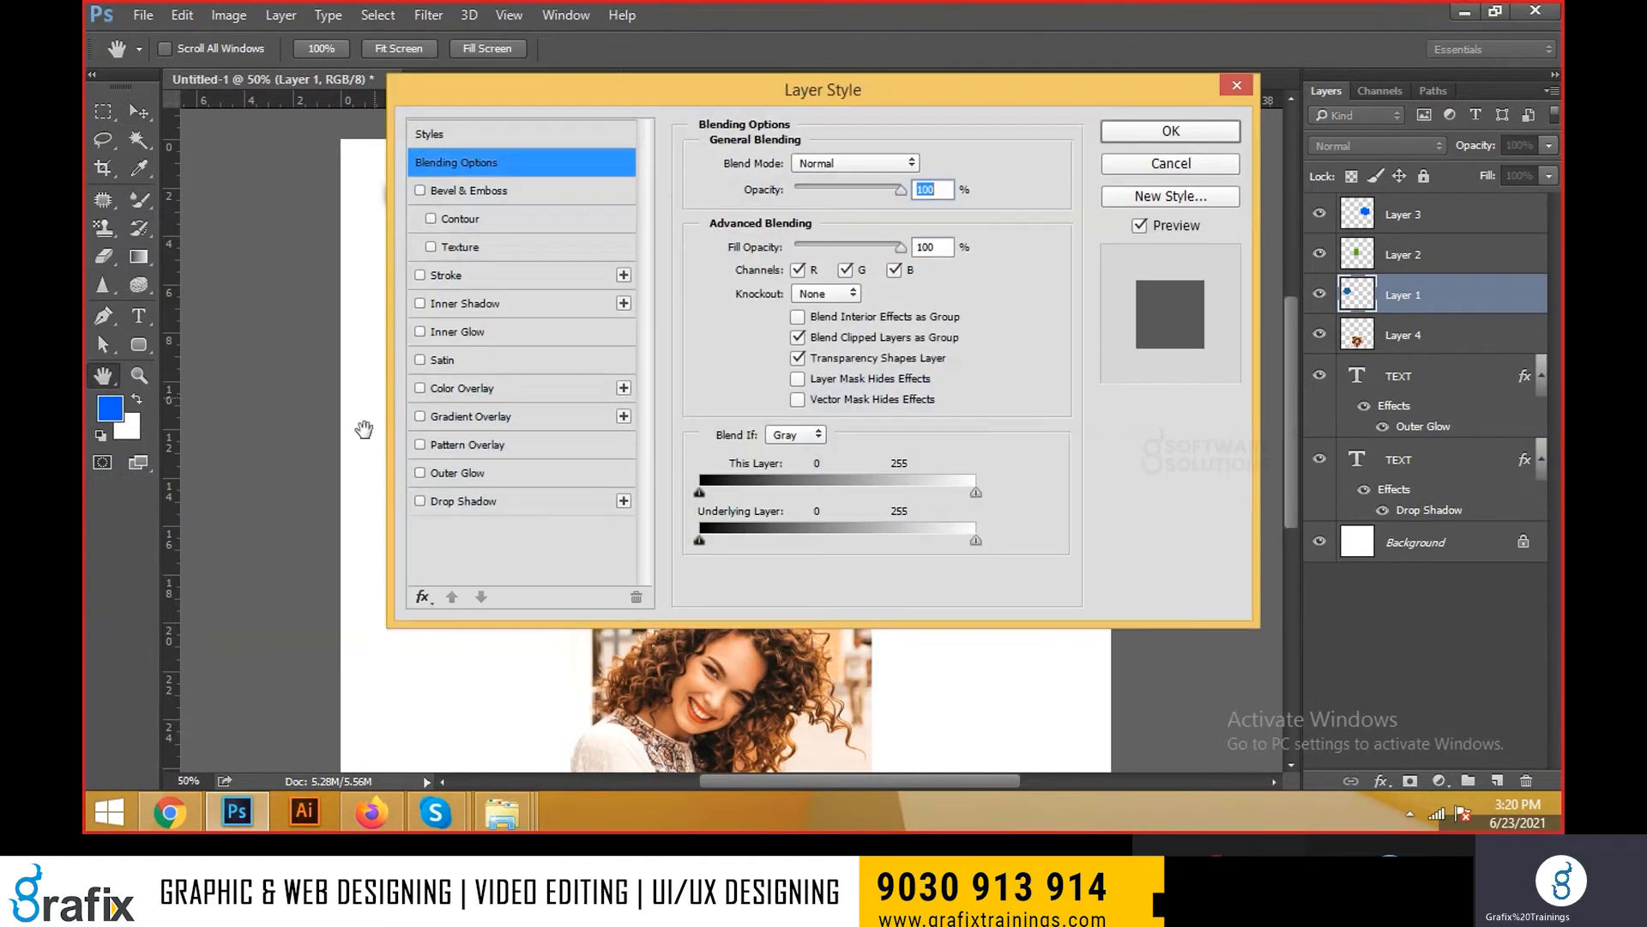
left_click(454, 504)
left_click_drag(652, 81, 930, 105)
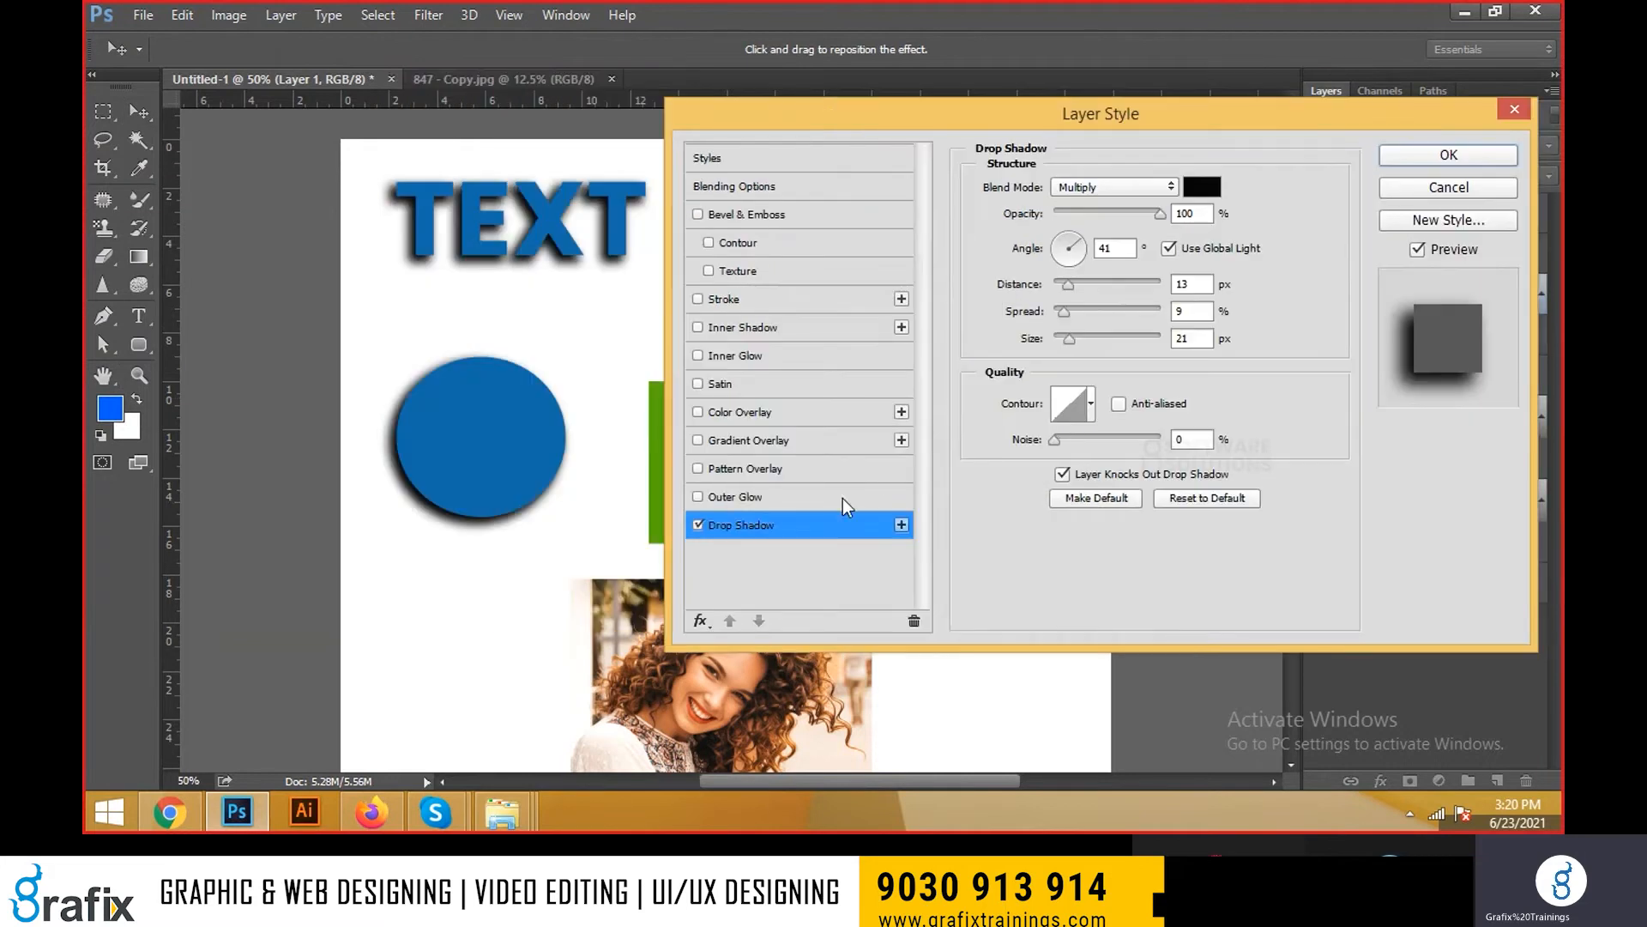
left_click(819, 499)
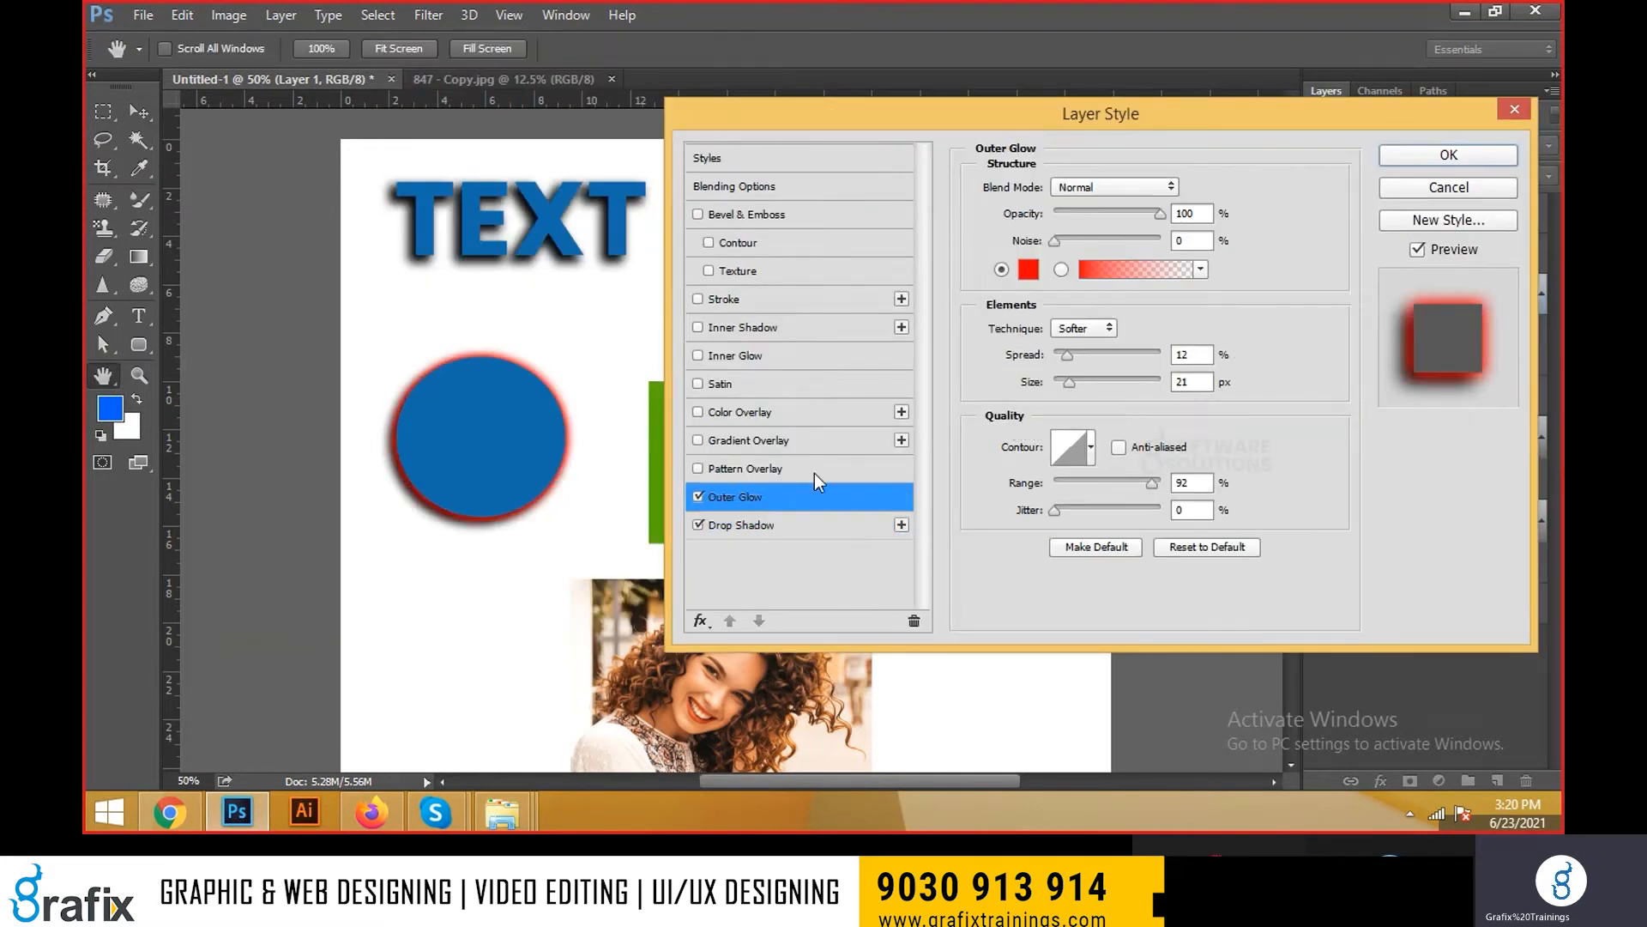
left_click(815, 472)
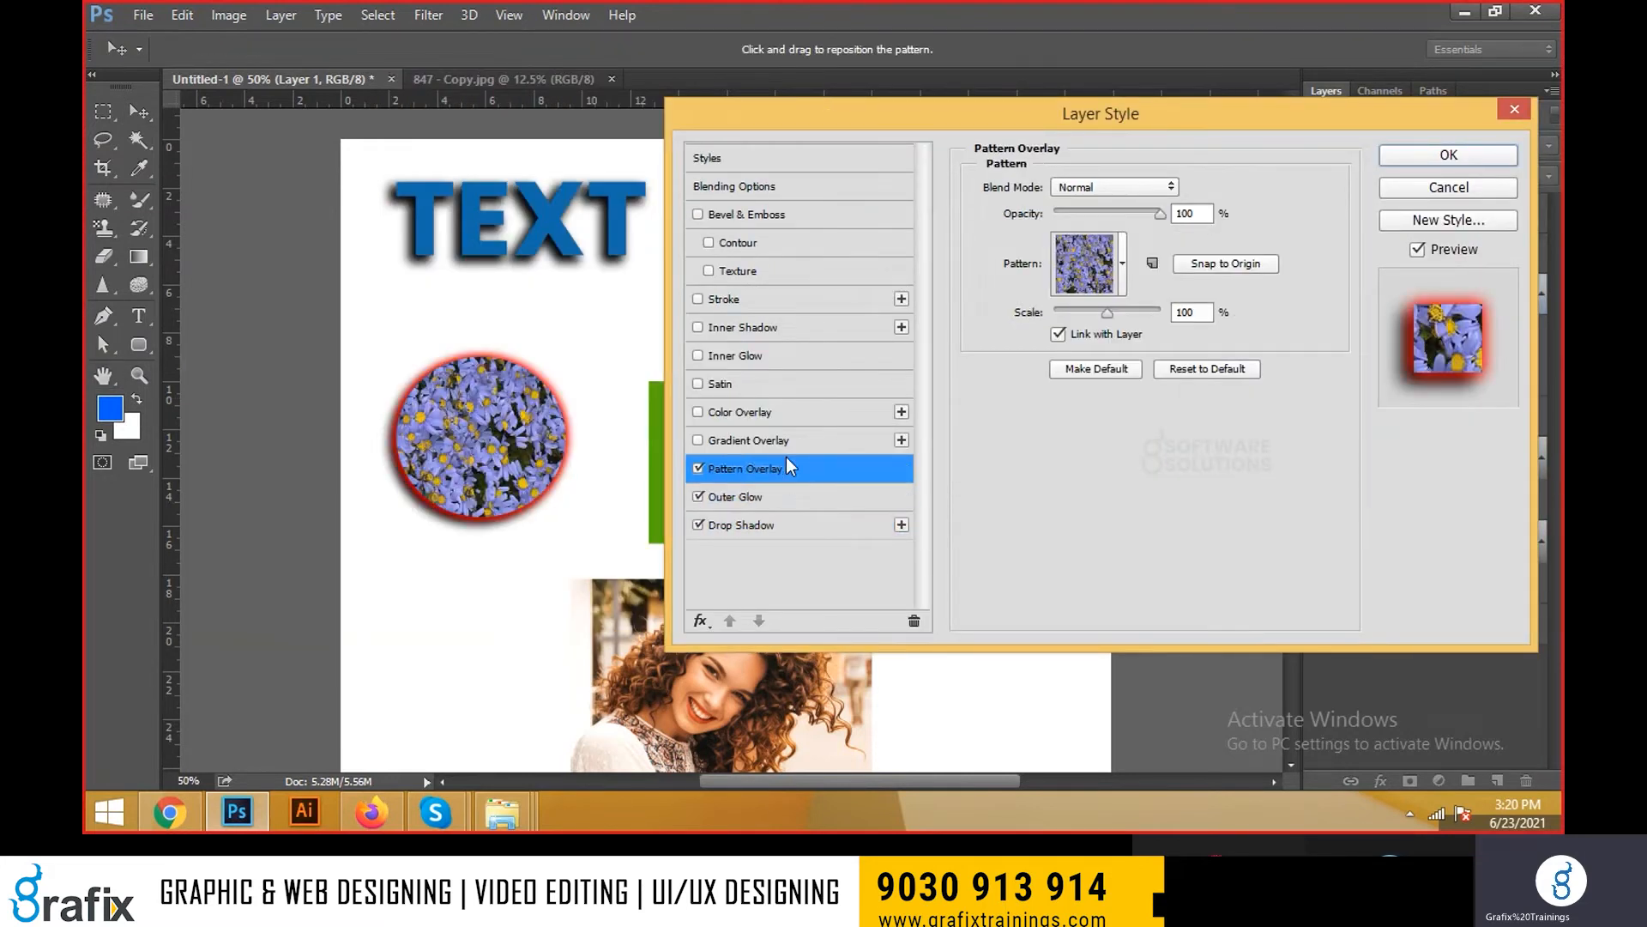
Preview several overlay patterns on the circle, choose the dark navy fabric pattern and apply the layer style
left_click(1122, 264)
left_click(1049, 330)
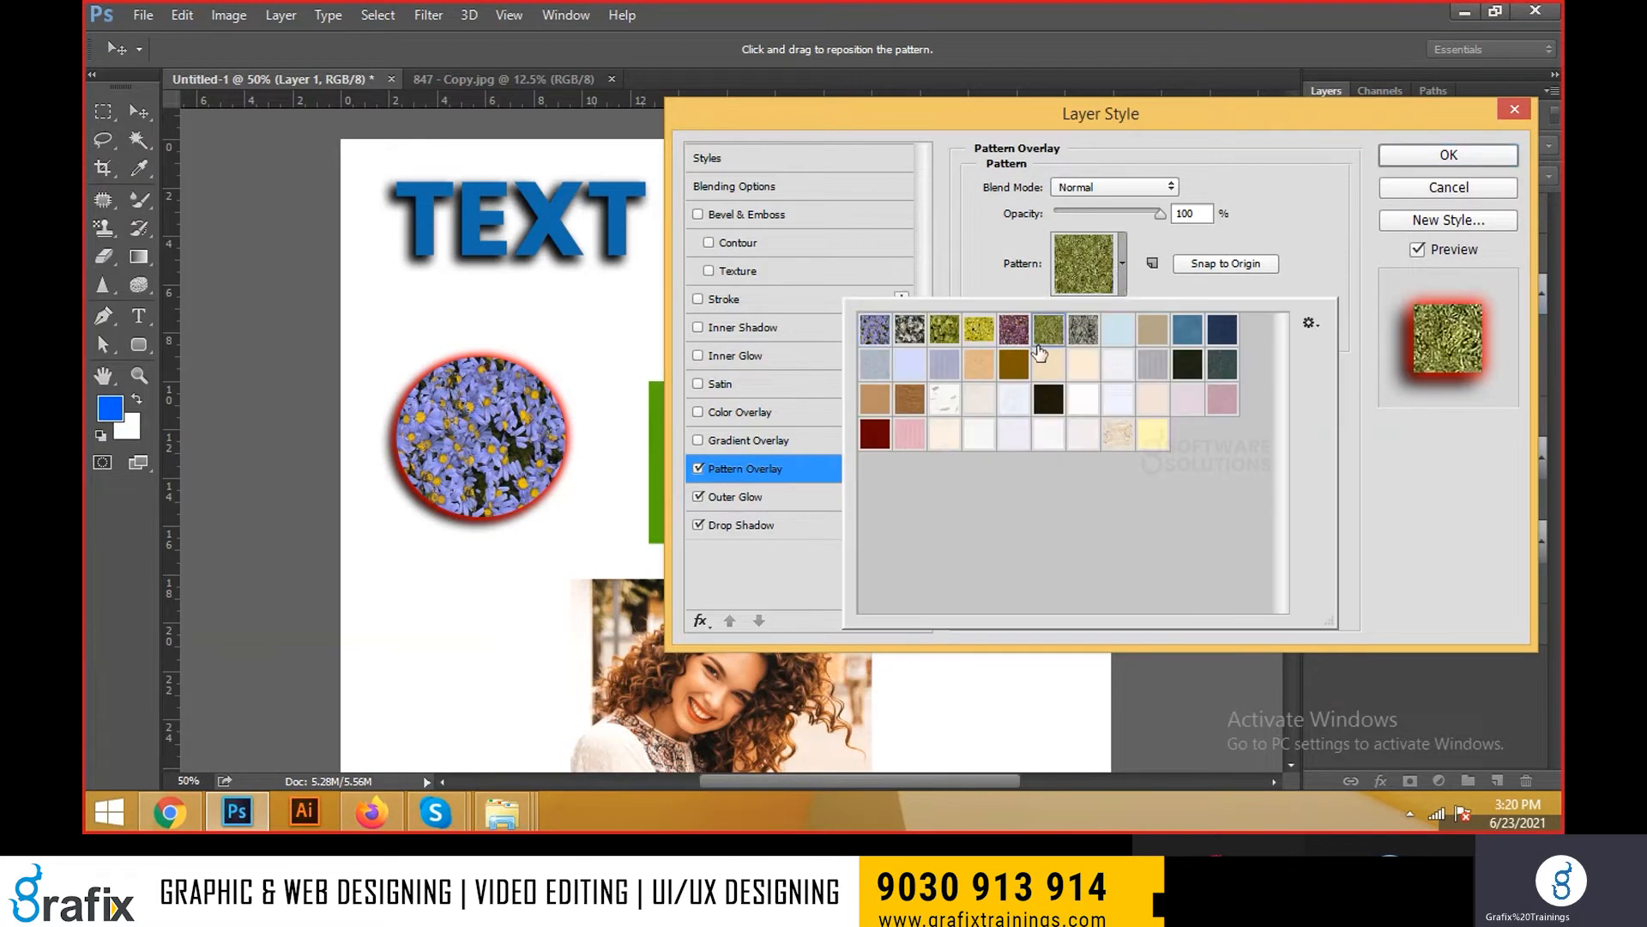
left_click(1083, 329)
left_click(1082, 367)
left_click(1014, 363)
left_click(945, 331)
left_click(993, 333)
left_click(983, 369)
left_click(945, 366)
left_click(939, 401)
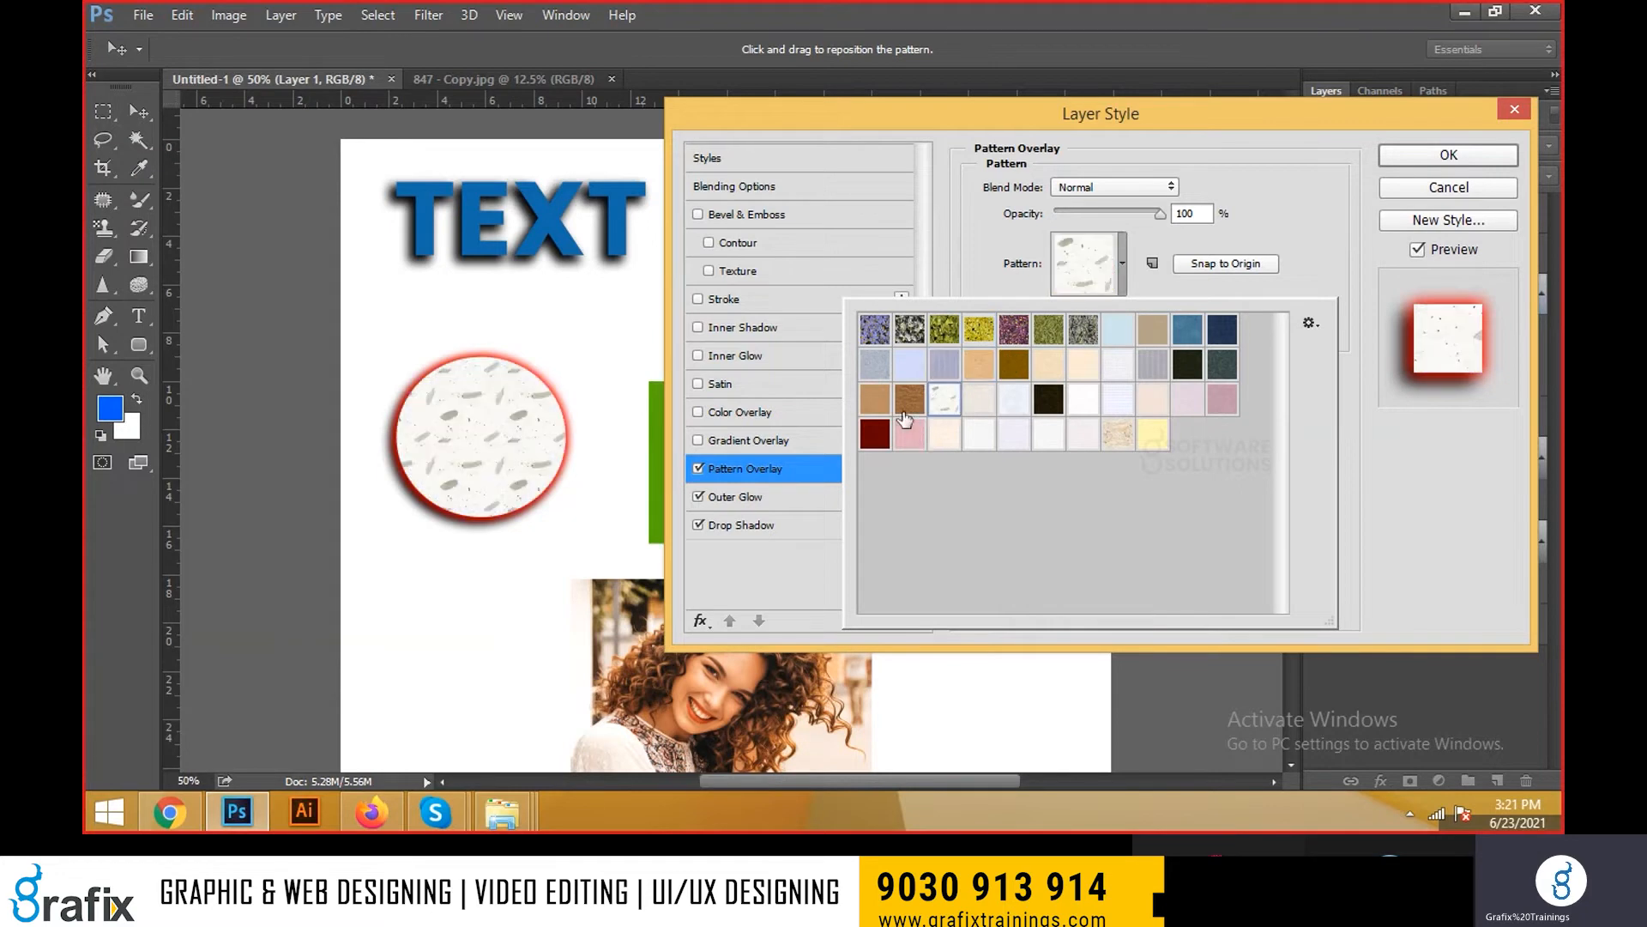
left_click(907, 411)
left_click(1060, 344)
left_click(1222, 334)
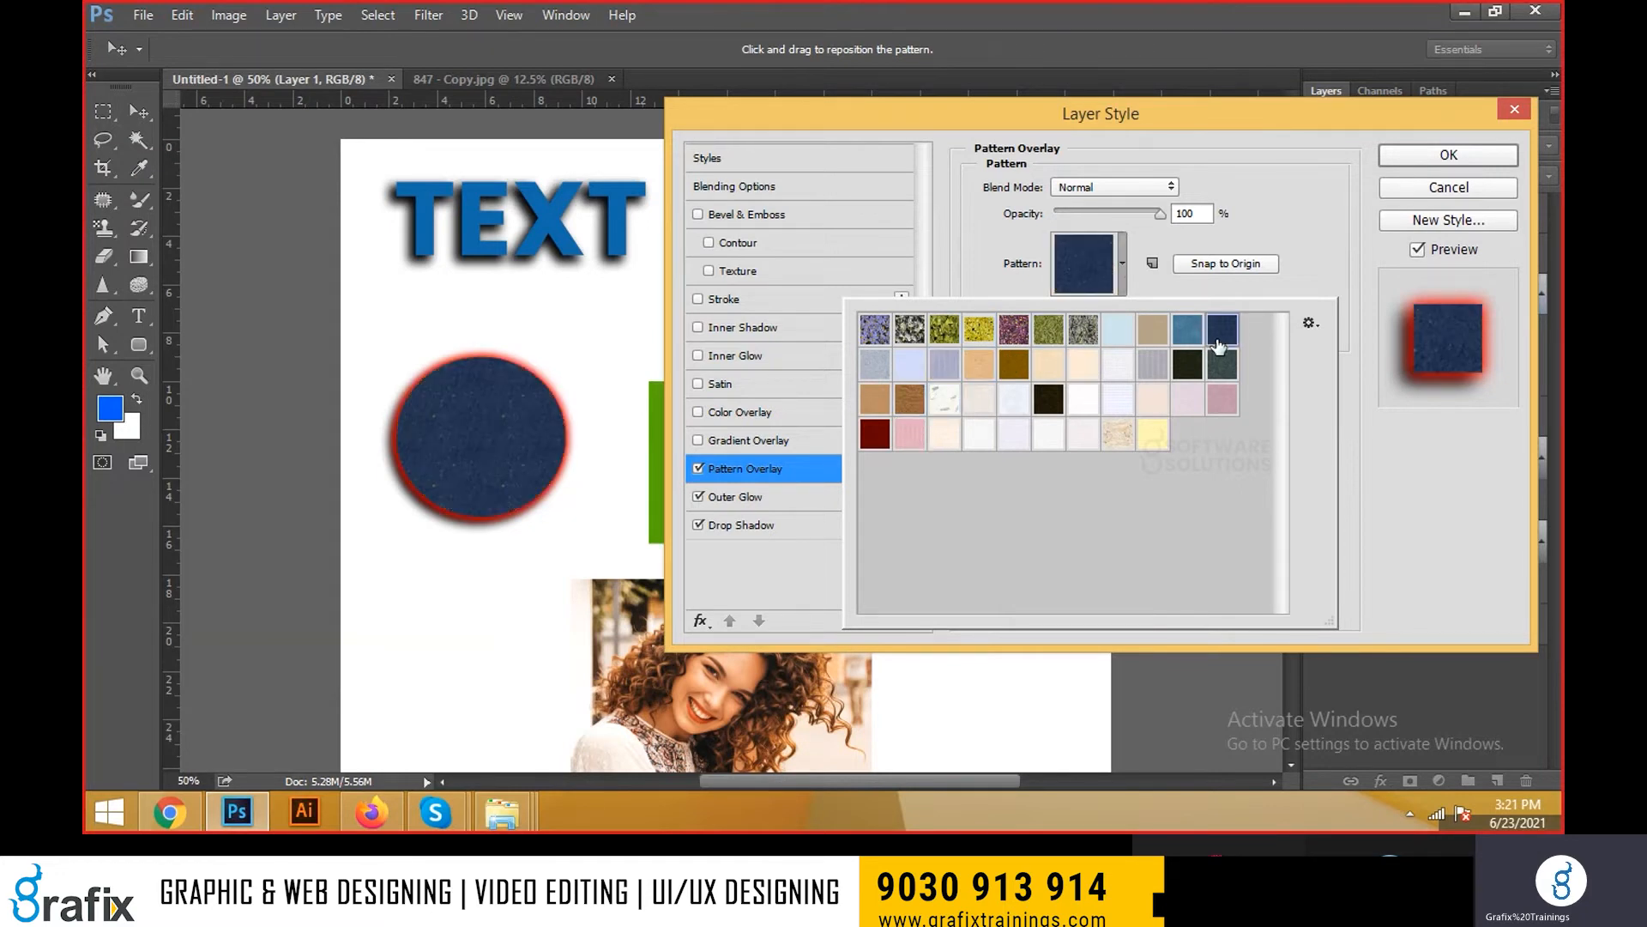
left_click_drag(1480, 117, 1478, 121)
left_click(1452, 160)
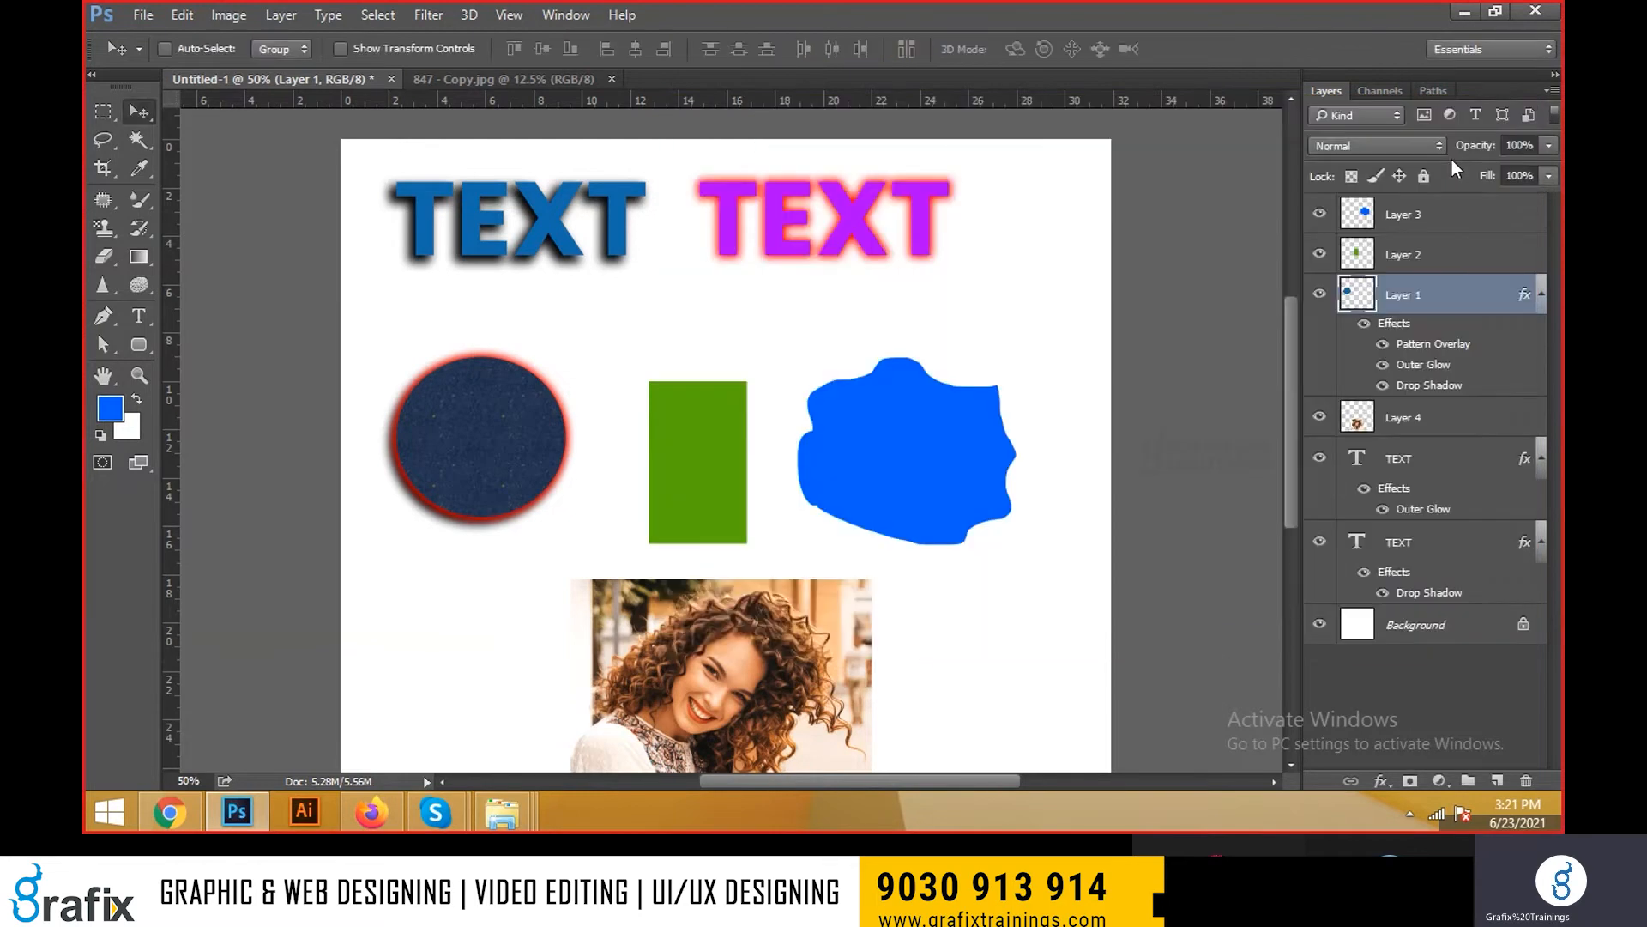
Select the green rectangle's layer and move the rectangle slightly up towards the circle
right_click(674, 417)
left_click(692, 429)
left_click_drag(710, 458, 684, 434)
double_click(1497, 264)
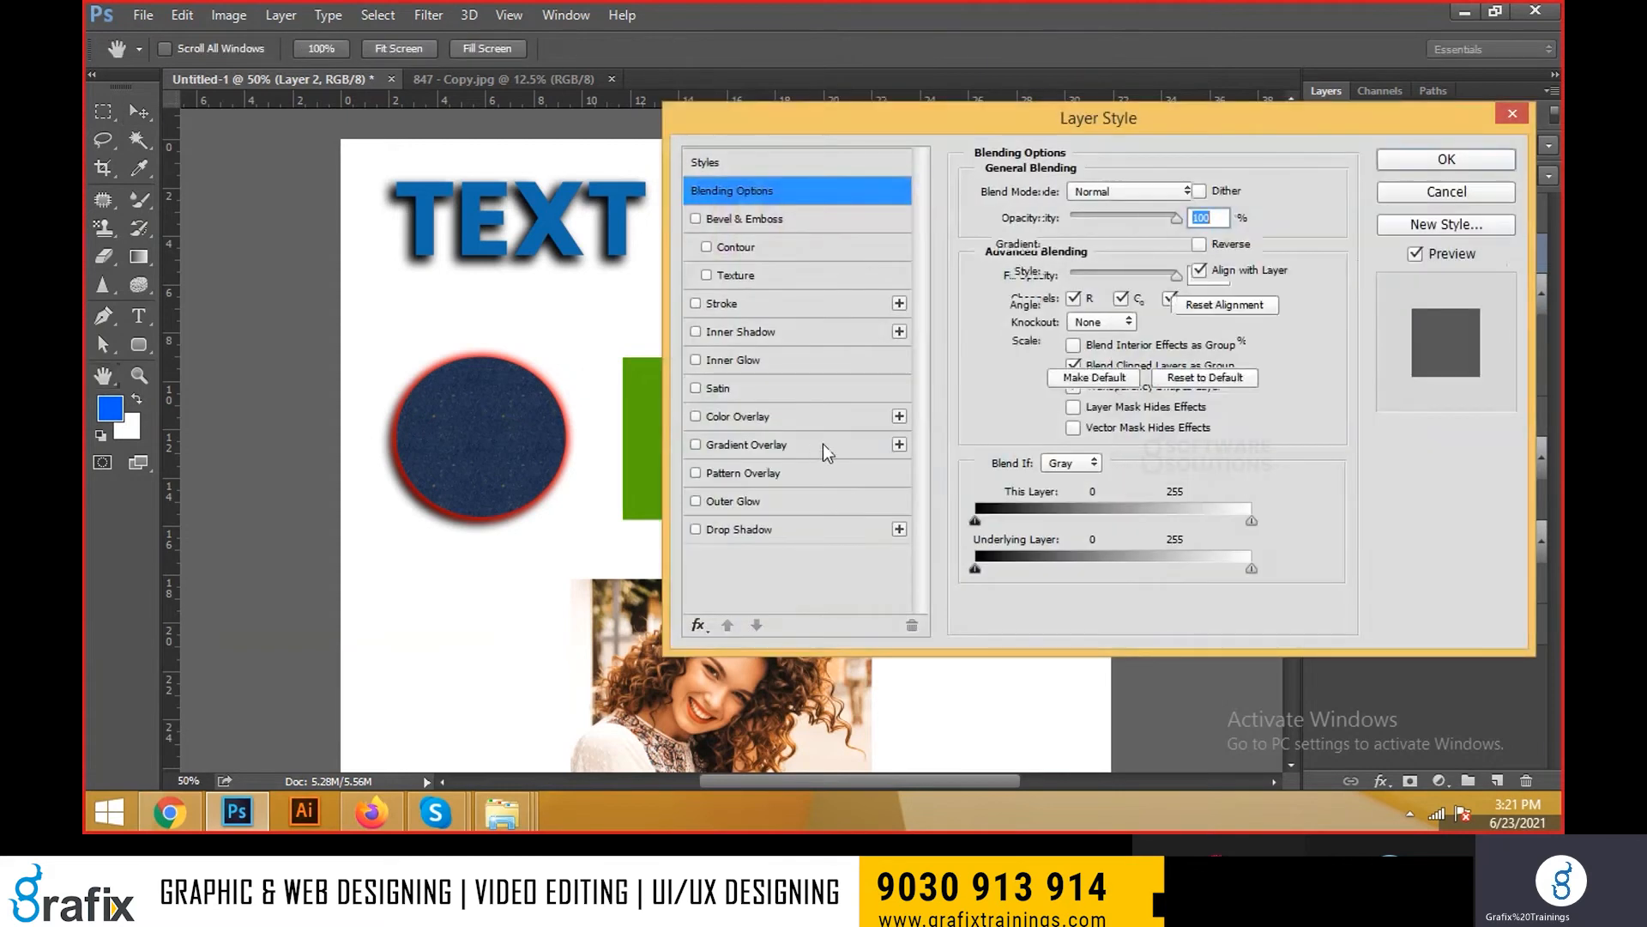
left_click(822, 445)
left_click_drag(845, 129, 1030, 115)
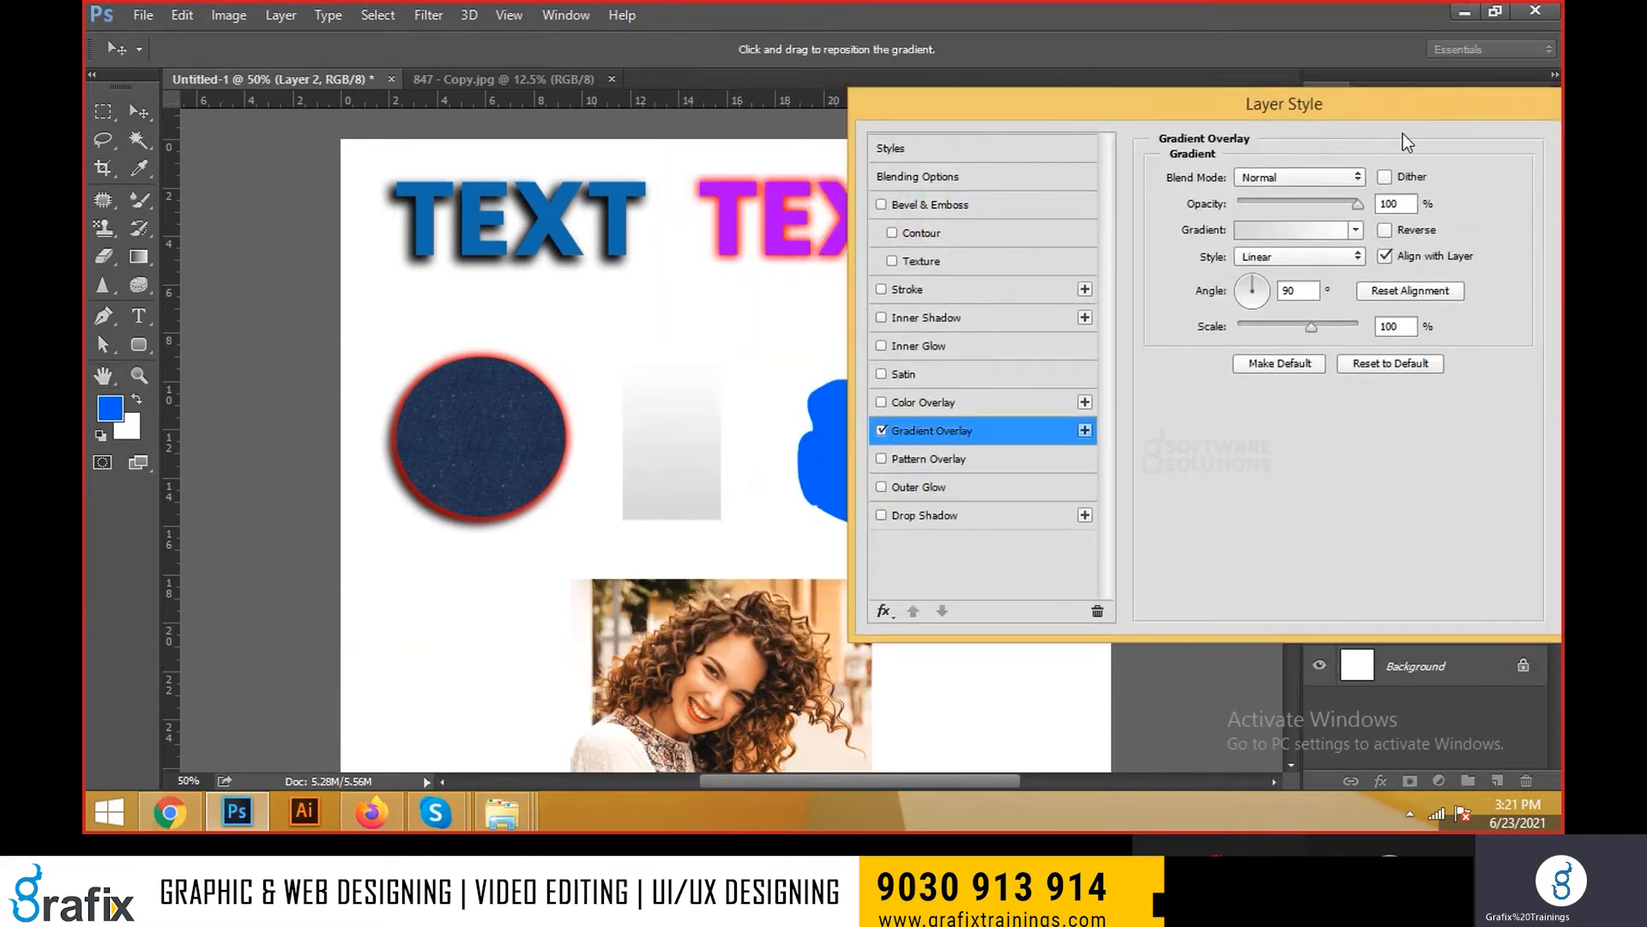
left_click_drag(1390, 104, 1119, 167)
left_click(1355, 243)
Move the blue freeform shape below the circle, and shift the photo's layer further right and slightly up
left_click_drag(950, 444, 523, 666)
right_click(697, 669)
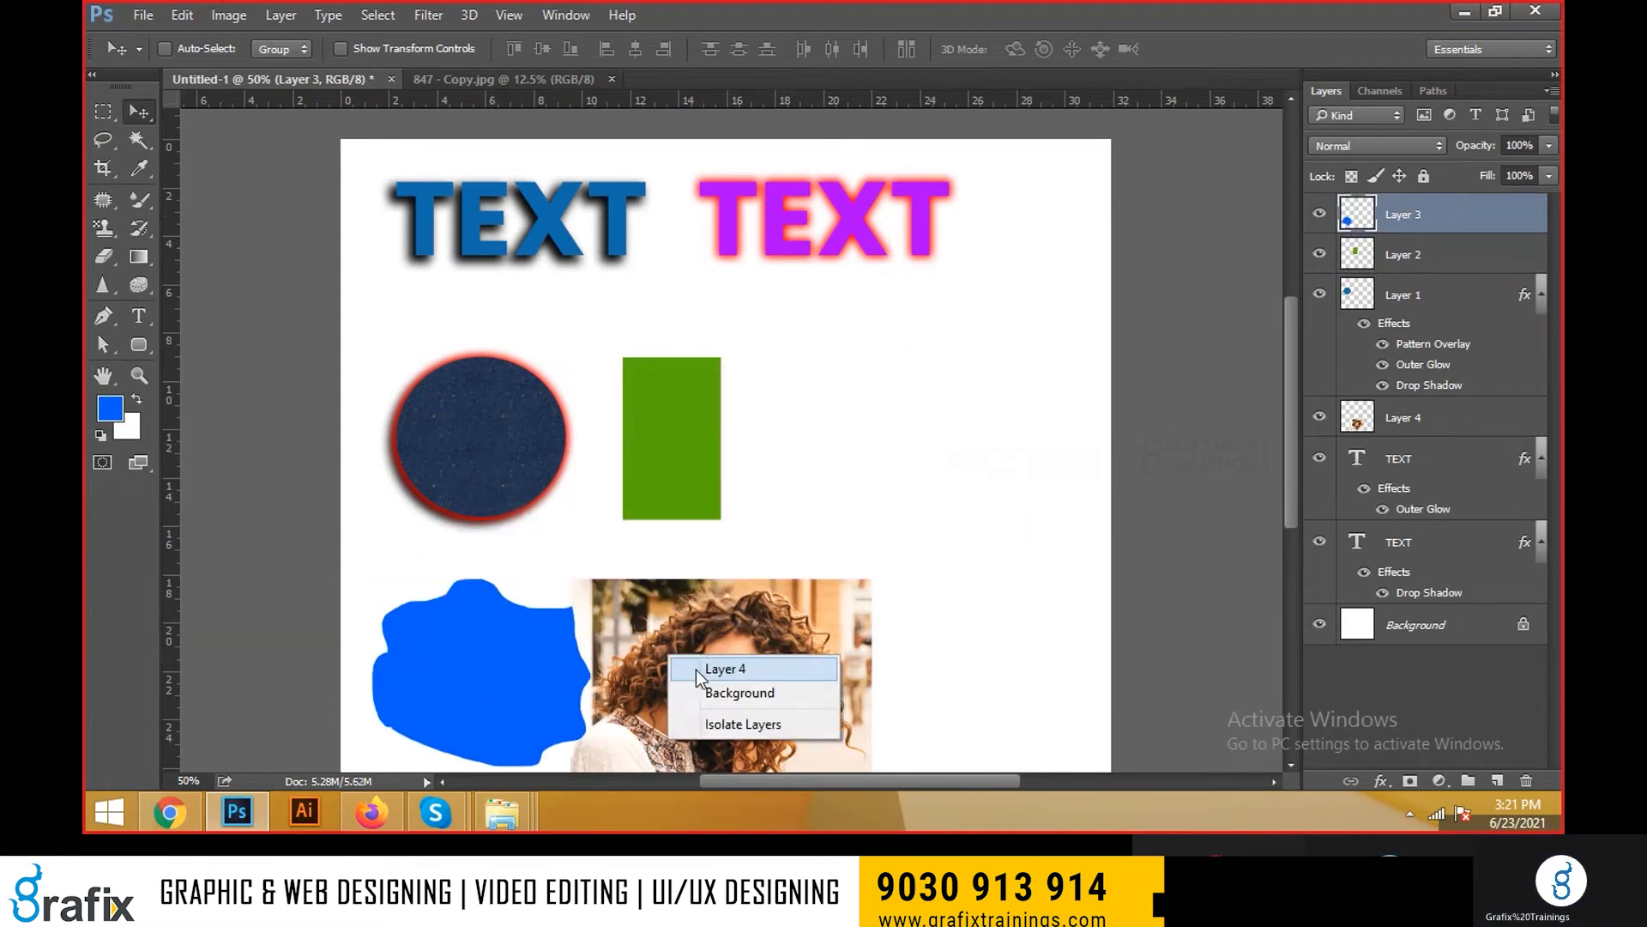
left_click(700, 671)
left_click_drag(732, 678, 859, 647)
Duplicate the purple glowing text and place the copy to the right of the green rectangle
right_click(851, 231)
left_click(873, 244)
left_click_drag(867, 251, 962, 439)
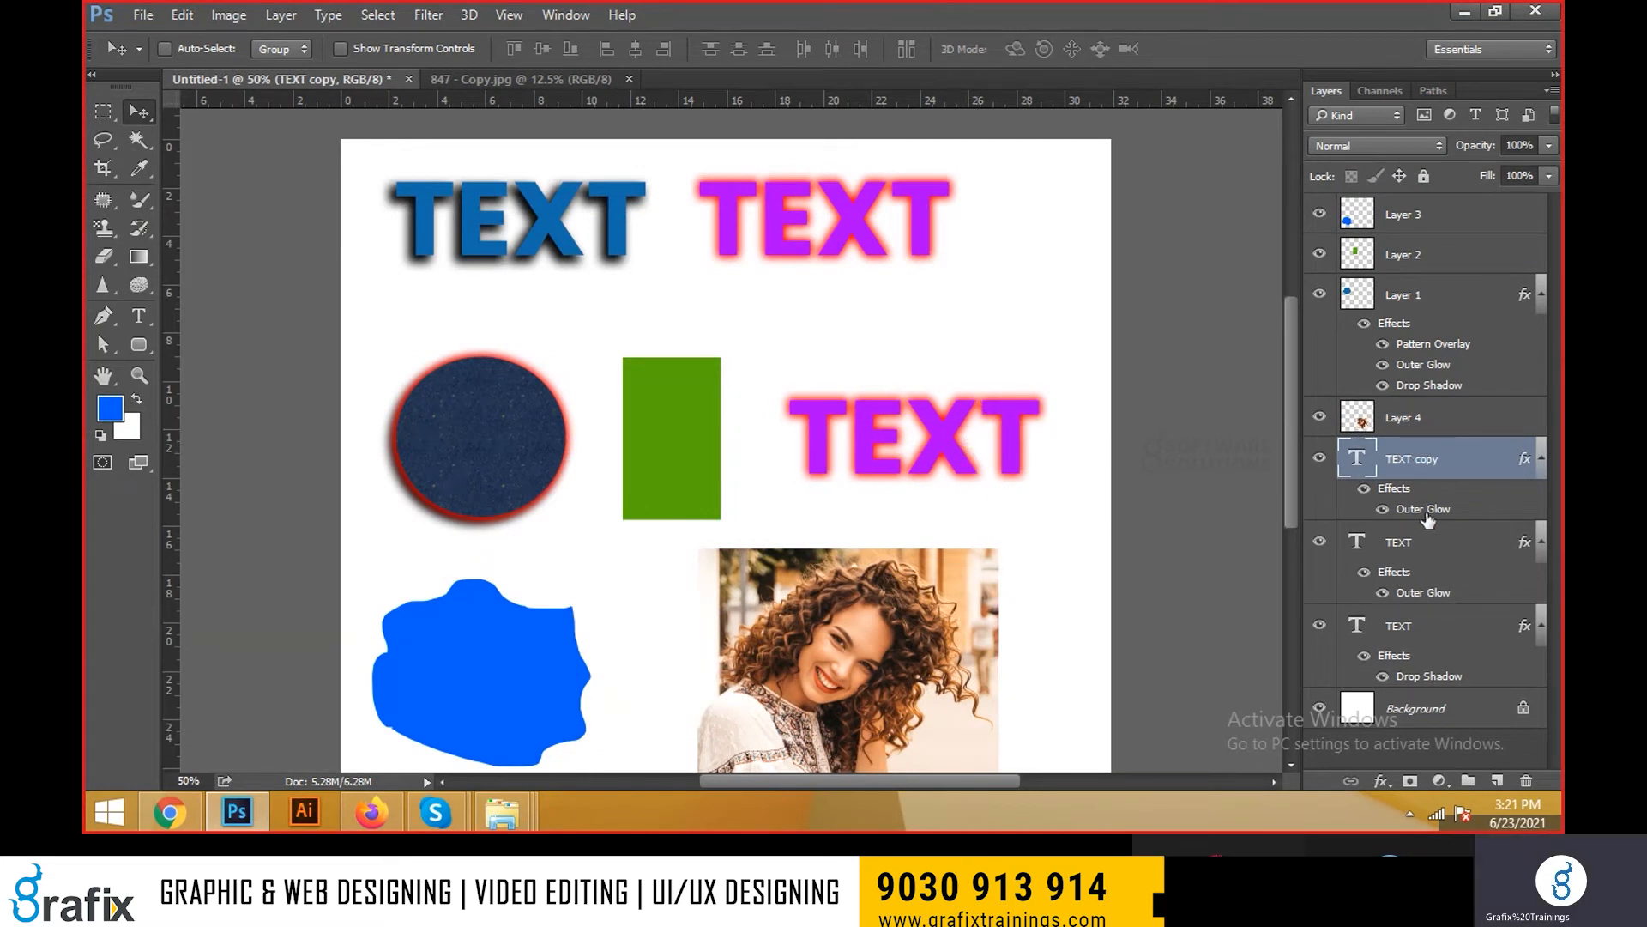
Clear the layer style from the copied purple text layer
right_click(1515, 480)
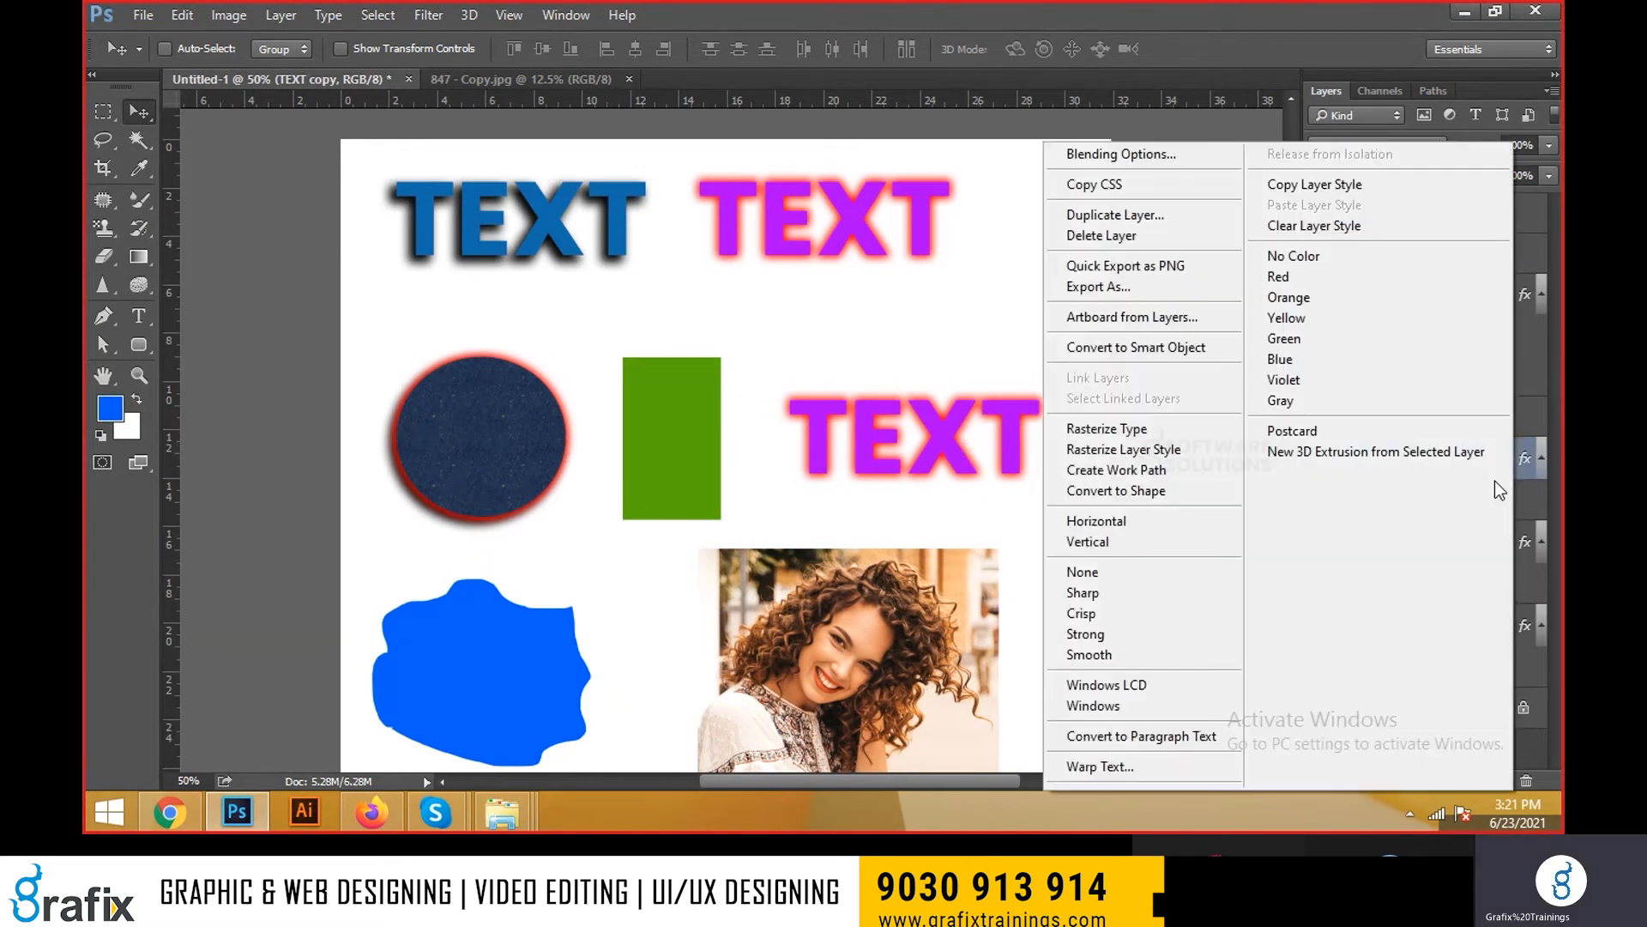
left_click(1330, 225)
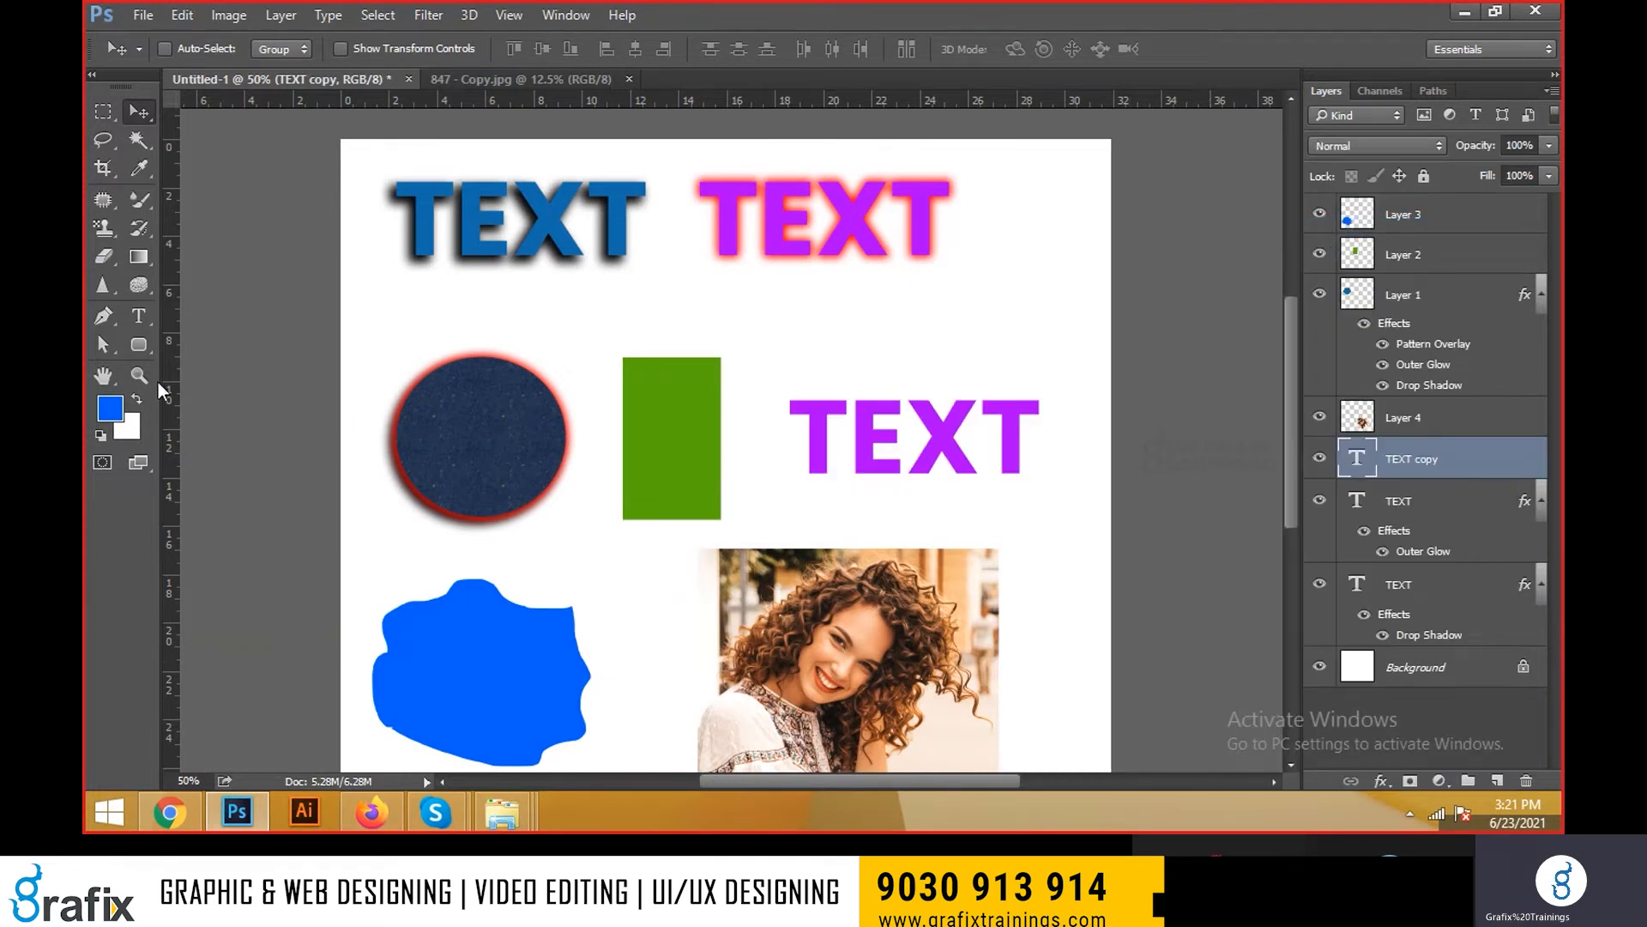
Rasterize the copied text, load its outline as a selection and fill it with the green radial gradient
left_click(144, 258)
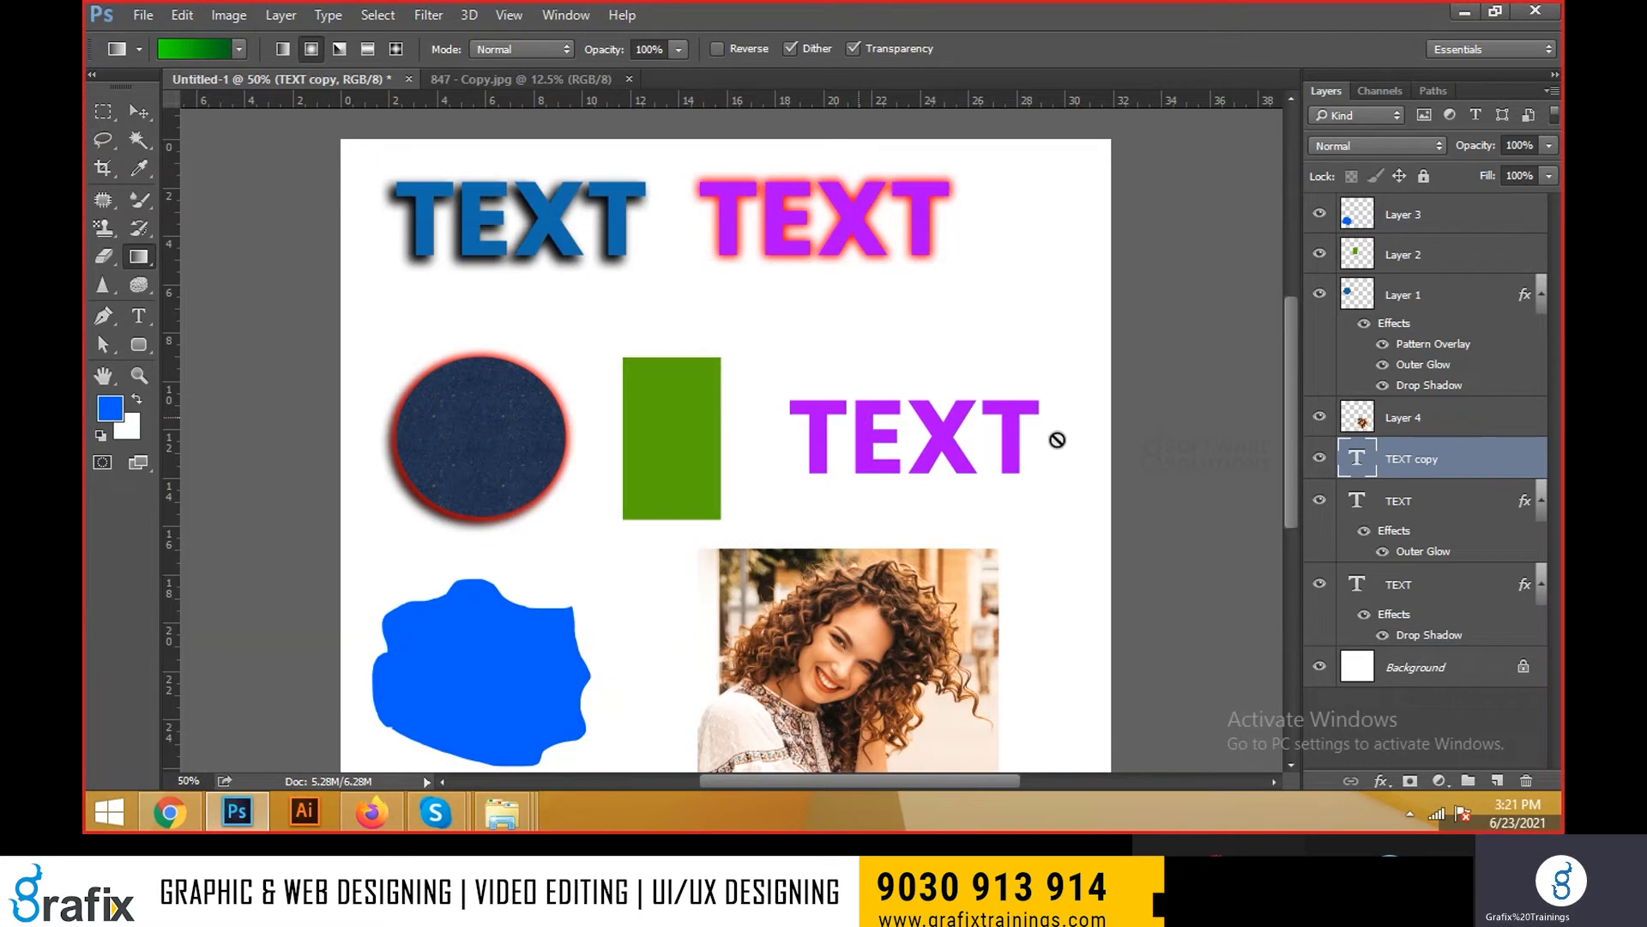
right_click(1447, 472)
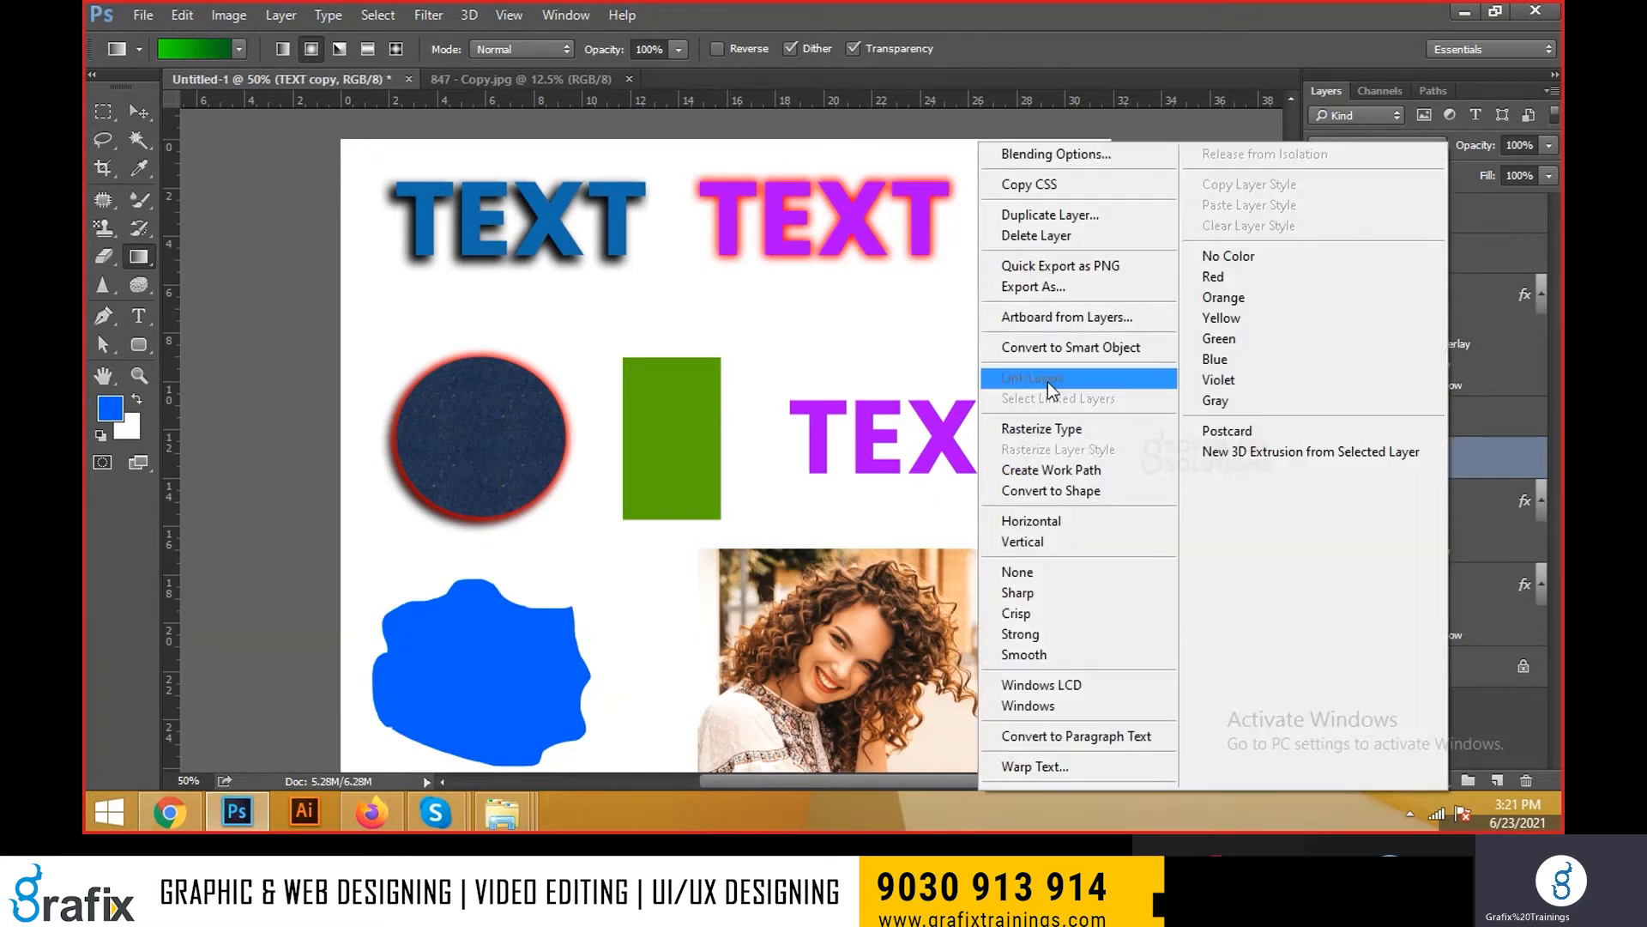
left_click(1064, 428)
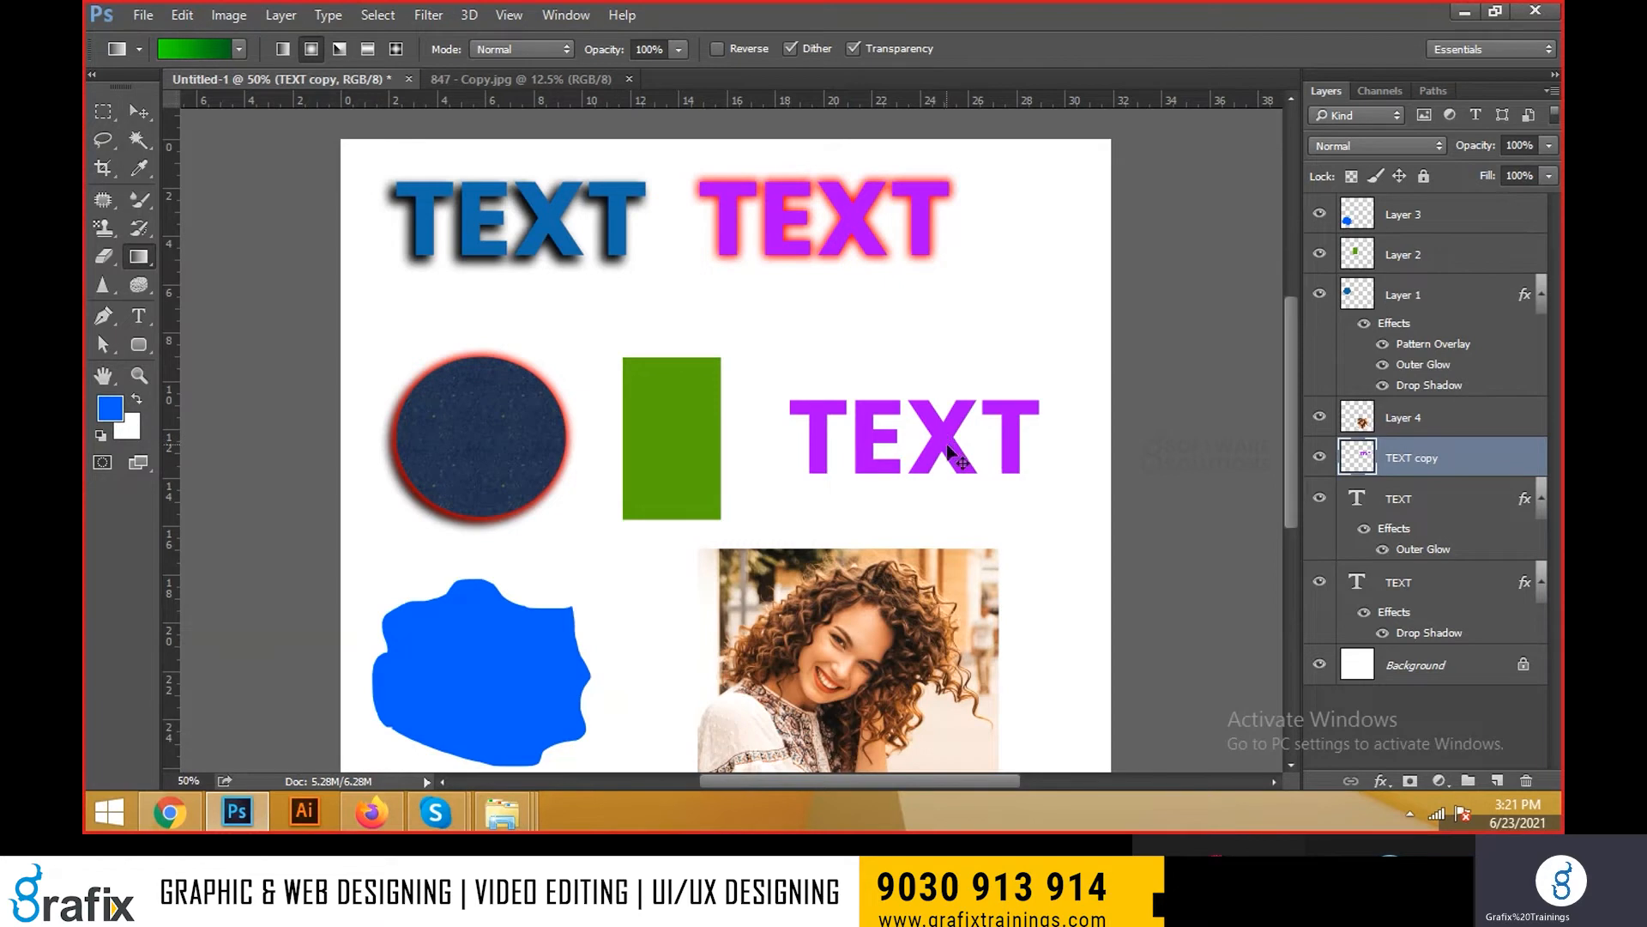
left_click(1358, 458, "ctrl")
left_click_drag(953, 427, 924, 378)
key("ctrl+d")
key("v")
Undo the green gradient fill and the rasterizing so the copied text is an editable type layer again
key("ctrl+alt+z")
key("ctrl+alt+z")
key("ctrl+alt+z")
key("ctrl+alt+z")
key("ctrl+alt+z")
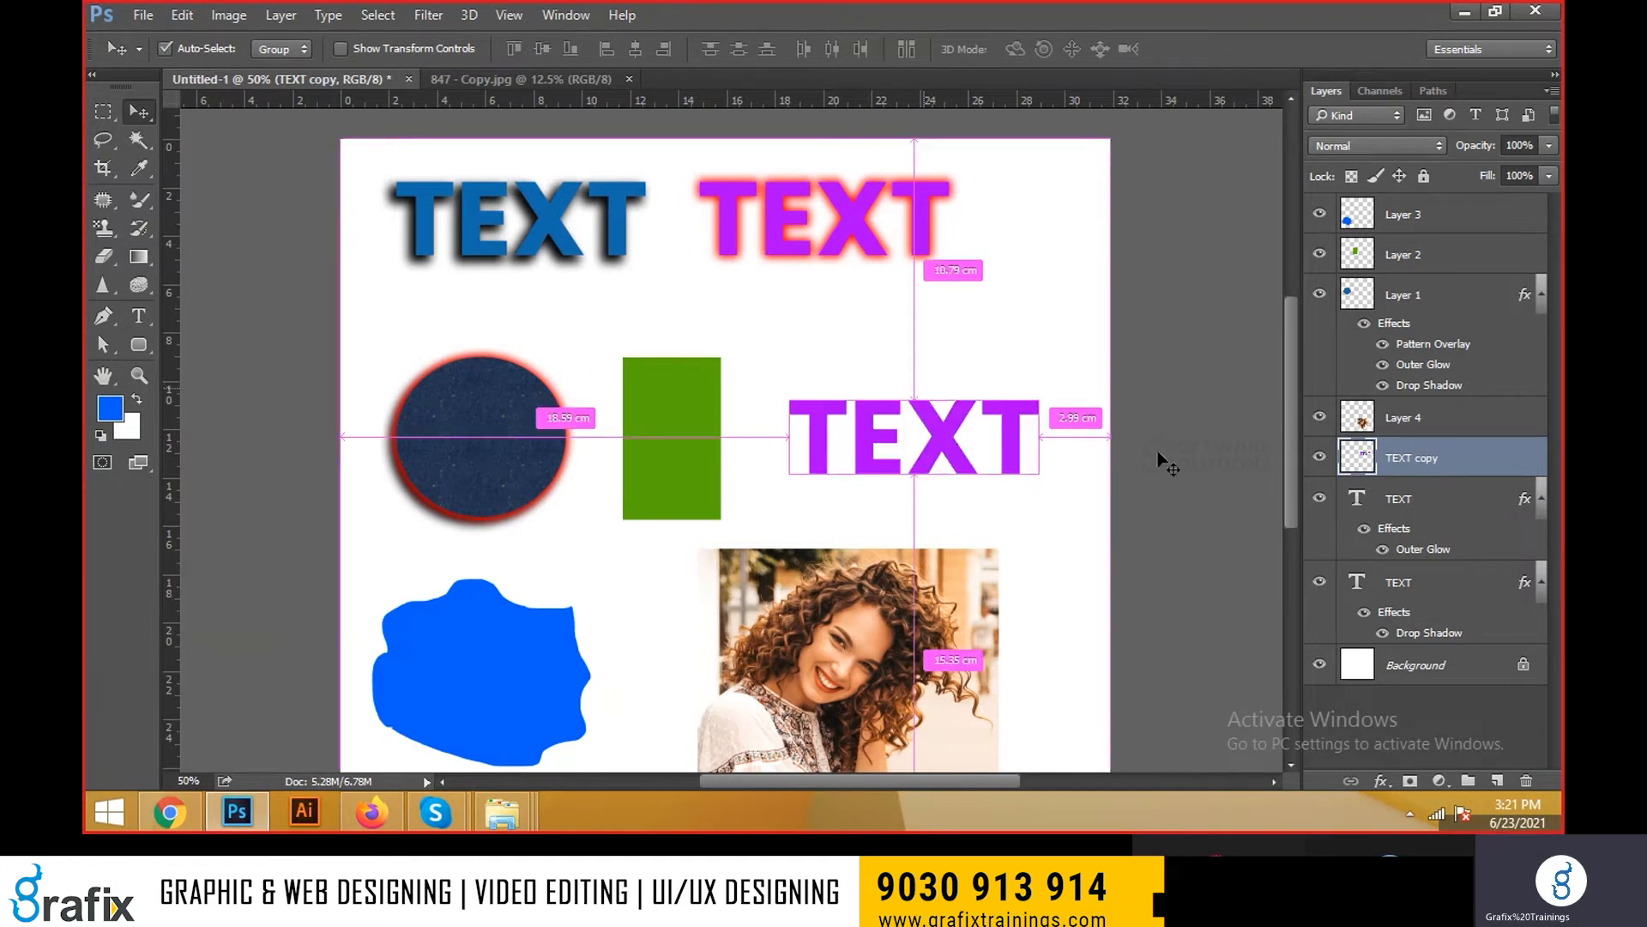
key("ctrl+alt+z")
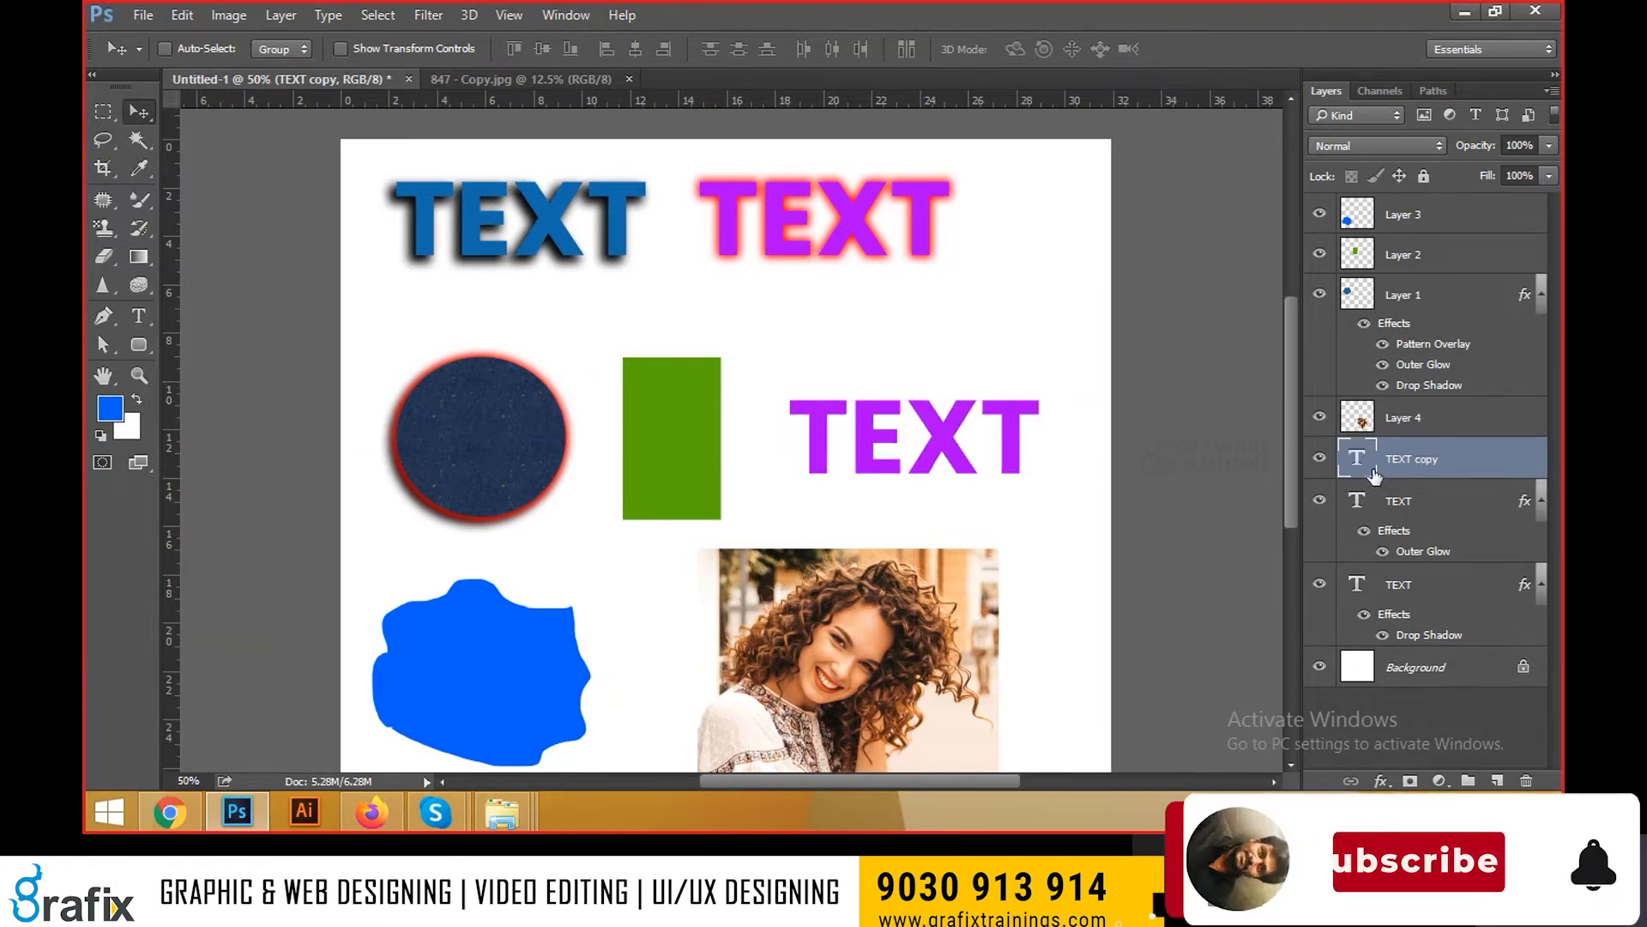
key("ctrl+shift+z")
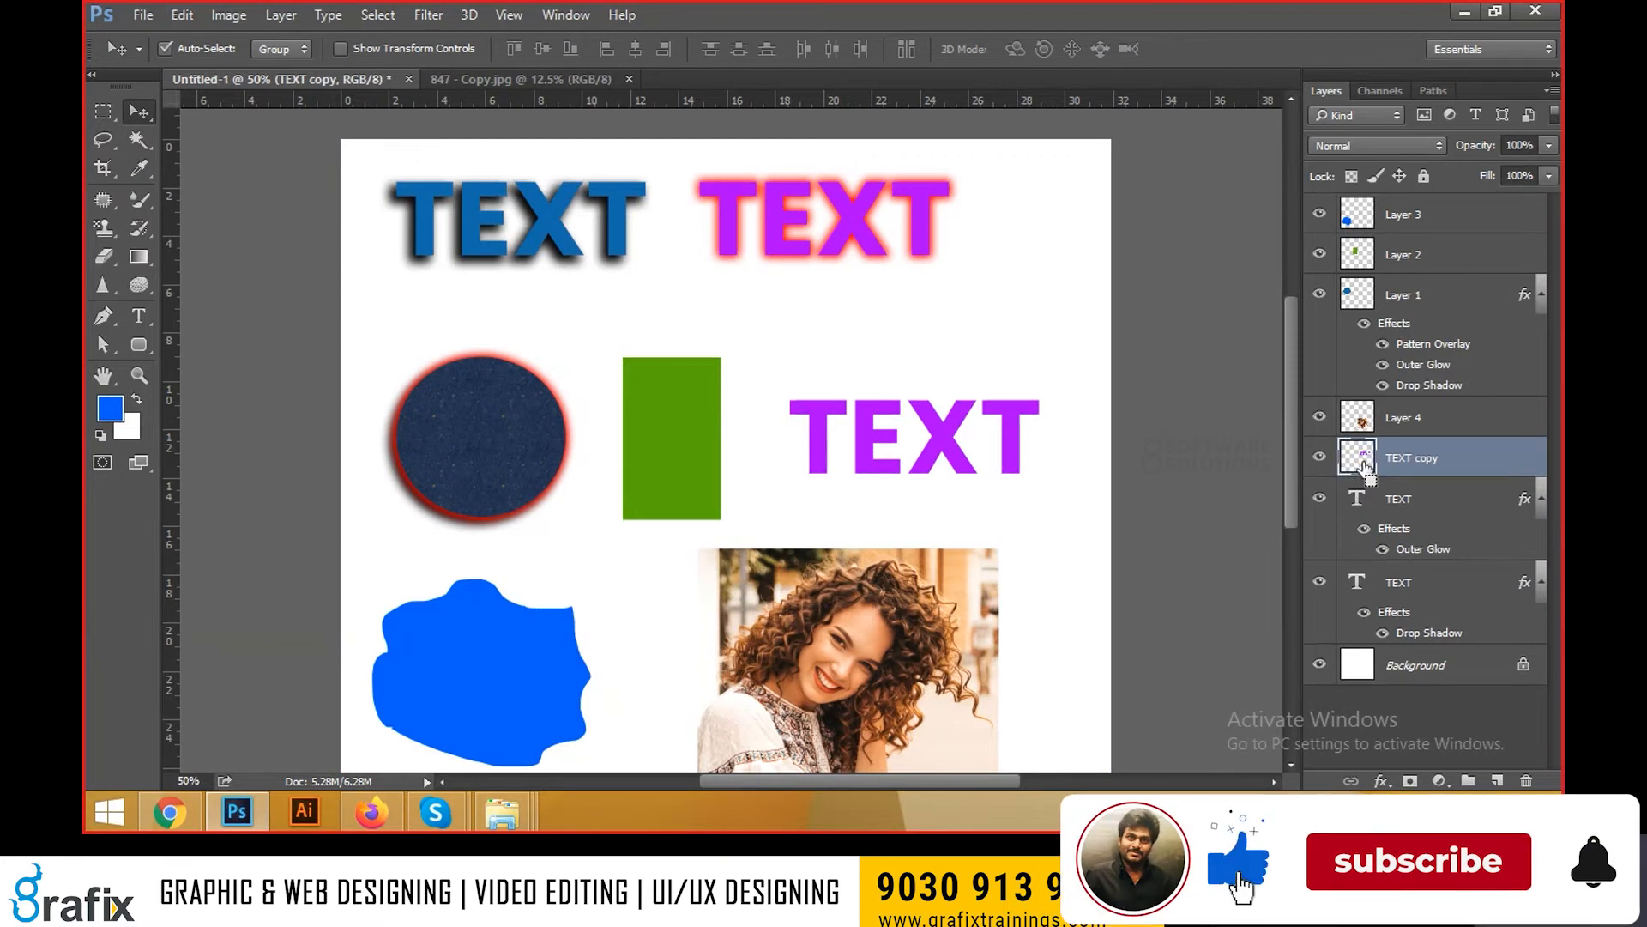
key("ctrl+shift+z")
key("ctrl+alt+z")
key("ctrl+alt+z")
key("ctrl+alt+z")
key("ctrl+alt+z")
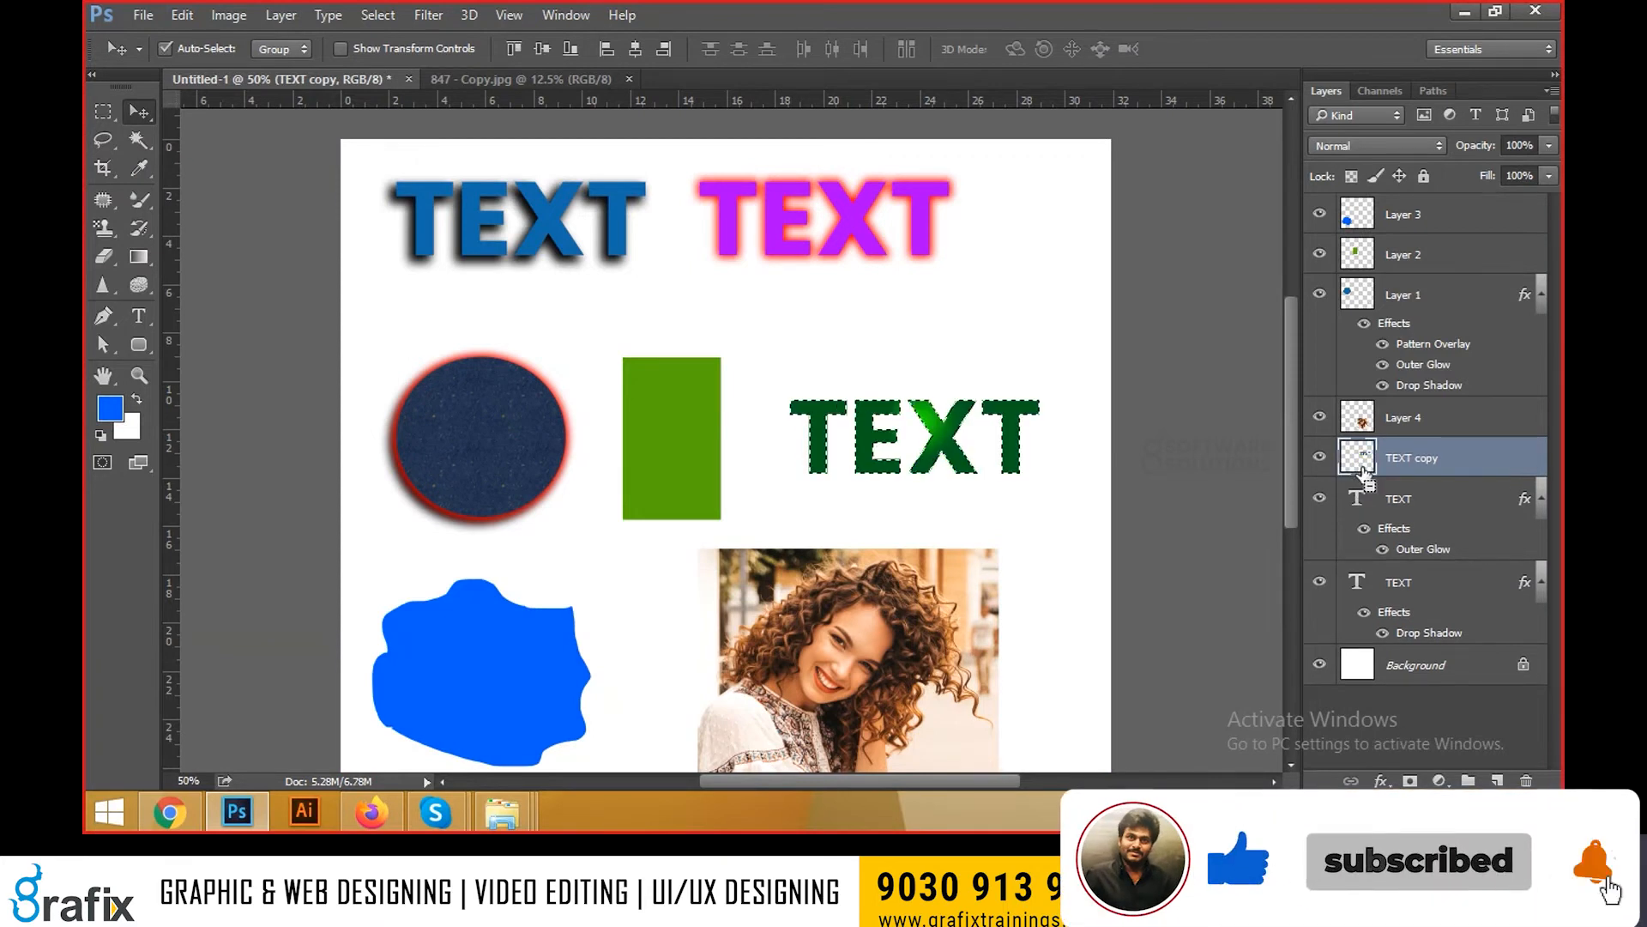
key("ctrl+alt+z")
key("ctrl+alt+z")
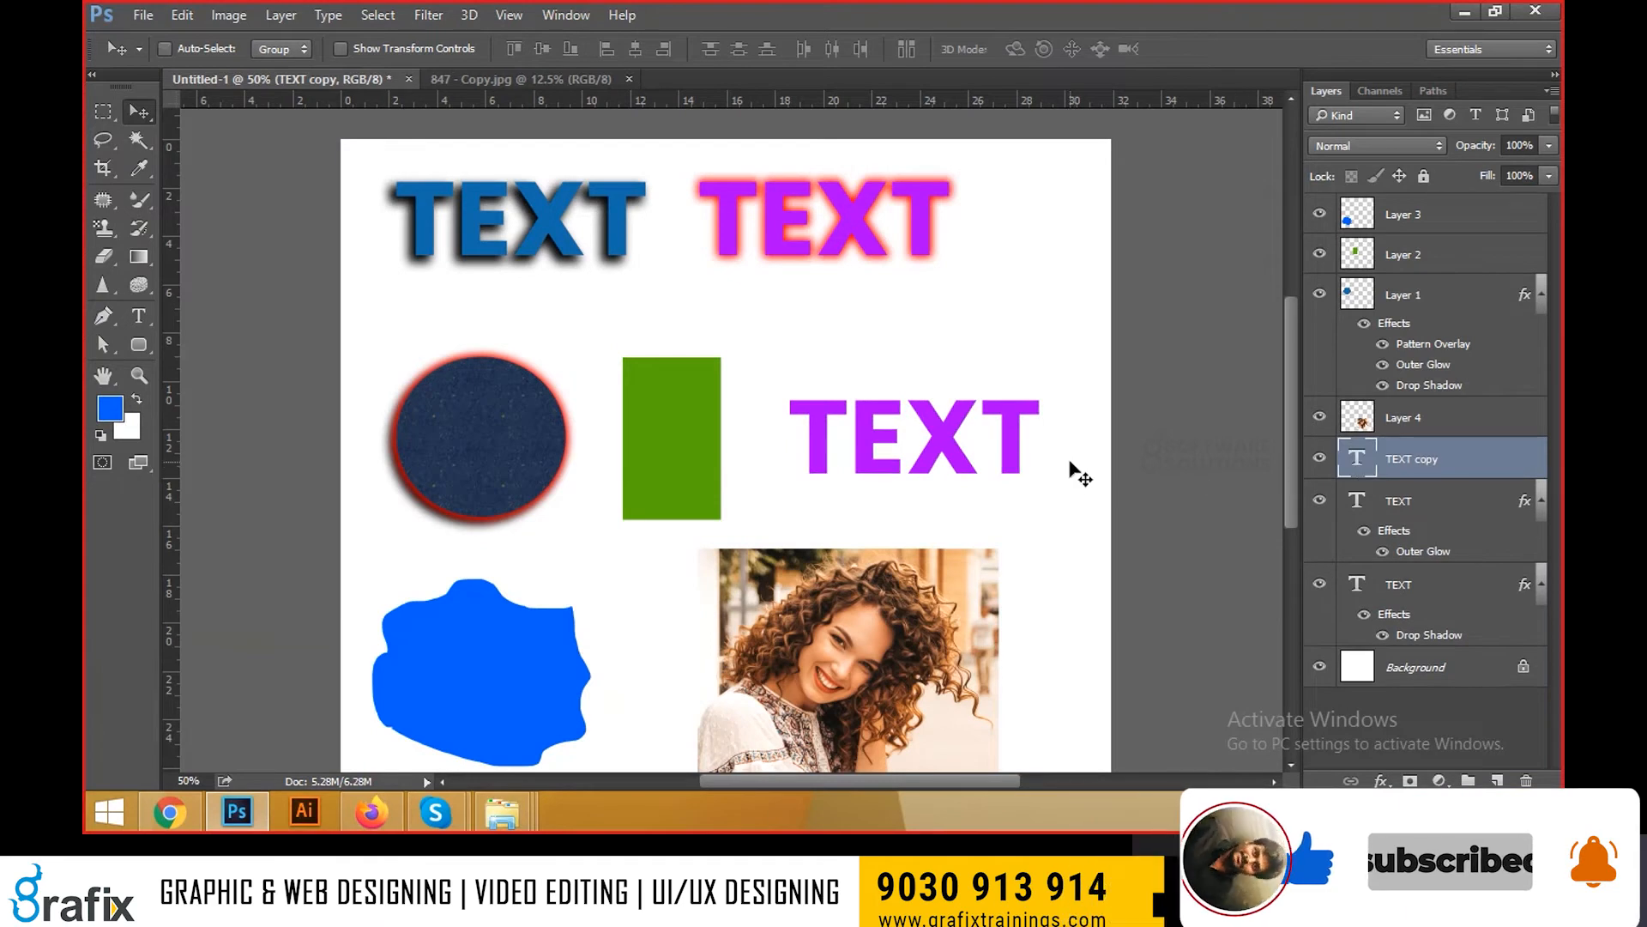
Add a Gradient Overlay to the copied text using the red, blue and purple gradient preset
double_click(1528, 476)
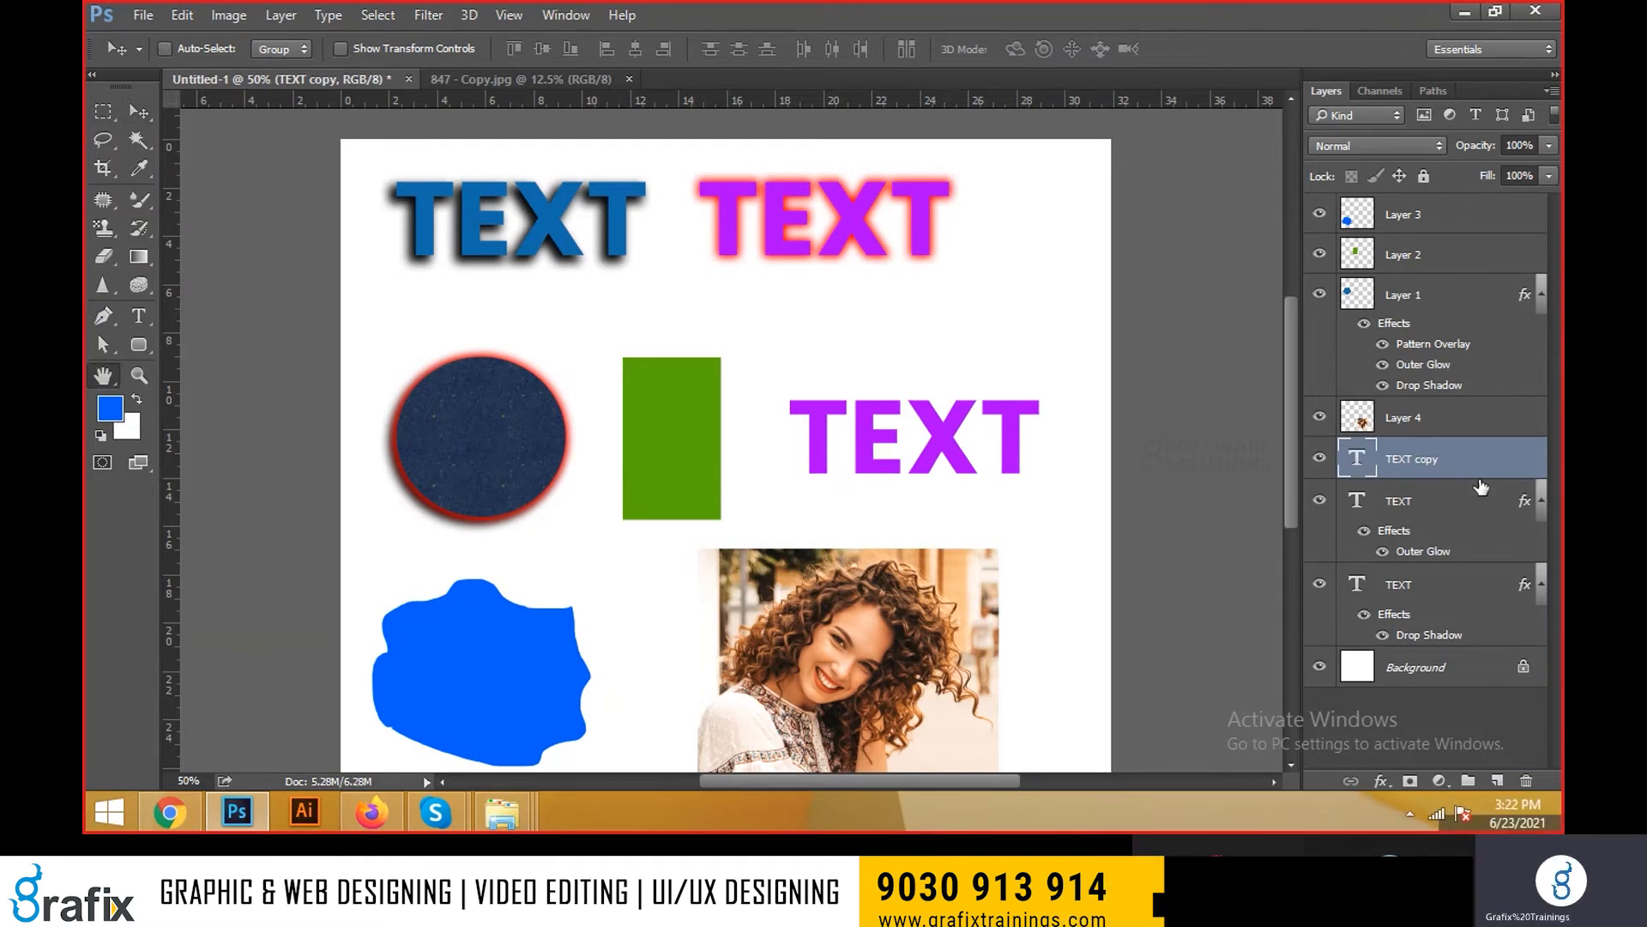
left_click_drag(755, 170, 1195, 242)
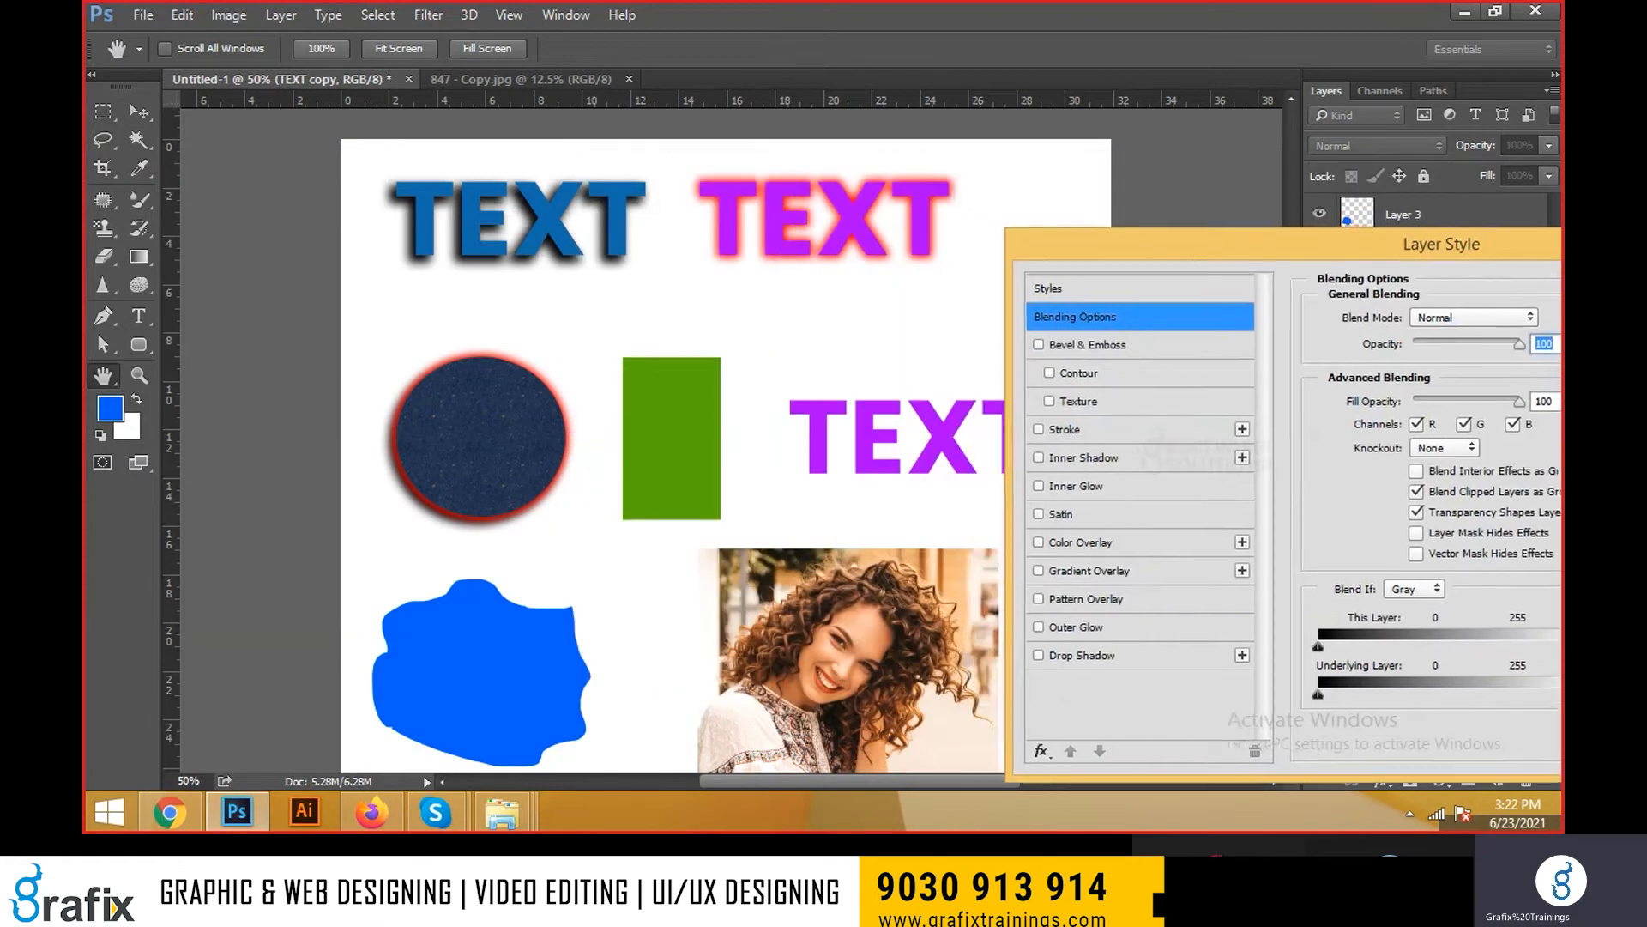
left_click(1146, 578)
left_click_drag(1285, 268, 684, 594)
left_click(920, 695)
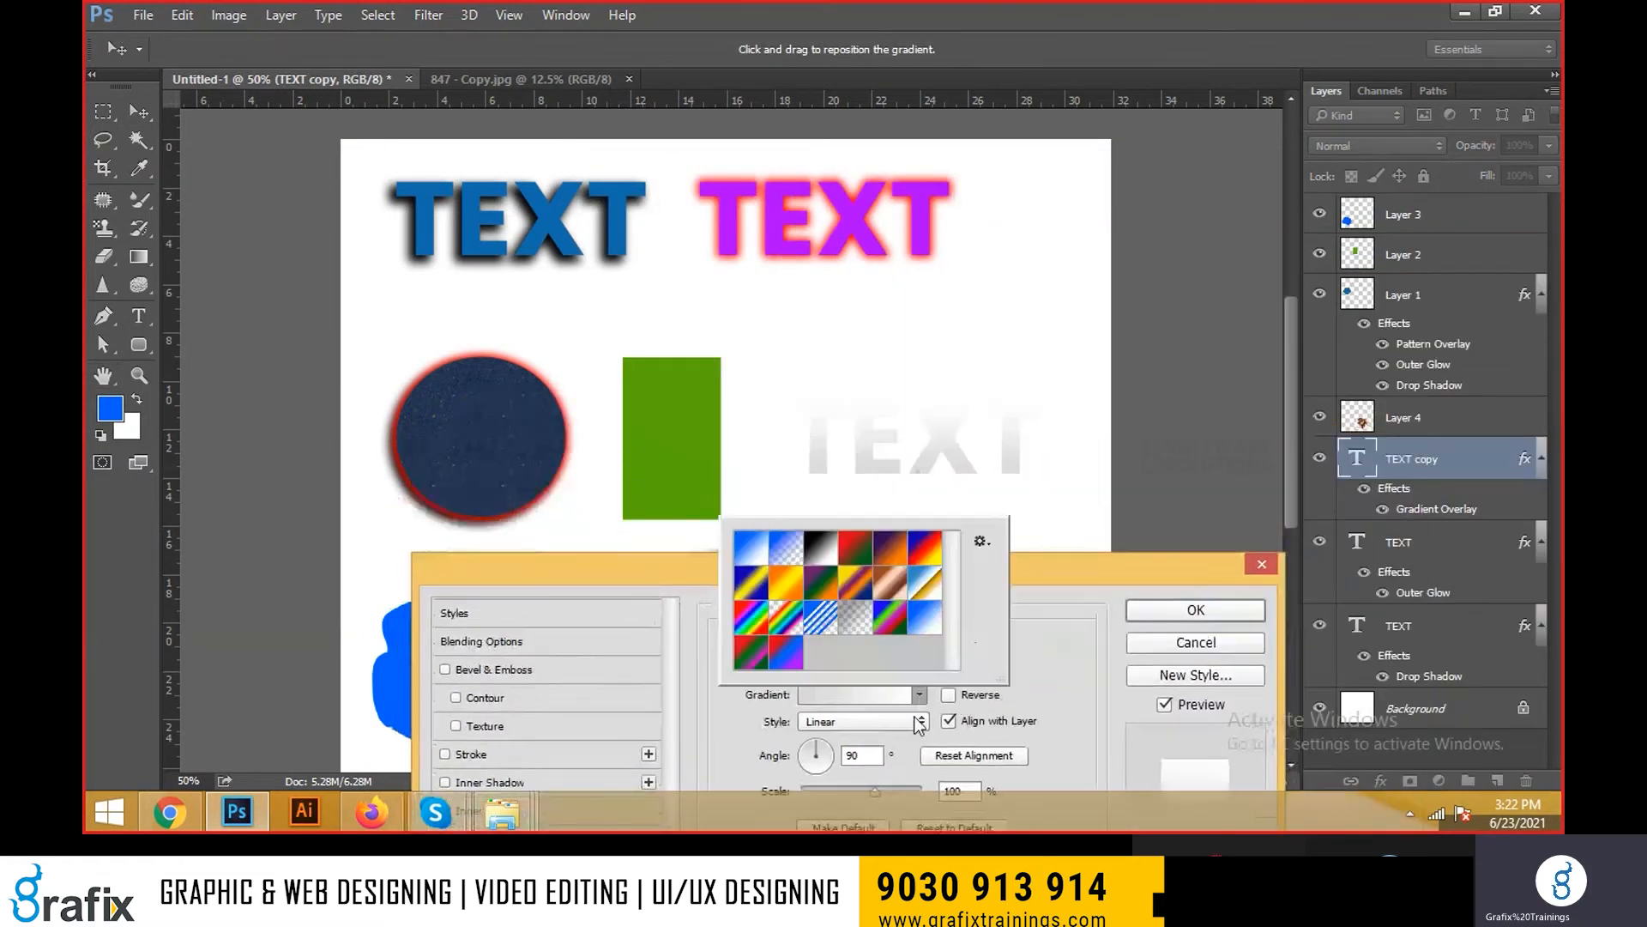
left_click(804, 654)
left_click(1121, 696)
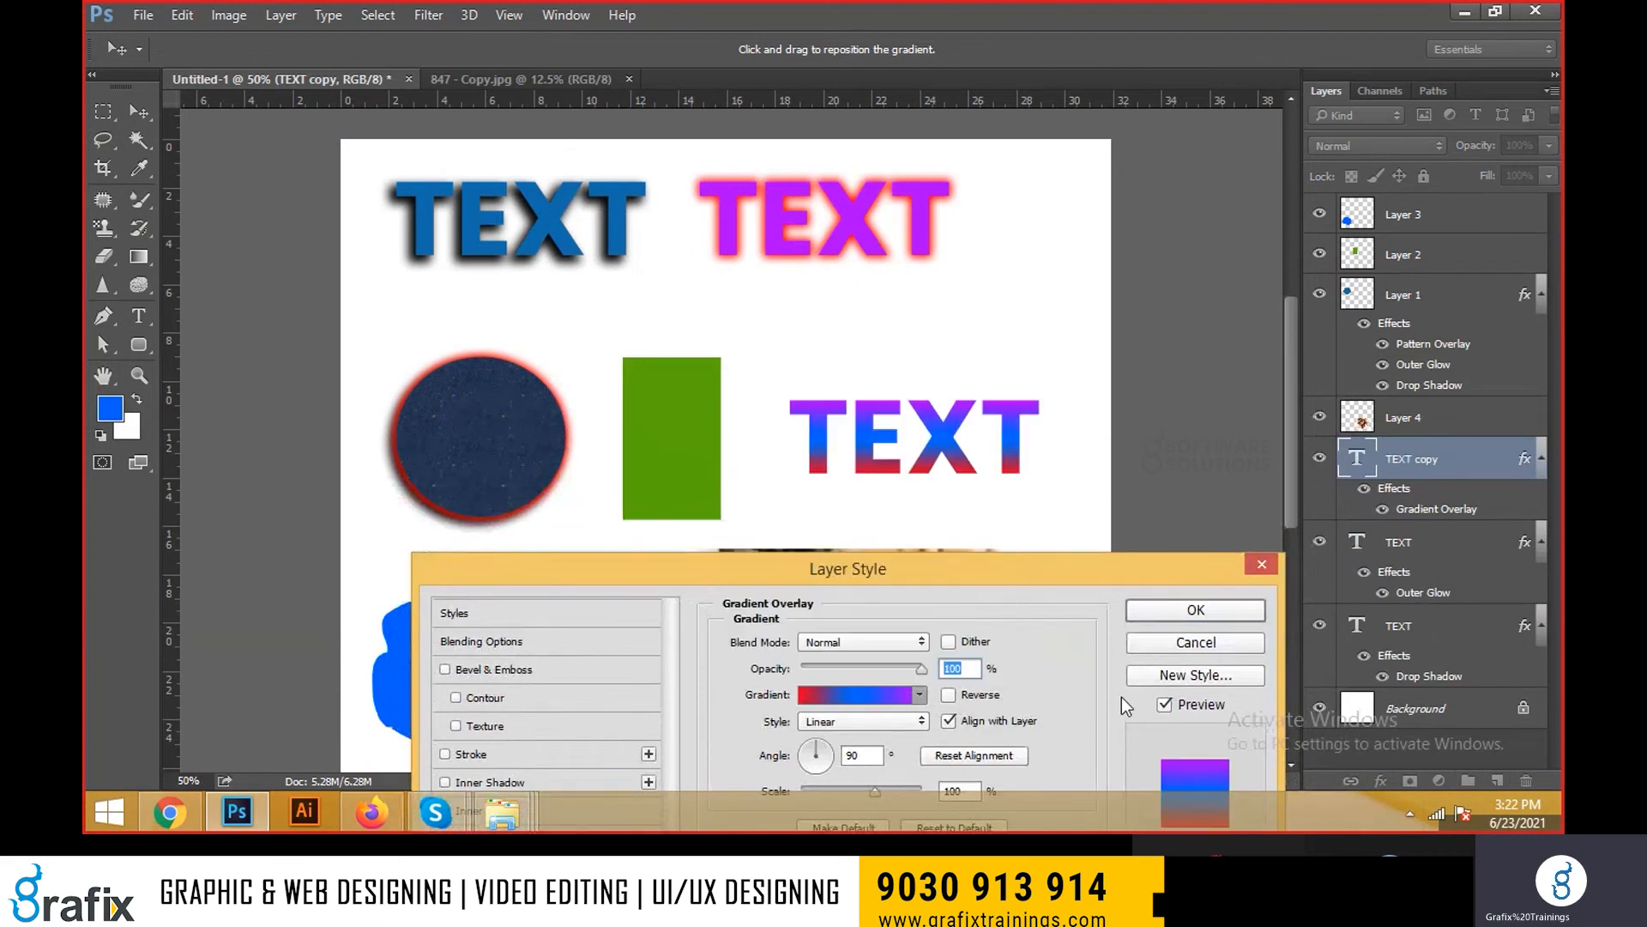
Set the Gradient Overlay's angle to 0 degrees, keeping the copied text in view beside the dialog
left_click_drag(875, 667, 781, 660)
left_click_drag(953, 587, 363, 172)
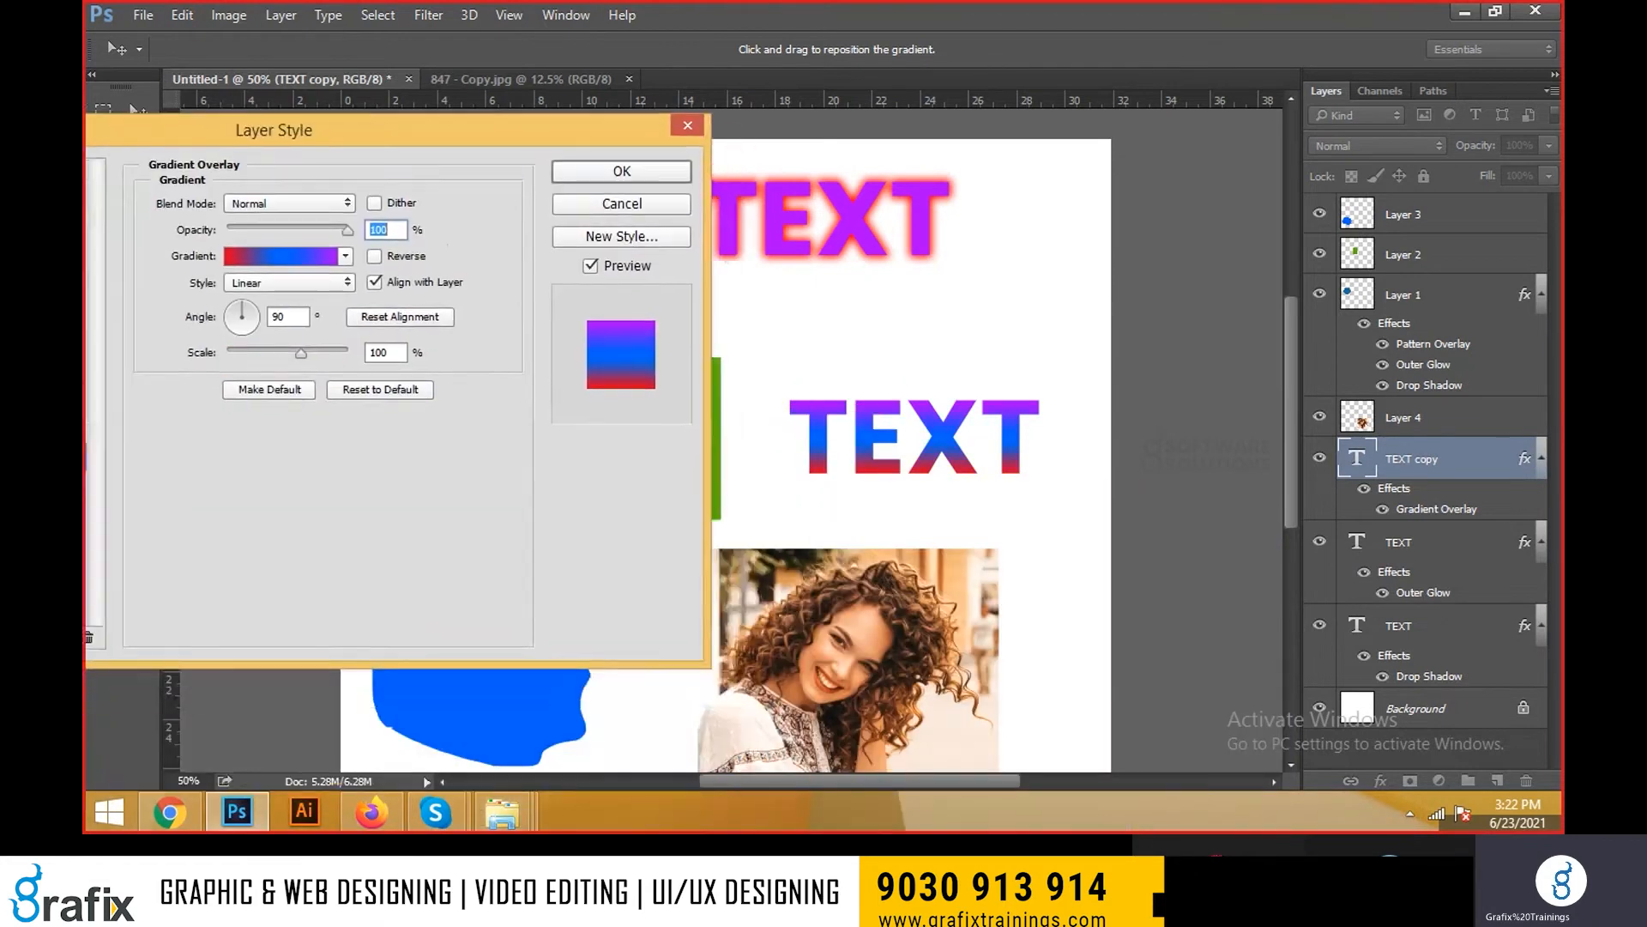
mouse_move(240, 343)
left_mouse_down()
mouse_move(217, 334)
mouse_move(243, 369)
mouse_move(213, 361)
mouse_move(219, 333)
mouse_move(243, 350)
left_mouse_up()
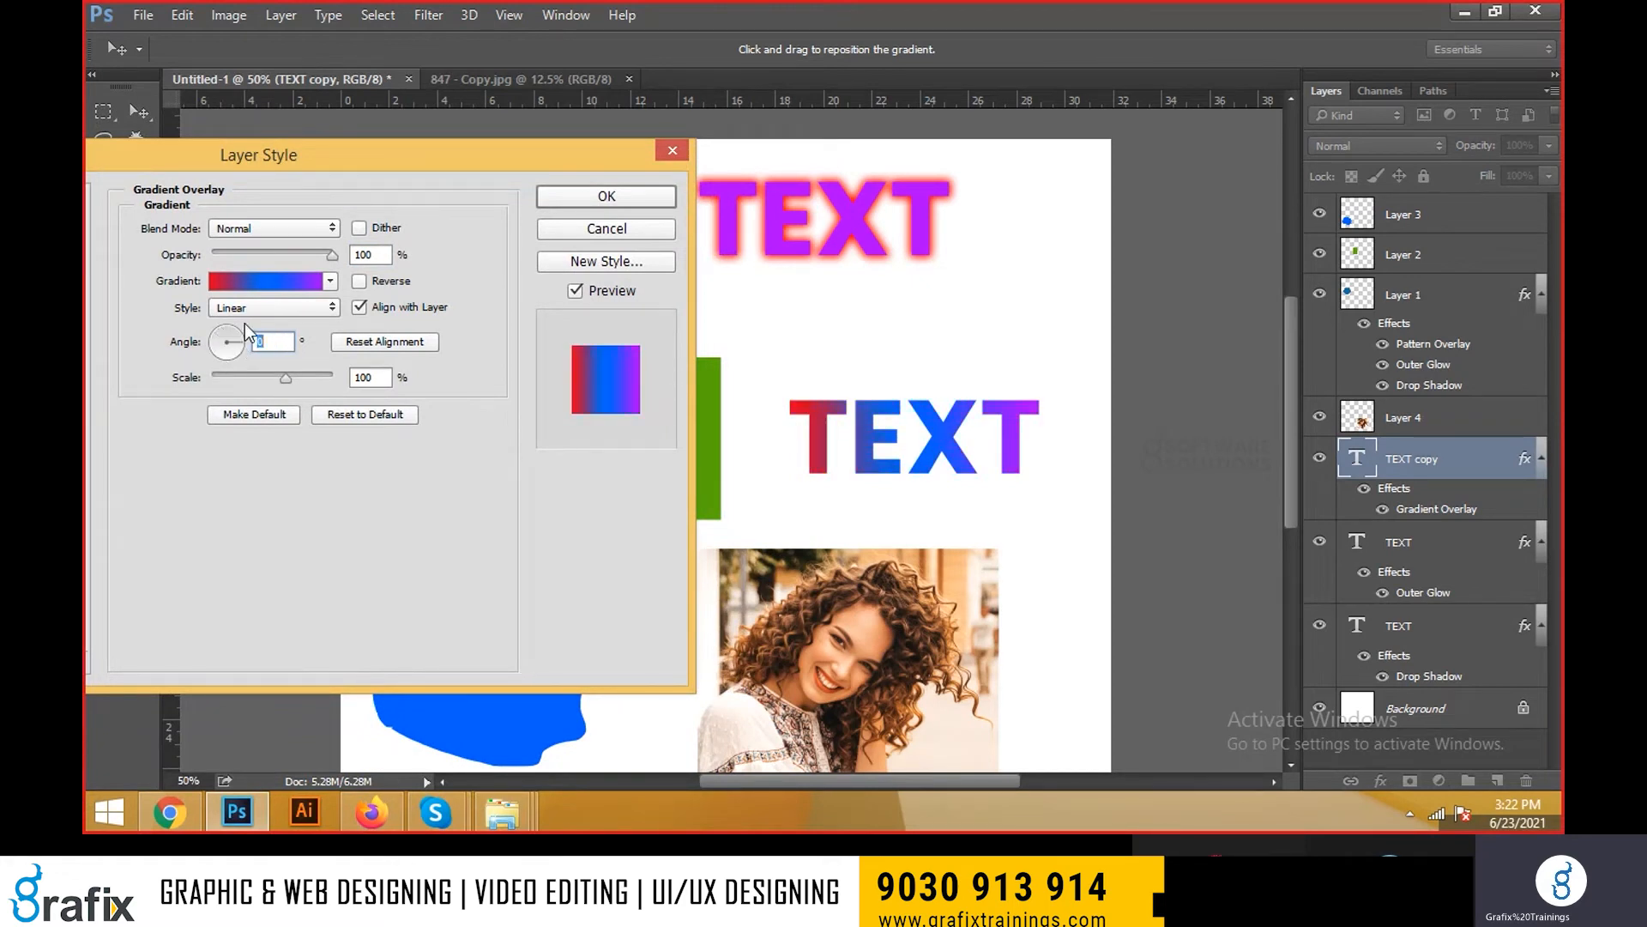
Preview the Radial, Angle and Reflected gradient styles on the text, and set the style to Diamond
left_click(320, 308)
left_click(326, 338)
left_click(323, 309)
left_click(319, 352)
left_click(321, 308)
left_click(319, 364)
left_click(319, 307)
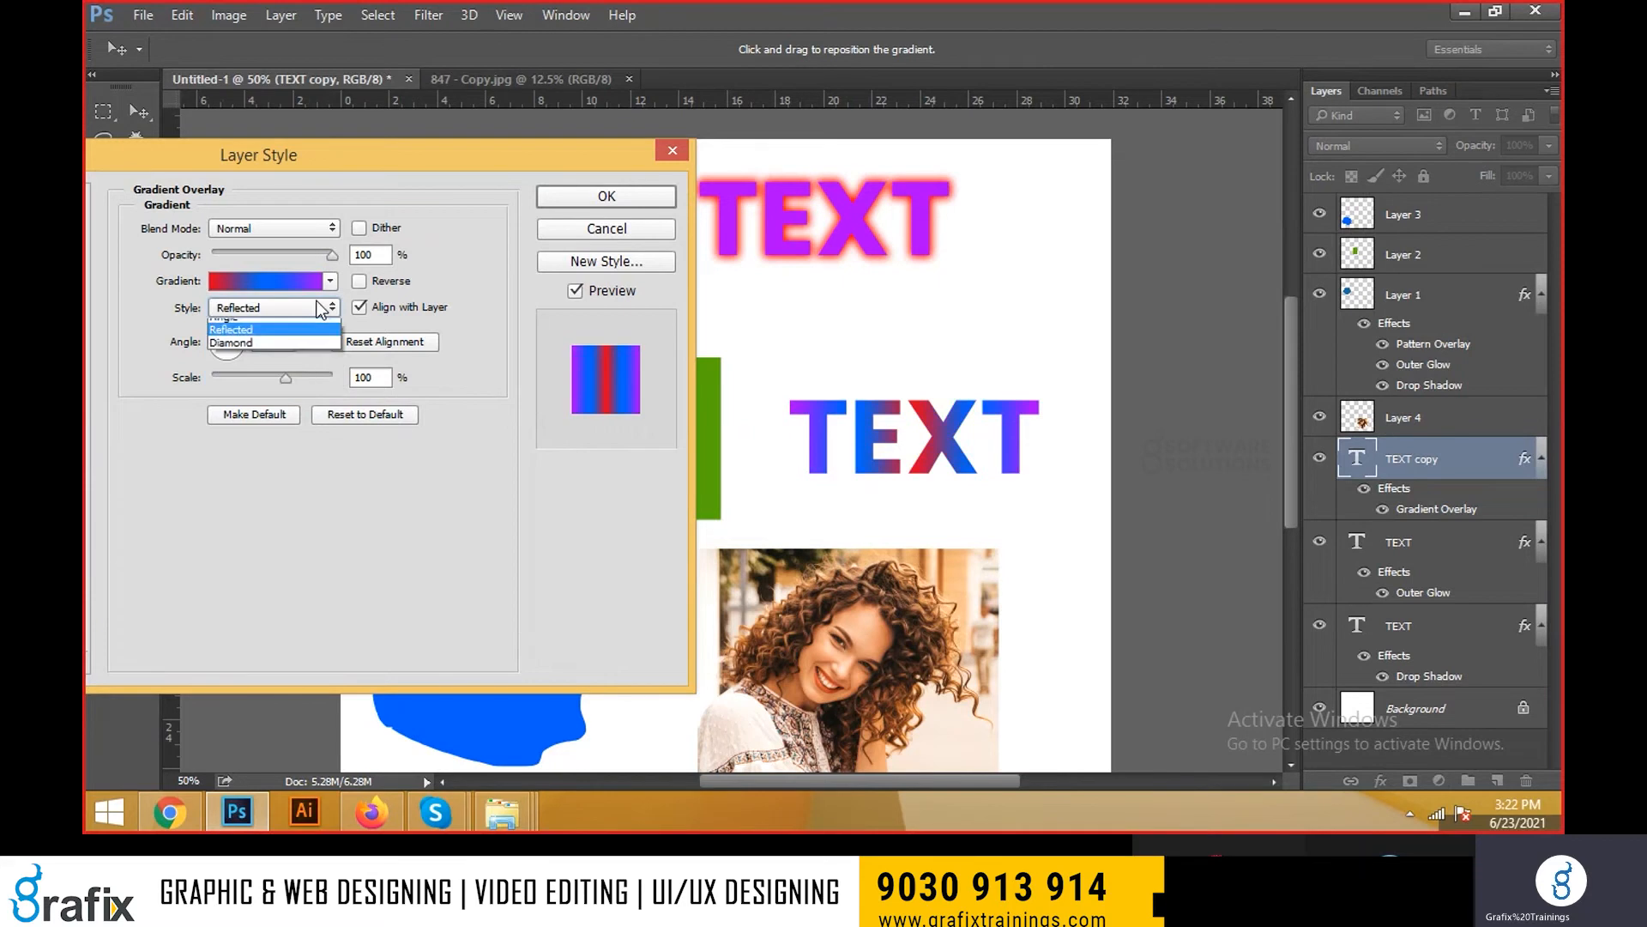
left_click(323, 372)
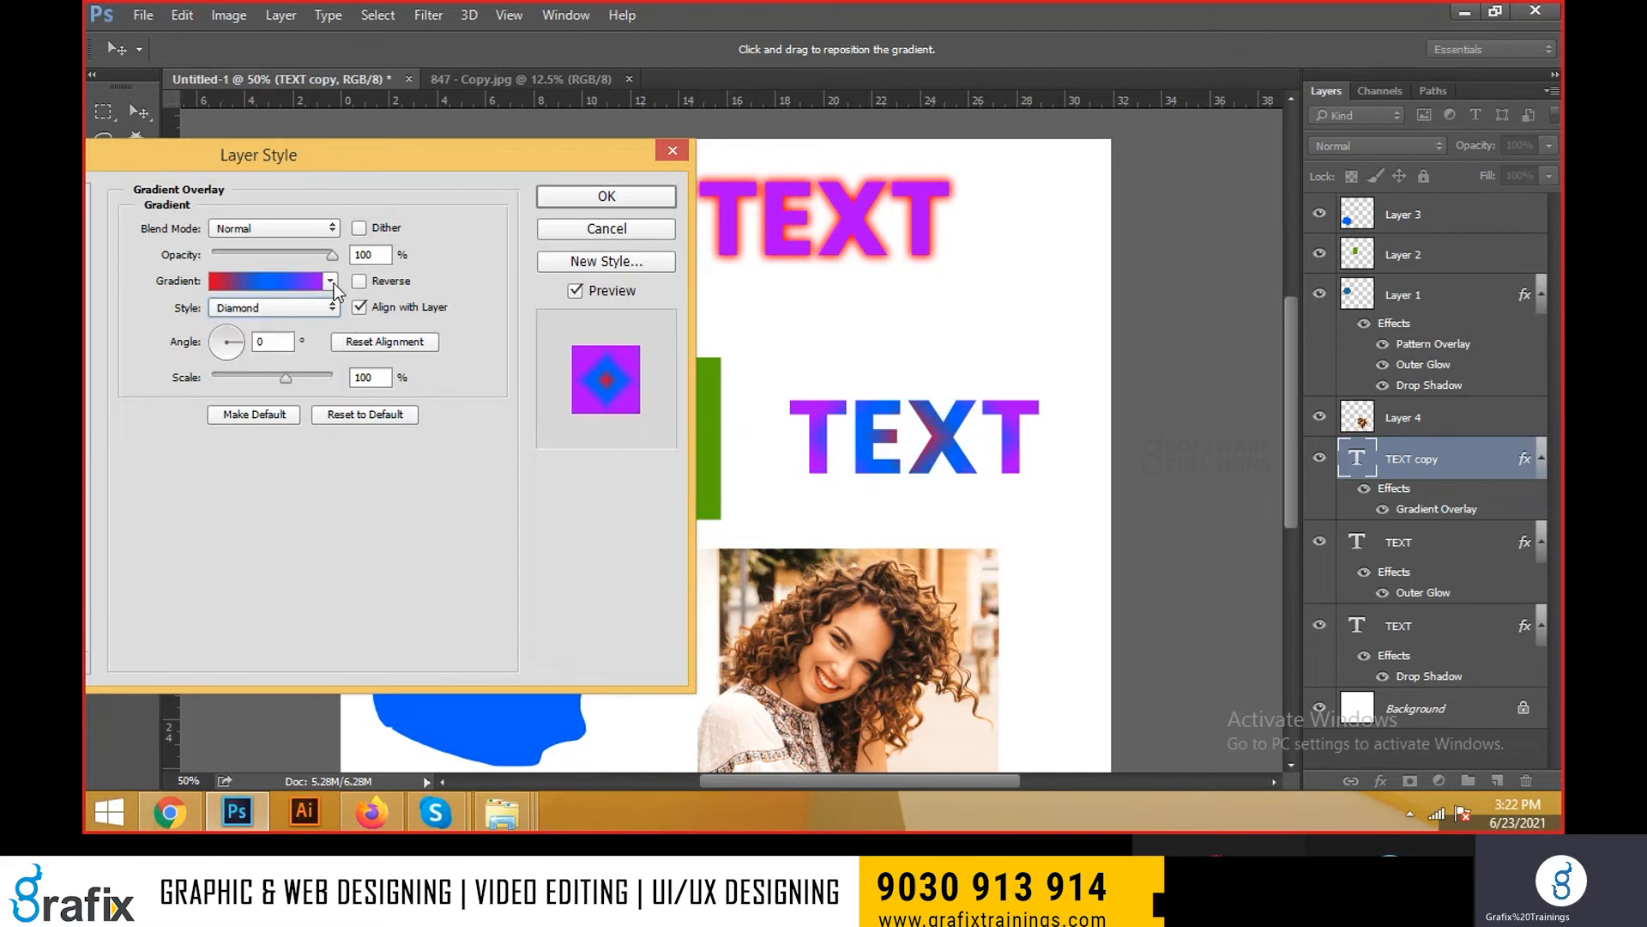
Preview several gradient presets on the copied text and choose the Red, Green preset
left_click(331, 281)
left_click(197, 357)
left_click(335, 357)
left_click(232, 358)
left_click(232, 322)
left_click(266, 322)
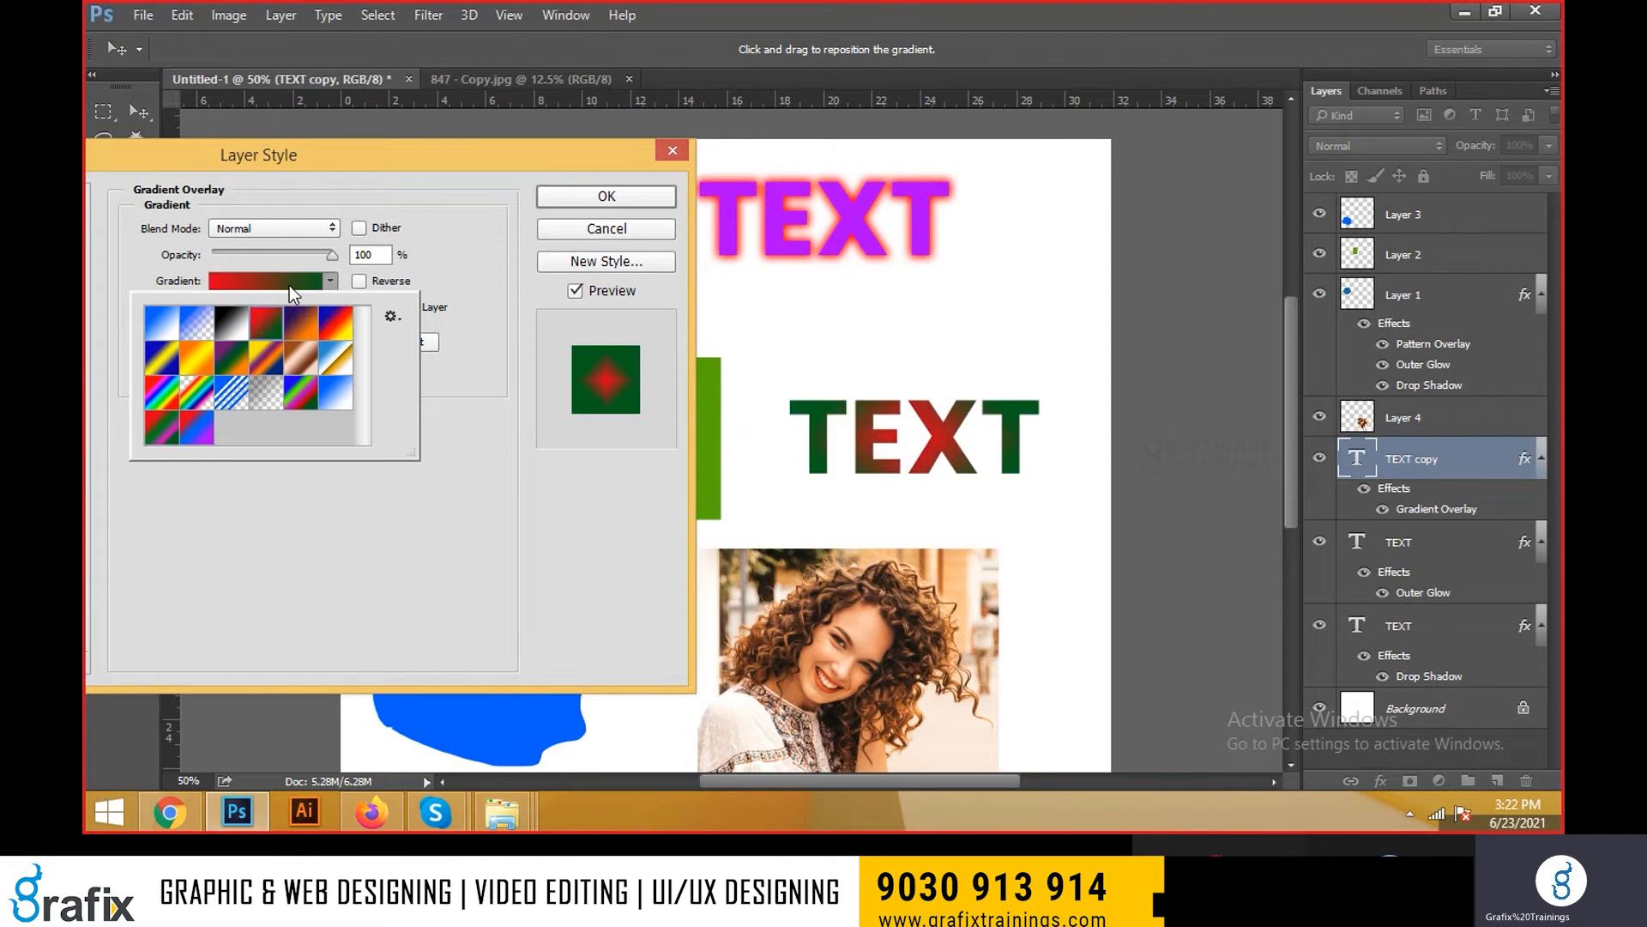
Change the gradient's green colour stop to dark red 690000 and accept the edited gradient
left_click(290, 283)
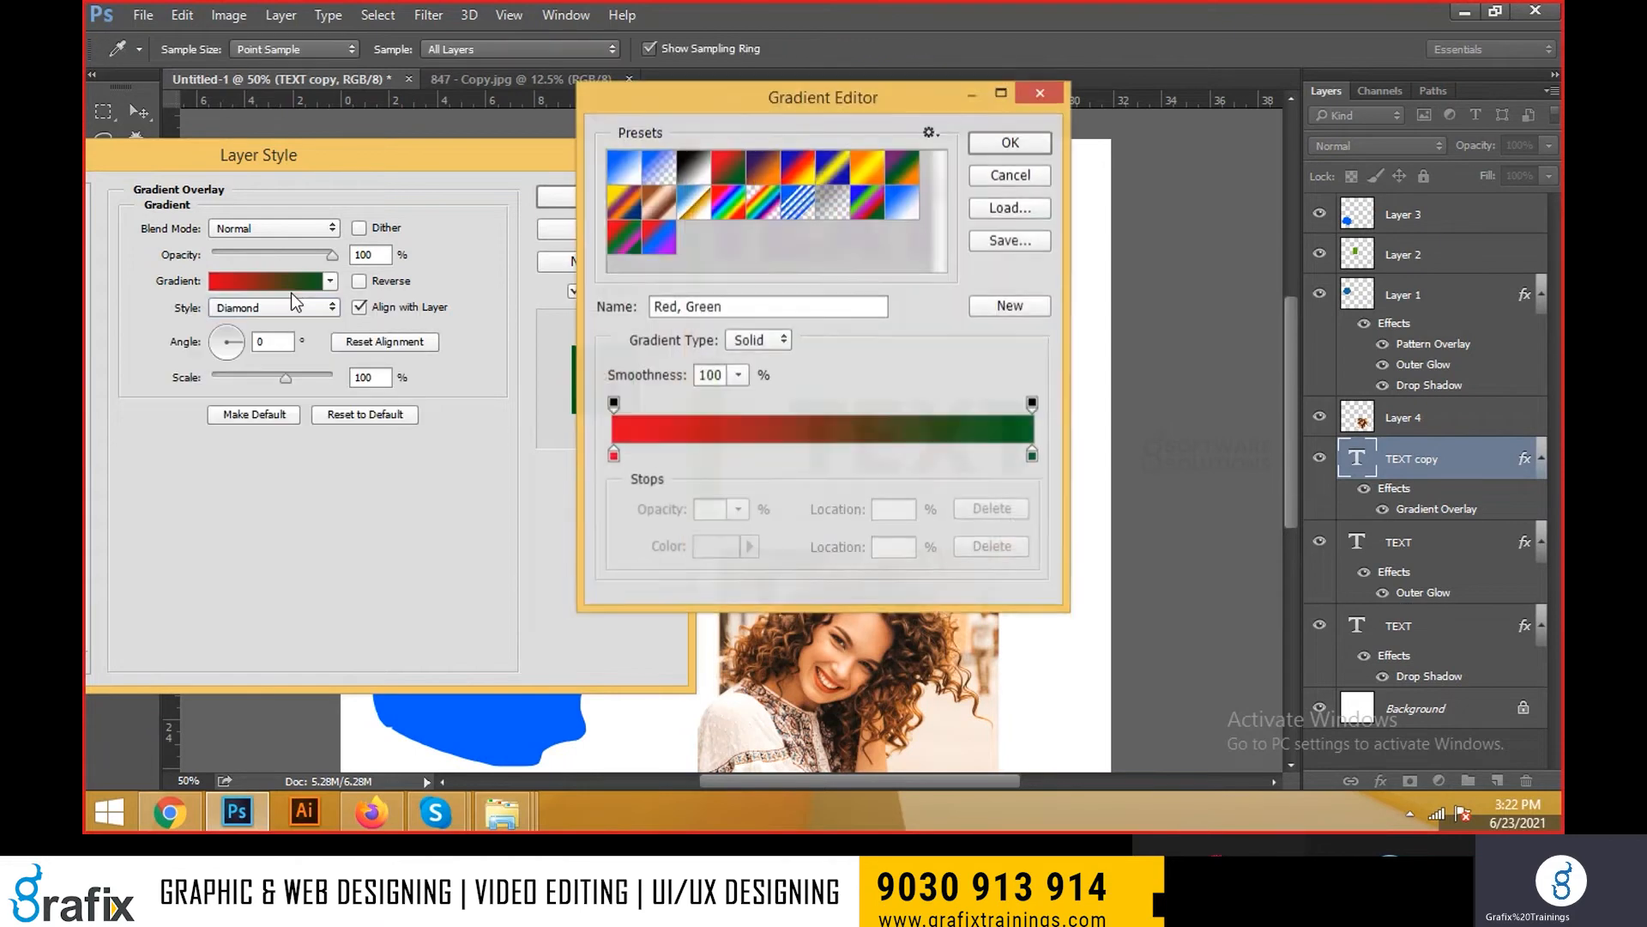
double_click(1032, 456)
type("430000")
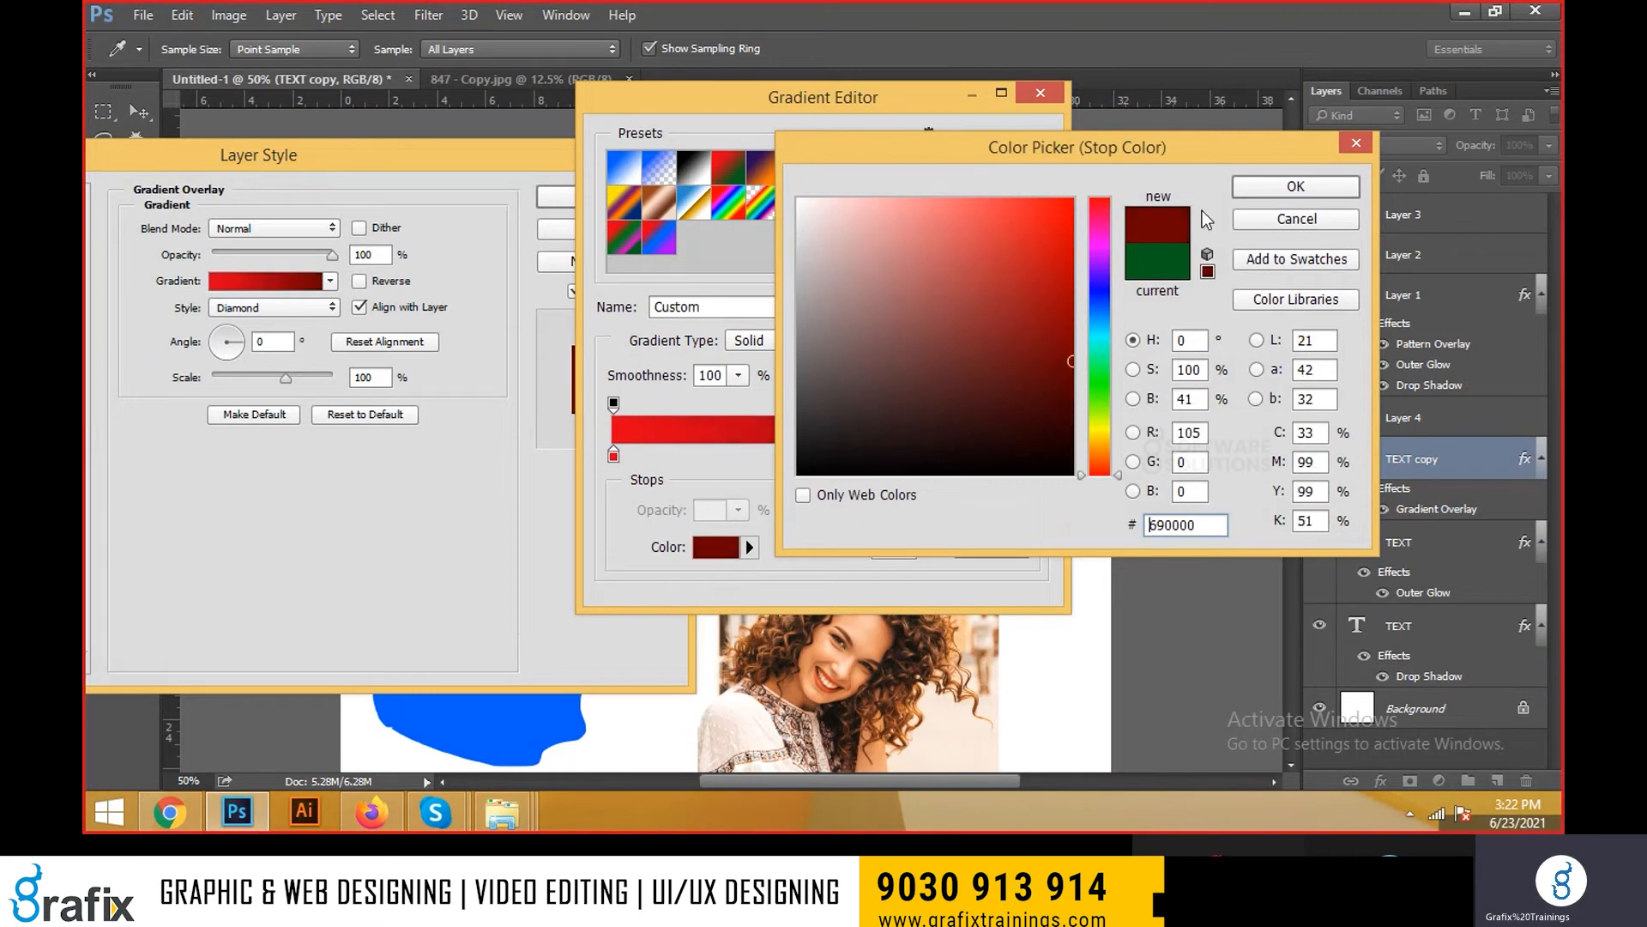
left_click(1292, 186)
left_click(1041, 155)
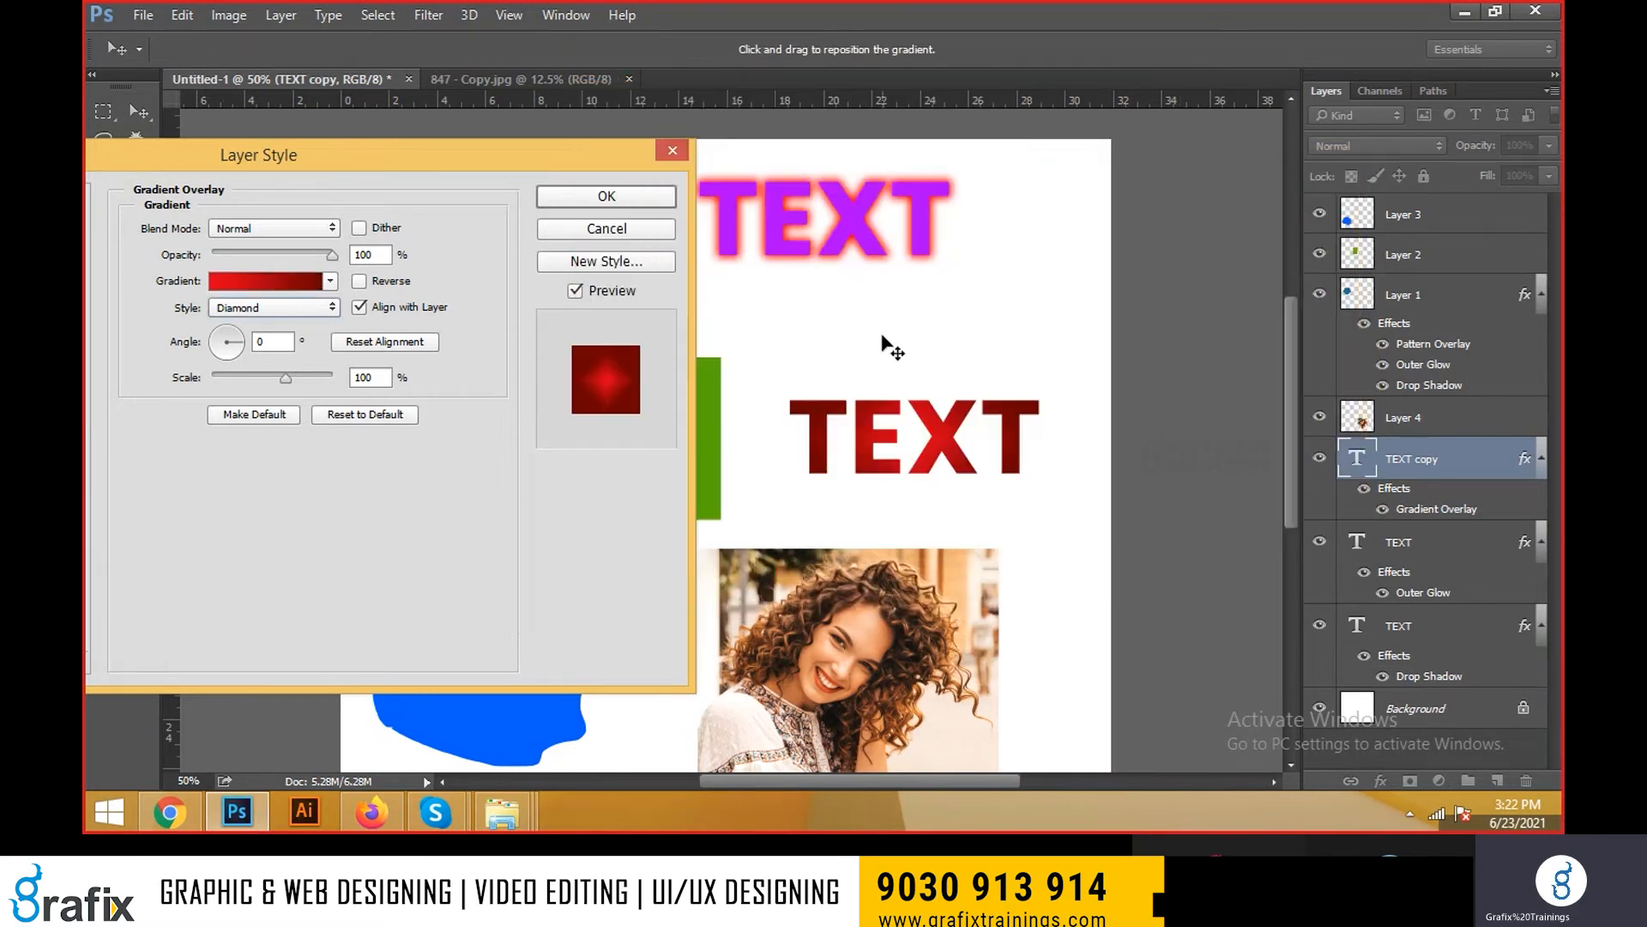
Set the Gradient Overlay's scale to 150% and reposition the diamond gradient within the text, keeping 100% opacity
left_click_drag(291, 375, 412, 385)
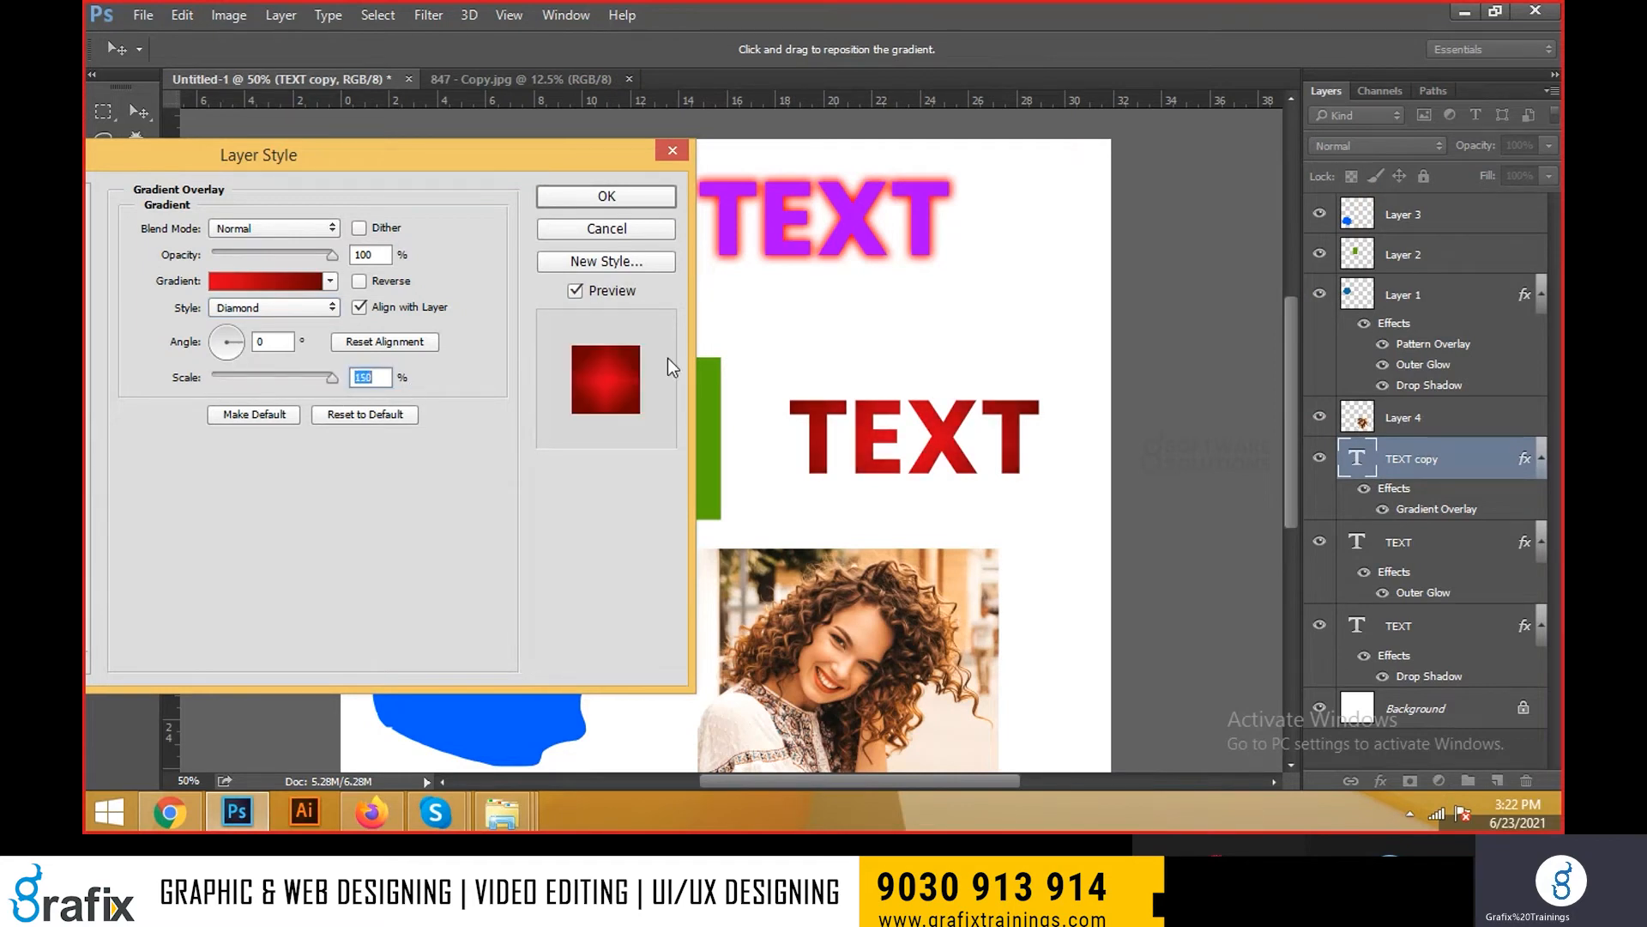
left_click_drag(927, 463, 1089, 482)
left_click_drag(330, 257, 470, 294)
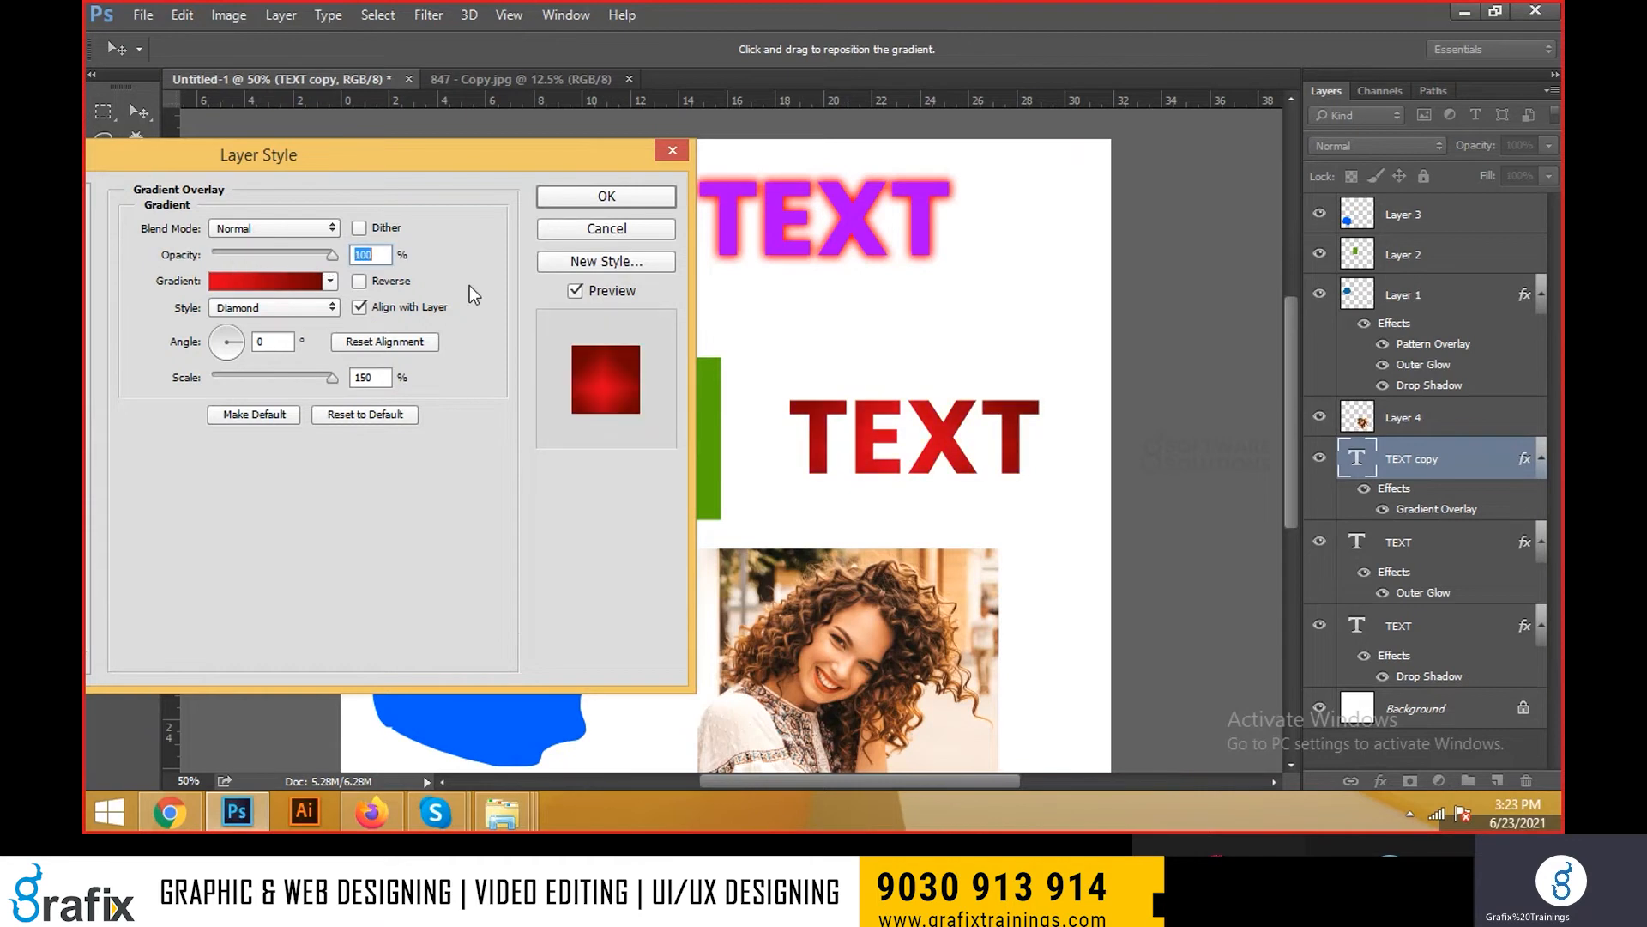
Preview the Radial, Angle and Reflected styles with the red gradient, and return the style to Diamond
left_click(307, 309)
left_click(300, 335)
left_click(299, 314)
left_click(297, 352)
left_click(302, 312)
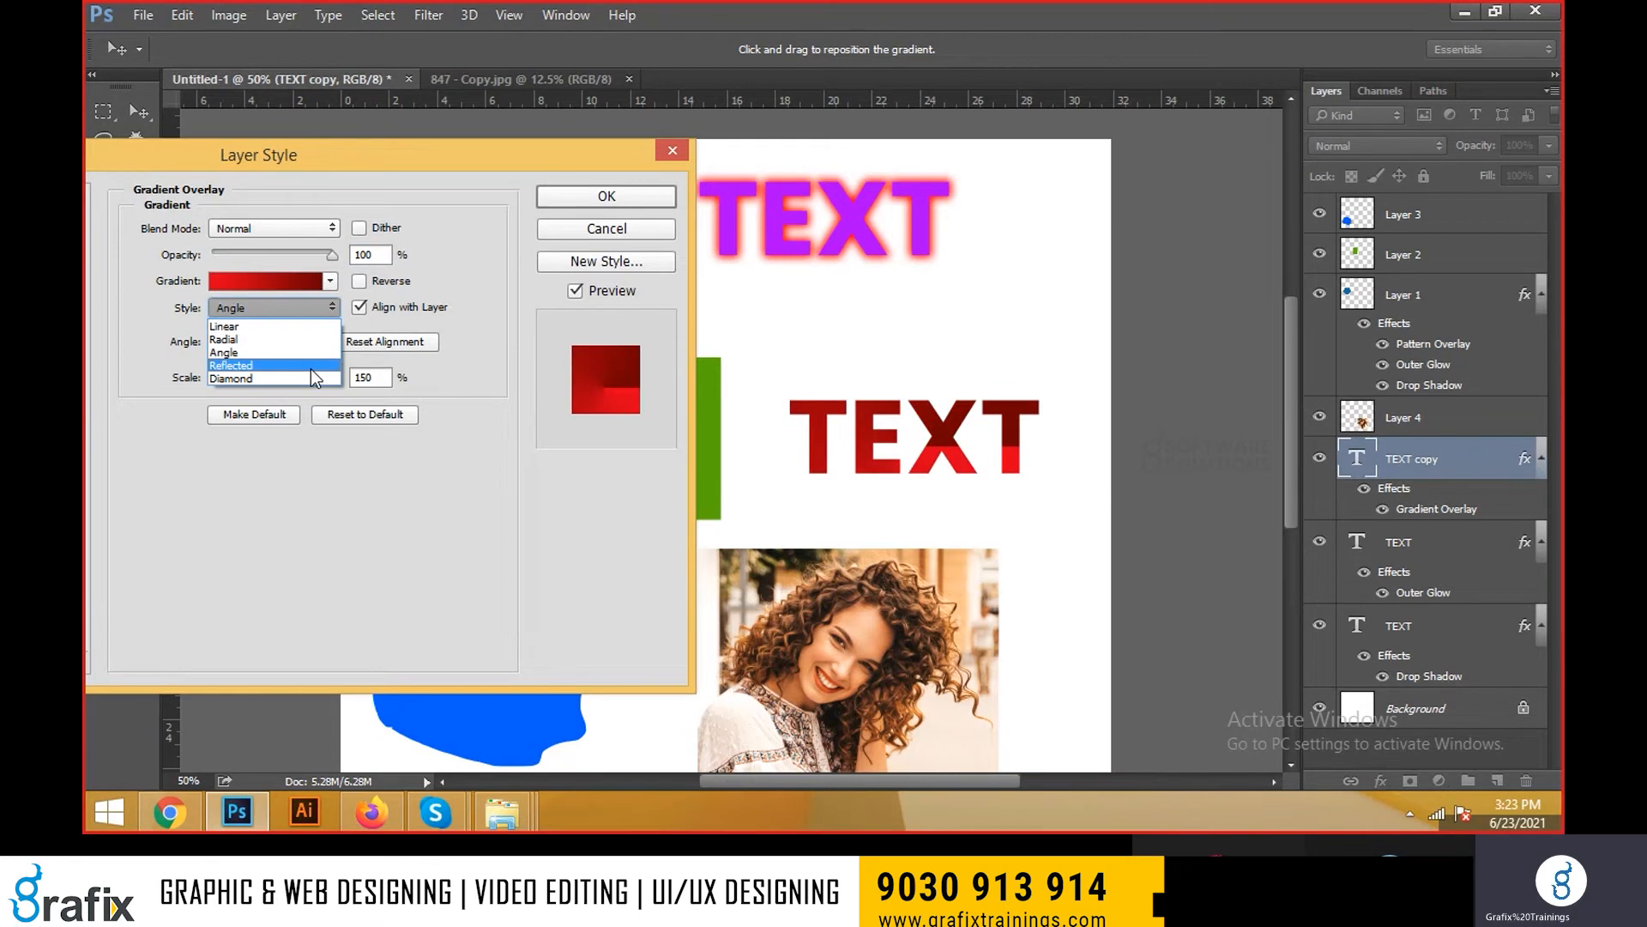
left_click(310, 368)
left_click(311, 306)
left_click(310, 377)
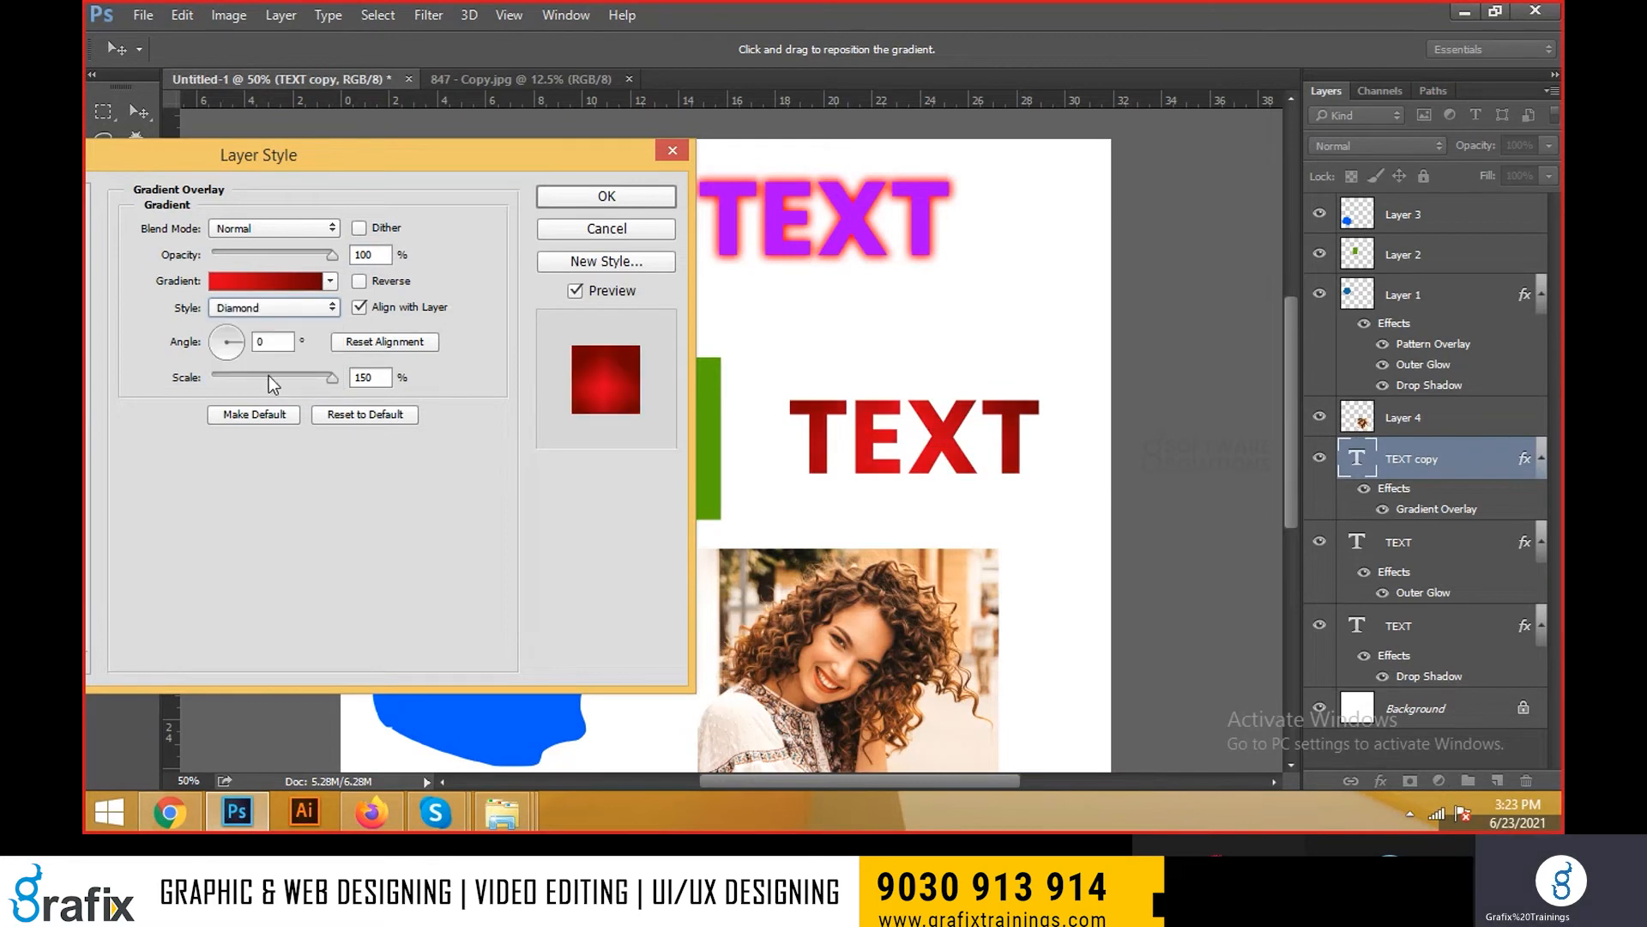
Reposition the diamond gradient within the text, set its scale to 98% and apply the layer style
left_click_drag(270, 375, 254, 385)
left_click_drag(876, 444, 908, 437)
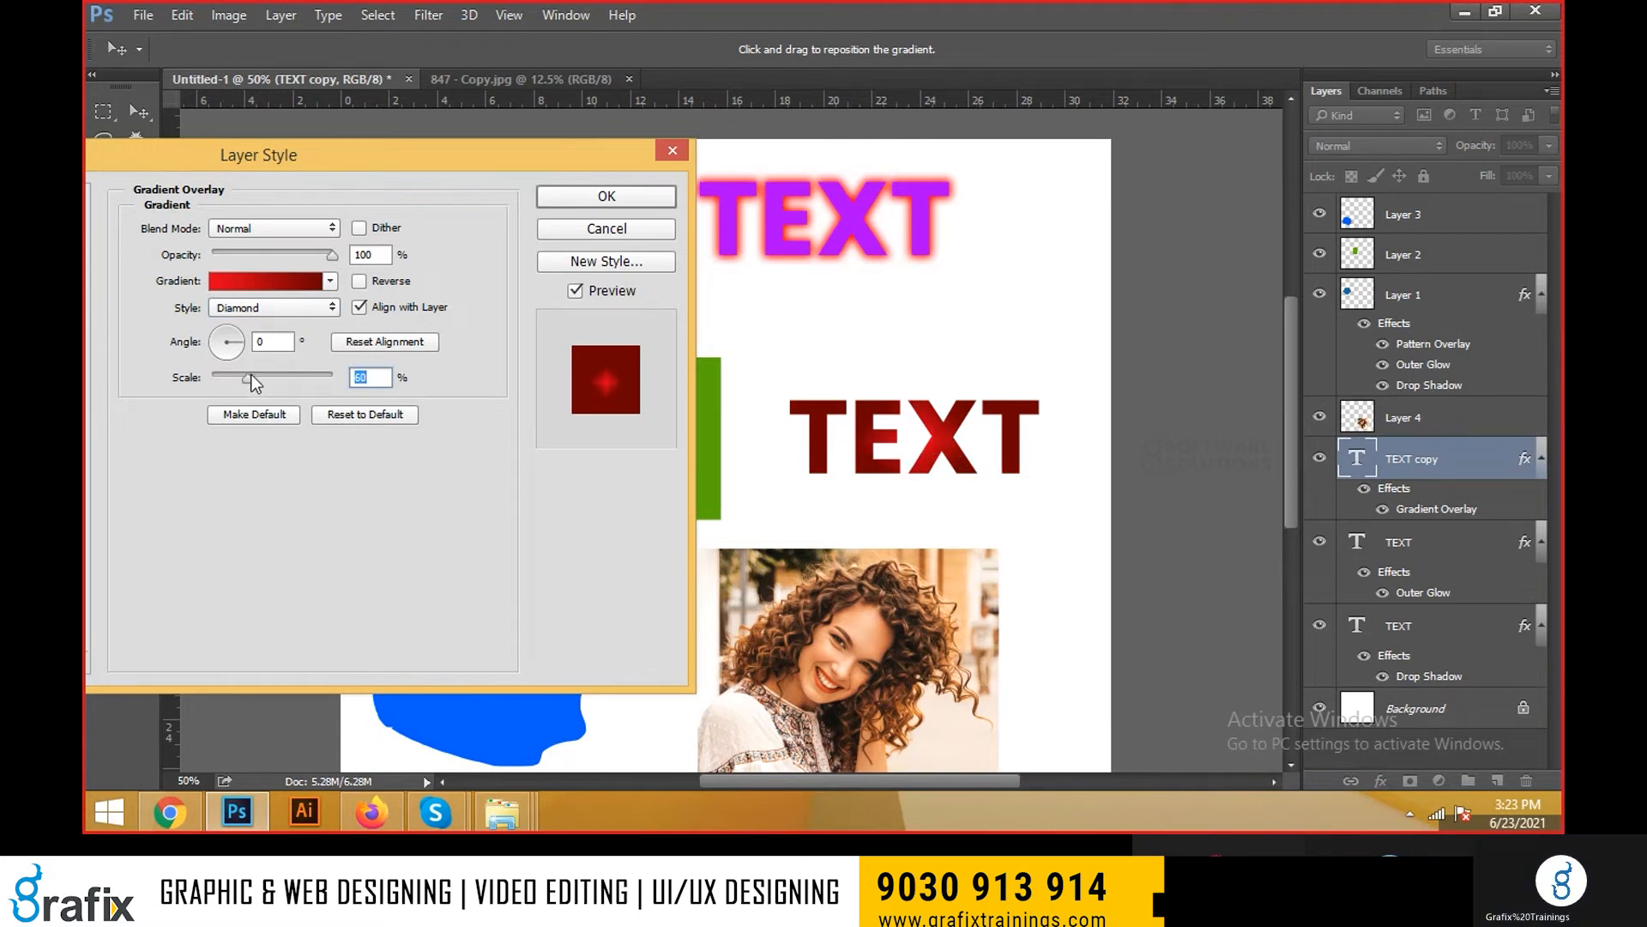
left_click_drag(239, 379, 283, 394)
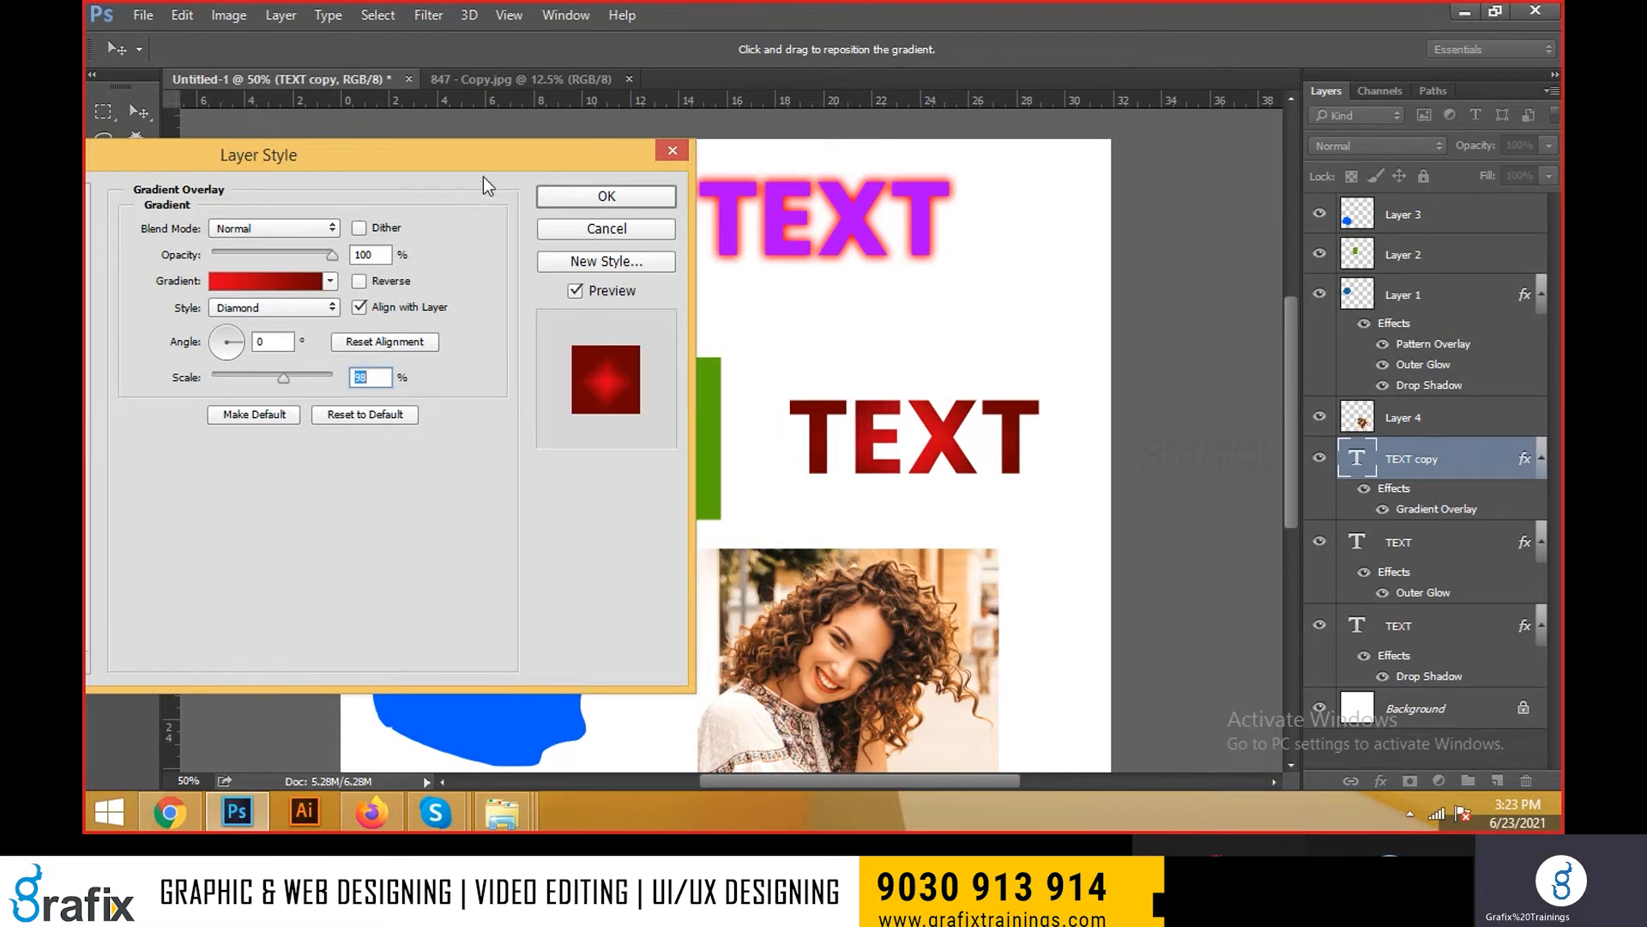
left_click_drag(540, 153, 964, 143)
left_click(1034, 187)
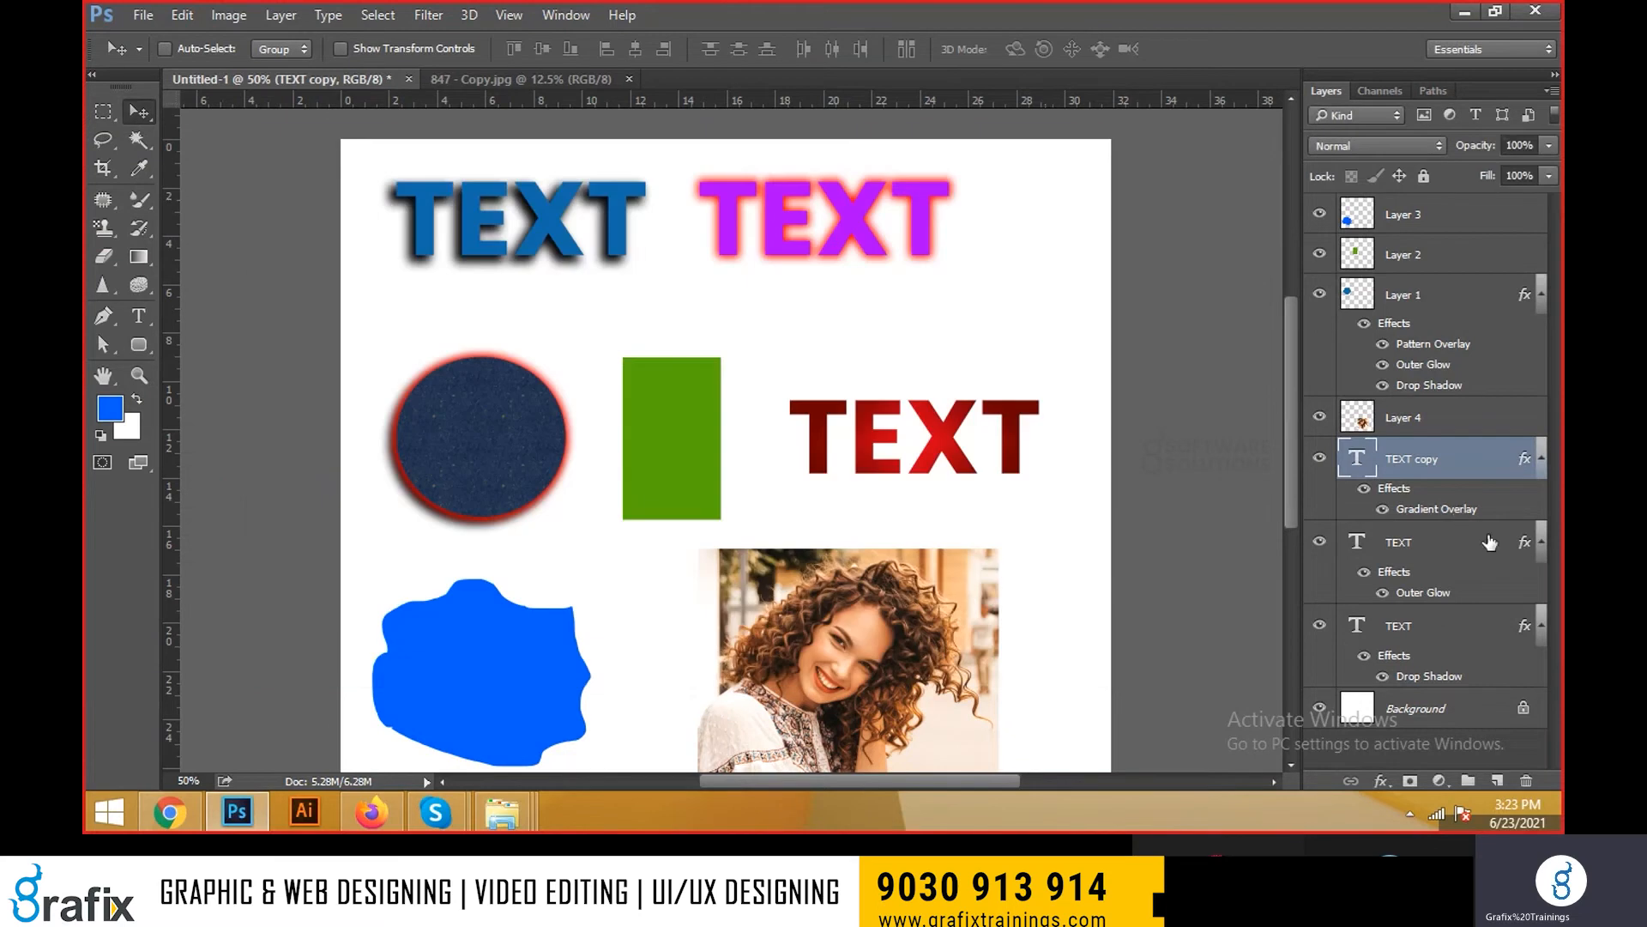
Copy the copied text's layer style and paste it onto the green rectangle's layer
right_click(1448, 455)
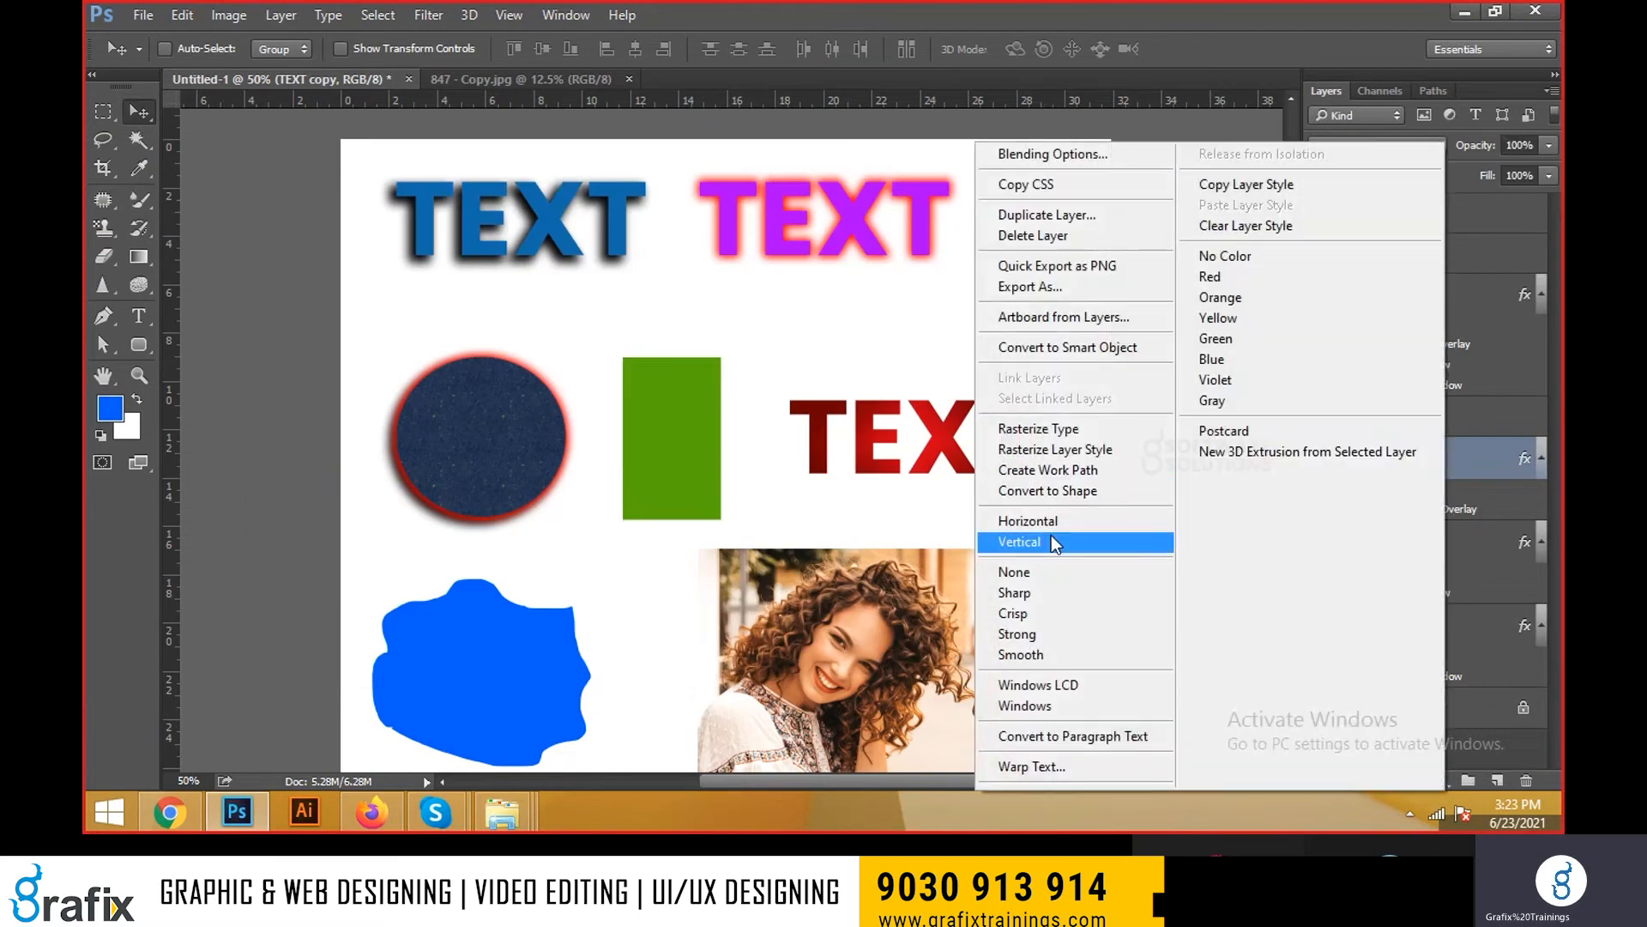
left_click(1243, 186)
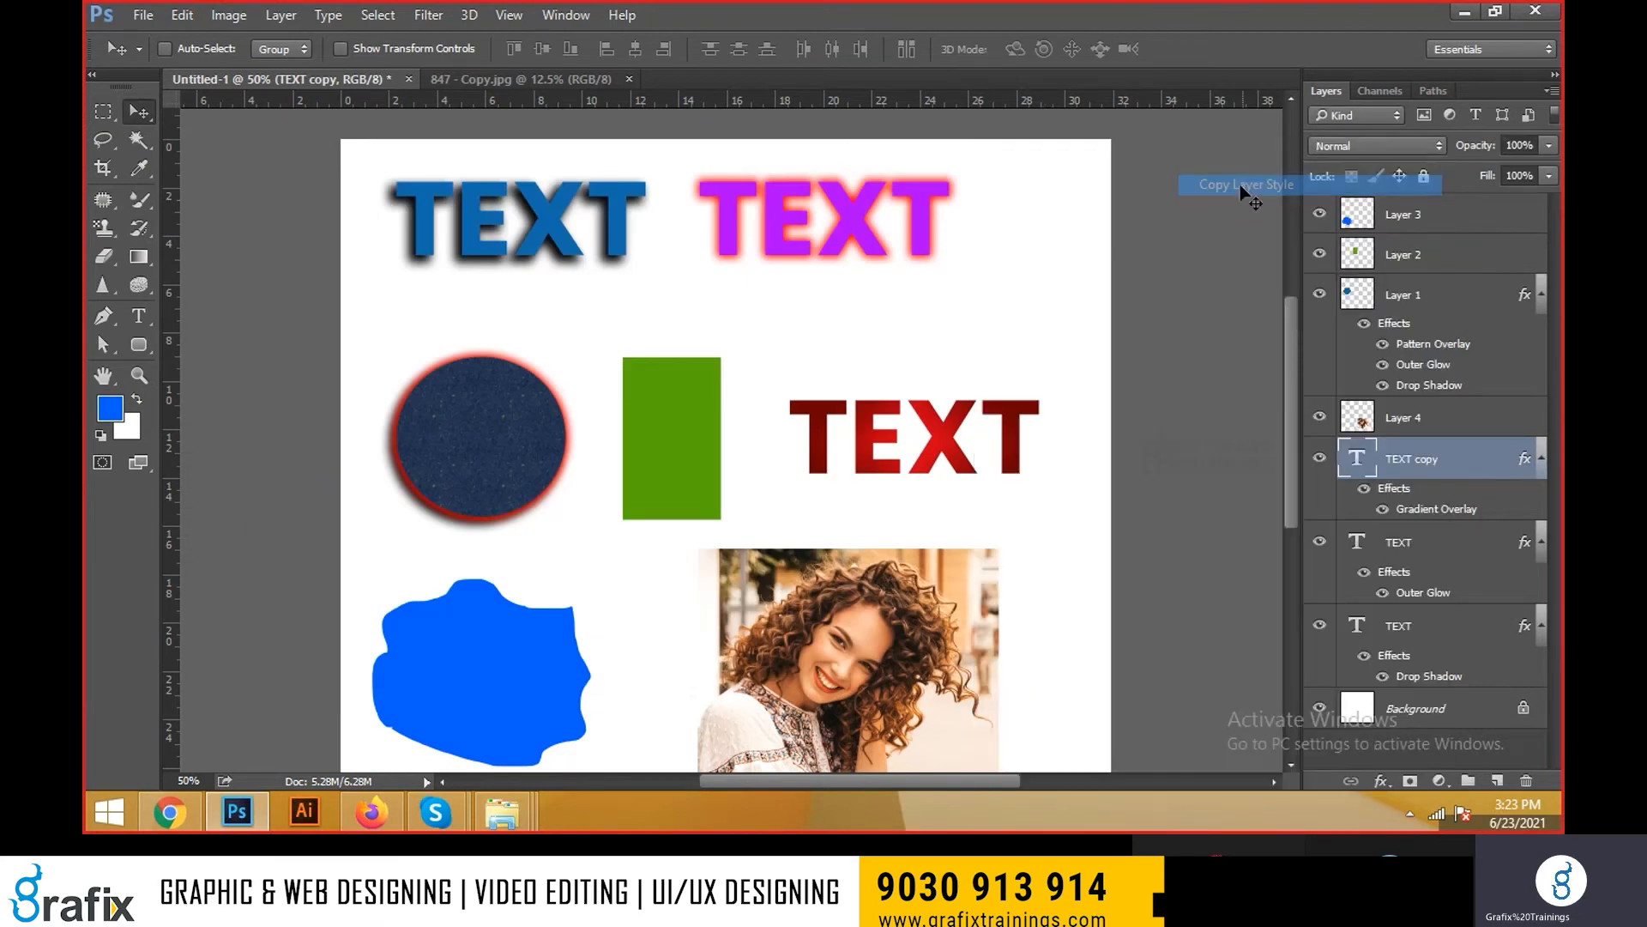
right_click(652, 471)
left_click(686, 483)
right_click(1424, 254)
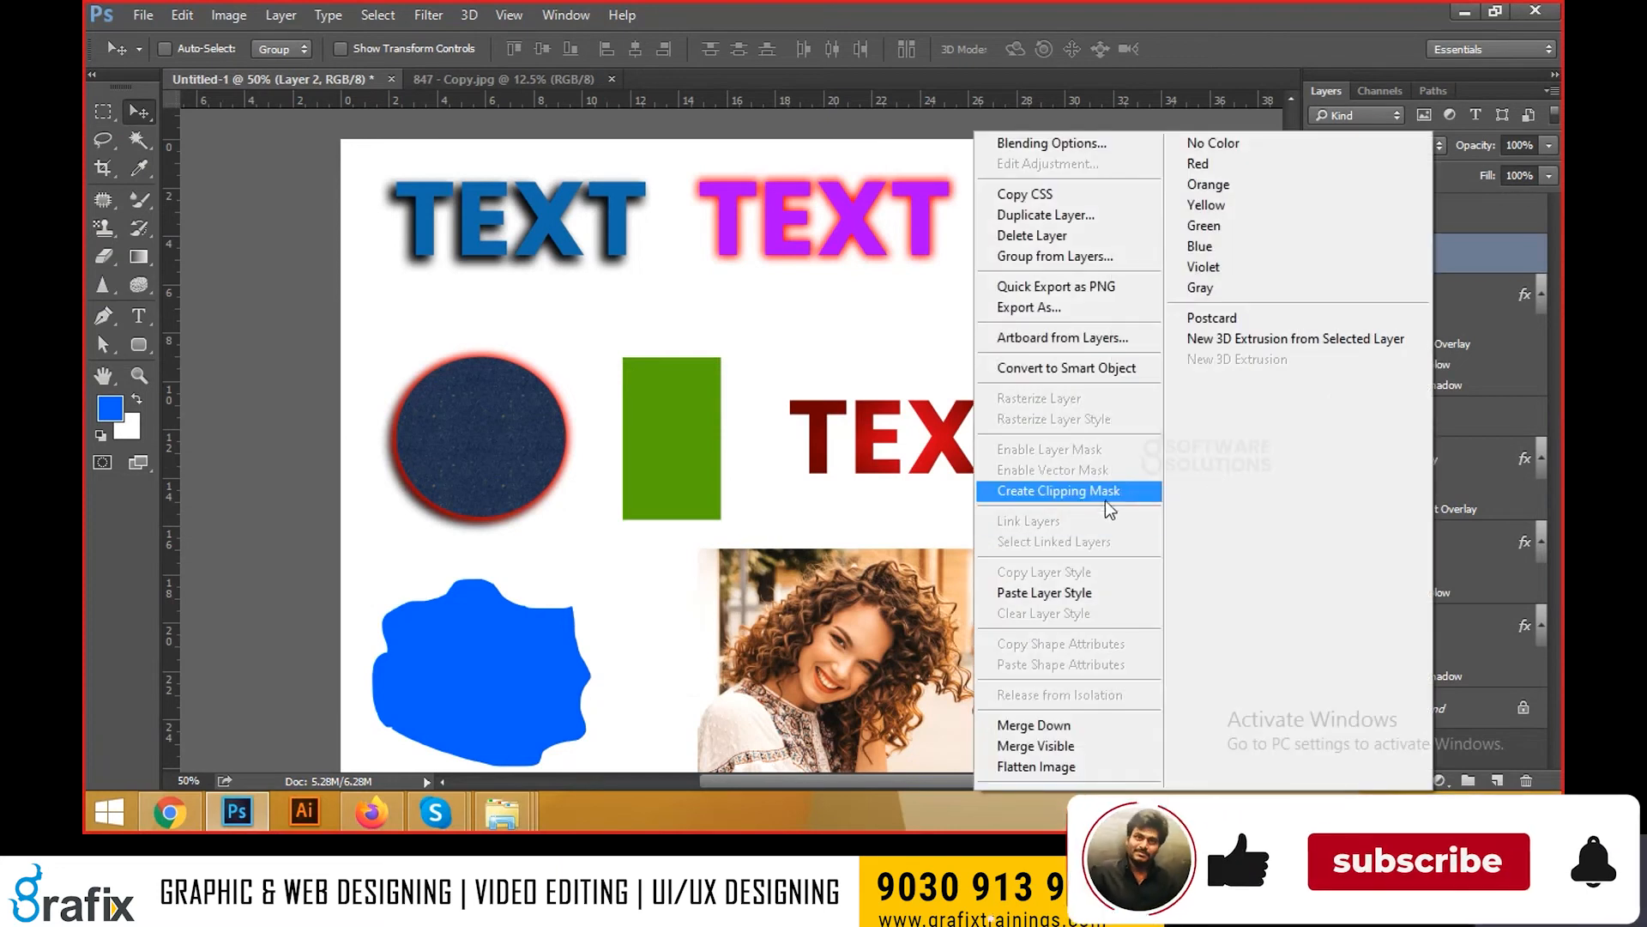
left_click(1084, 592)
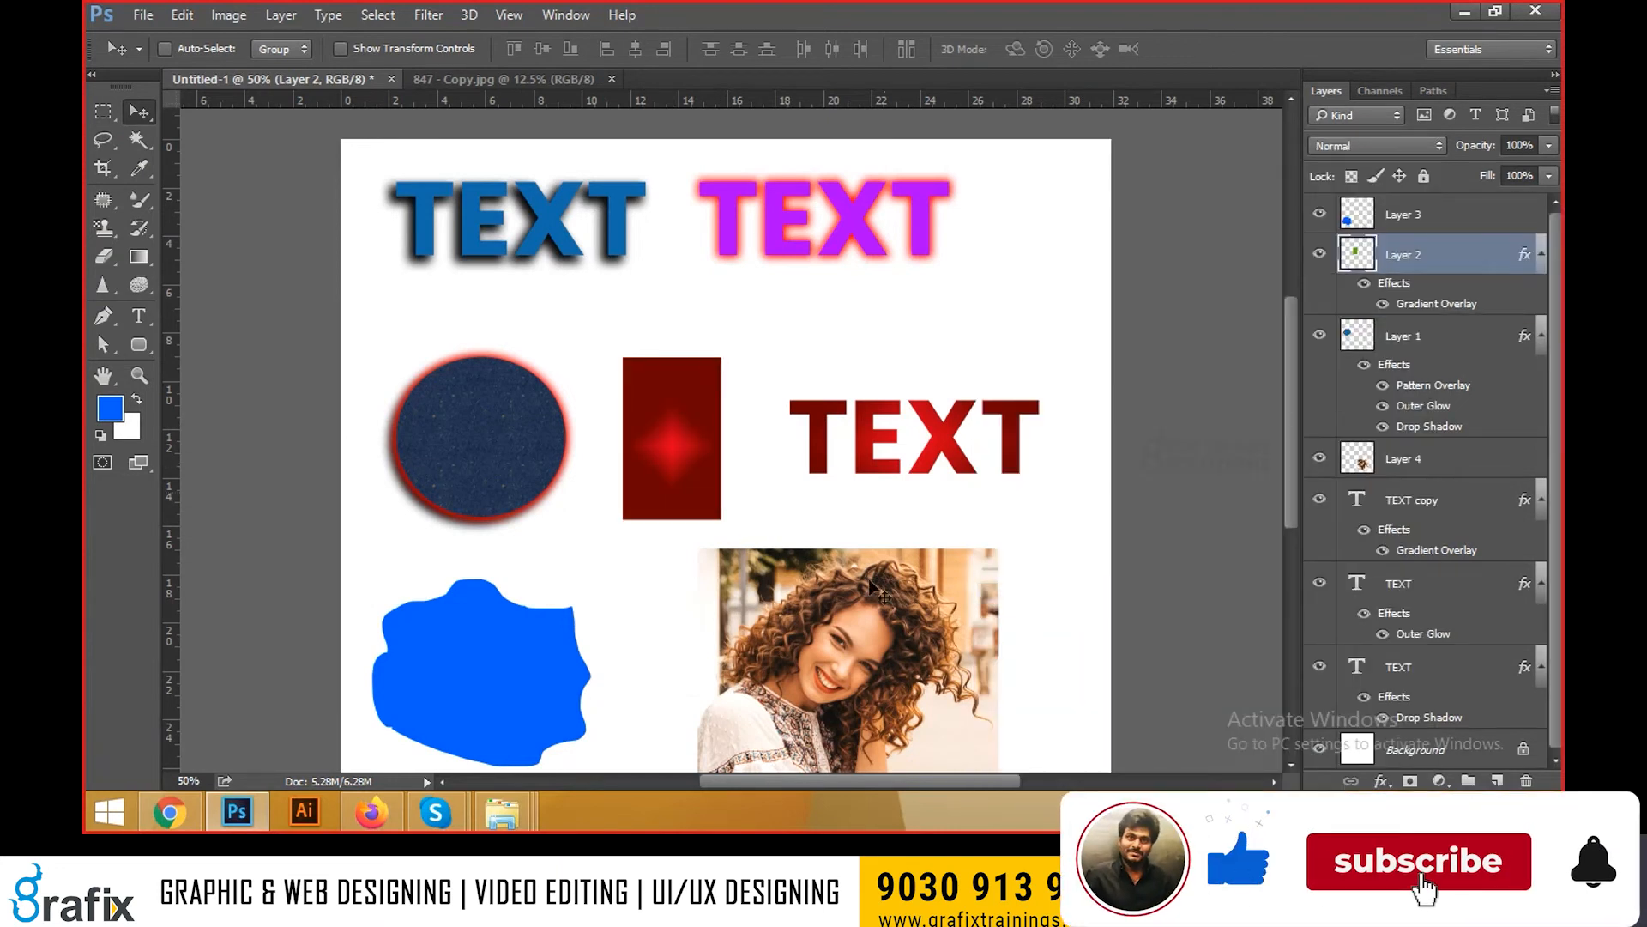
Add a Color Overlay to the red gradient rectangle's layer style, toggling it off and on to compare with the Gradient Overlay
scroll(839, 486, "down", 3)
right_click(690, 294)
left_click(702, 308)
double_click(1521, 255)
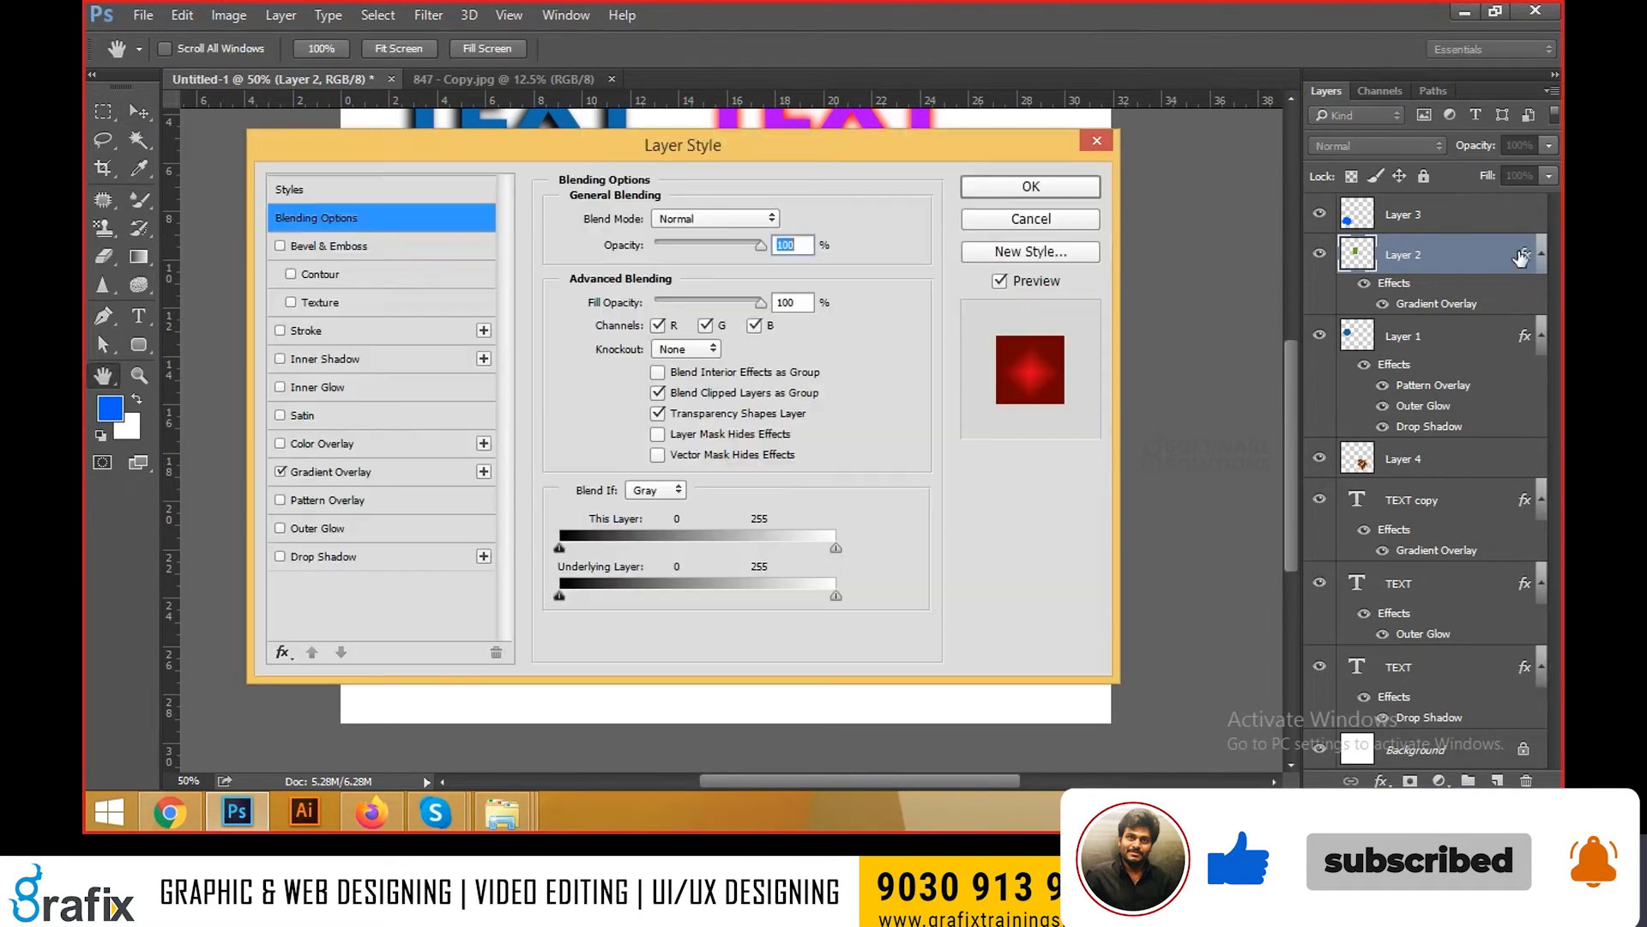
left_click(421, 441)
left_click_drag(601, 145, 1156, 237)
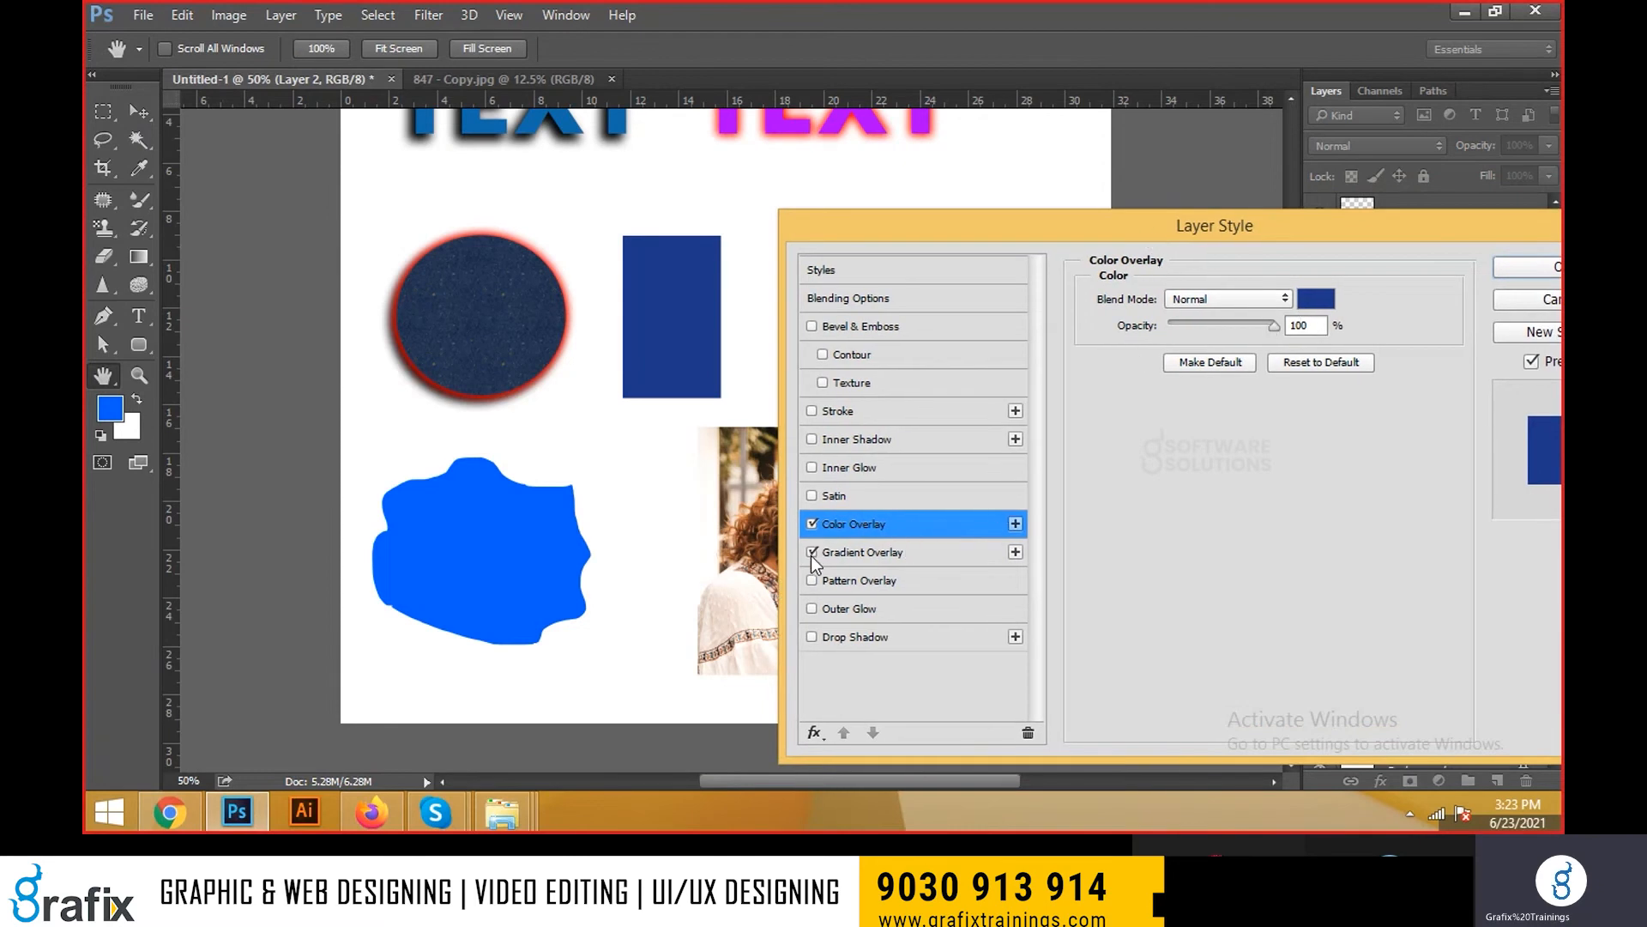
left_click(811, 524)
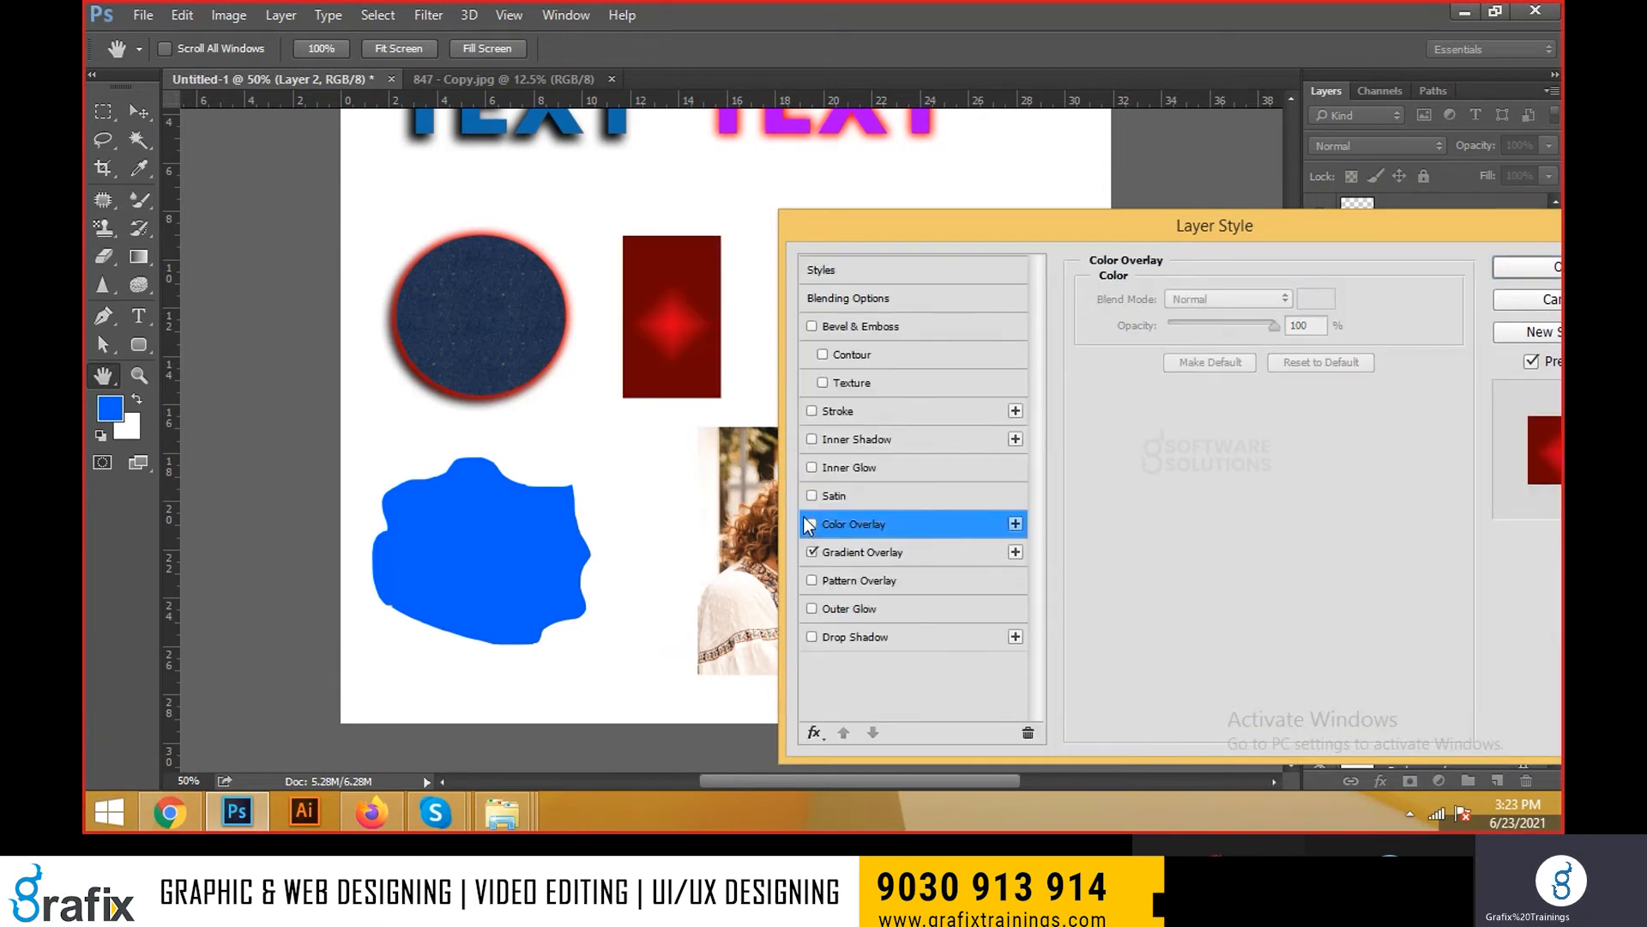
left_click(813, 524)
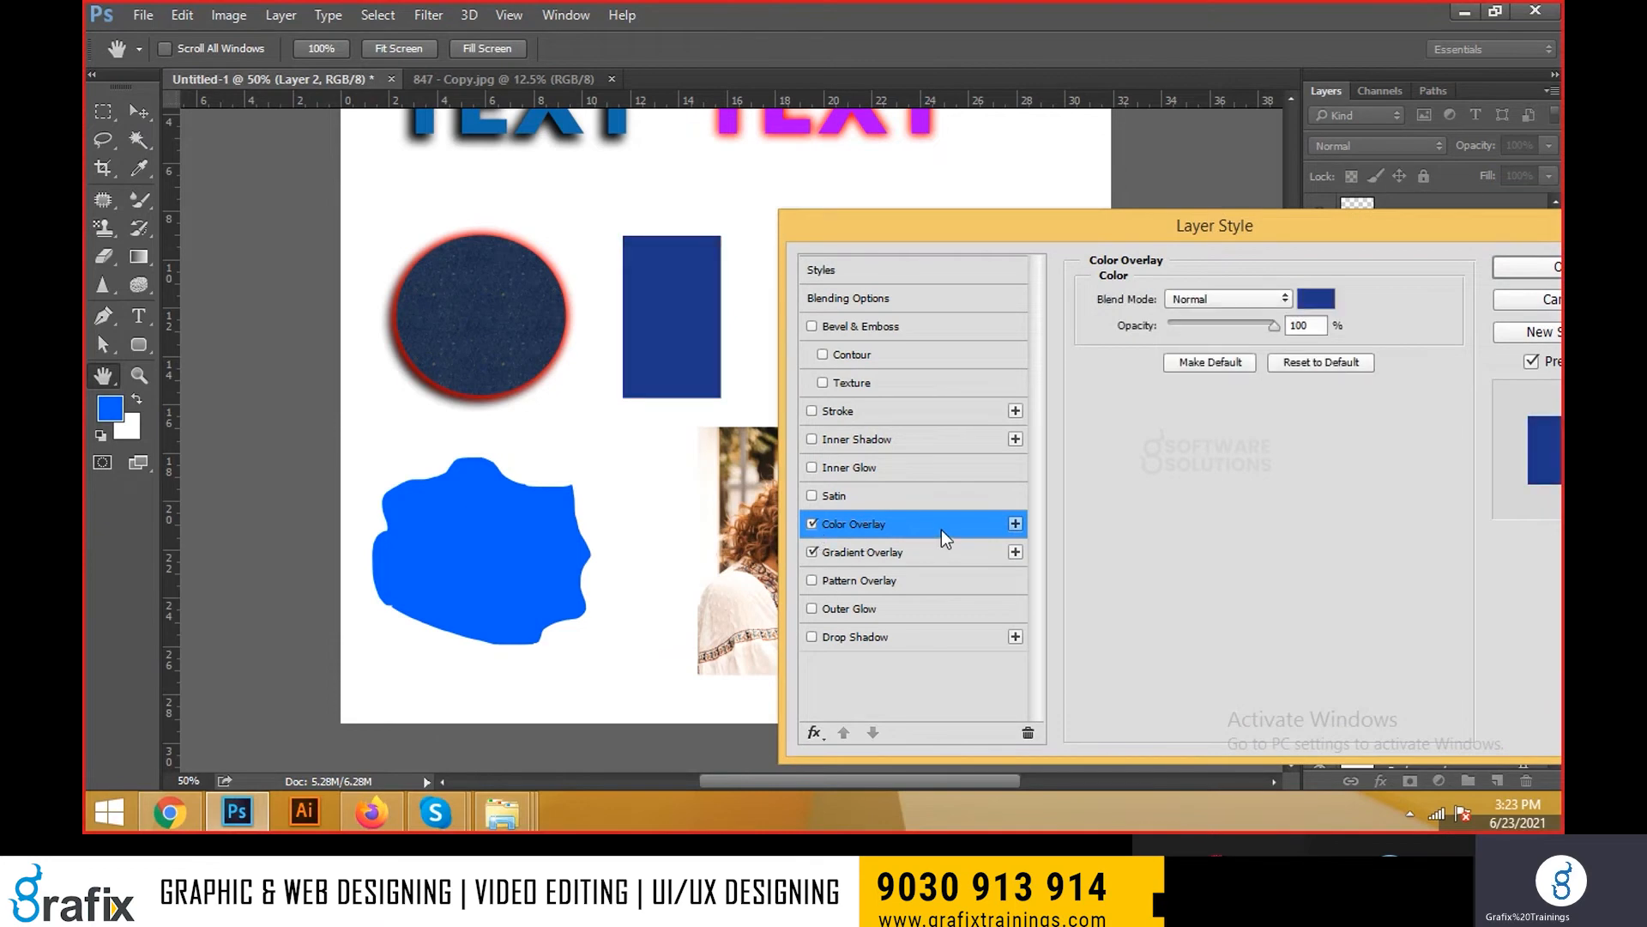
Try several overlay colors on the rectangle, set the Color Overlay to pink #eb12a1 and apply the layer style
left_click(1311, 298)
left_click_drag(1012, 429, 1079, 196)
left_click_drag(1103, 319, 1105, 196)
left_click_drag(1026, 264, 1045, 235)
left_click_drag(1104, 320, 1098, 271)
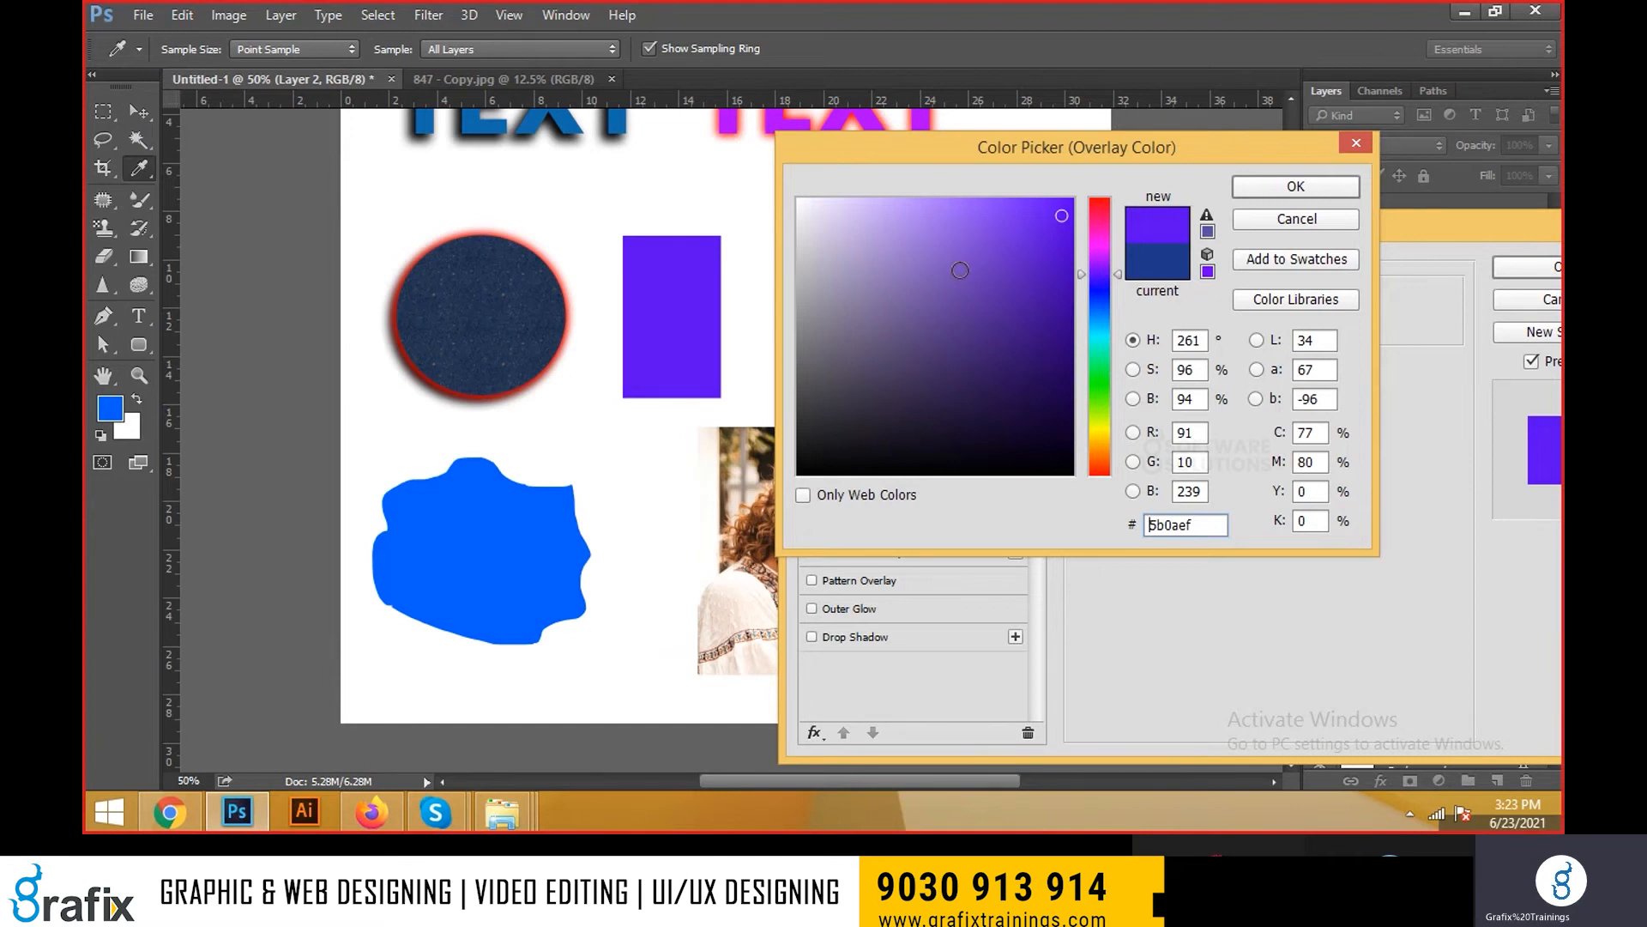
left_click_drag(1109, 273, 1104, 213)
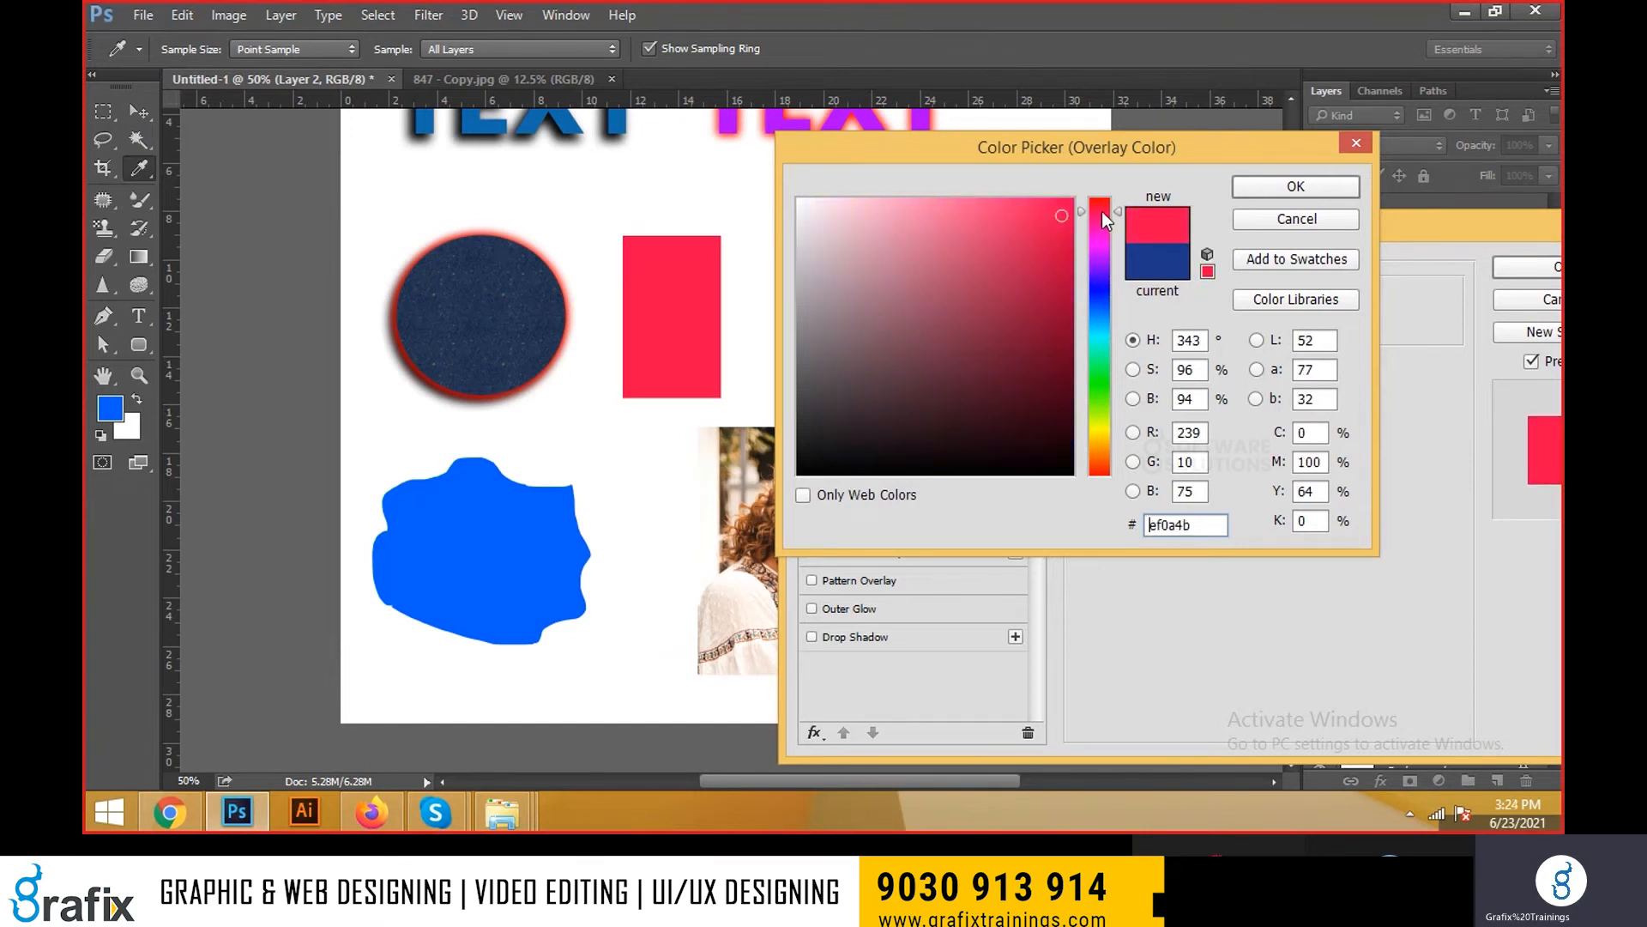
left_click_drag(1094, 337, 1098, 453)
left_click(1052, 376)
left_click_drag(1064, 211, 1066, 202)
left_click(1099, 249)
left_click_drag(1101, 292, 1118, 215)
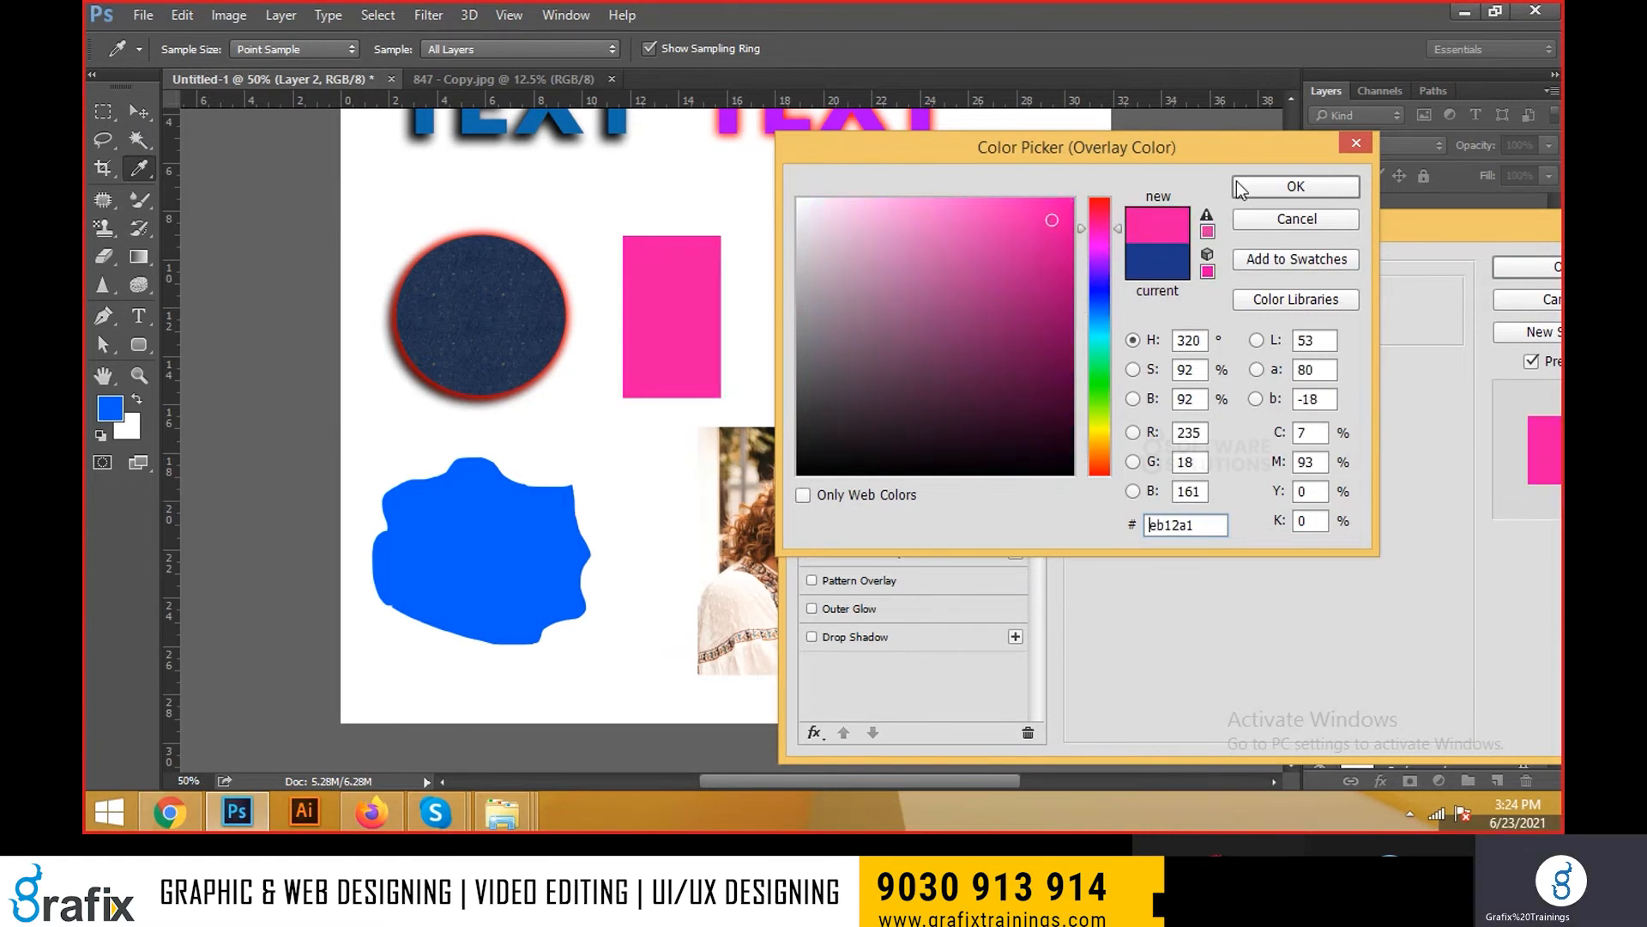
left_click(1241, 184)
left_click(1506, 265)
key("v")
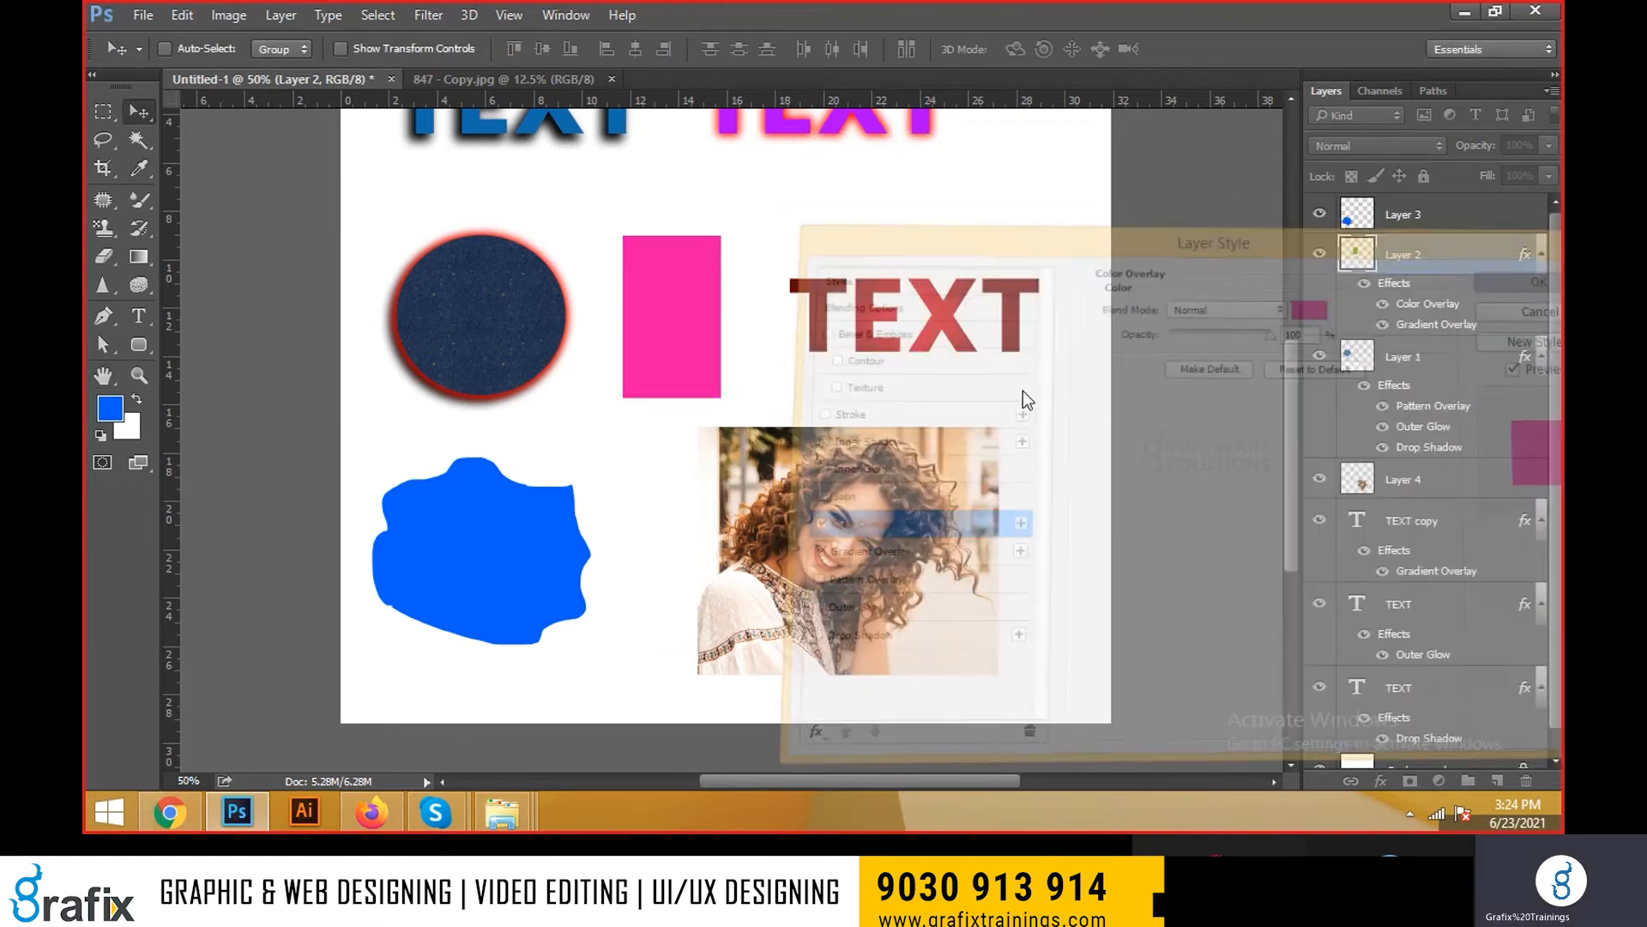
right_click(893, 326)
left_click(912, 337)
right_click(725, 352)
left_click(731, 362)
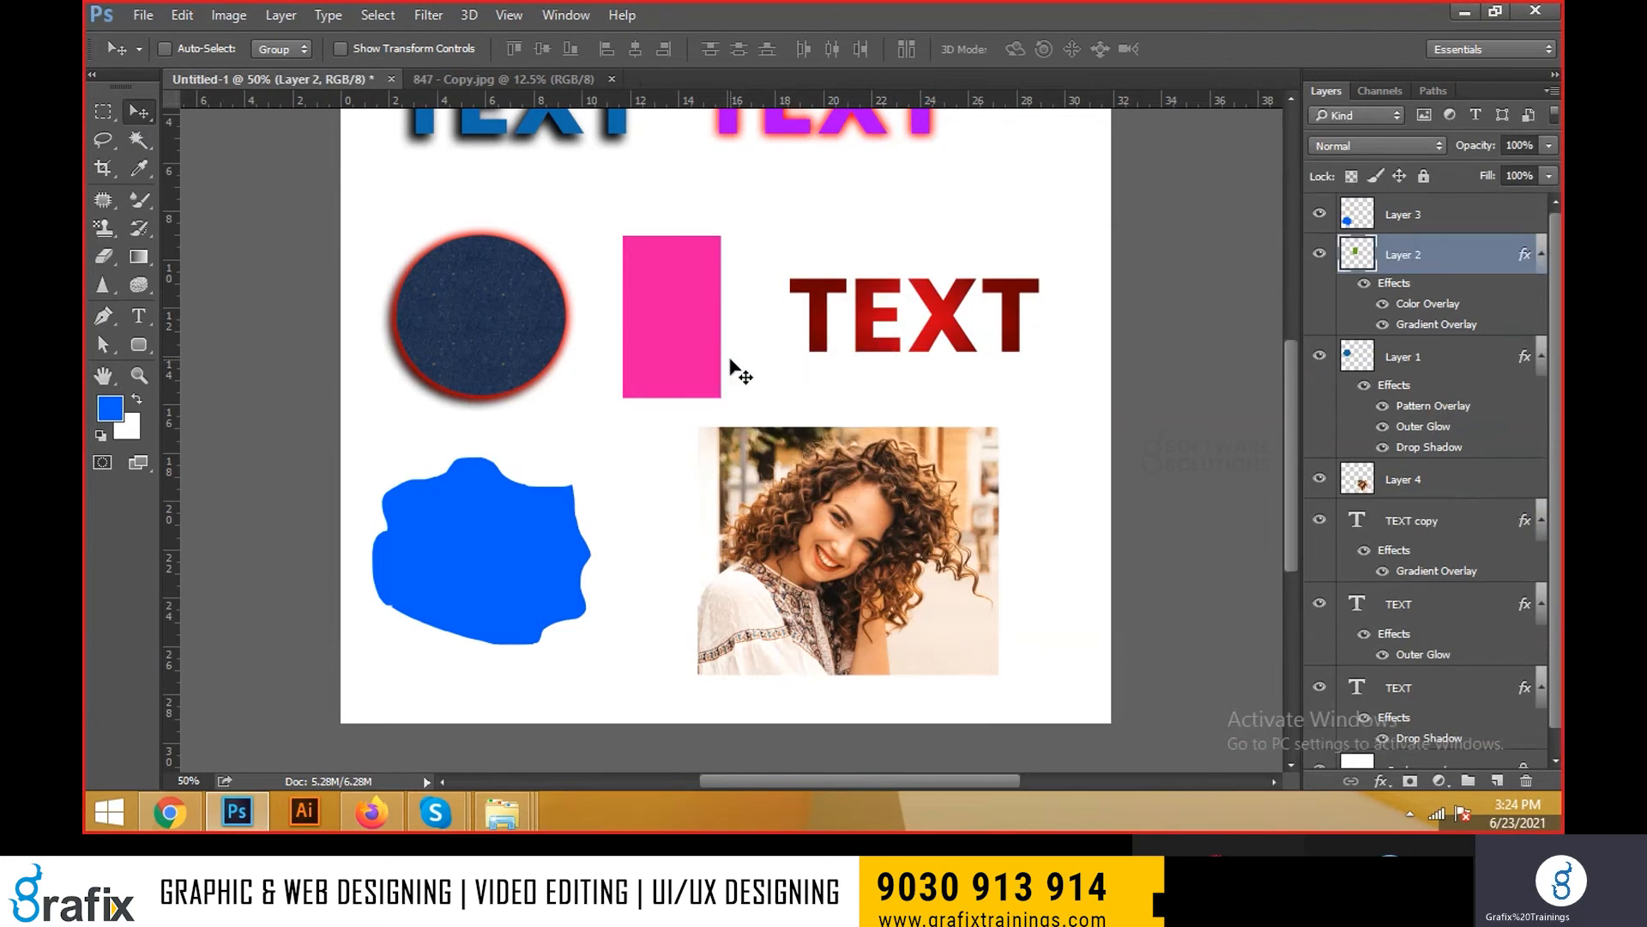
Add a Satin effect to the blue freeform shape with 91% opacity, 44 px distance and 131 px size
right_click(506, 531)
left_click(528, 539)
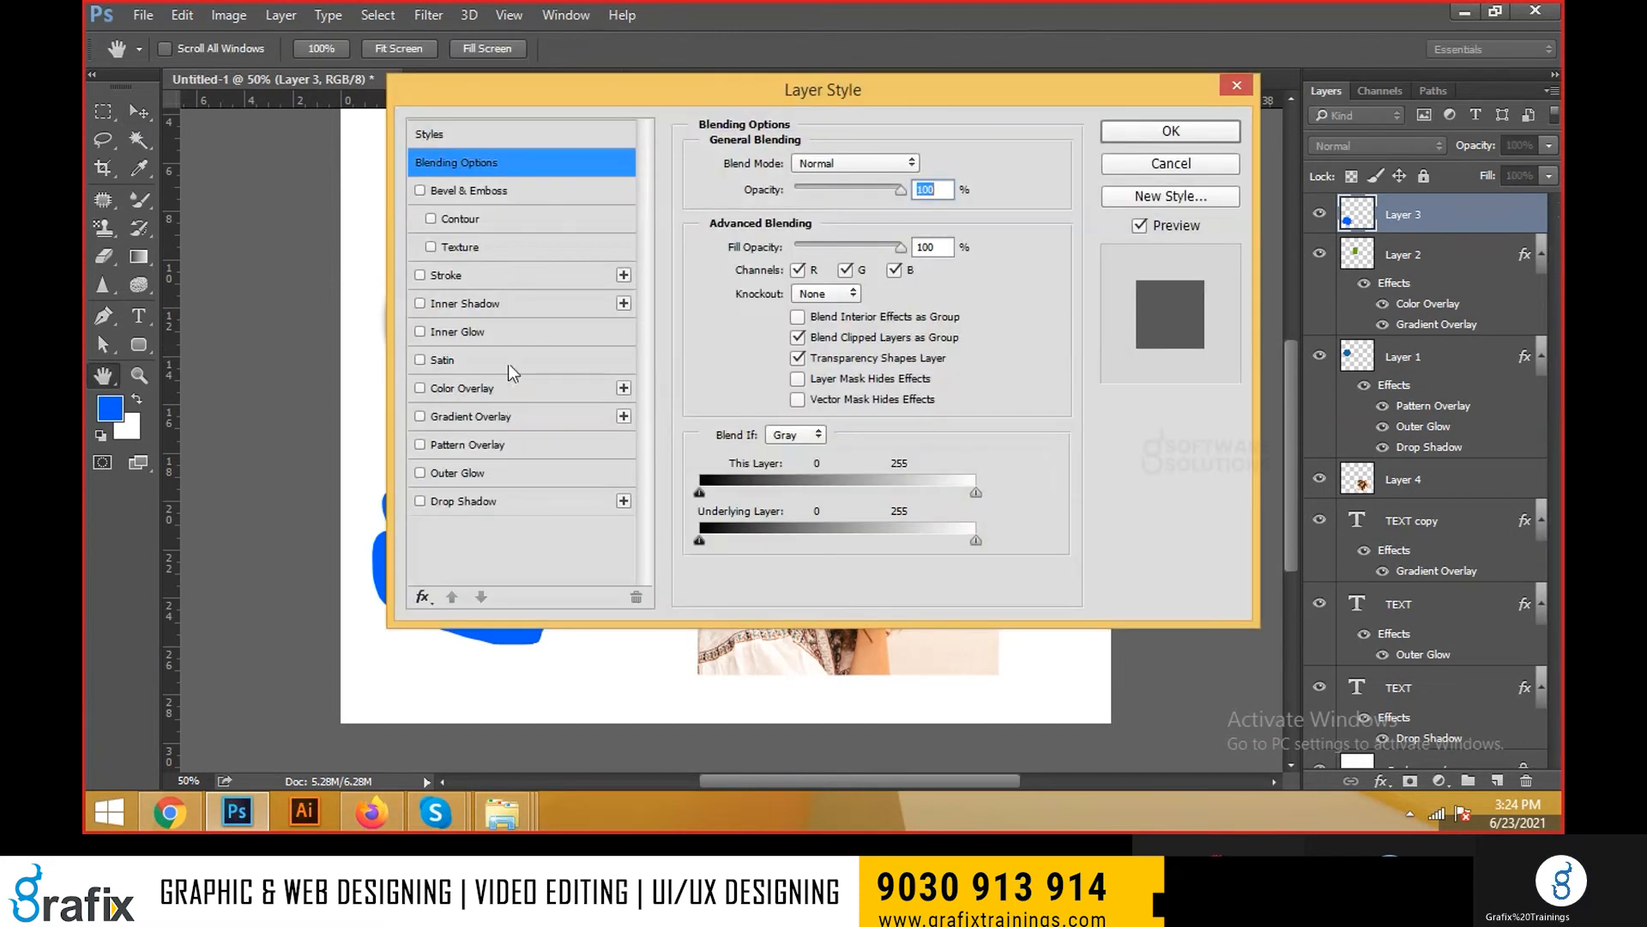
left_click(512, 366)
left_click_drag(635, 90, 933, 116)
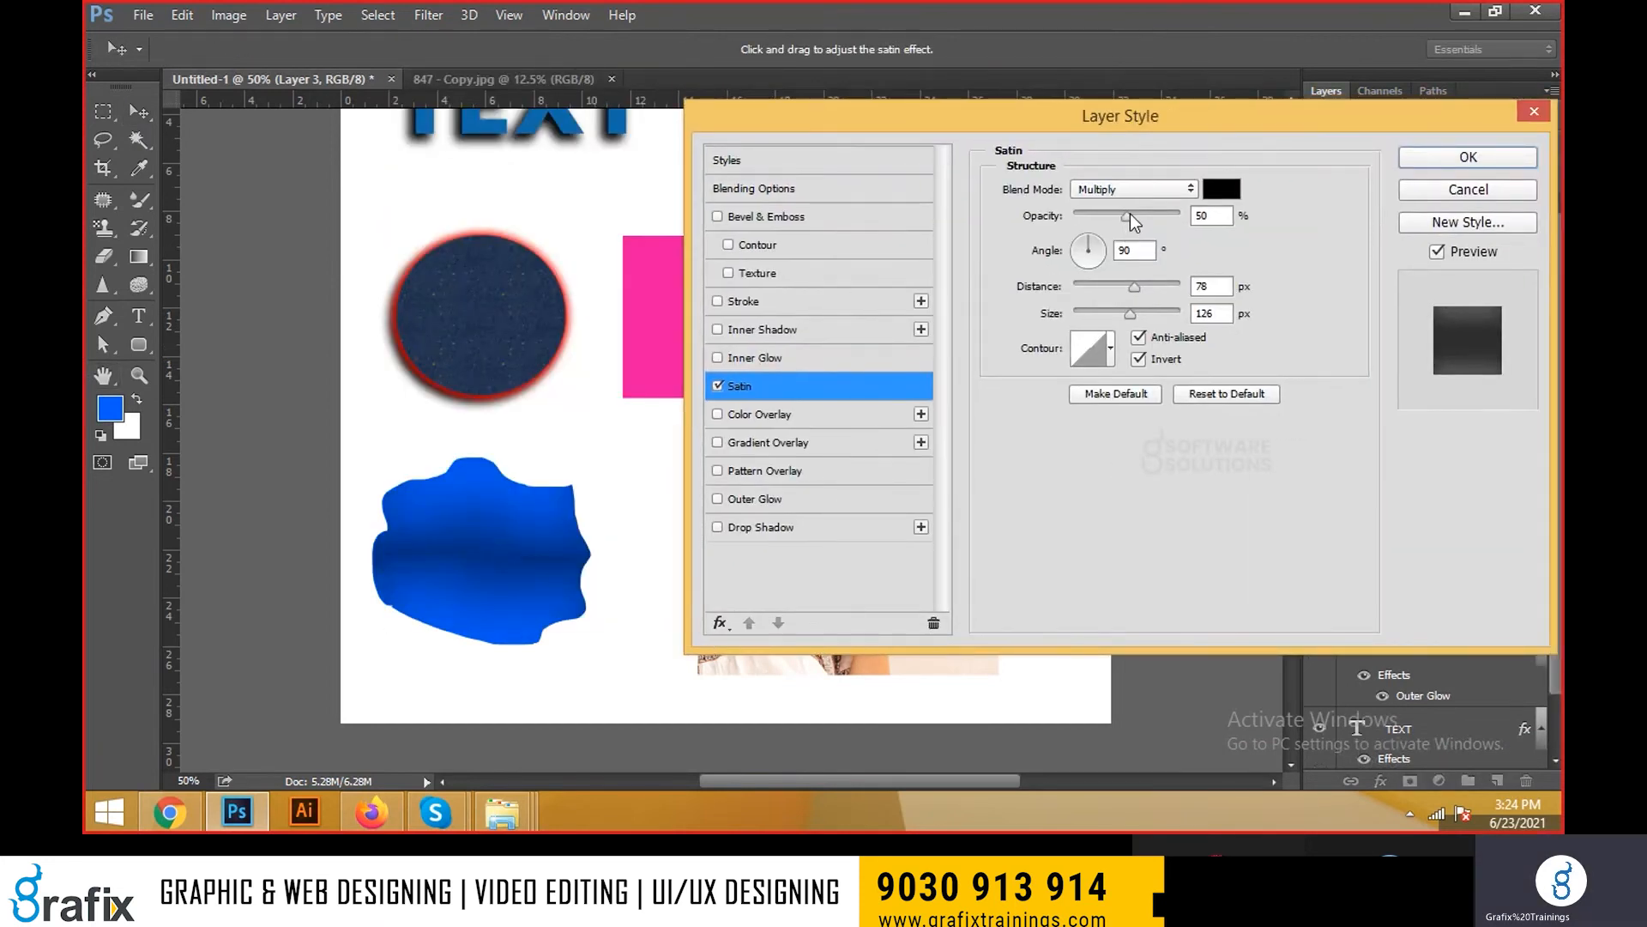
left_click_drag(1130, 213, 1172, 219)
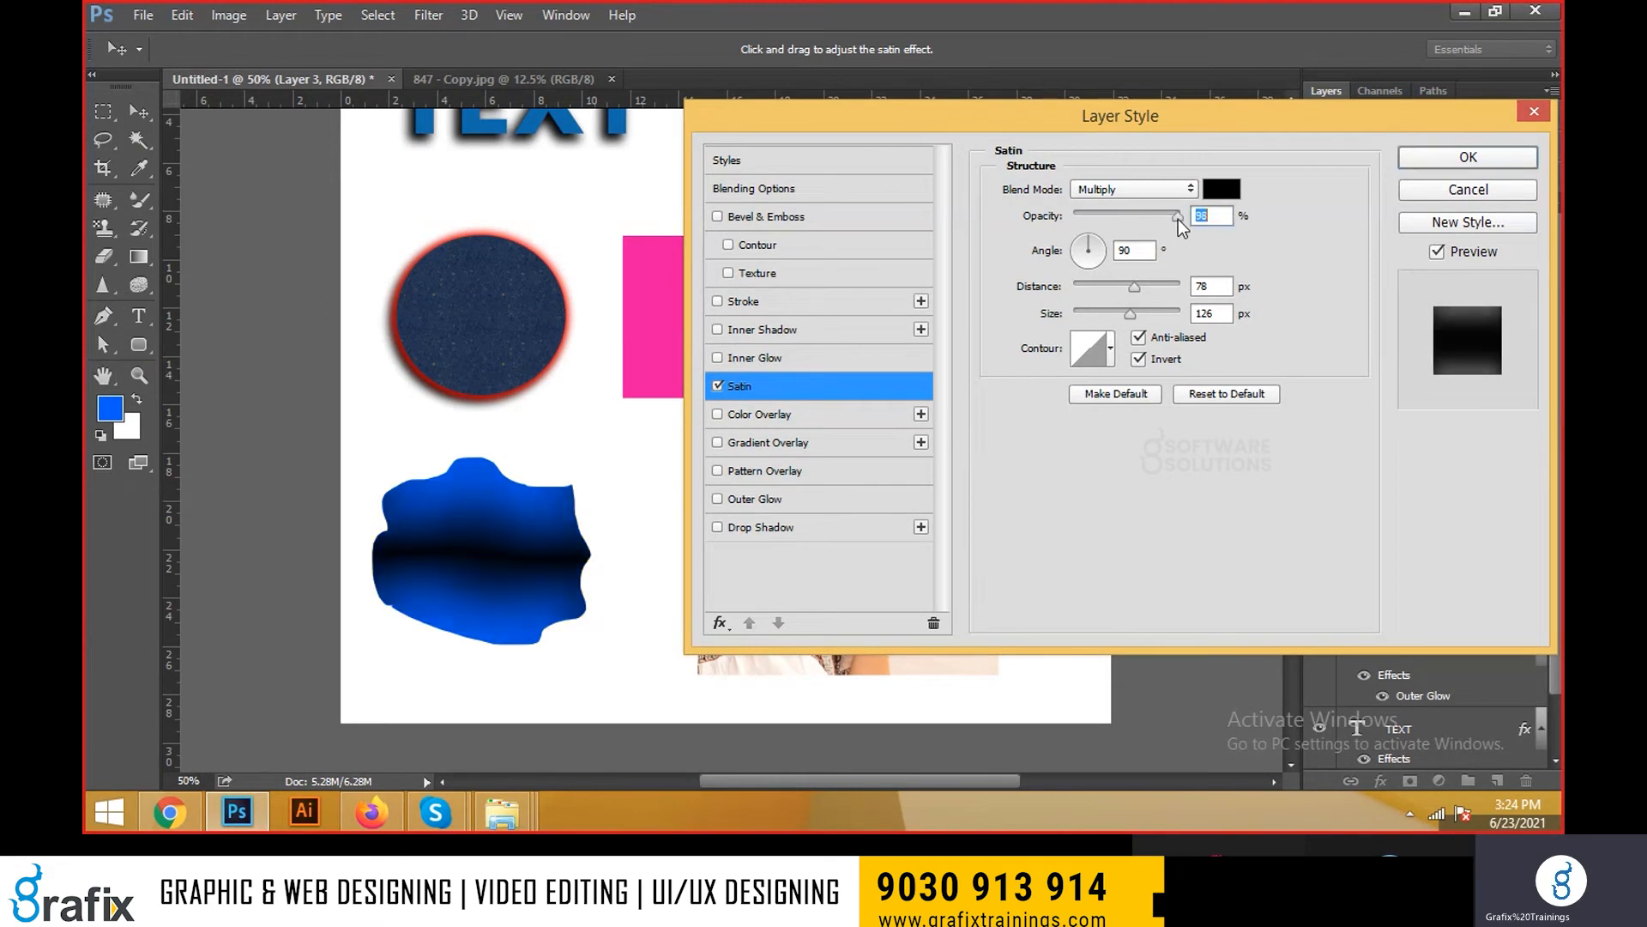
mouse_move(1134, 286)
left_mouse_down()
mouse_move(1193, 301)
mouse_move(1085, 319)
mouse_move(1134, 318)
mouse_move(1125, 300)
left_mouse_up()
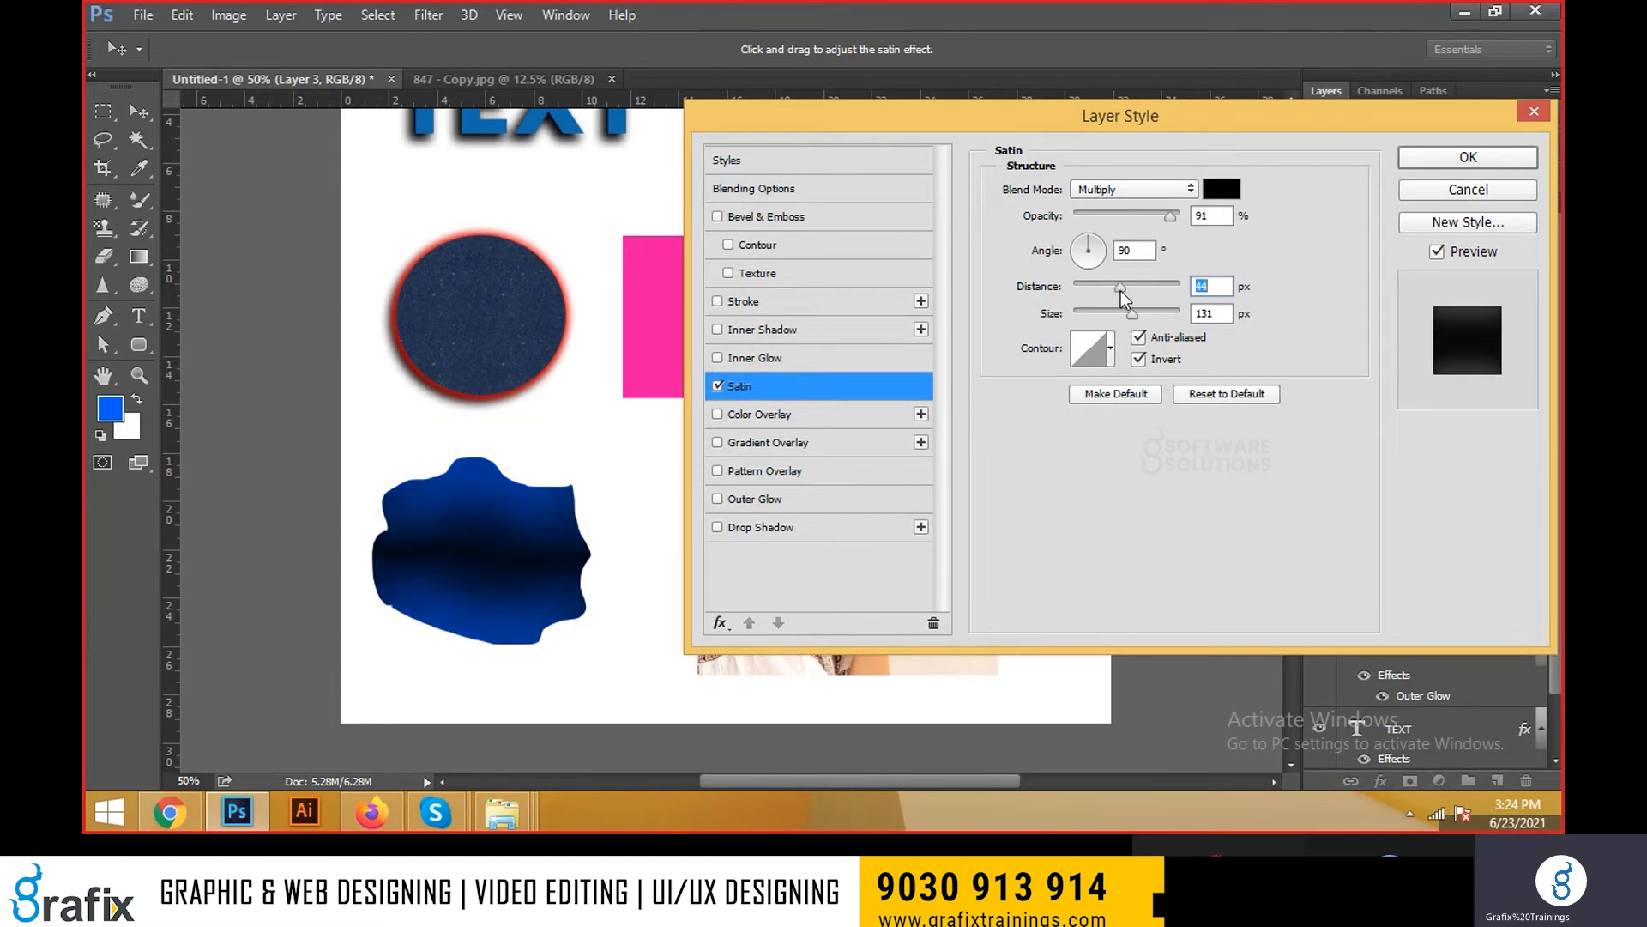
Preview several contour presets for the Satin effect on the blue shape and return to the linear contour
left_click(1111, 347)
left_click(1105, 402)
left_click(1154, 411)
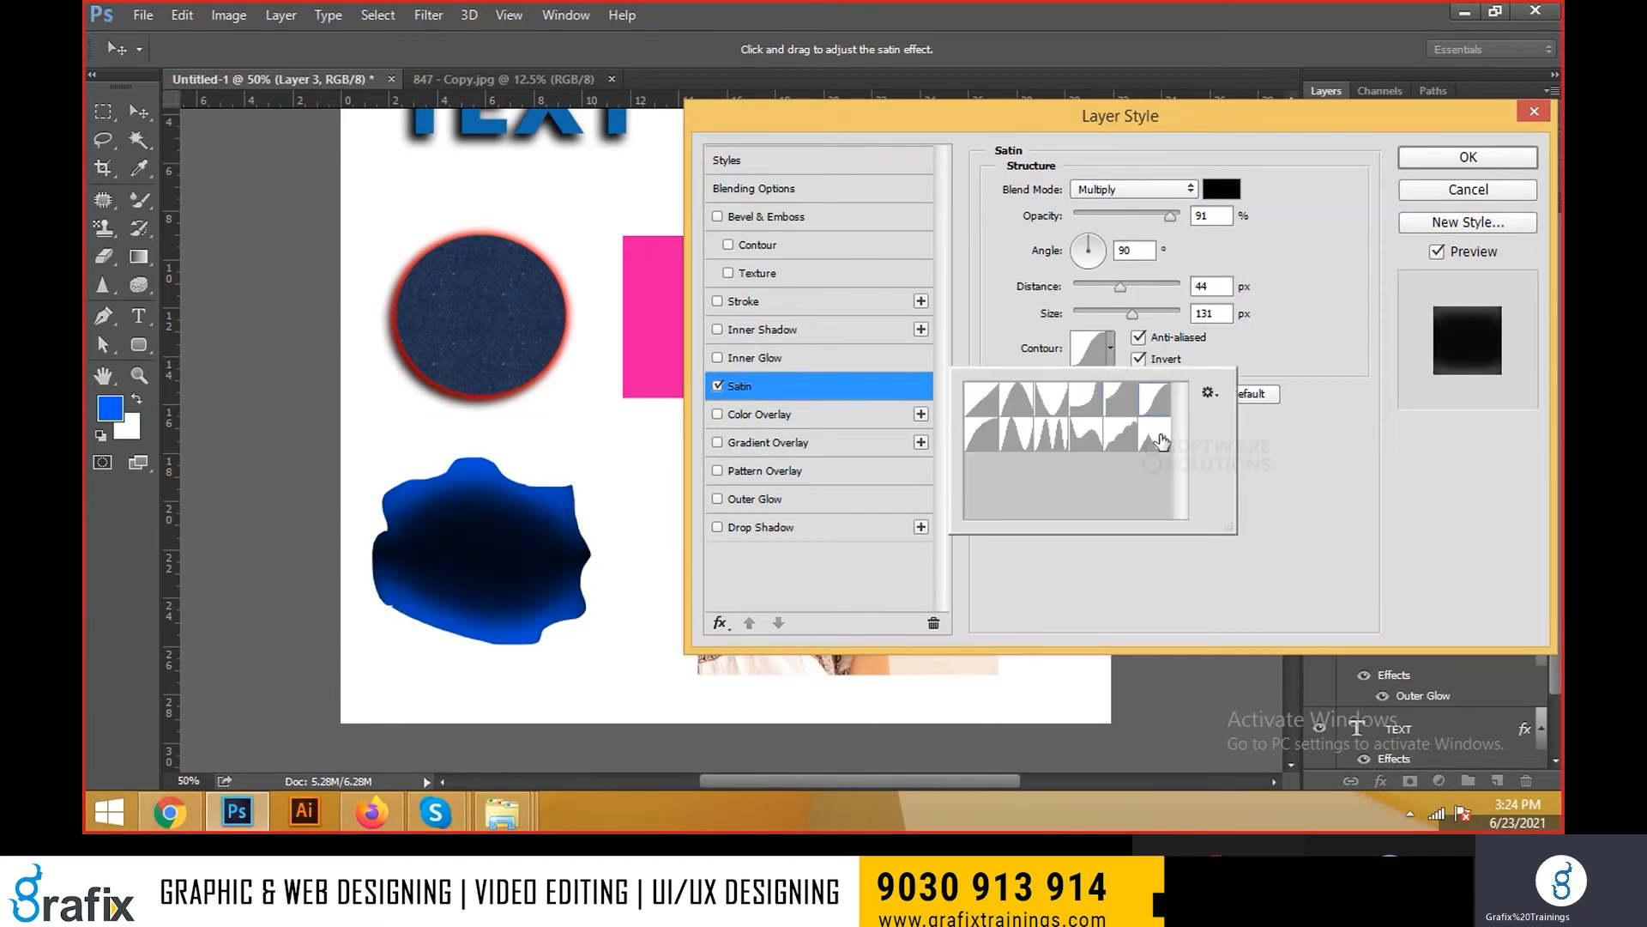
left_click(1160, 440)
left_click(1016, 434)
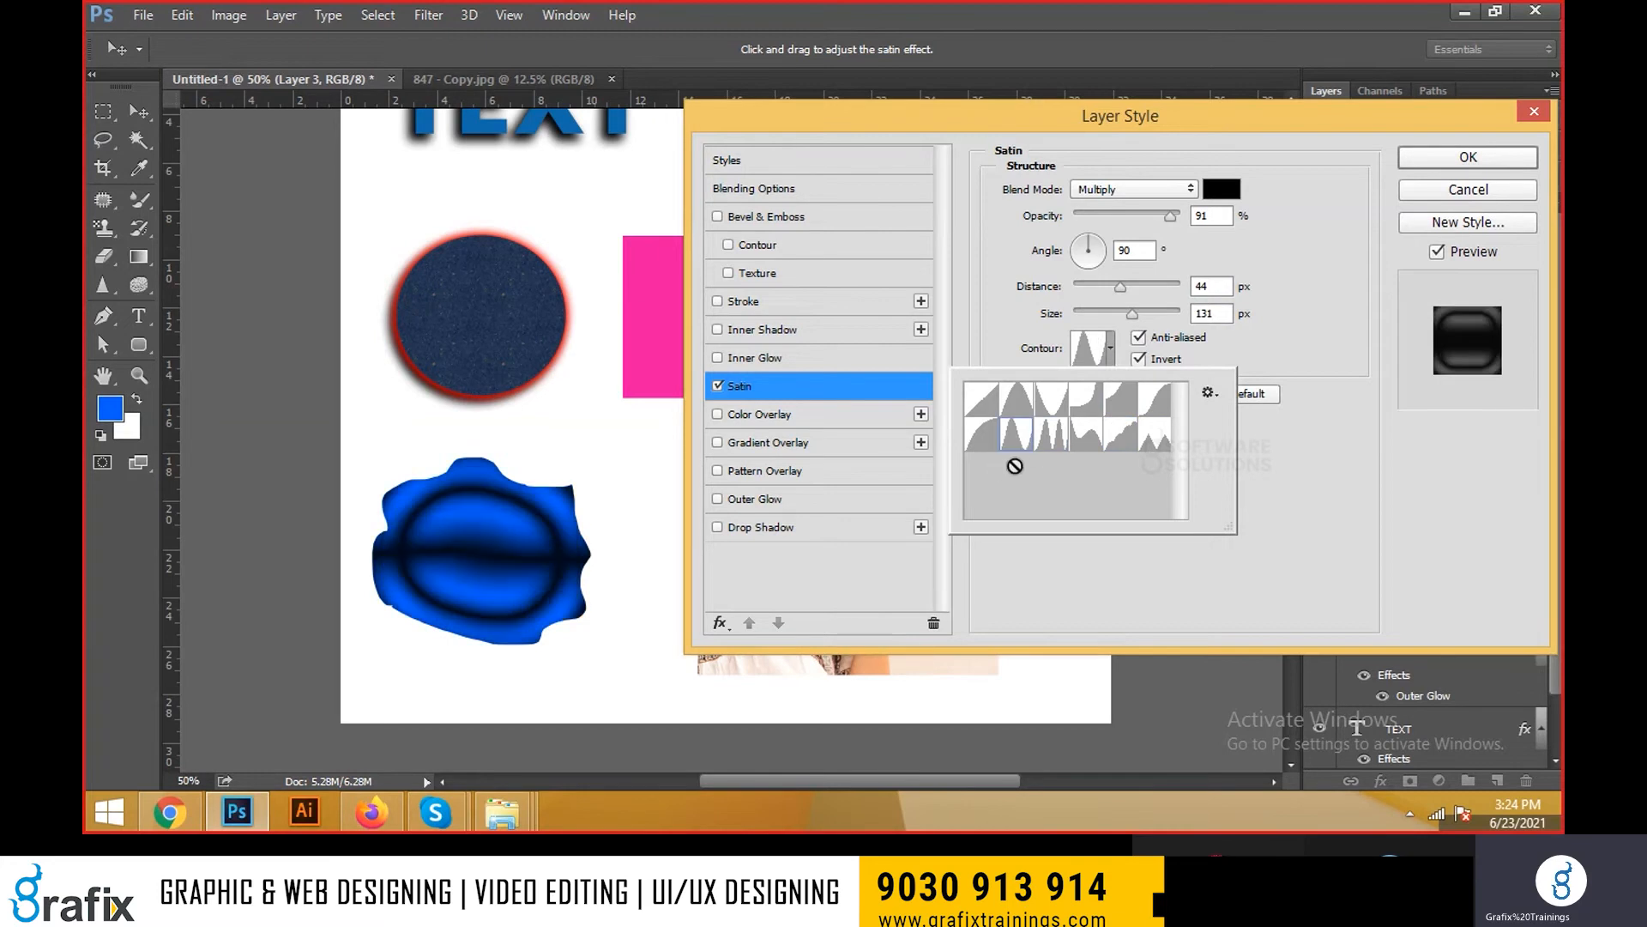
left_click(1046, 446)
left_click(1154, 436)
left_click(1122, 436)
left_click(1087, 403)
left_click(1017, 403)
left_click(983, 403)
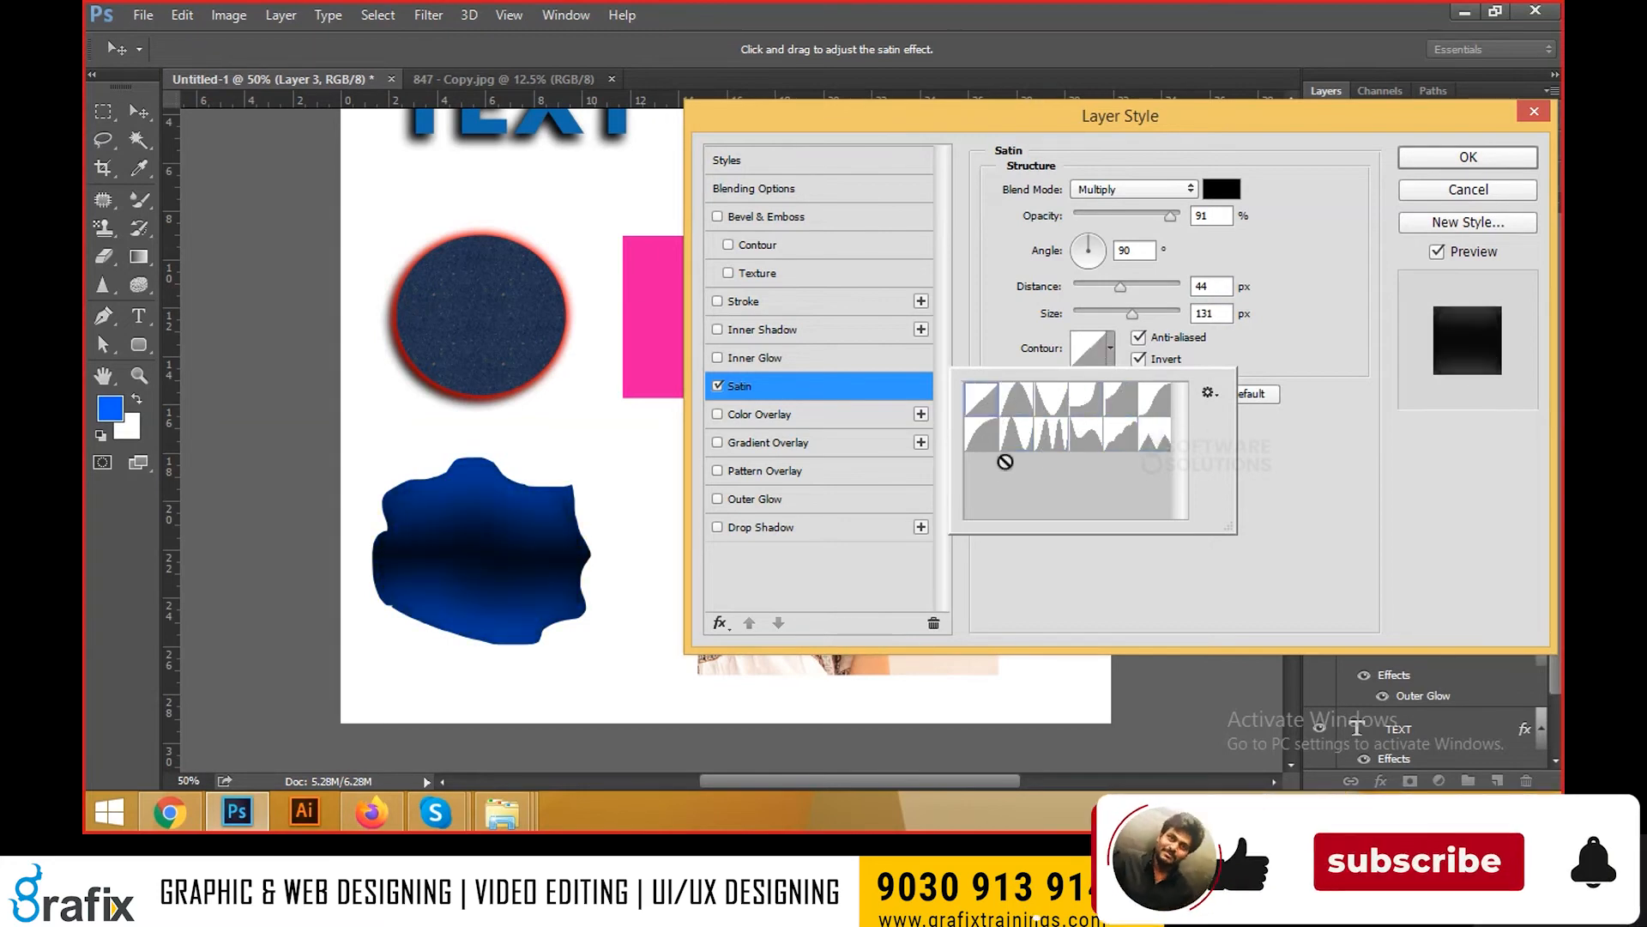
Set the Satin effect's contour to the double-peaked ring preset and its distance to 20 px
left_click(1052, 437)
left_click(1239, 606)
mouse_move(1113, 305)
left_mouse_down()
mouse_move(1160, 292)
mouse_move(1071, 302)
mouse_move(1093, 306)
left_mouse_up()
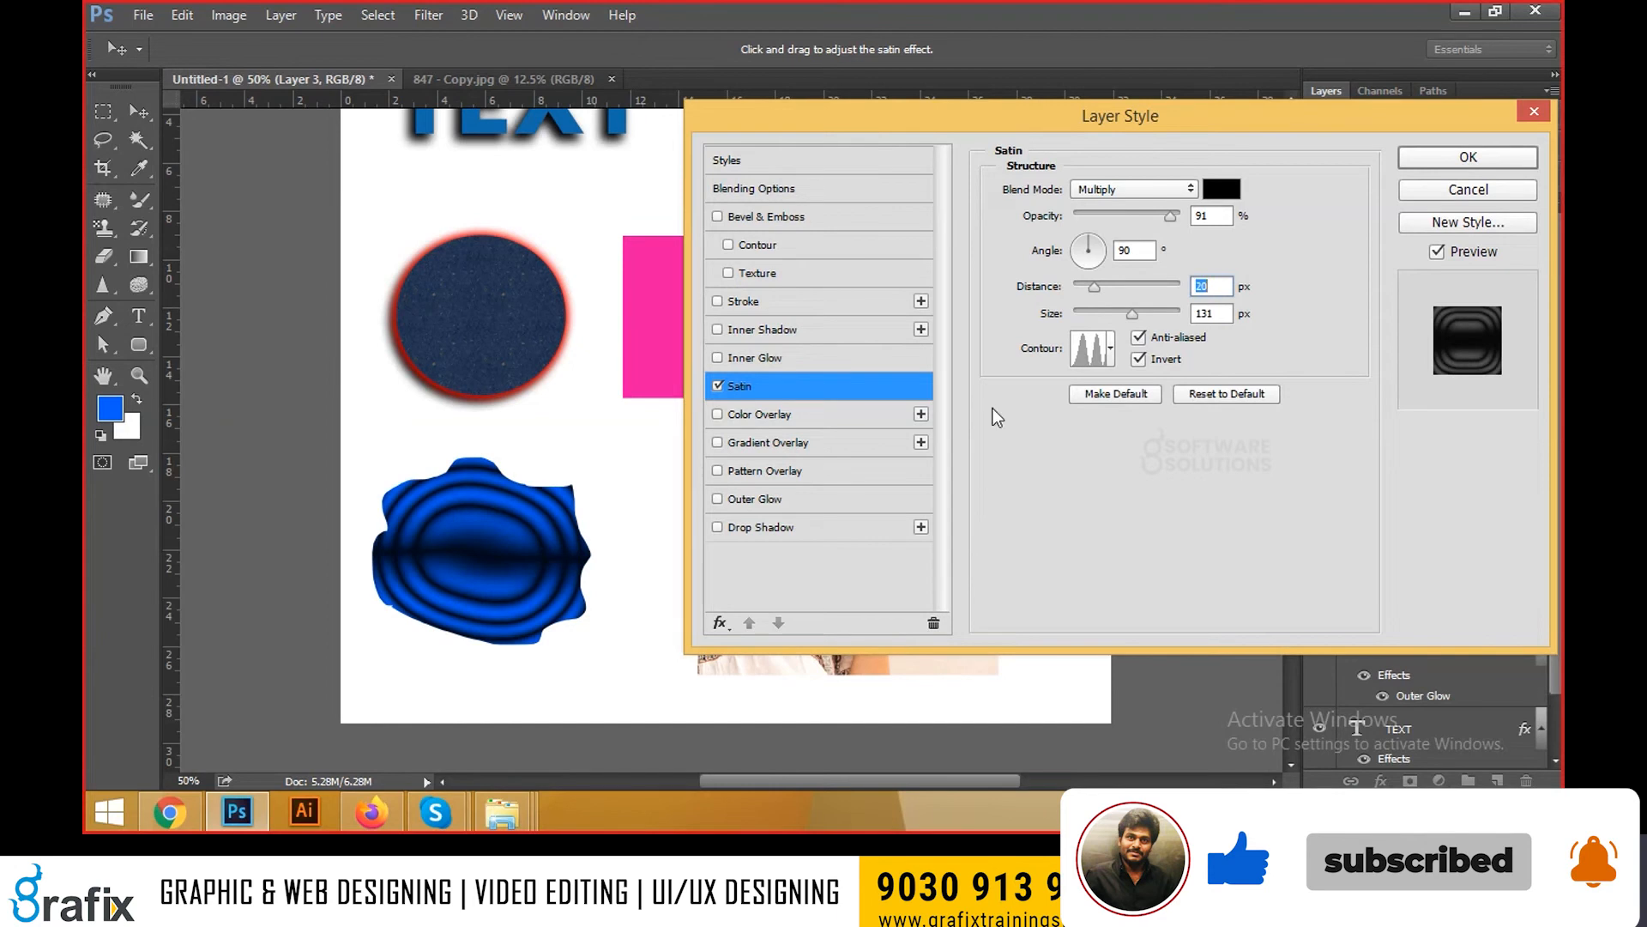
Add an Inner Glow to the blue shape with 86% opacity, 0% noise, 37% choke and 27 px size
left_click(879, 352)
left_click_drag(1088, 410, 1114, 389)
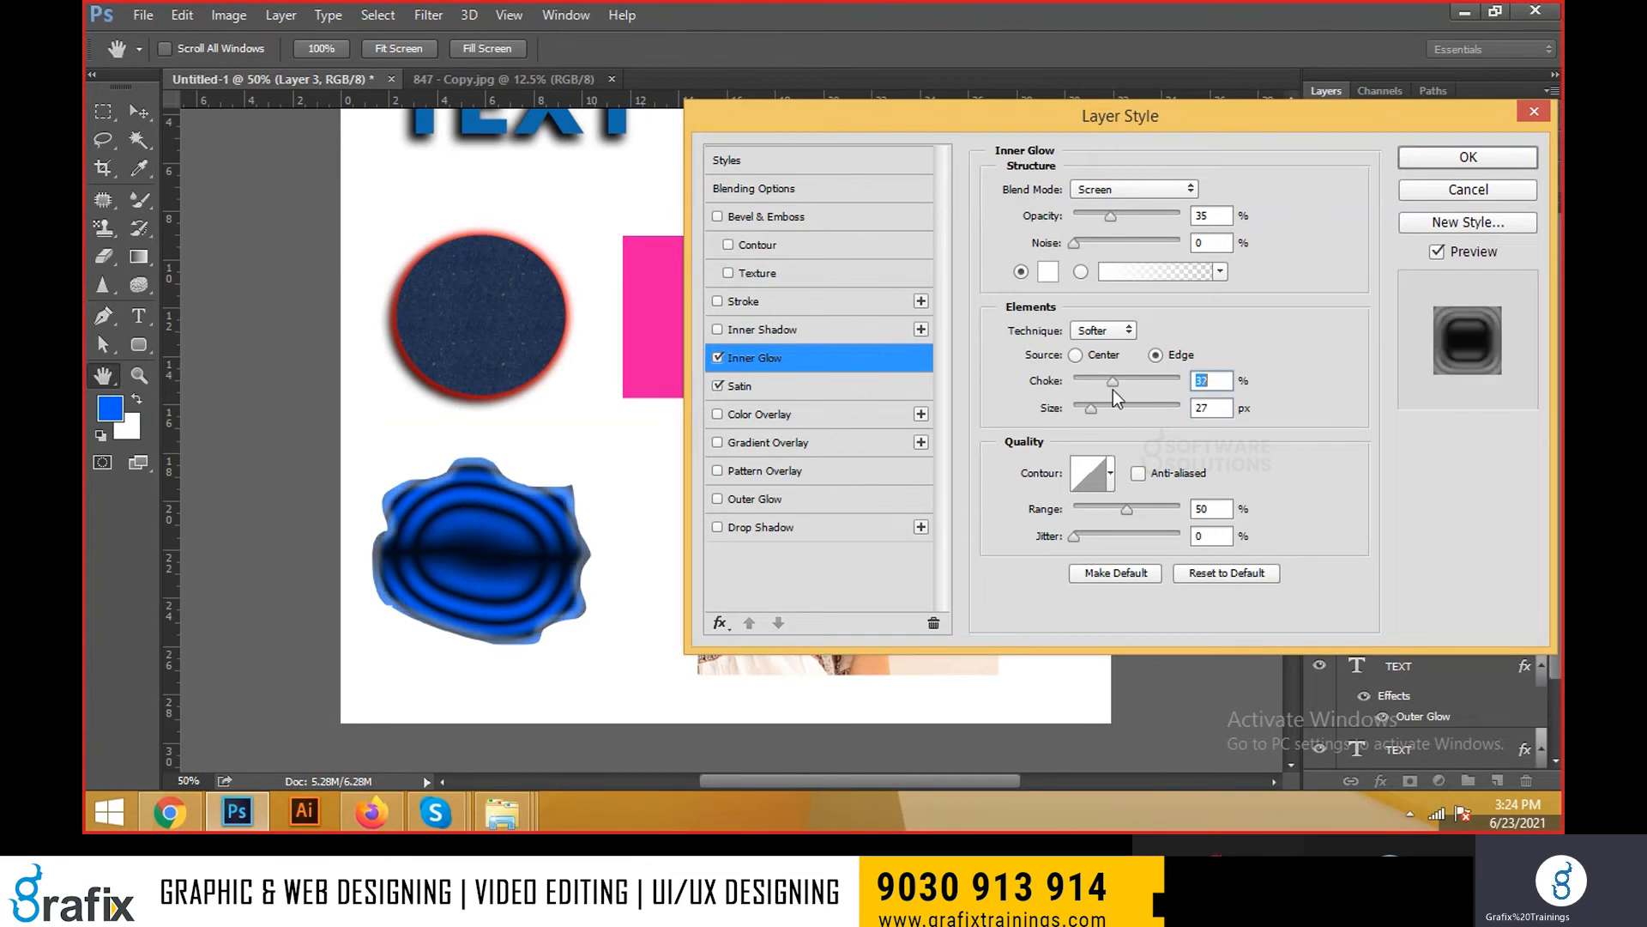
left_click_drag(1110, 216, 1165, 220)
mouse_move(1072, 248)
left_mouse_down()
mouse_move(1129, 249)
mouse_move(1064, 253)
left_mouse_up()
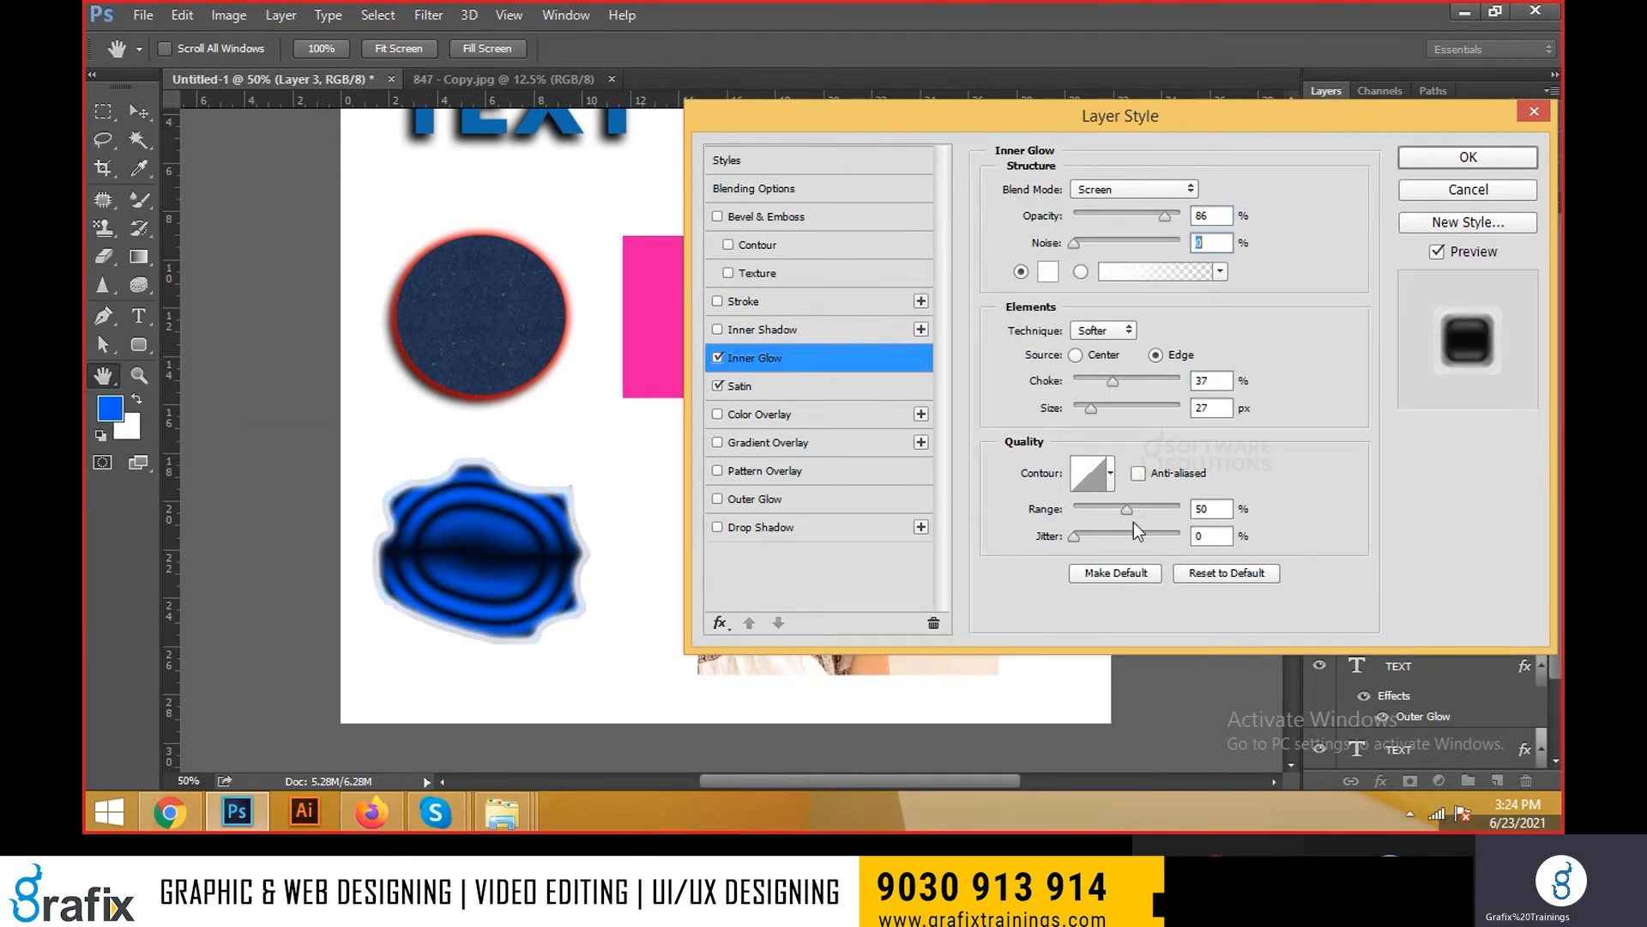
Preview Cove - Deep and other contours for the Inner Glow, cancel the contour editing and return to the linear contour
left_click(1111, 473)
left_click(1116, 523)
left_click(1162, 556)
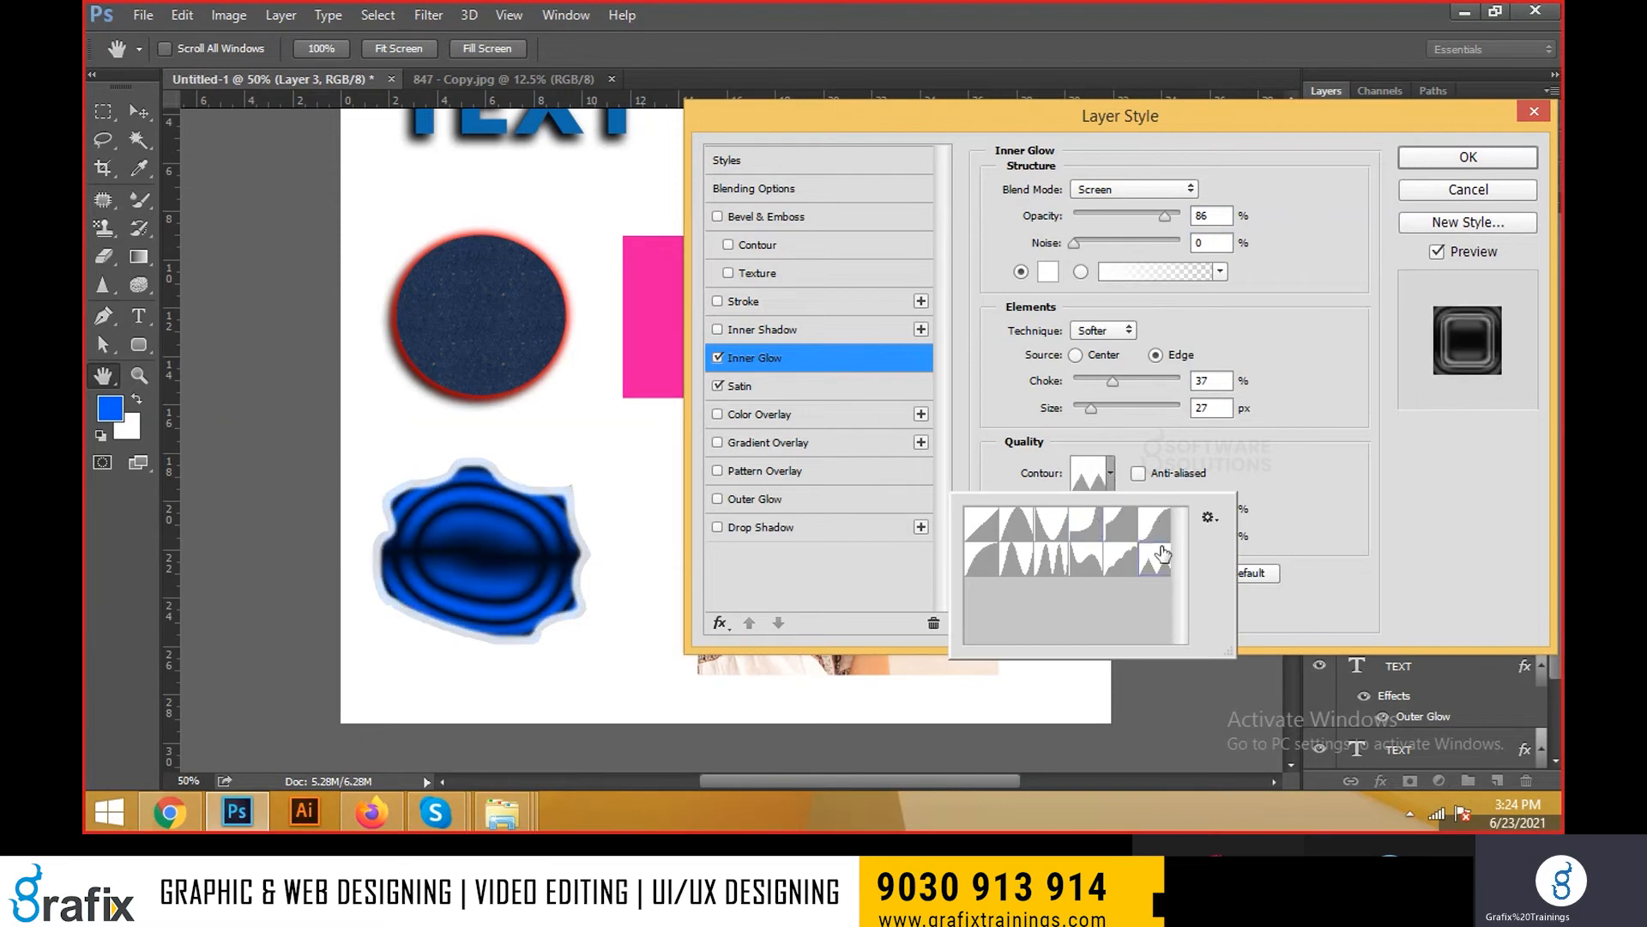
left_click(1091, 570)
left_click(1095, 563)
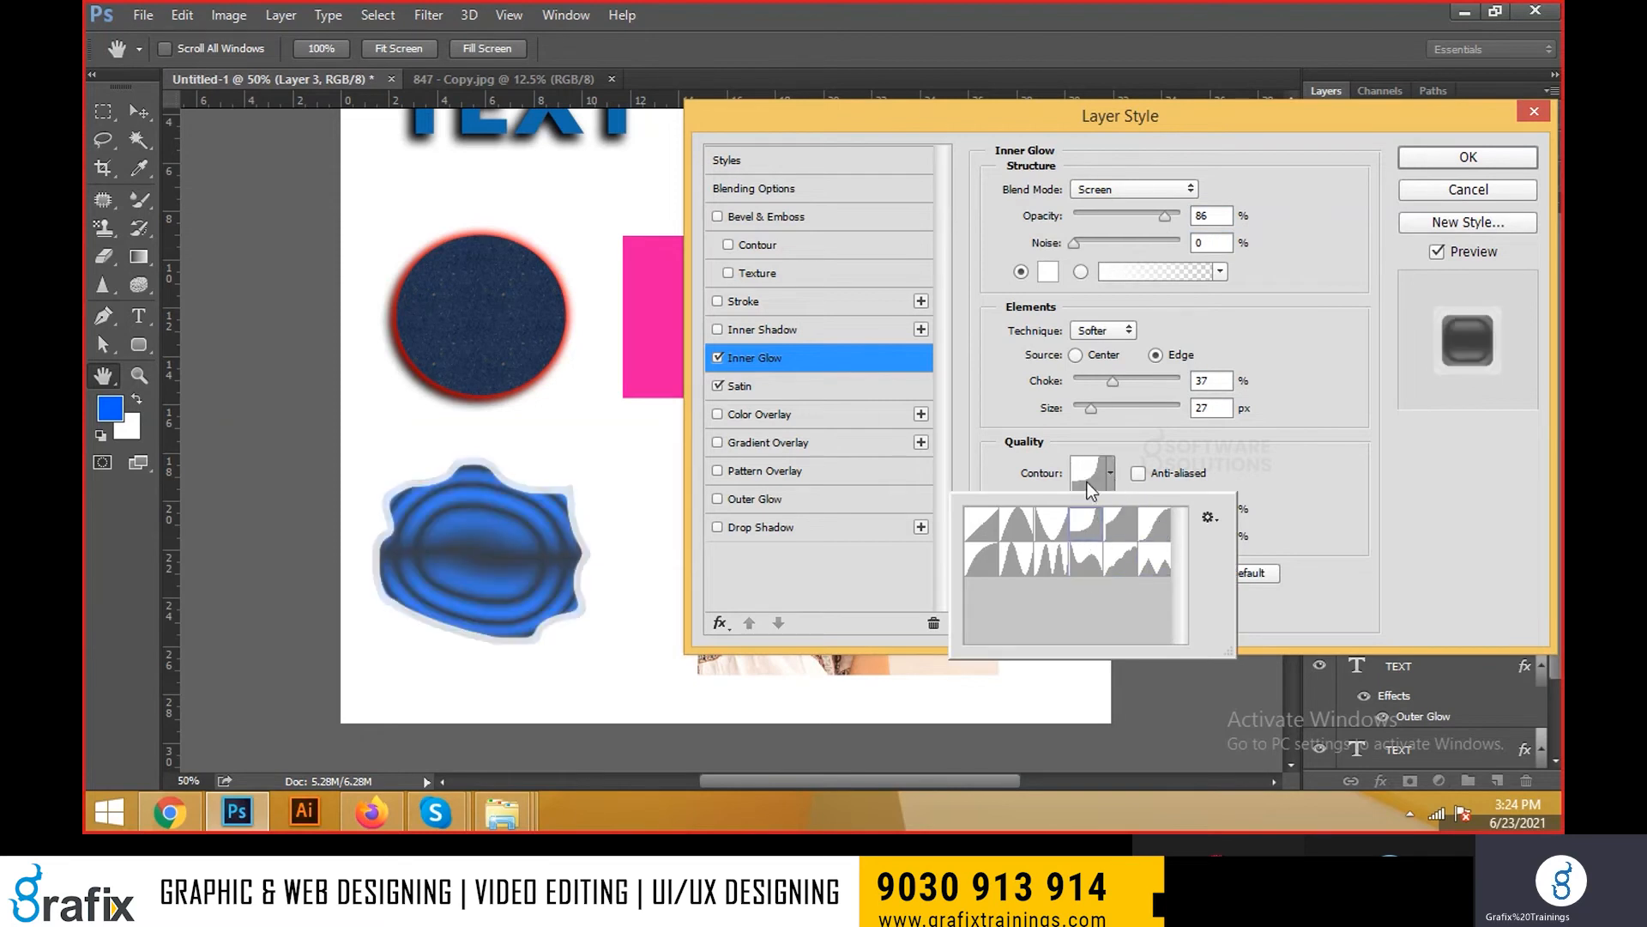
left_click(1092, 472)
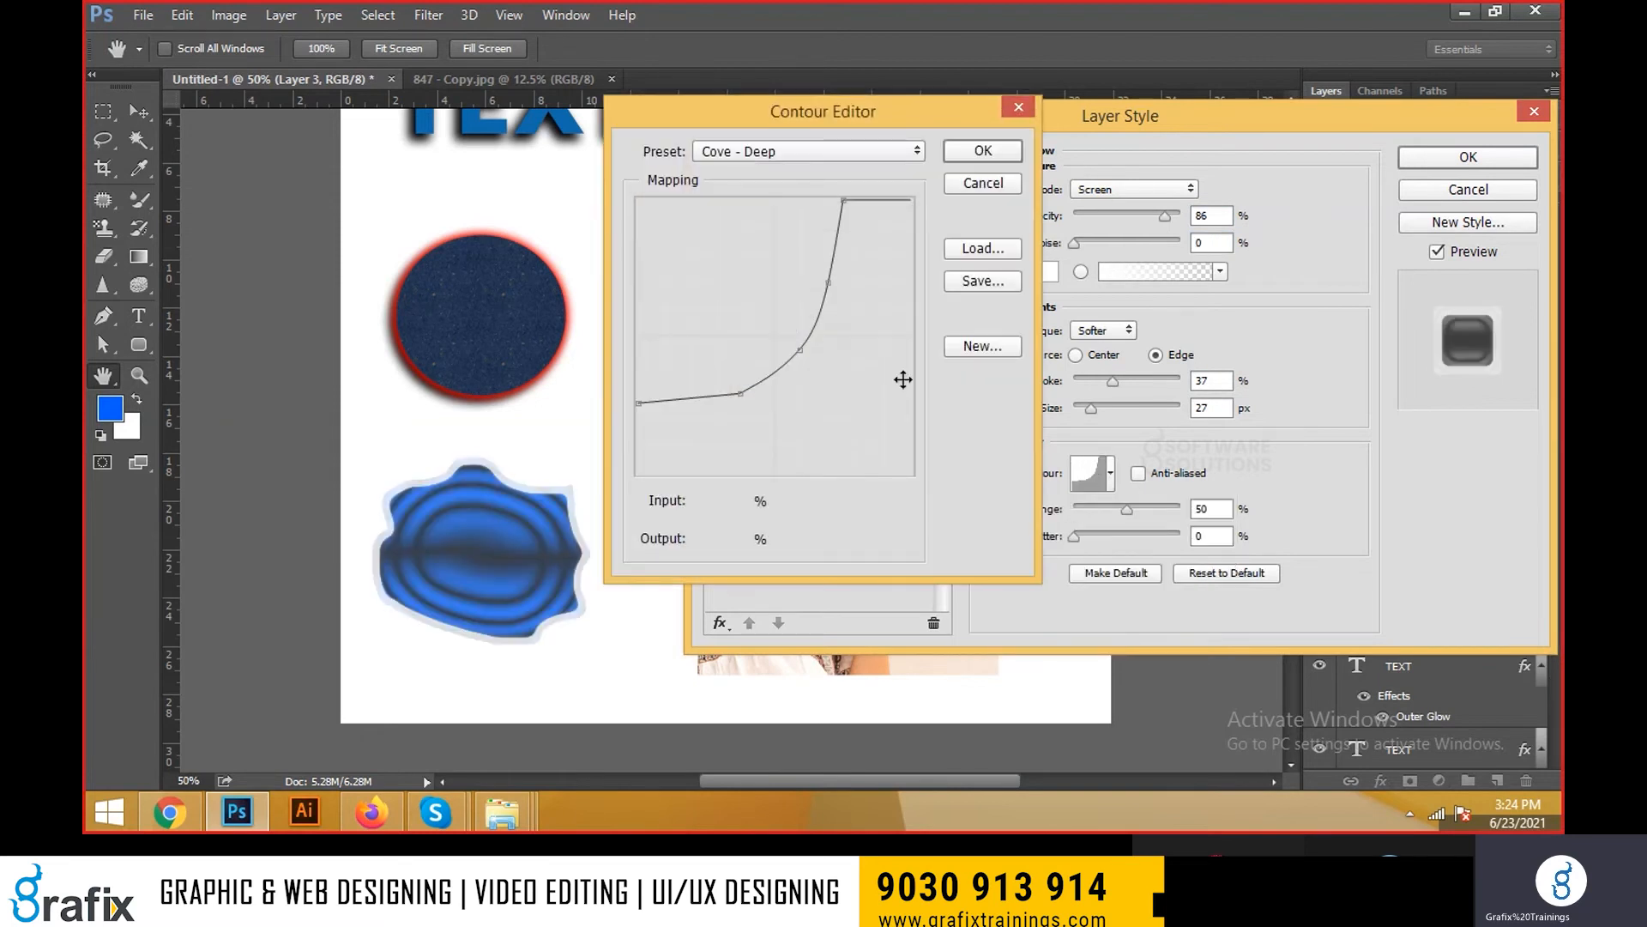
left_click(978, 185)
left_click(1111, 474)
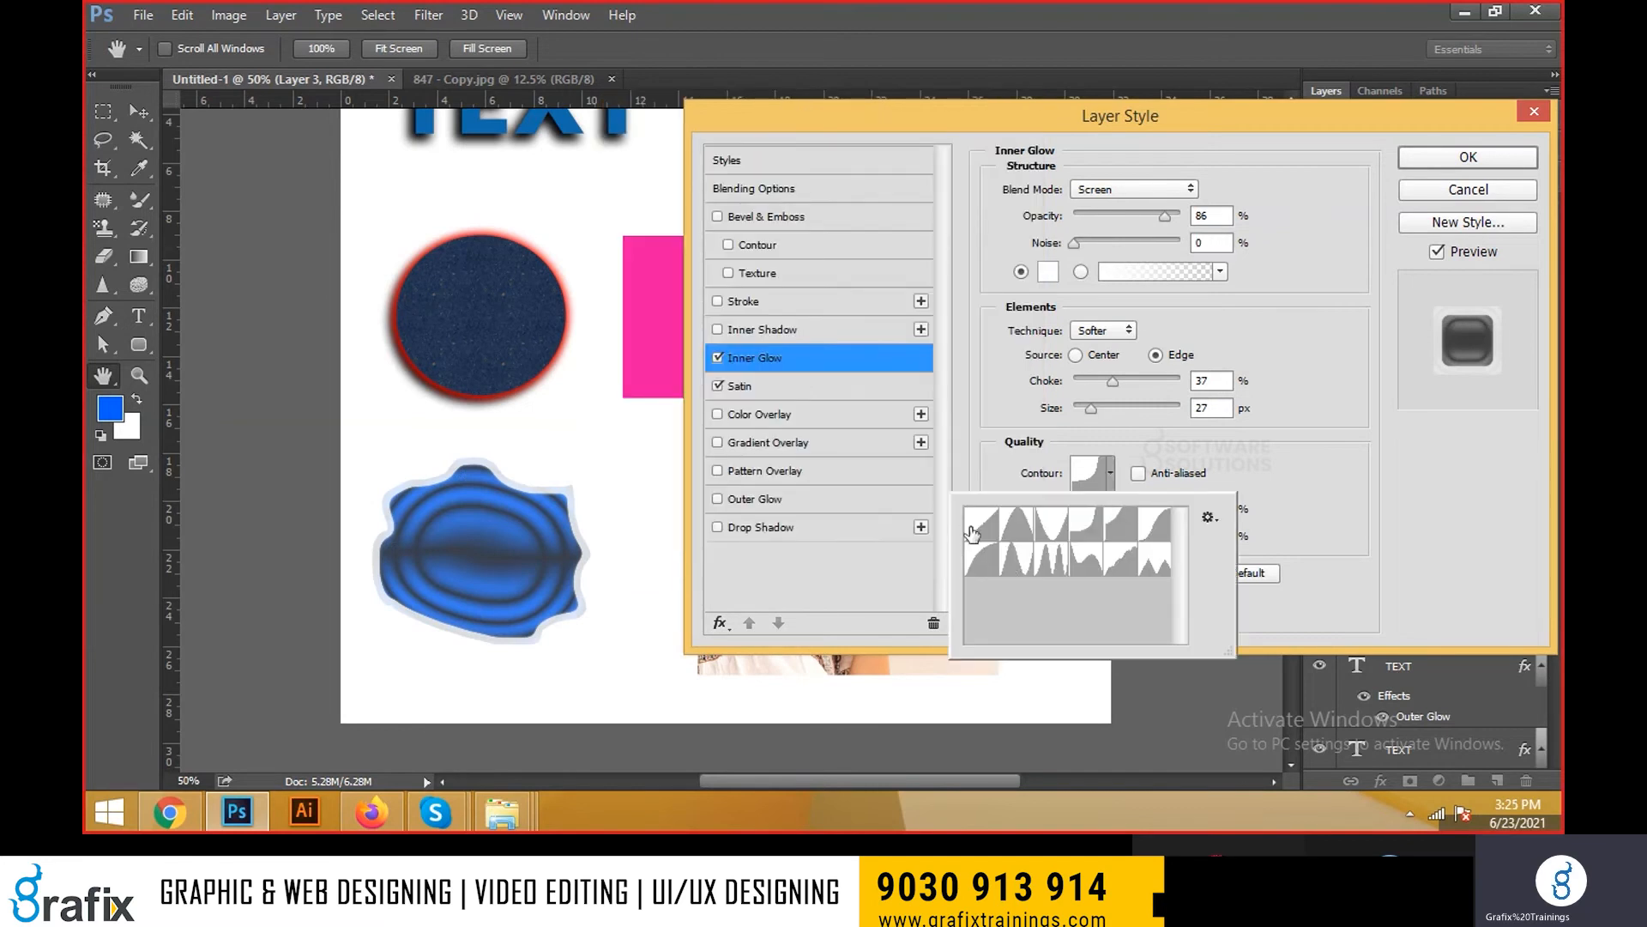
left_click(972, 534)
left_click(1326, 492)
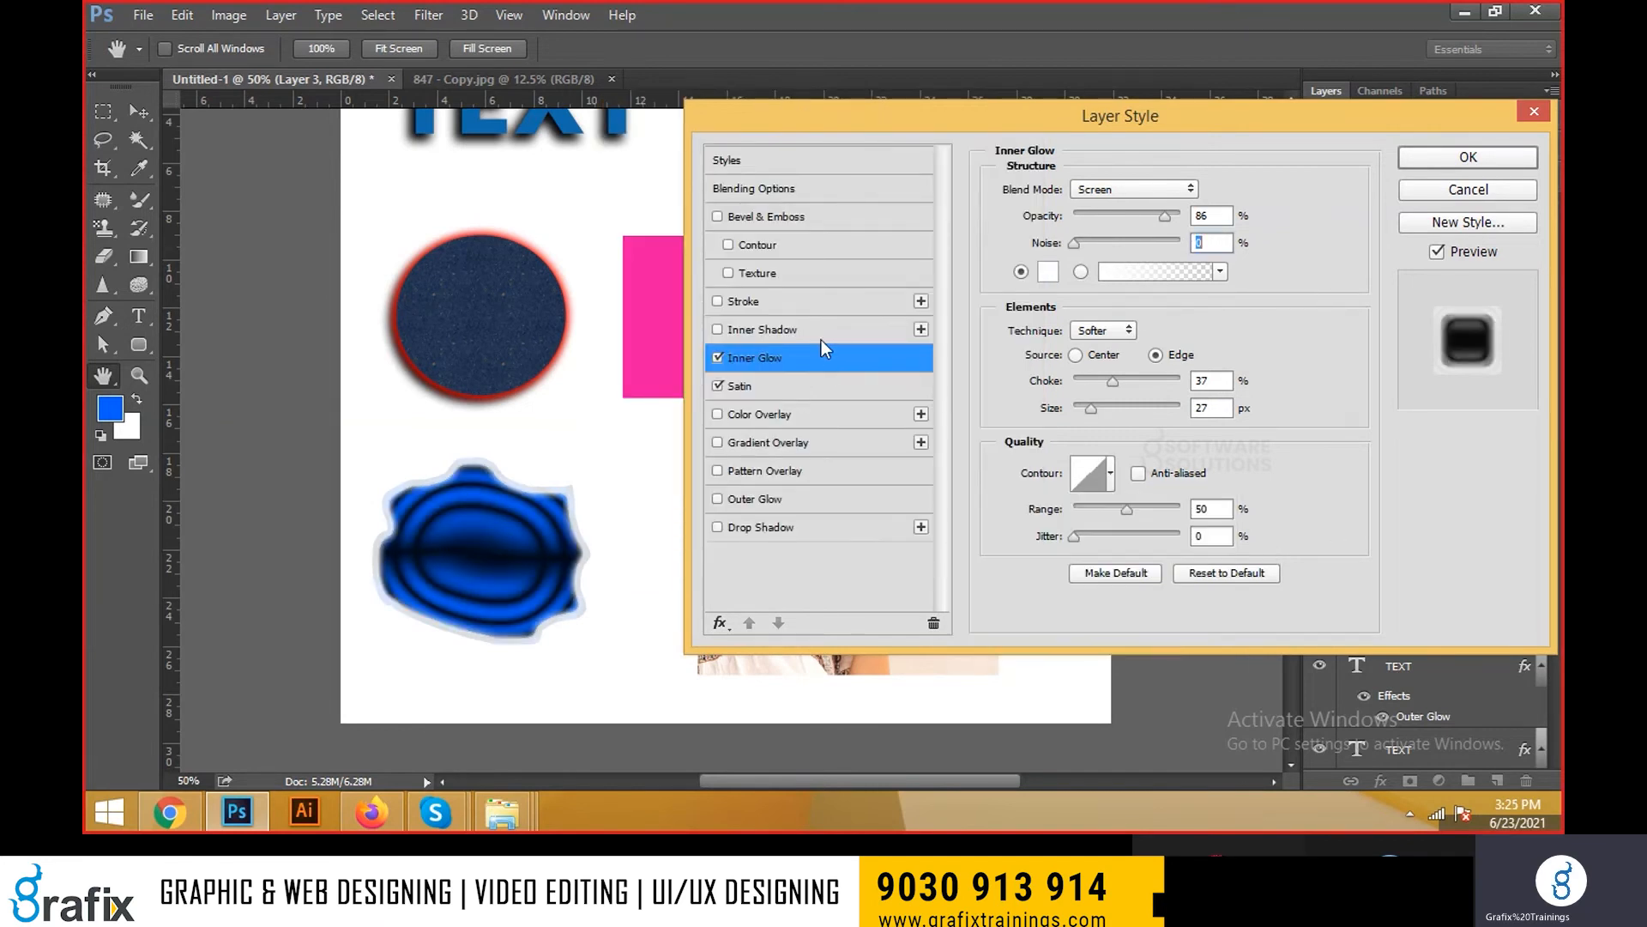
Add an Inner Shadow with 100% opacity, 0 px distance, 32% choke and 166 px size, and apply the layer style
left_click(784, 326)
left_click_drag(1083, 289, 1147, 340)
left_click_drag(1112, 216, 1204, 224)
left_click_drag(1112, 296, 1057, 294)
mouse_move(1076, 443)
left_mouse_down()
mouse_move(1125, 436)
mouse_move(1048, 445)
left_mouse_up()
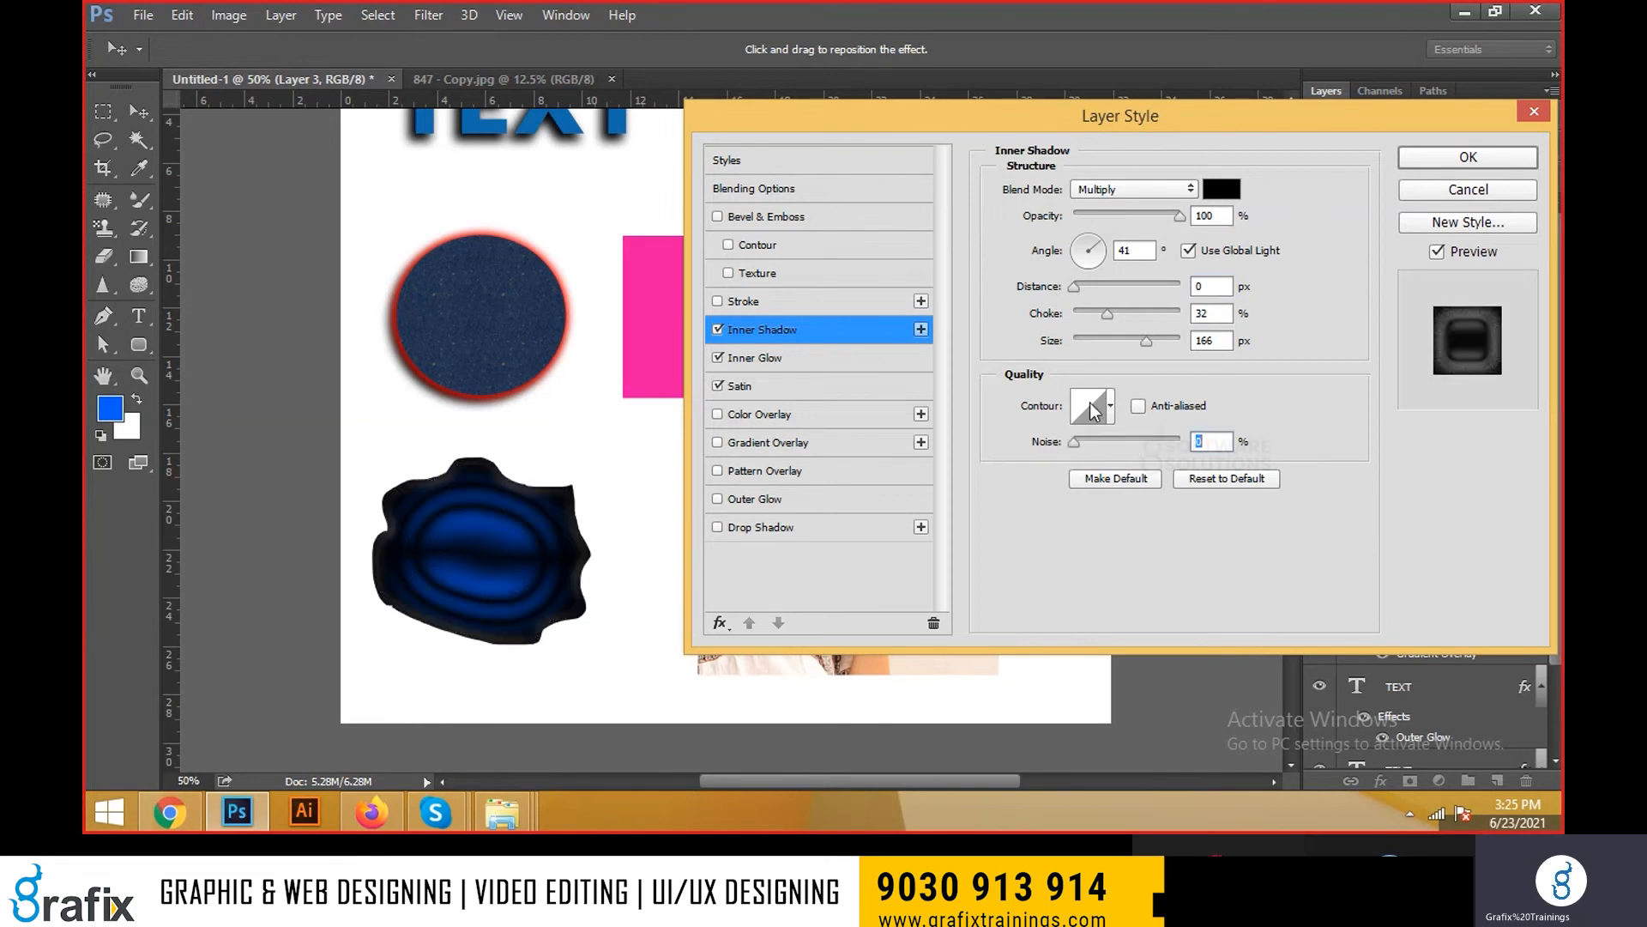
left_click(1441, 158)
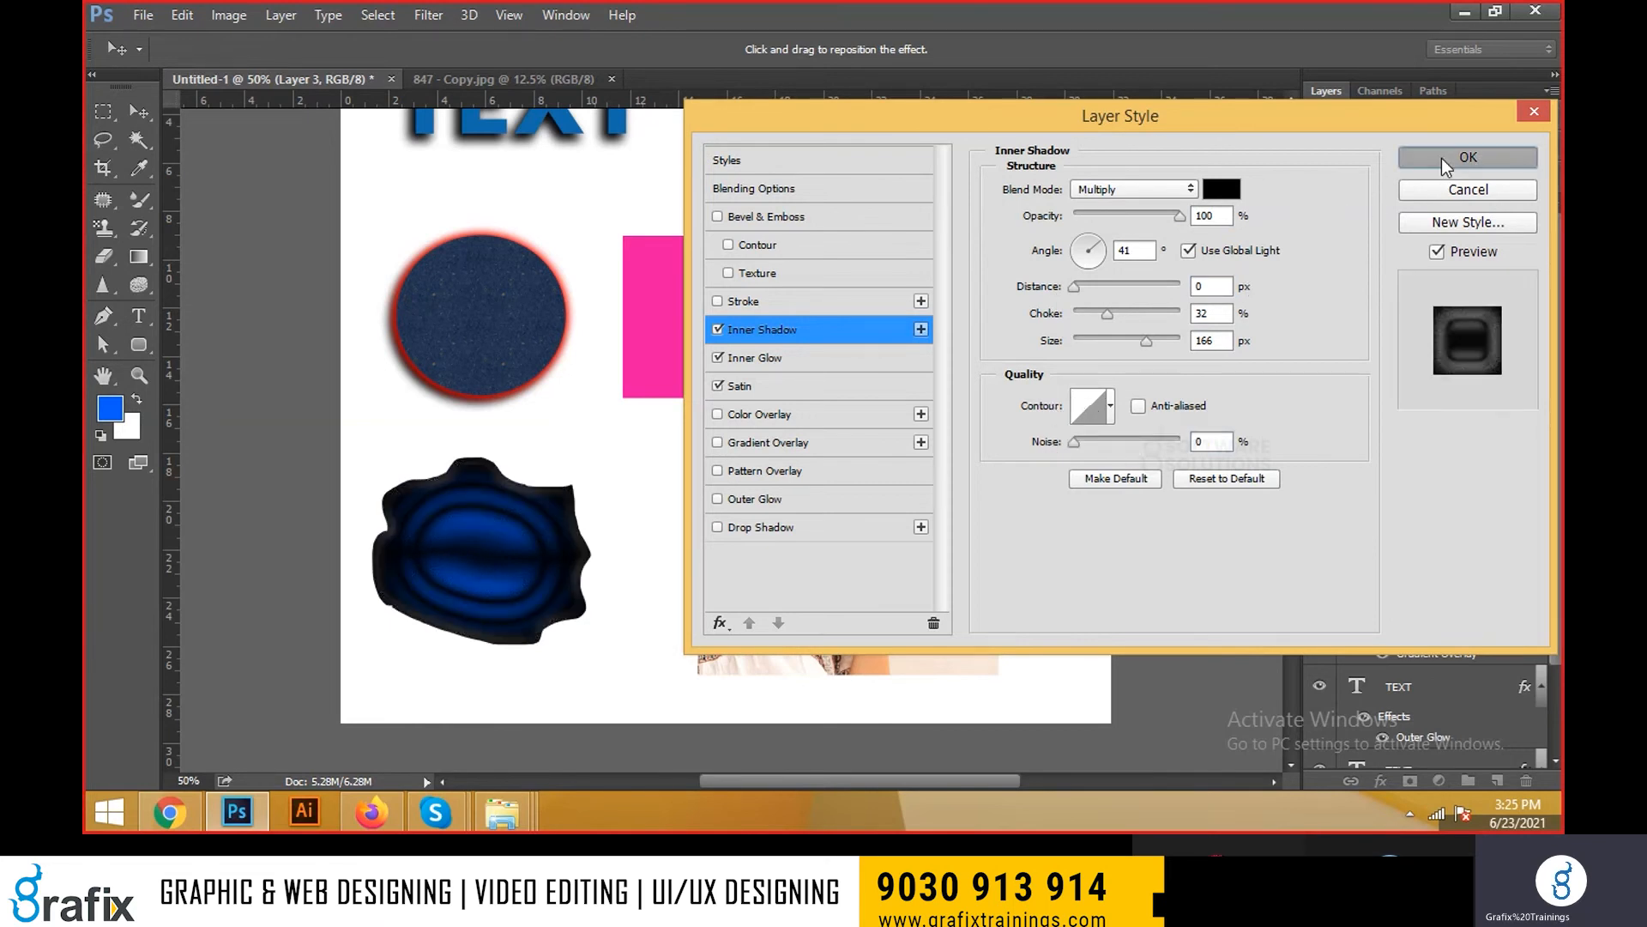
Scale down the photo of the curly-haired woman and place a duplicate of it to its right
right_click(954, 467)
left_click(963, 474)
mouse_move(957, 499)
left_mouse_down()
mouse_move(959, 483)
mouse_move(933, 504)
left_mouse_up()
key("ctrl+t")
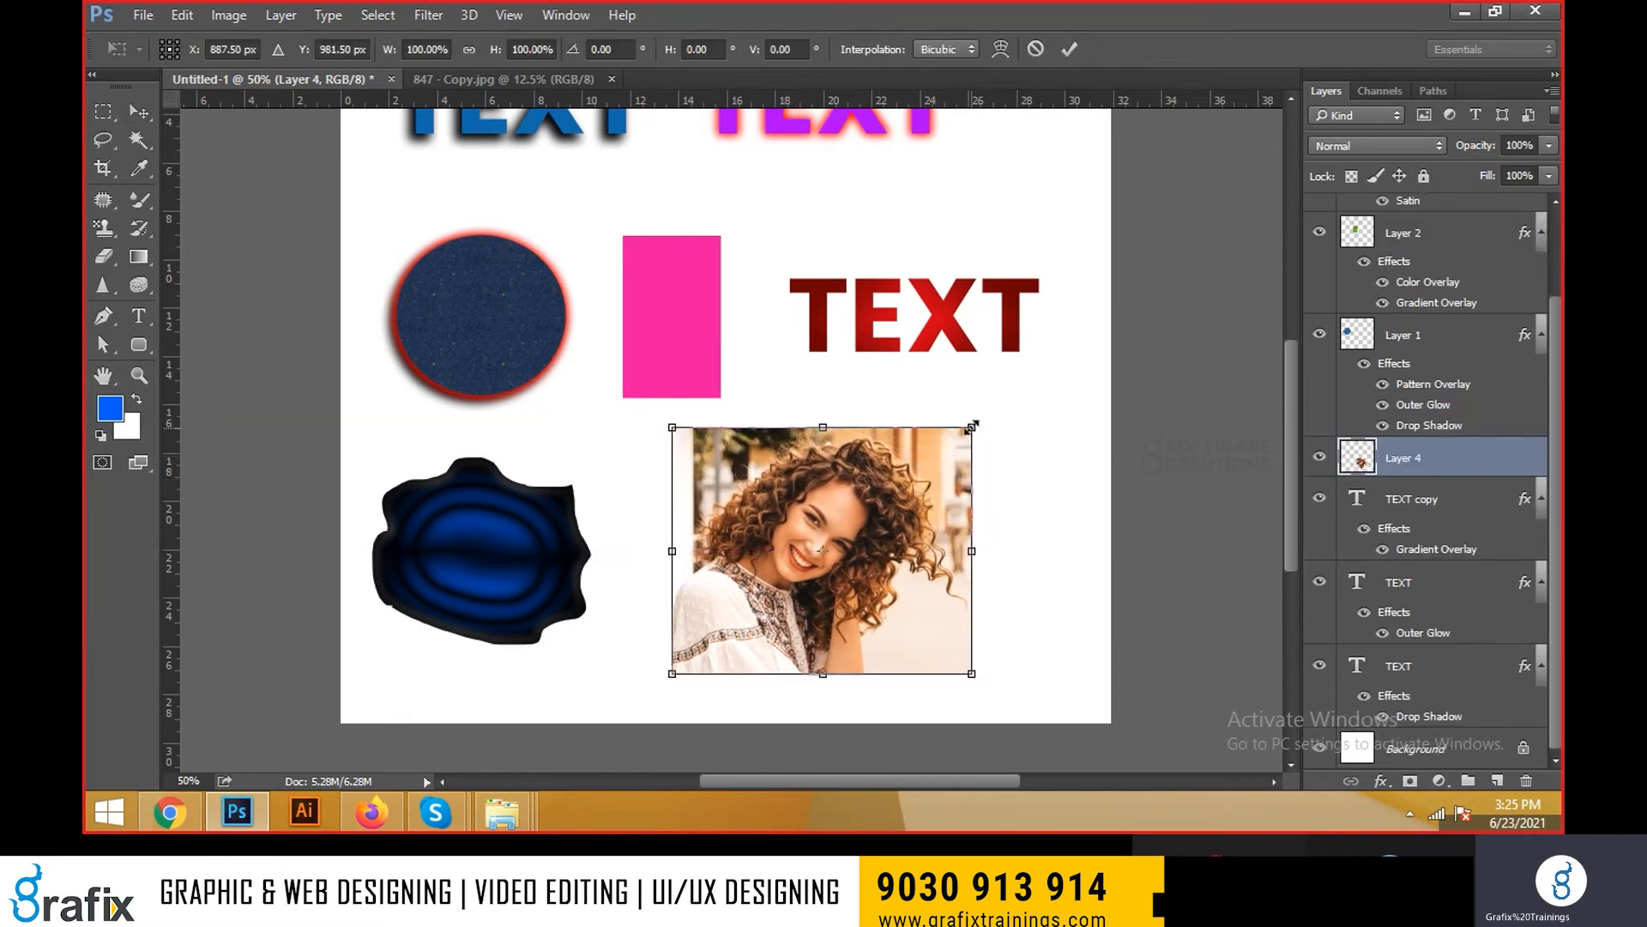
left_click_drag(971, 427, 896, 490)
left_click_drag(826, 560, 982, 566)
key("Return")
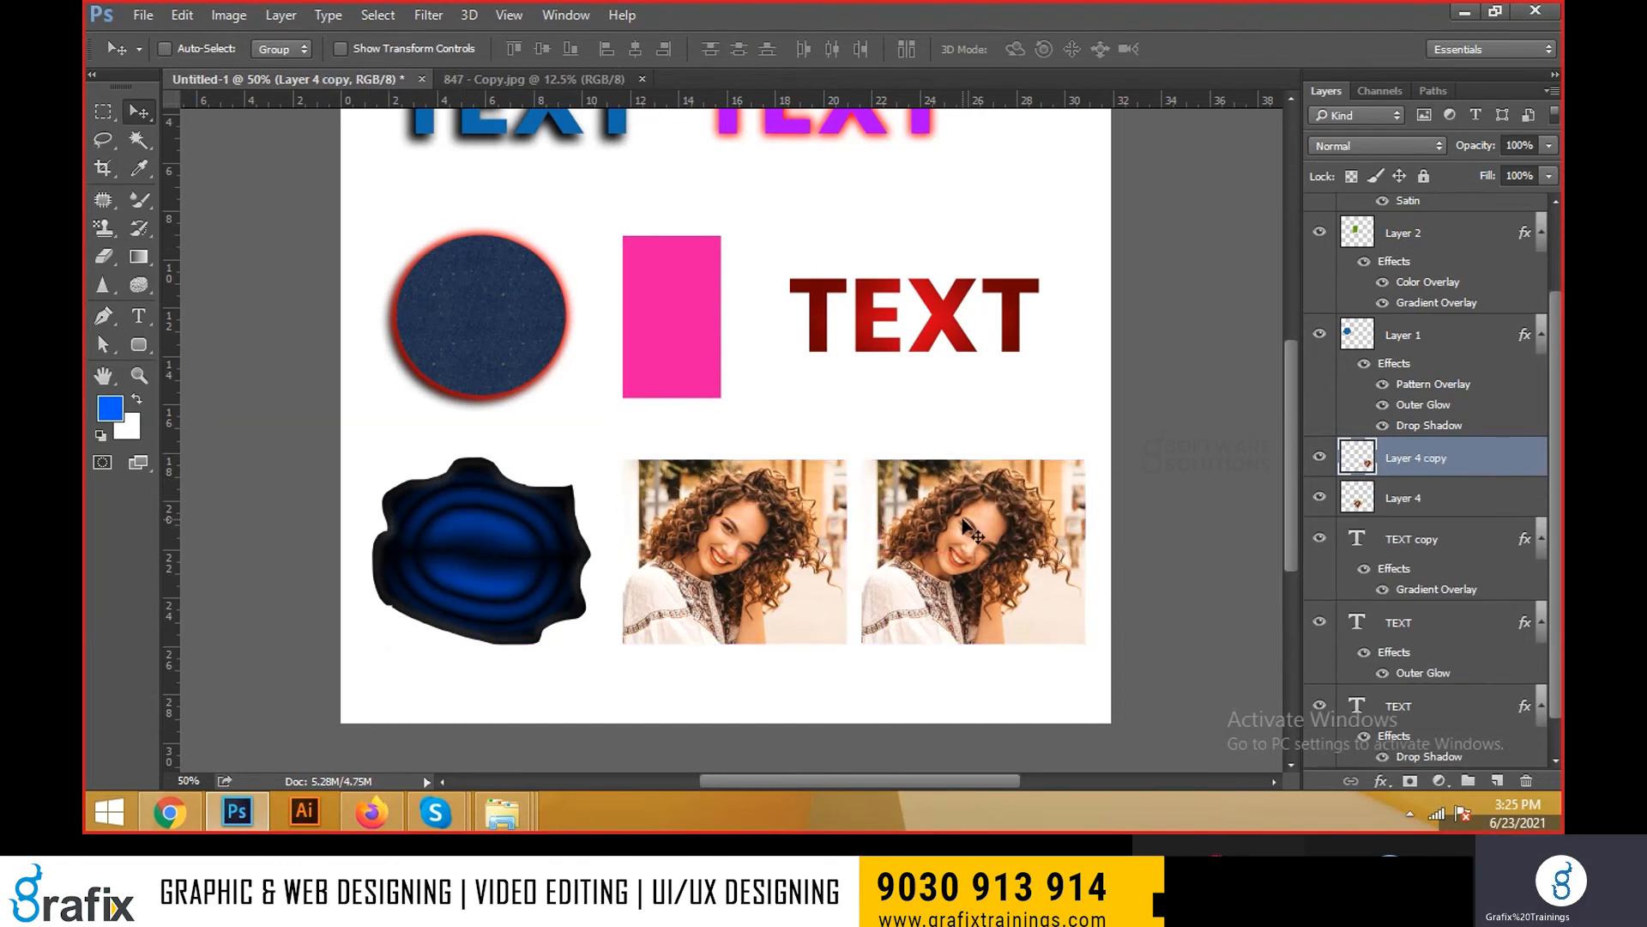
Nudge the original photo slightly left and give its layer a black 10 px Stroke positioned at Center
left_click_drag(811, 548, 803, 547)
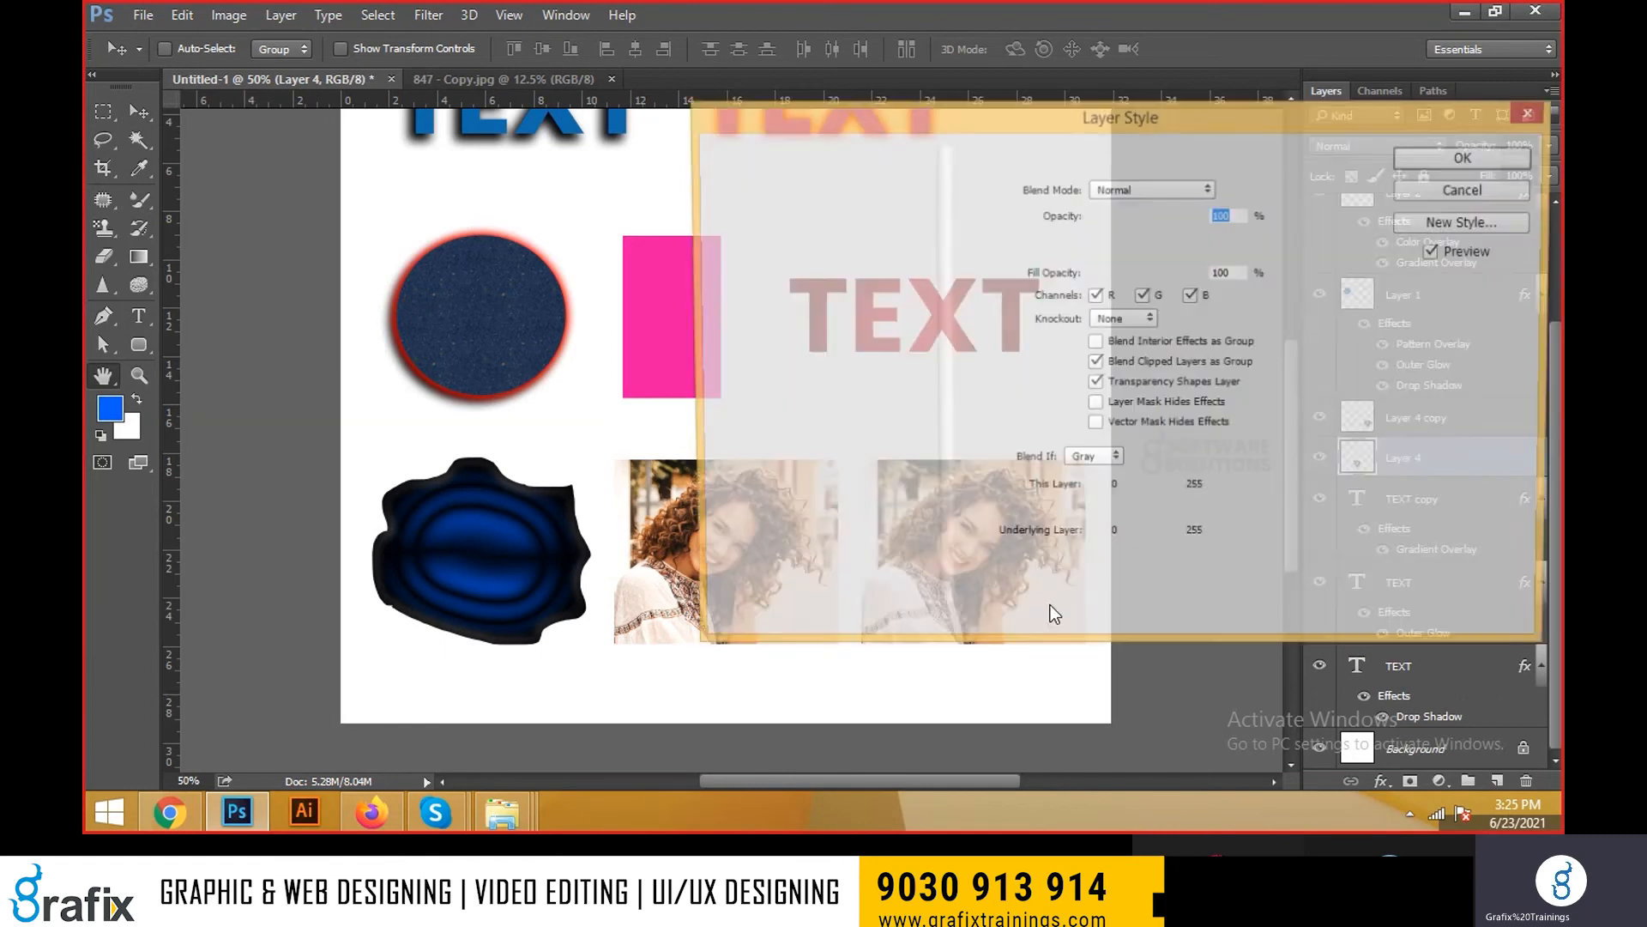
left_click(806, 301)
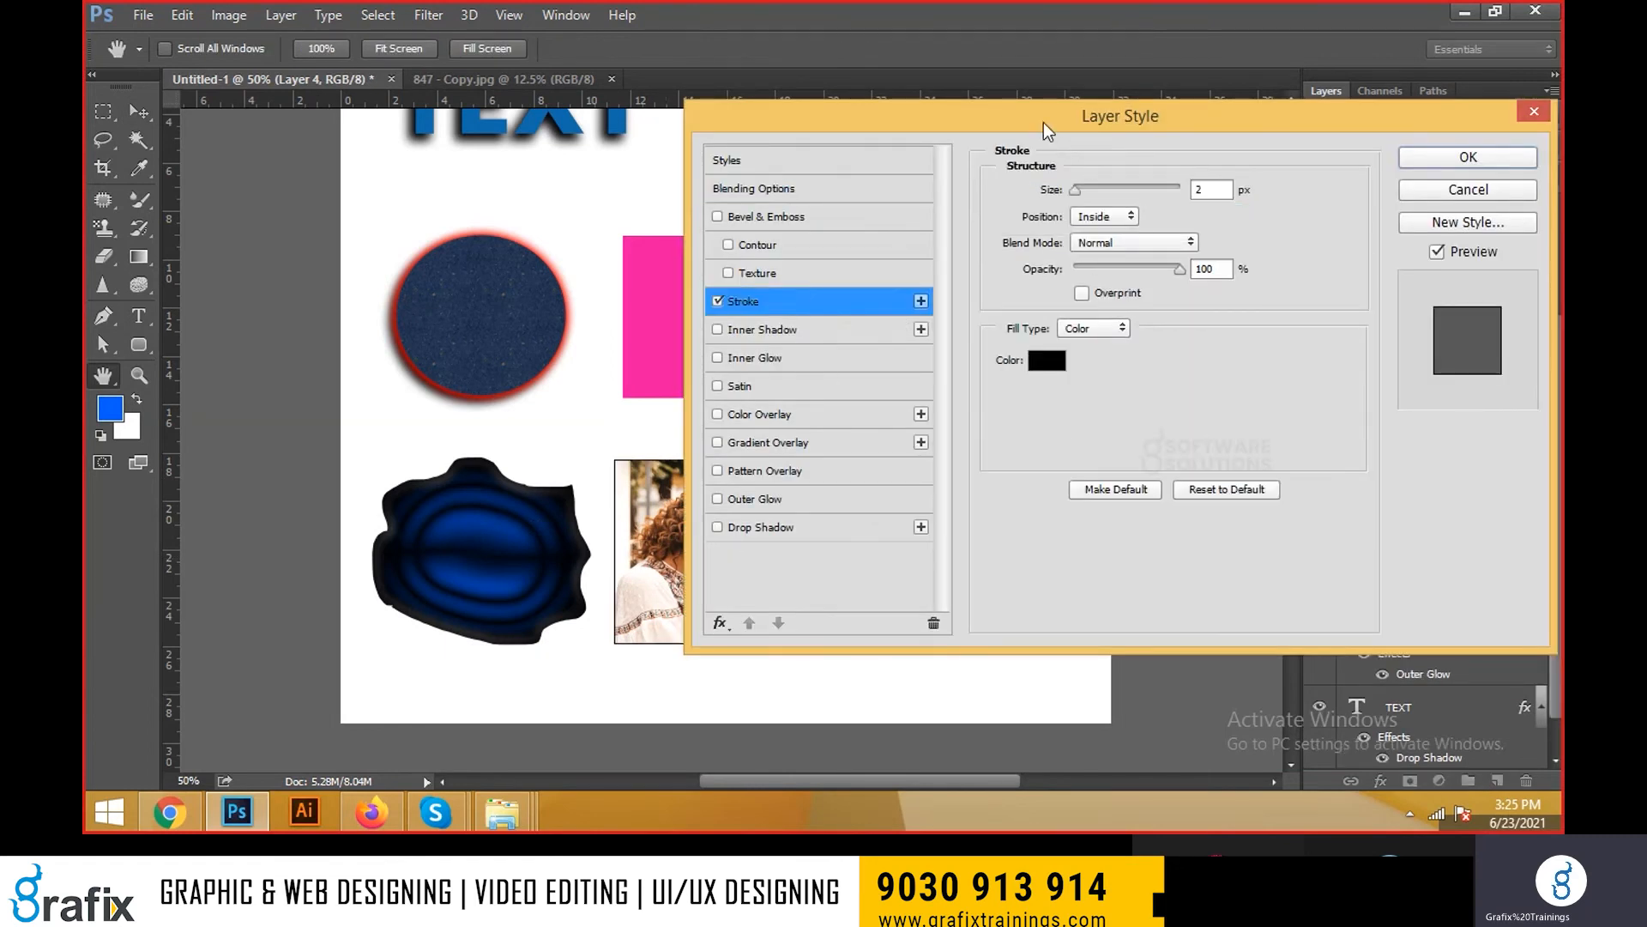
left_click_drag(1043, 122, 1243, 169)
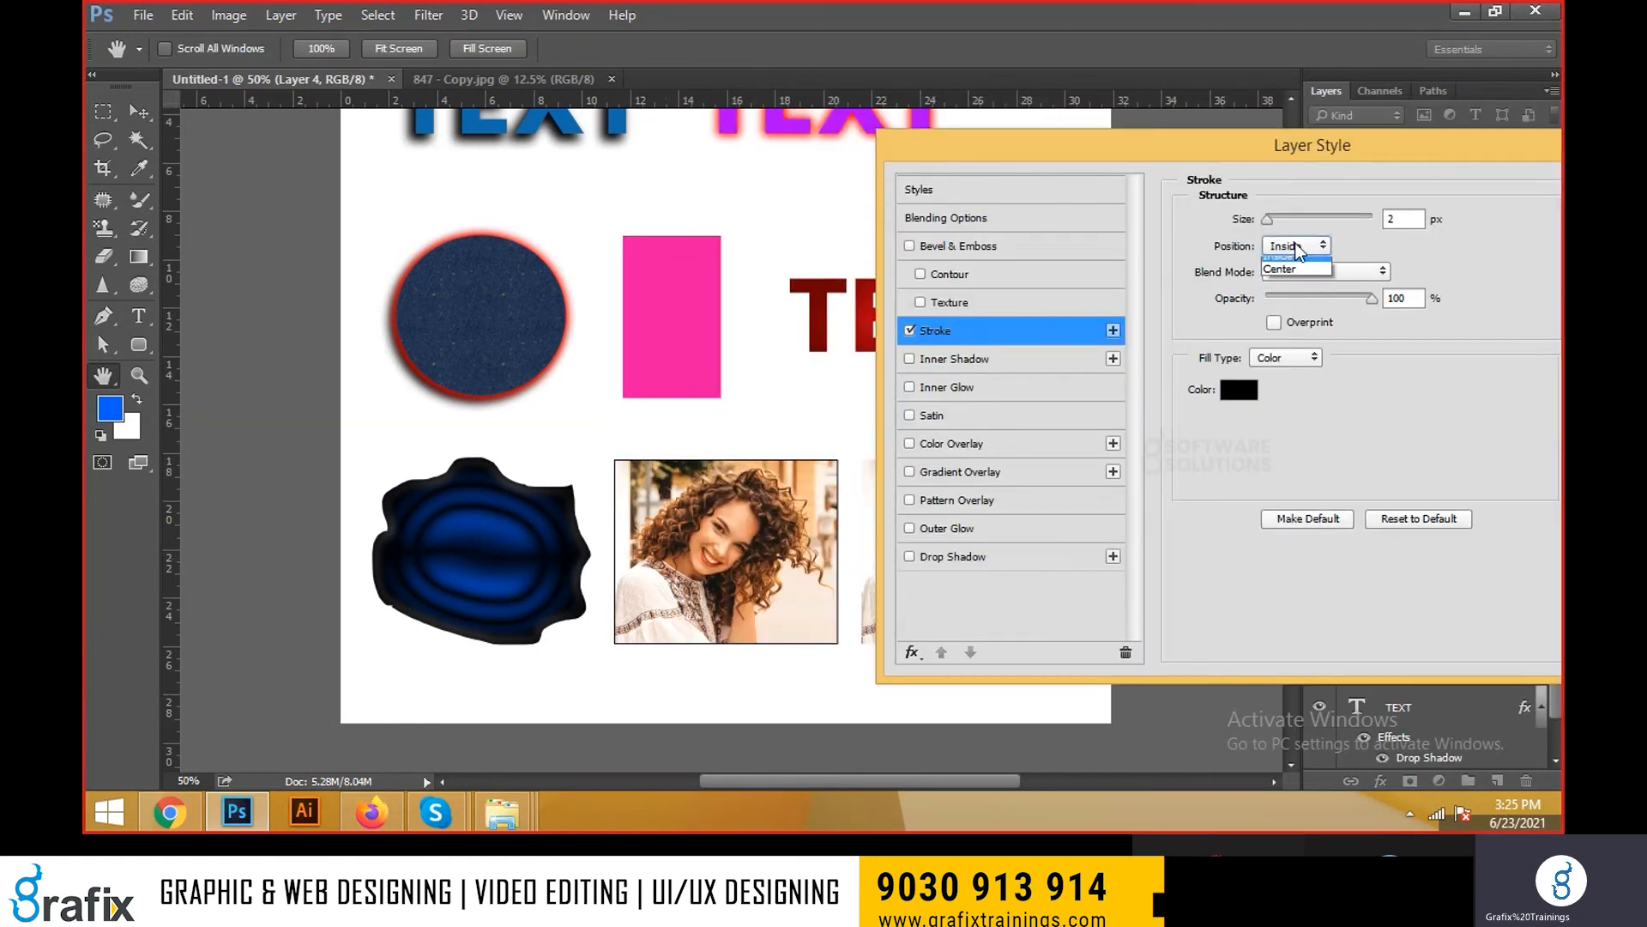
left_click(1292, 289)
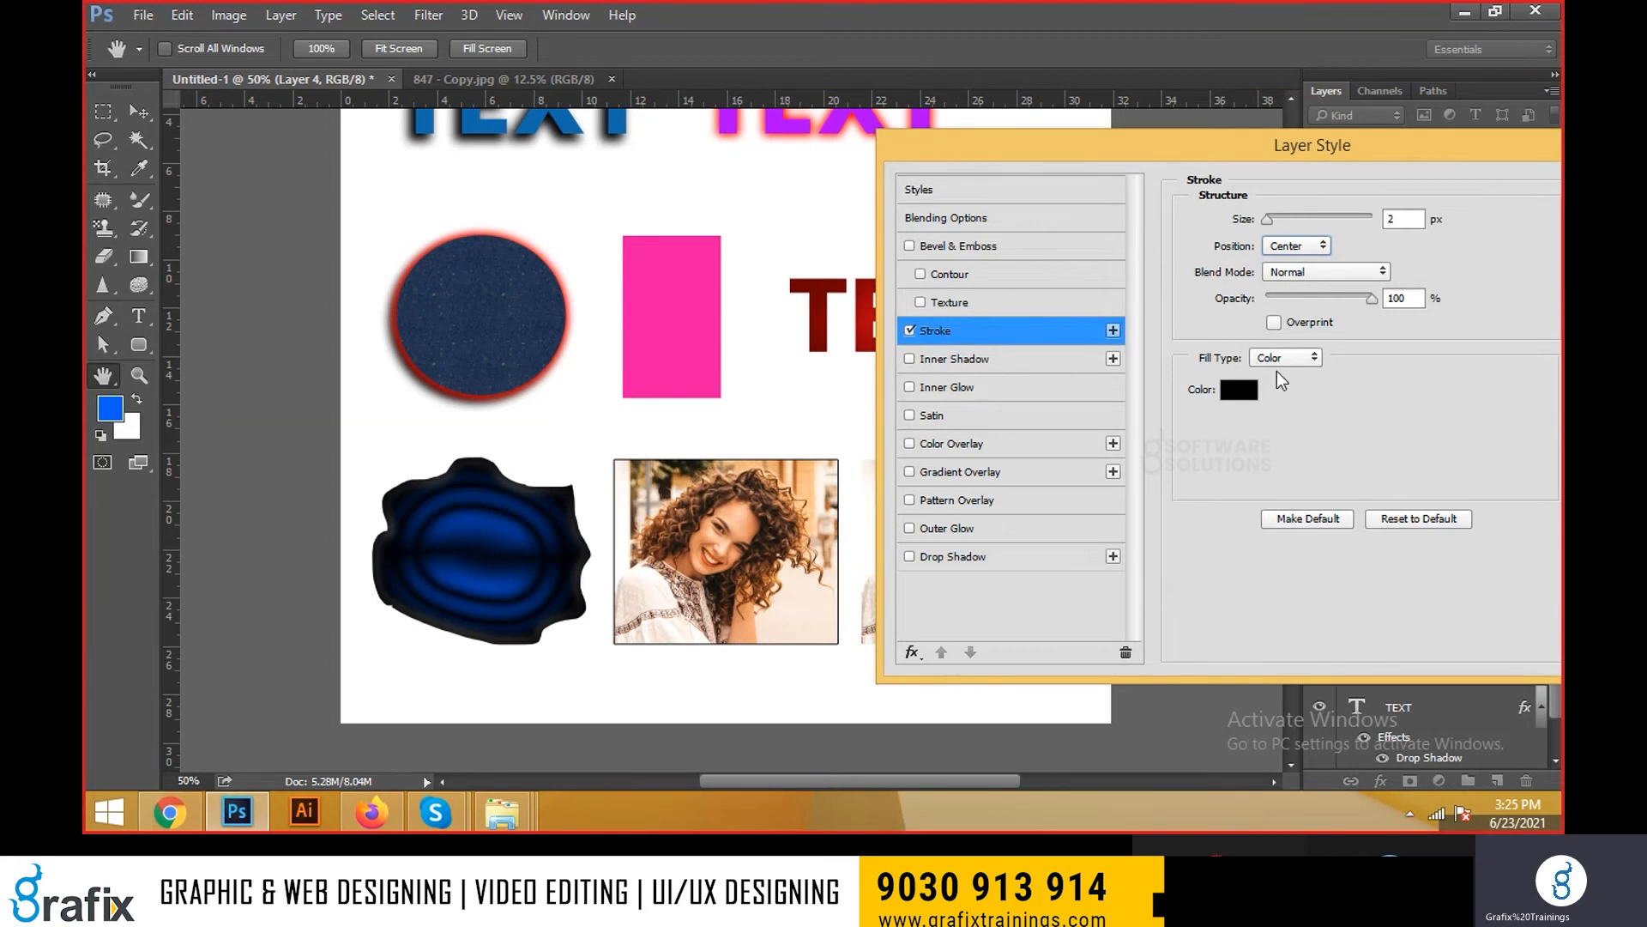
left_click_drag(1268, 220, 1278, 220)
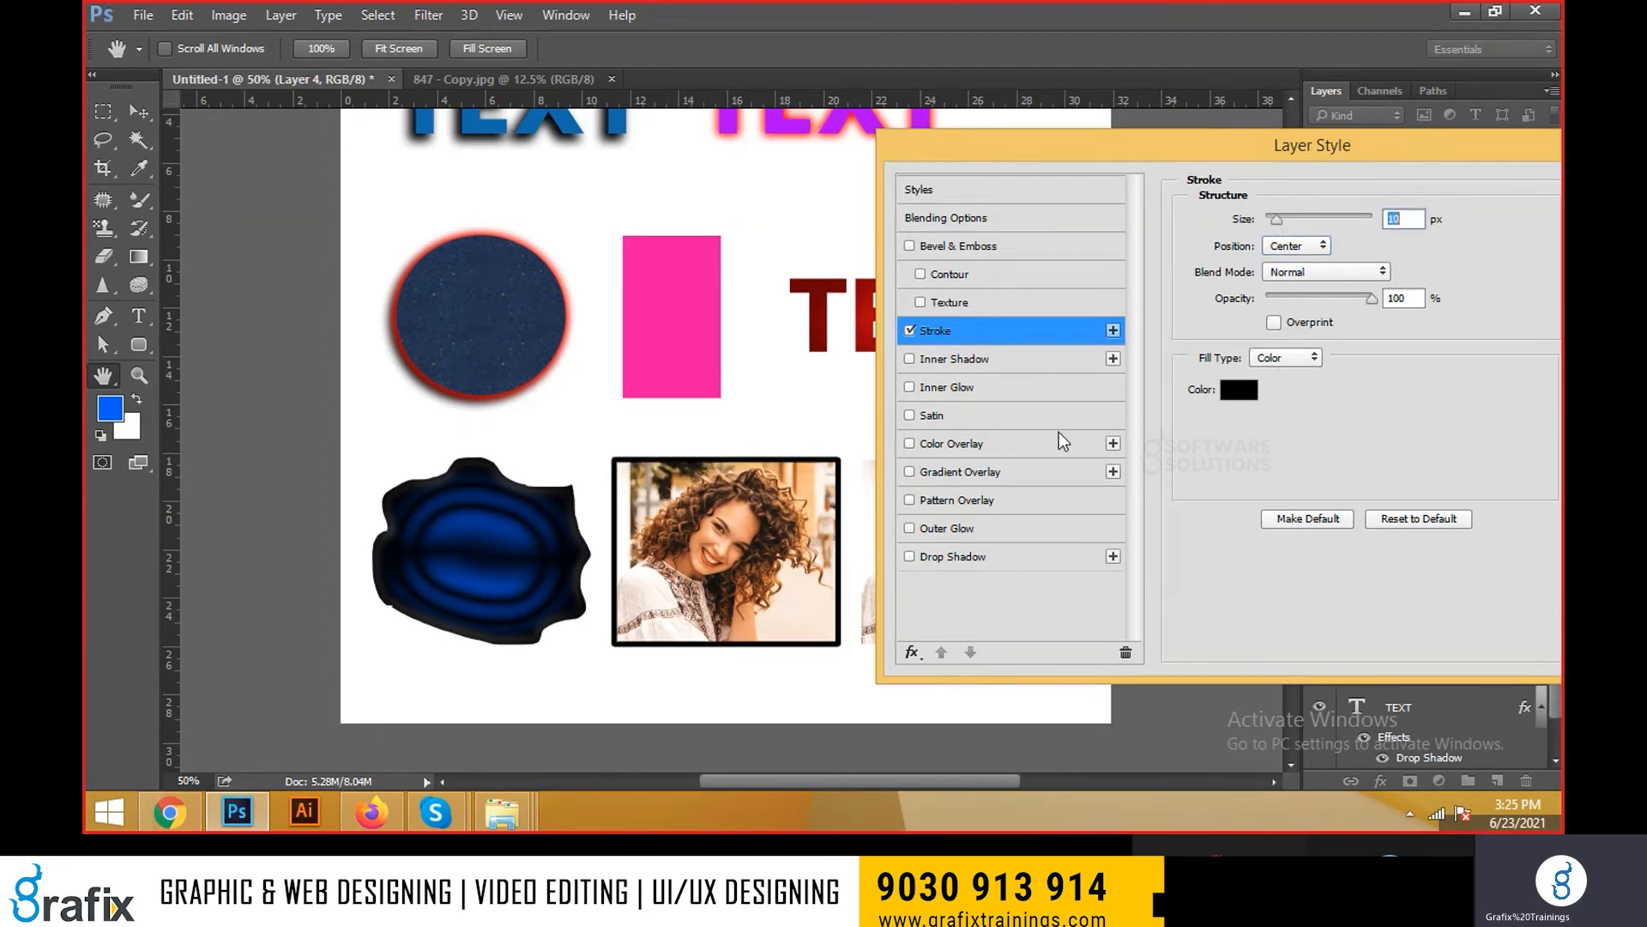
Preview the photo's stroke with the Outside position and return the position to Center
left_click(1296, 246)
left_click(1283, 265)
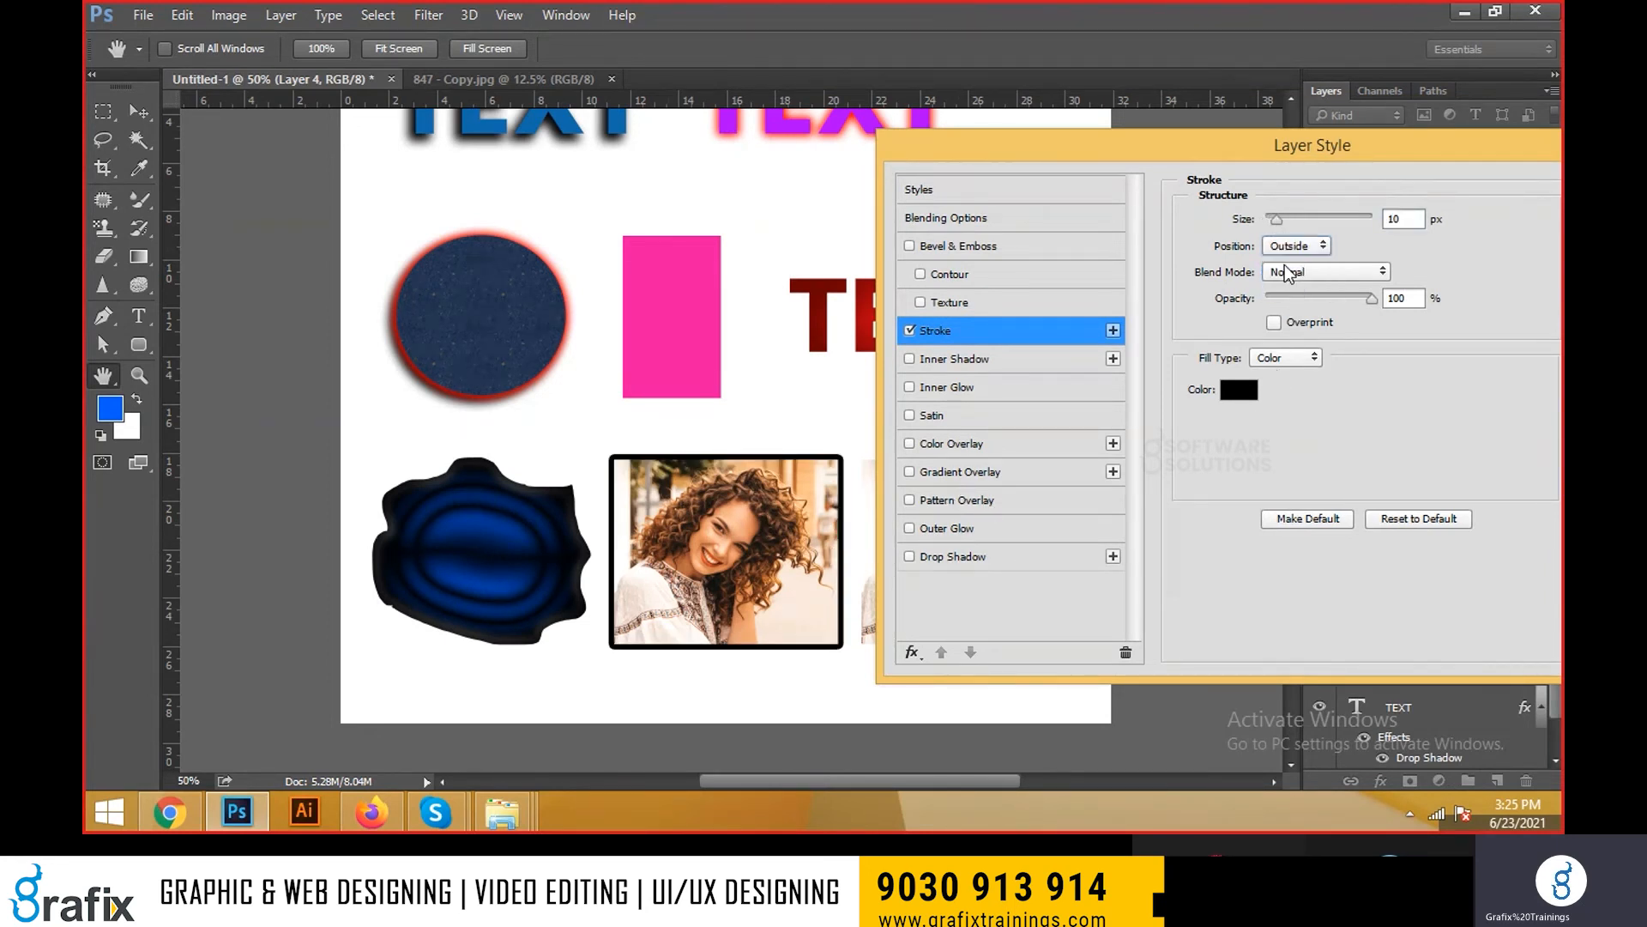
left_click(1295, 245)
left_click(1283, 291)
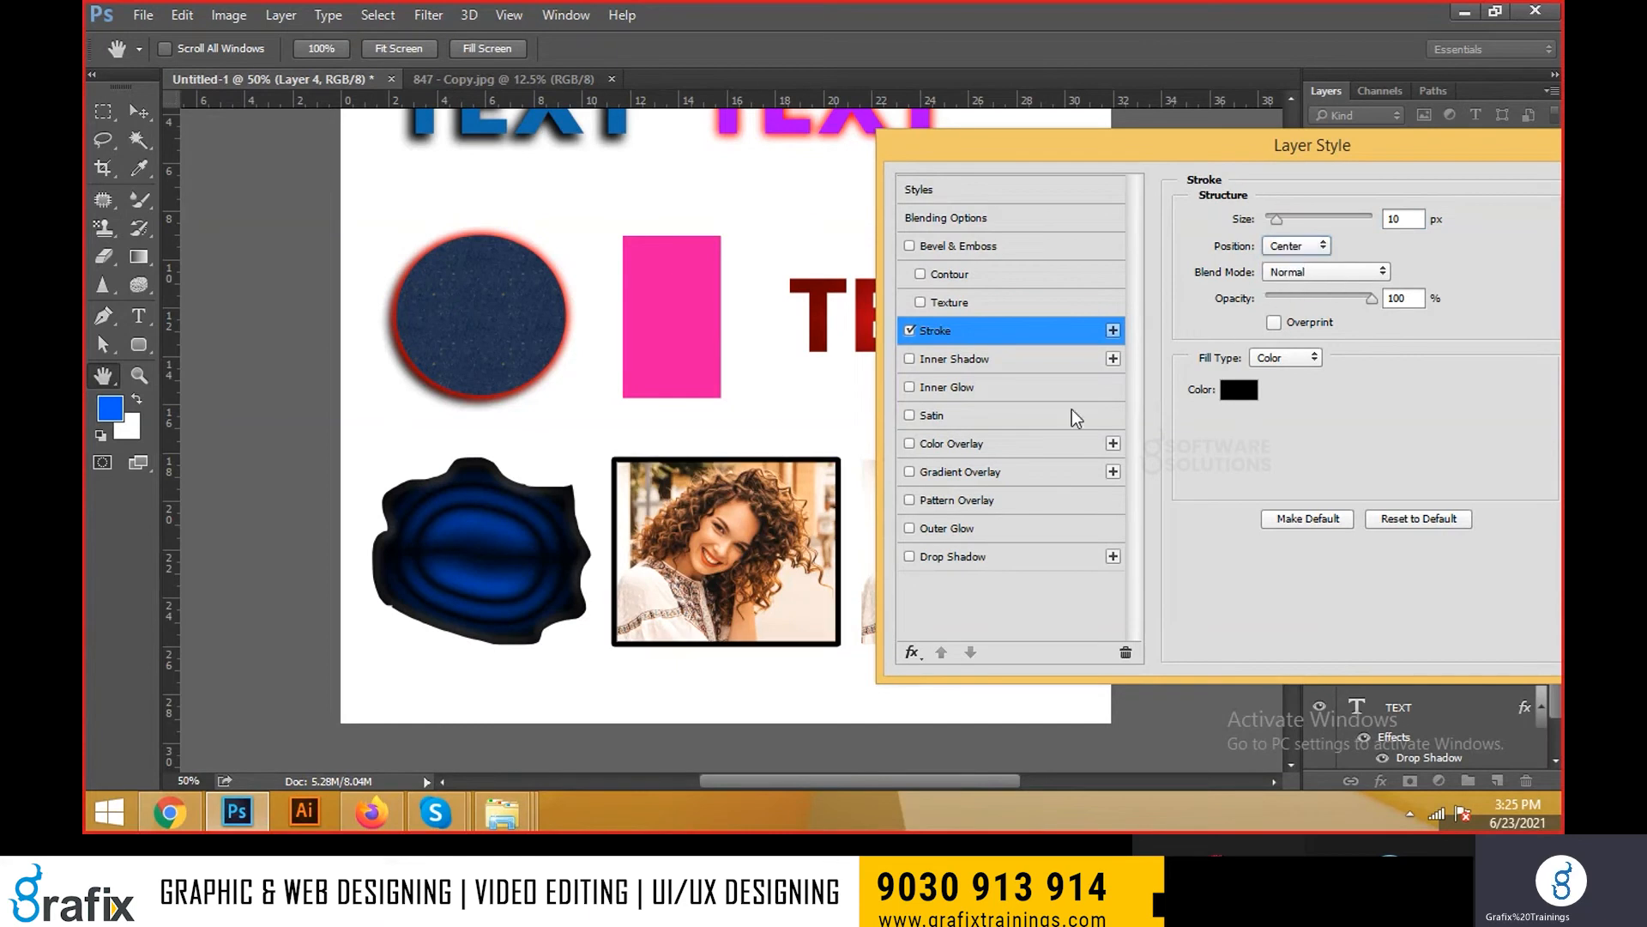
Set the photo's stroke position to Inside and its color to red ff0000
left_click(1287, 246)
left_click(1282, 277)
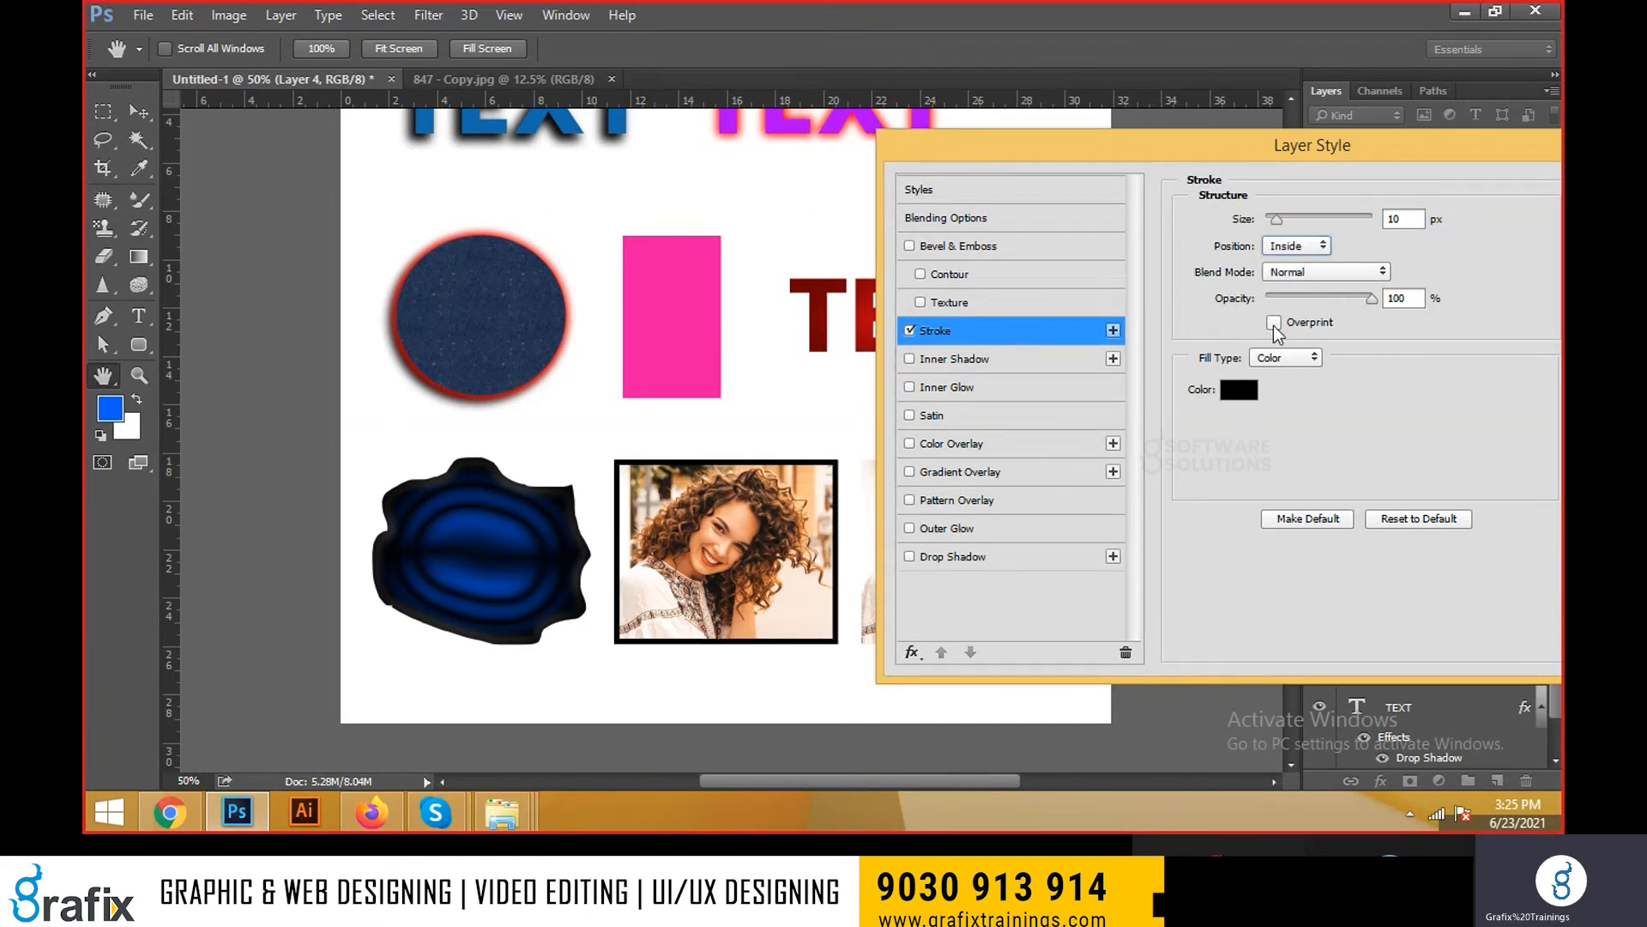
left_click(1239, 391)
type("ff0000")
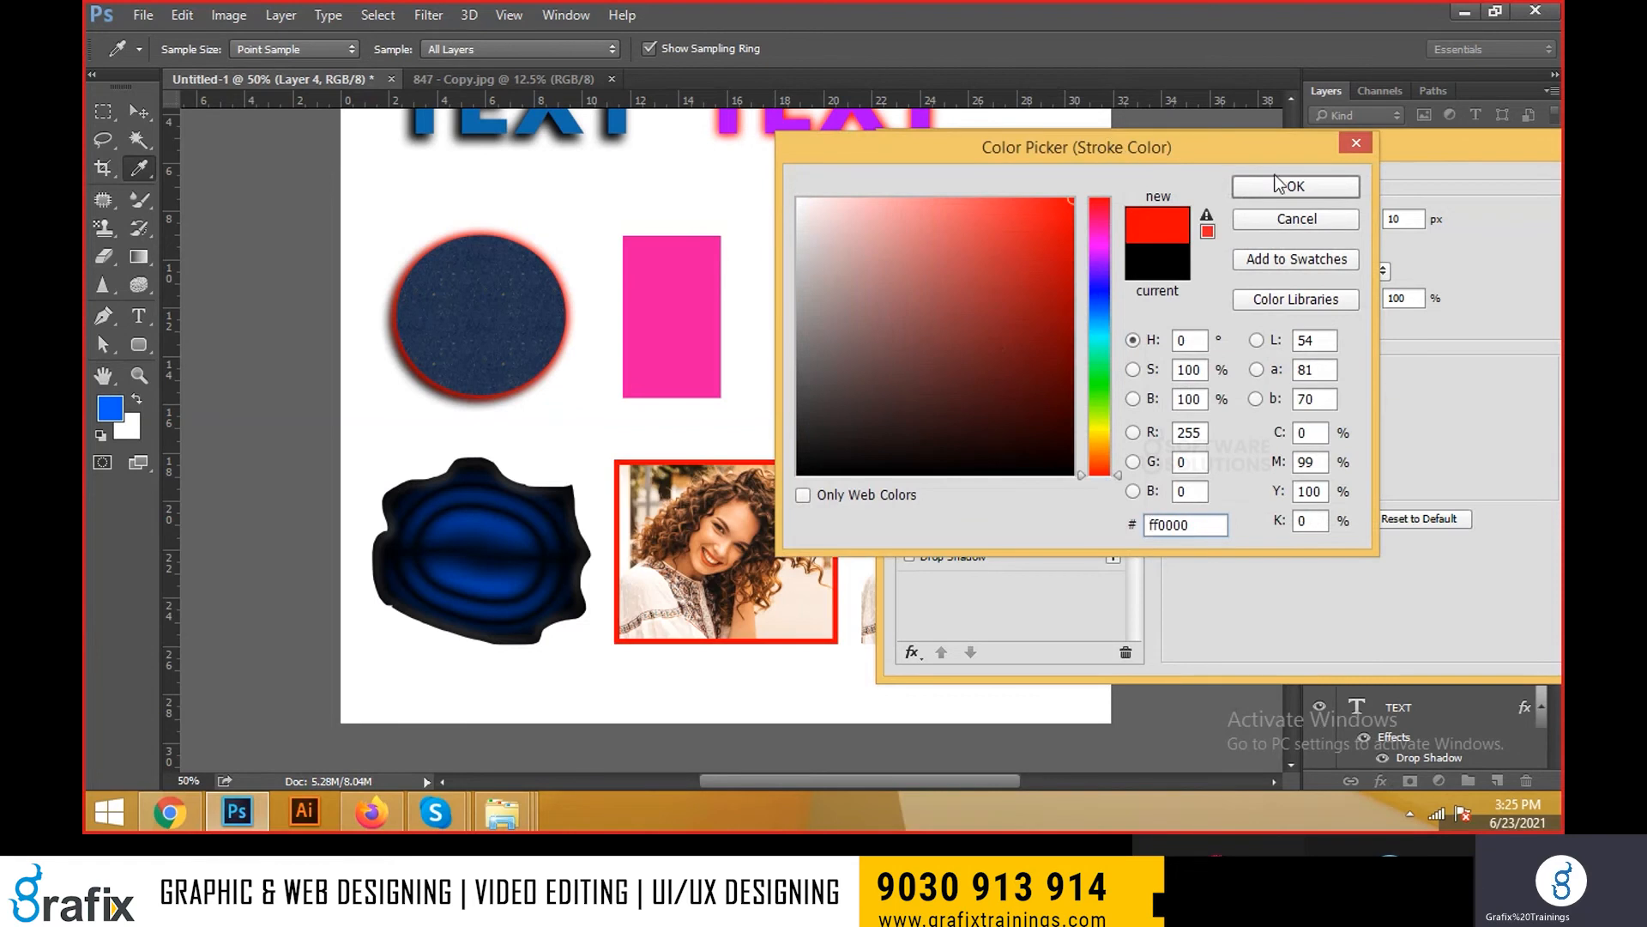
left_click(1298, 187)
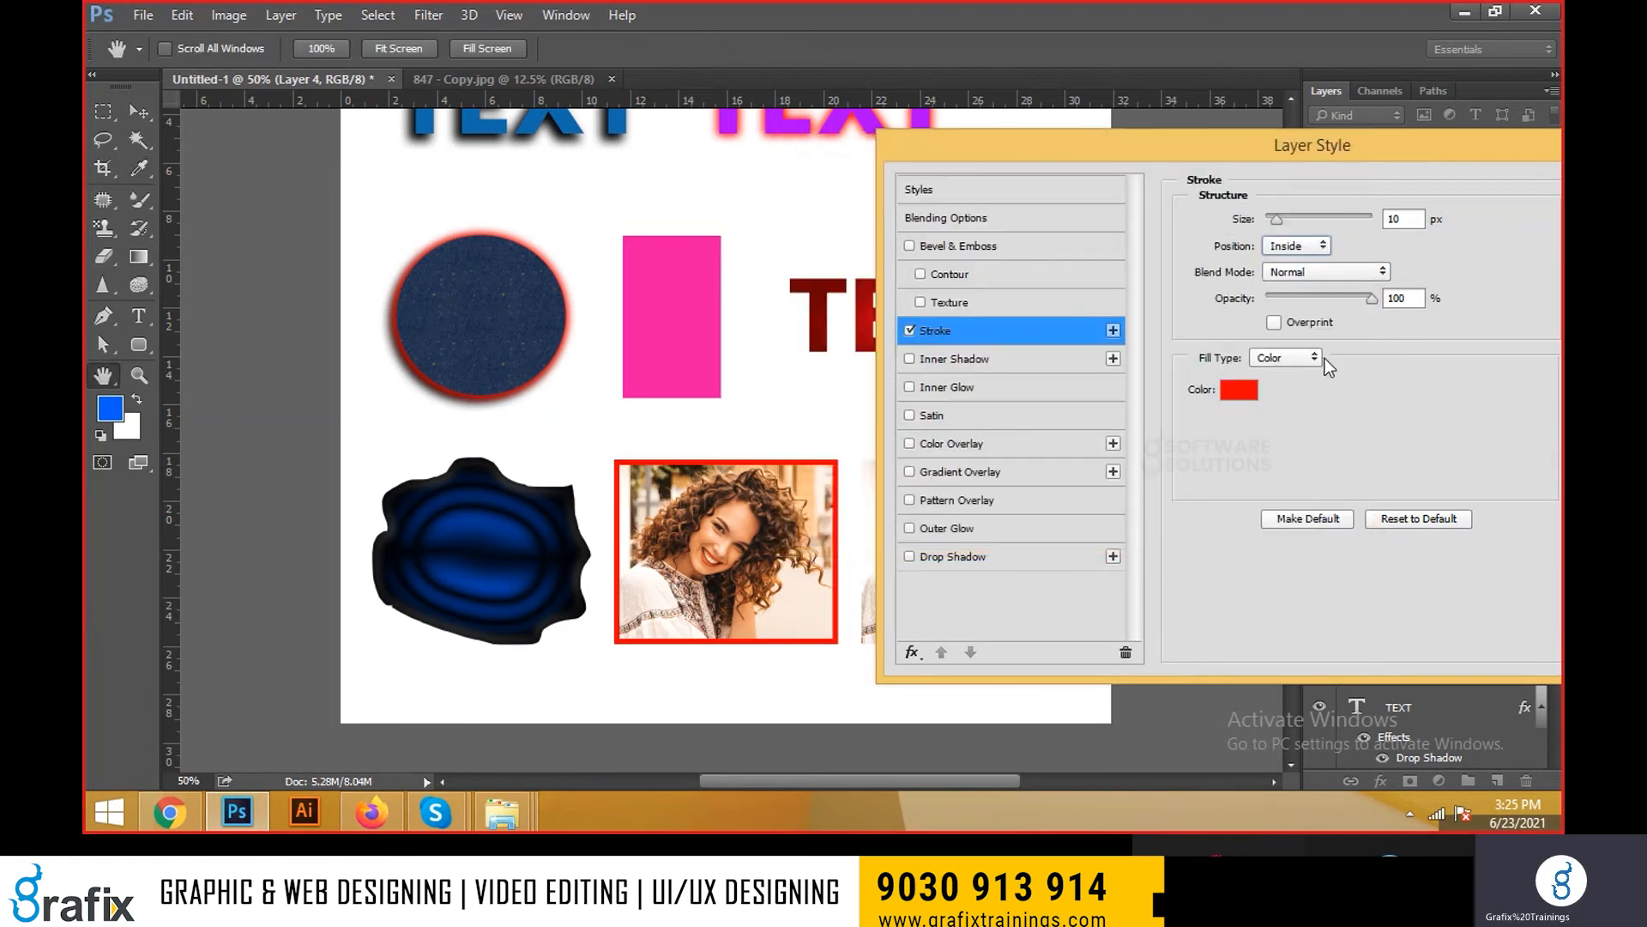
Change the stroke's fill type to Gradient, try several gradient presets and choose the rainbow one
left_click(1321, 358)
left_click(1310, 386)
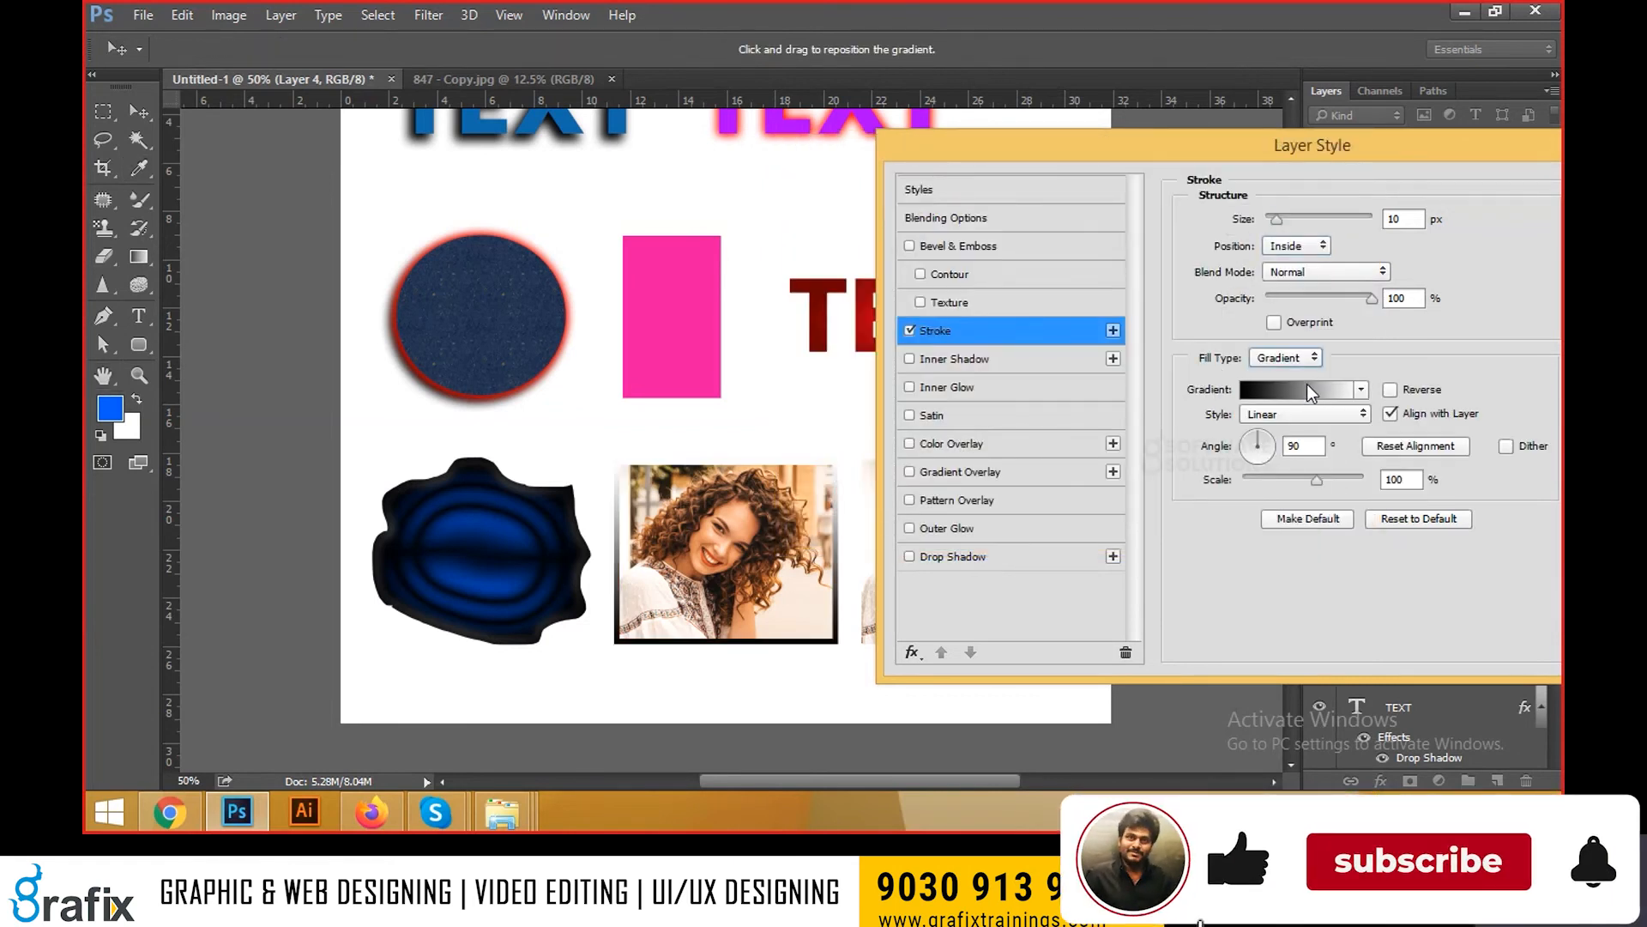
left_click(1361, 389)
left_click(1316, 432)
left_click(1333, 435)
left_click(1334, 466)
left_click(1365, 467)
left_click(1365, 435)
left_click(1196, 470)
left_click(1196, 504)
left_click(1232, 503)
left_click(1231, 472)
left_click(1195, 473)
left_click(1193, 506)
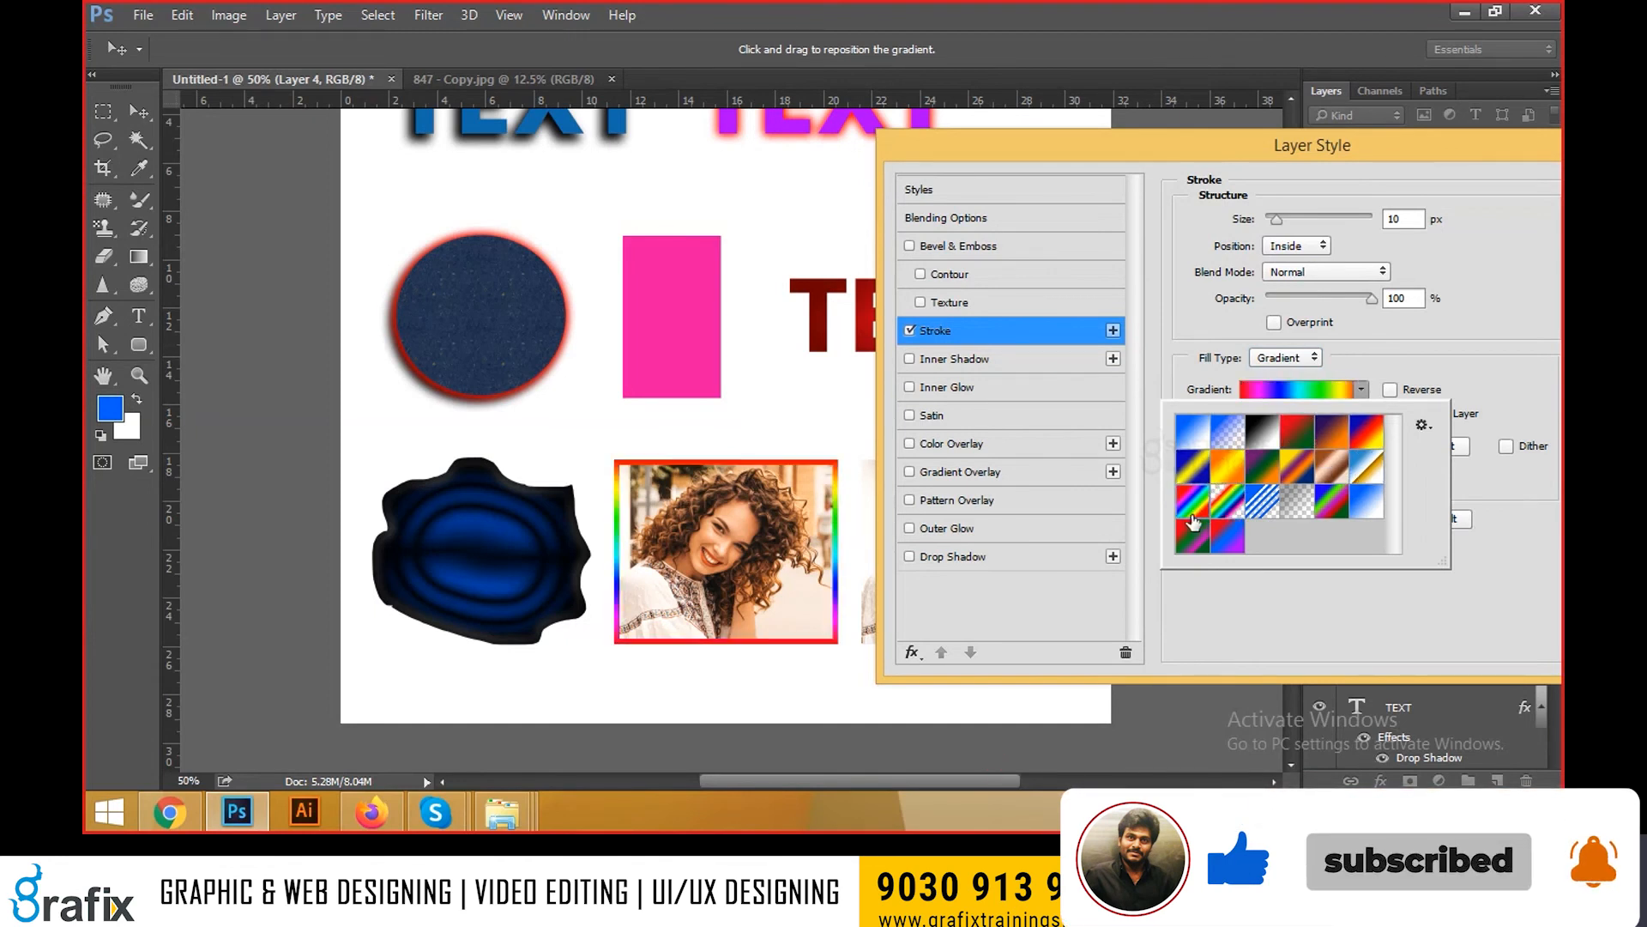
left_click(1517, 347)
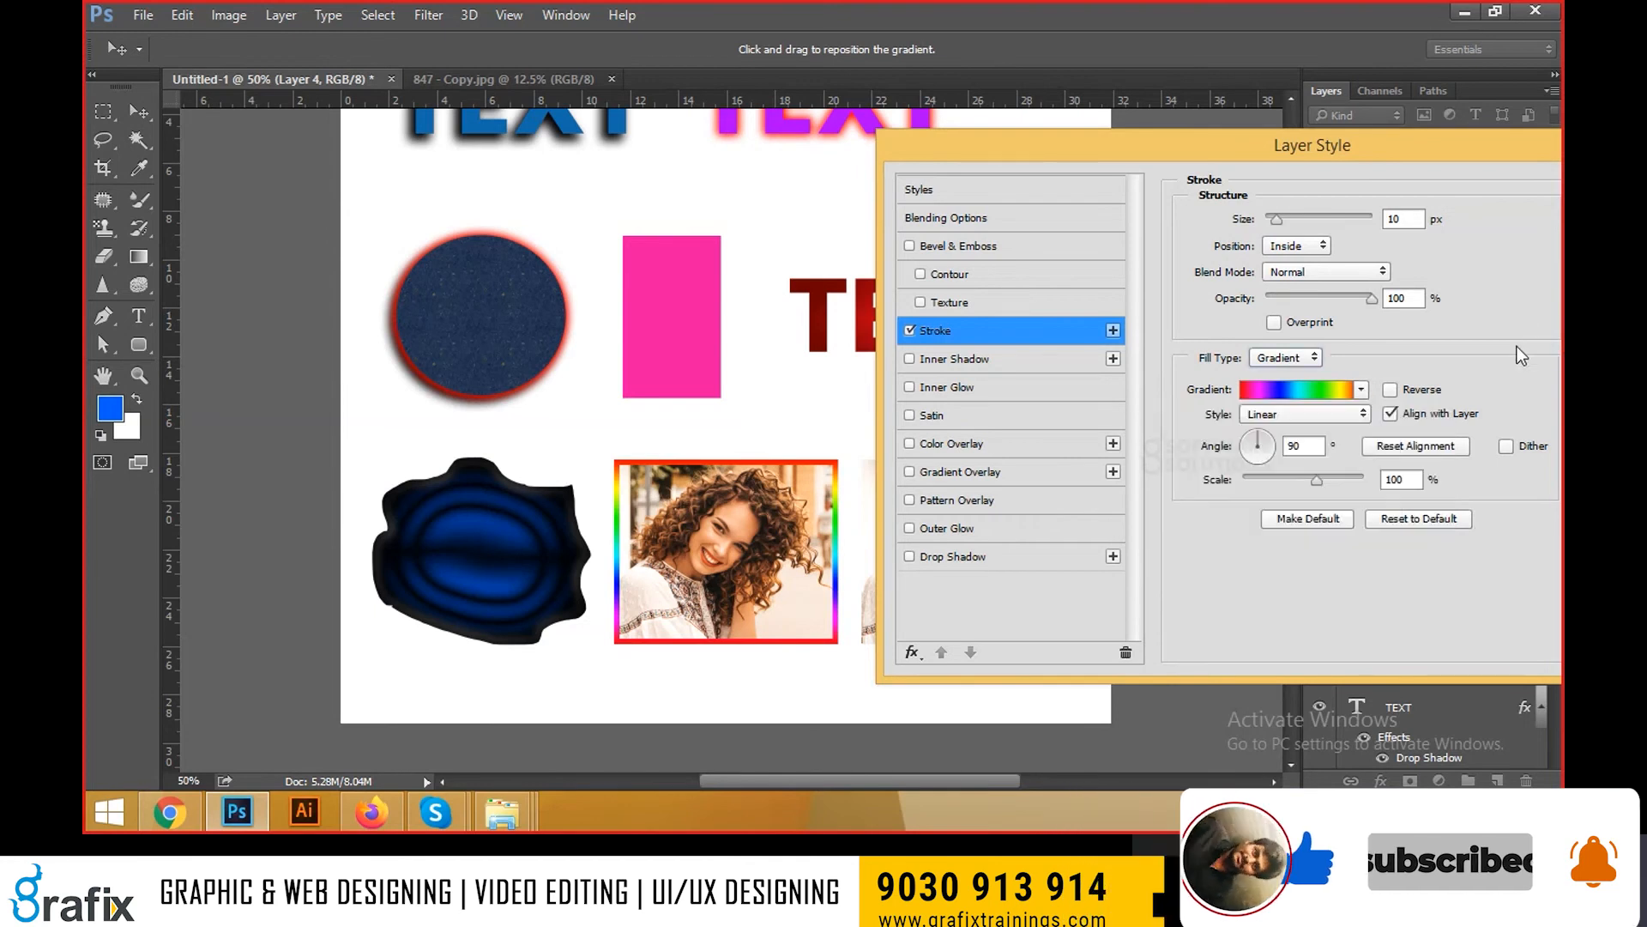
Preview several gradient styles on the photo's stroke and return the style to Linear
left_click(1301, 415)
left_click(1300, 446)
left_click(1297, 420)
left_click(1302, 459)
left_click(1301, 424)
left_click(1305, 471)
left_click(1299, 414)
left_click(1290, 477)
left_click(1299, 414)
left_click(1309, 429)
Reverse the stroke's rainbow gradient, set the stroke size to 13 px and apply the layer style
left_click(1391, 390)
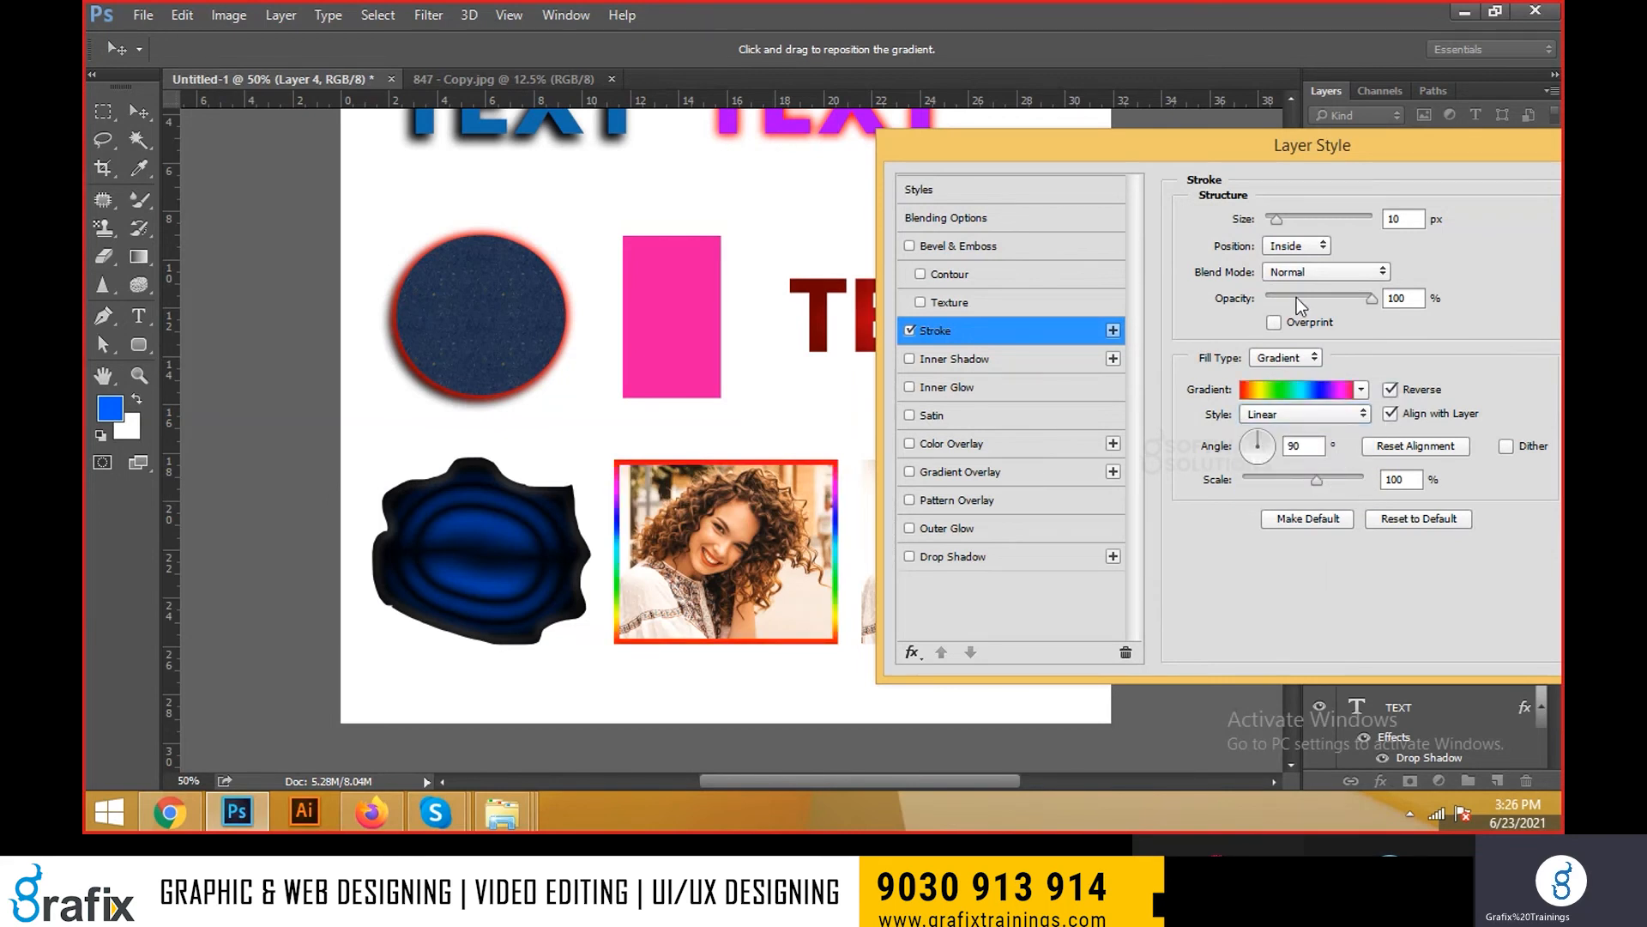
left_click_drag(1277, 220, 1279, 228)
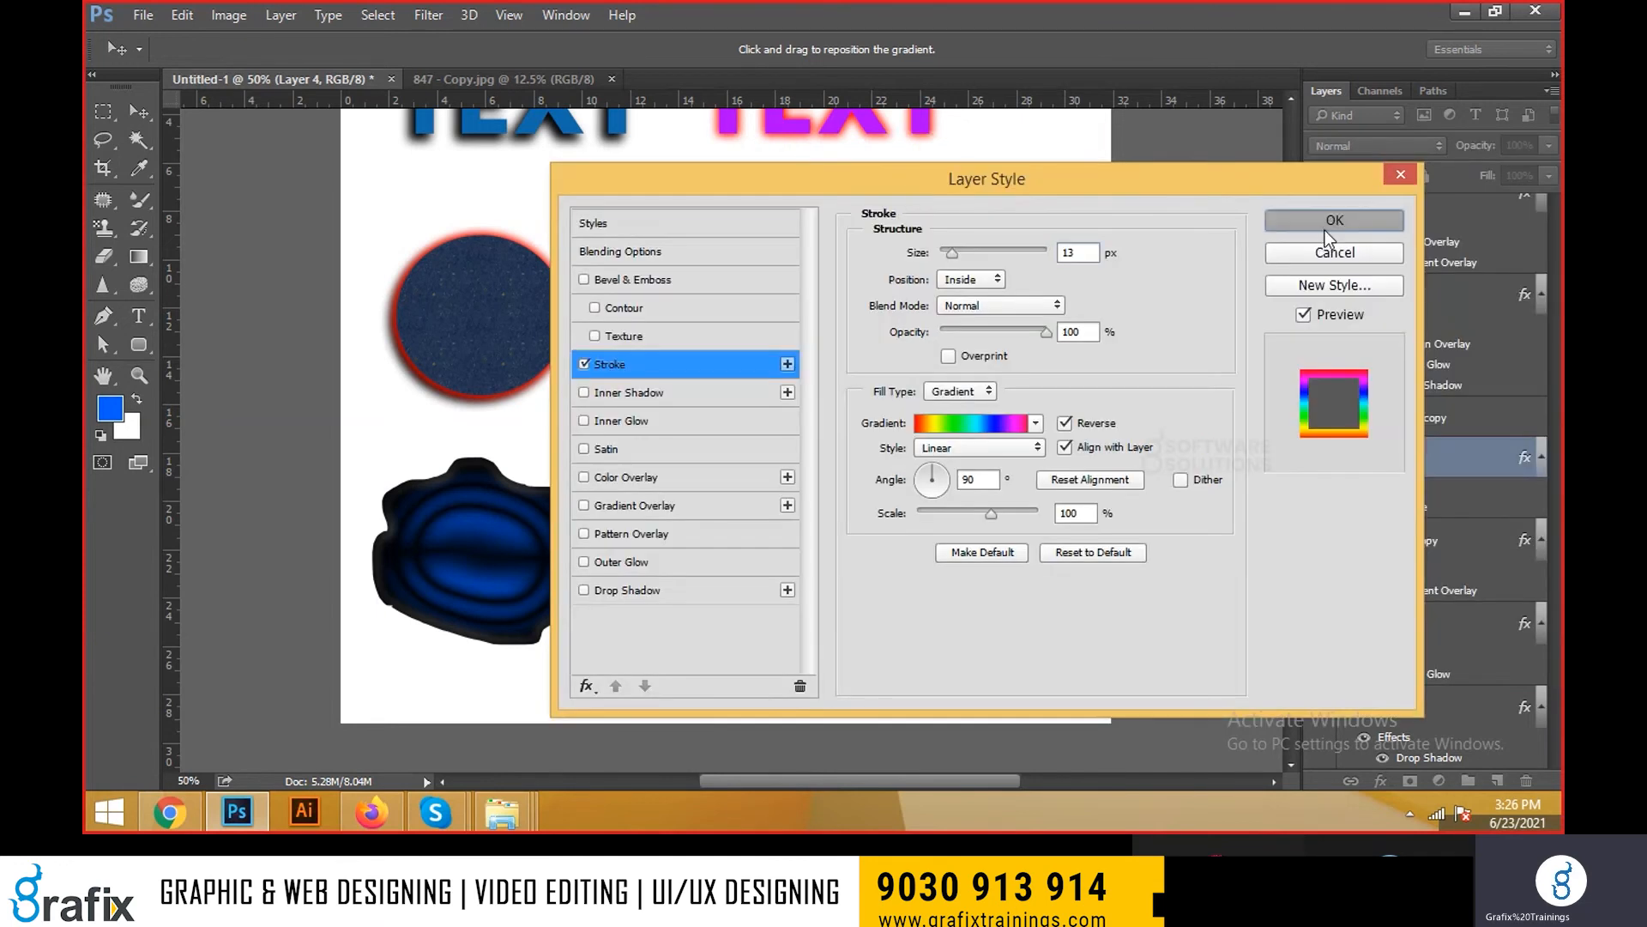
left_click(1382, 169)
Add Bevel & Emboss to the pink rectangle's layer with the Inner Bevel style, 878% depth and 18 px size
scroll(687, 442, "up", 2)
right_click(668, 410)
left_click(697, 422)
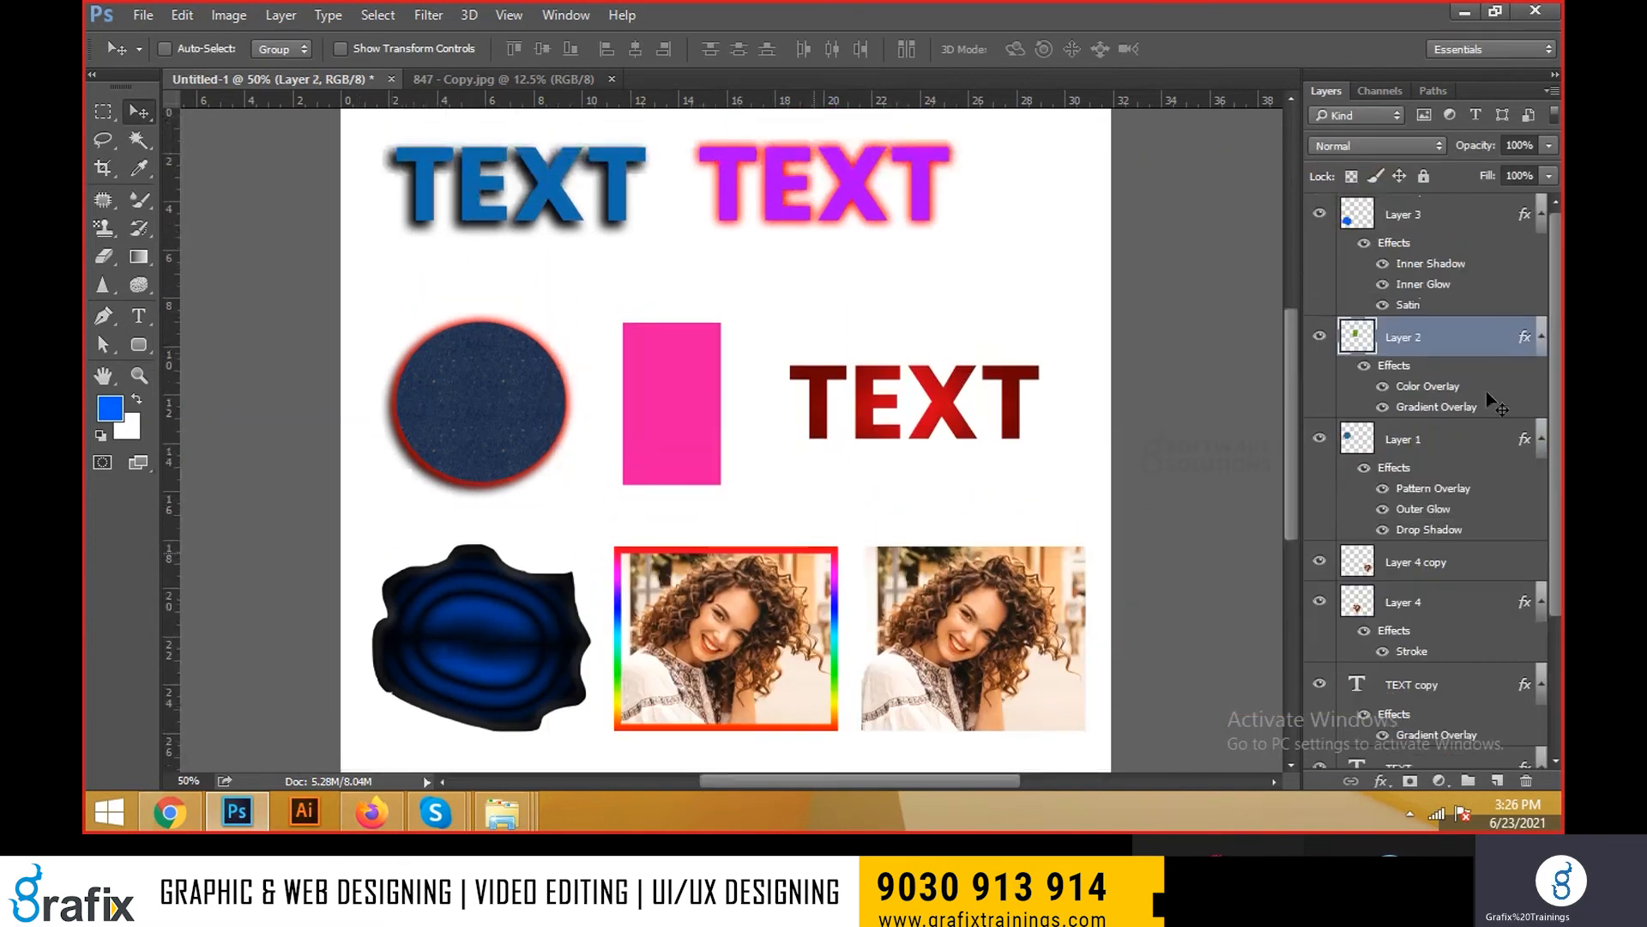
double_click(1474, 349)
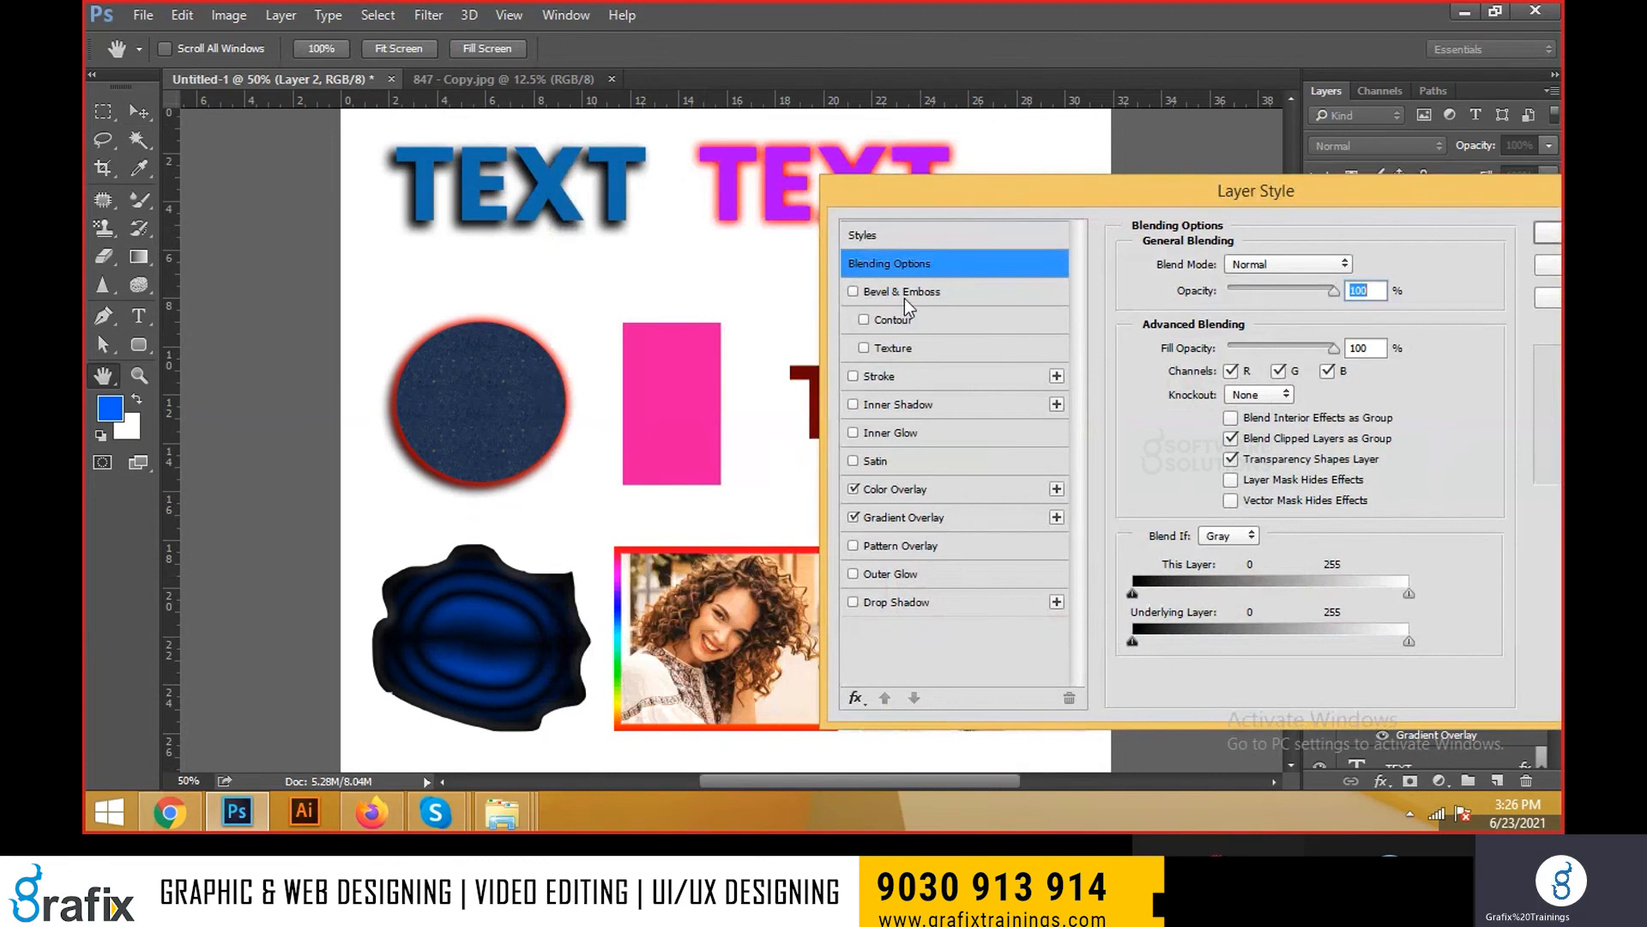
left_click(904, 297)
left_click_drag(1227, 315, 1289, 316)
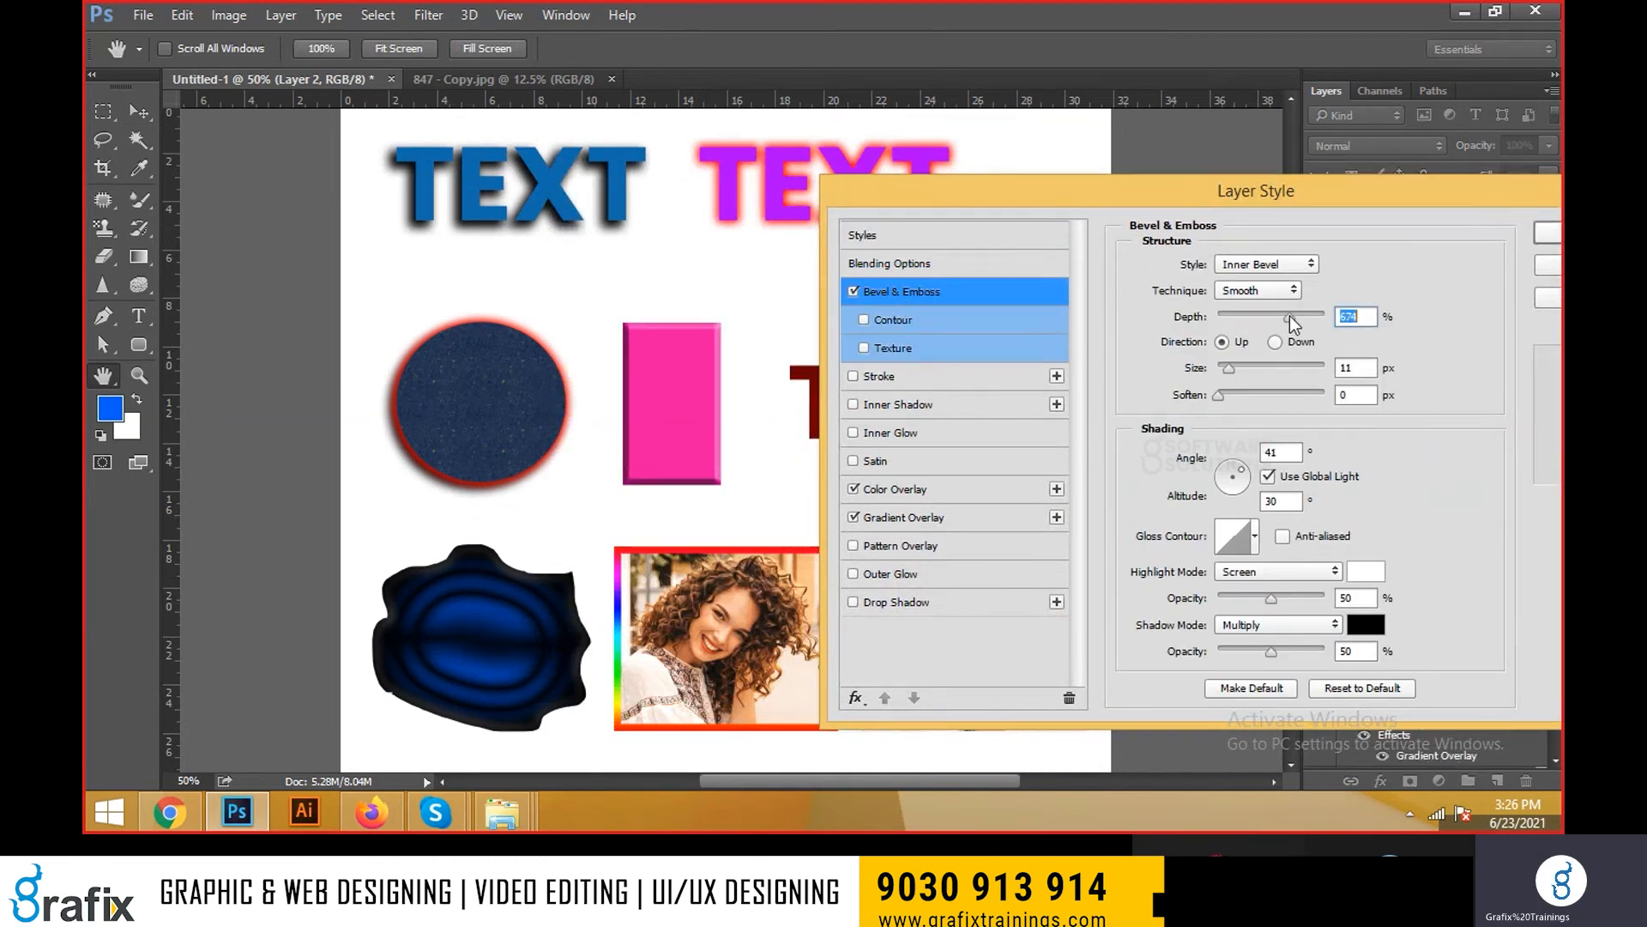
left_click_drag(1227, 370, 1230, 367)
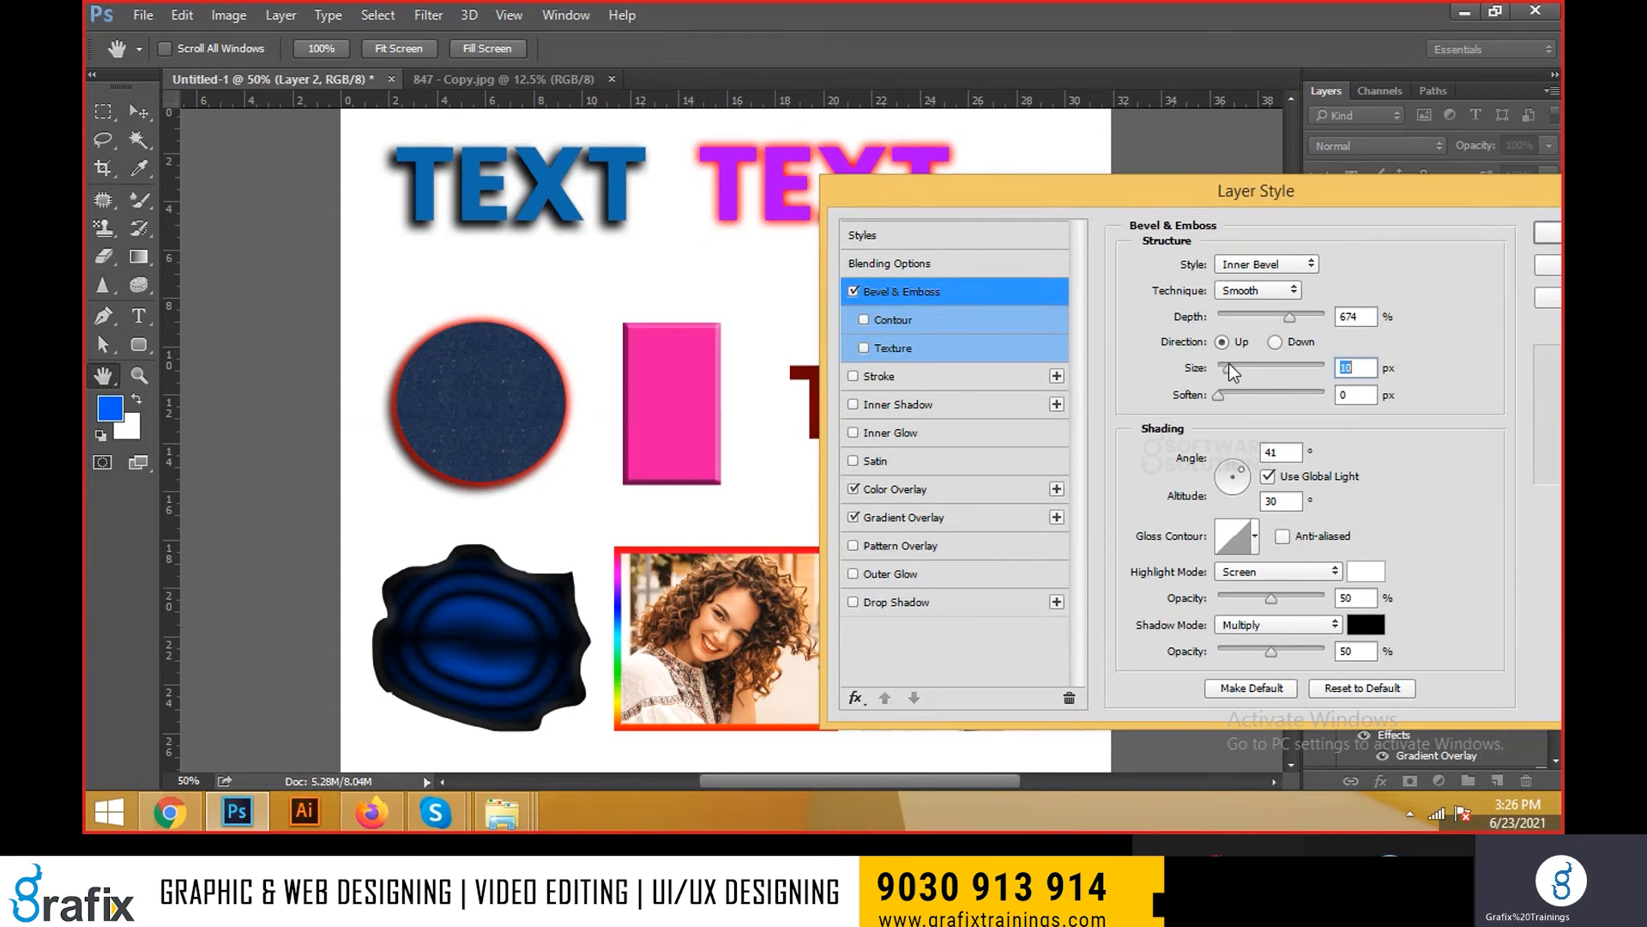
left_click_drag(1295, 320, 1304, 320)
left_click_drag(1238, 368, 1233, 367)
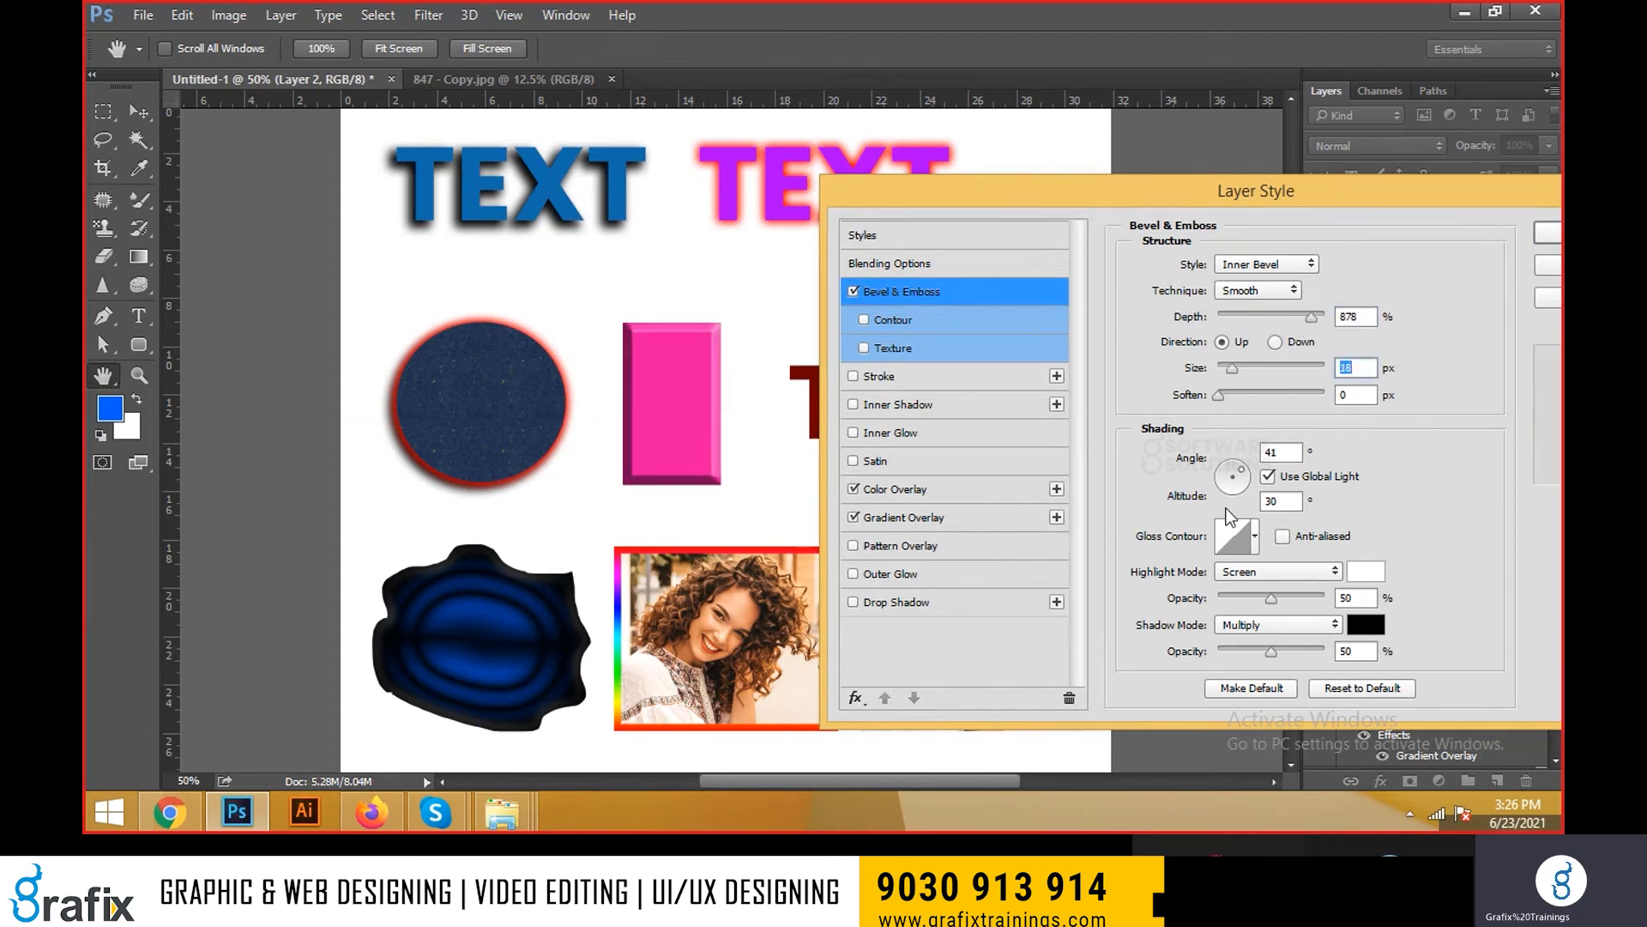
Preview several gloss contours on the rectangle's bevel and return to the linear contour
left_click(1254, 532)
left_click(1219, 598)
left_click(1268, 592)
left_click(1271, 626)
left_click(1197, 624)
left_click(1126, 592)
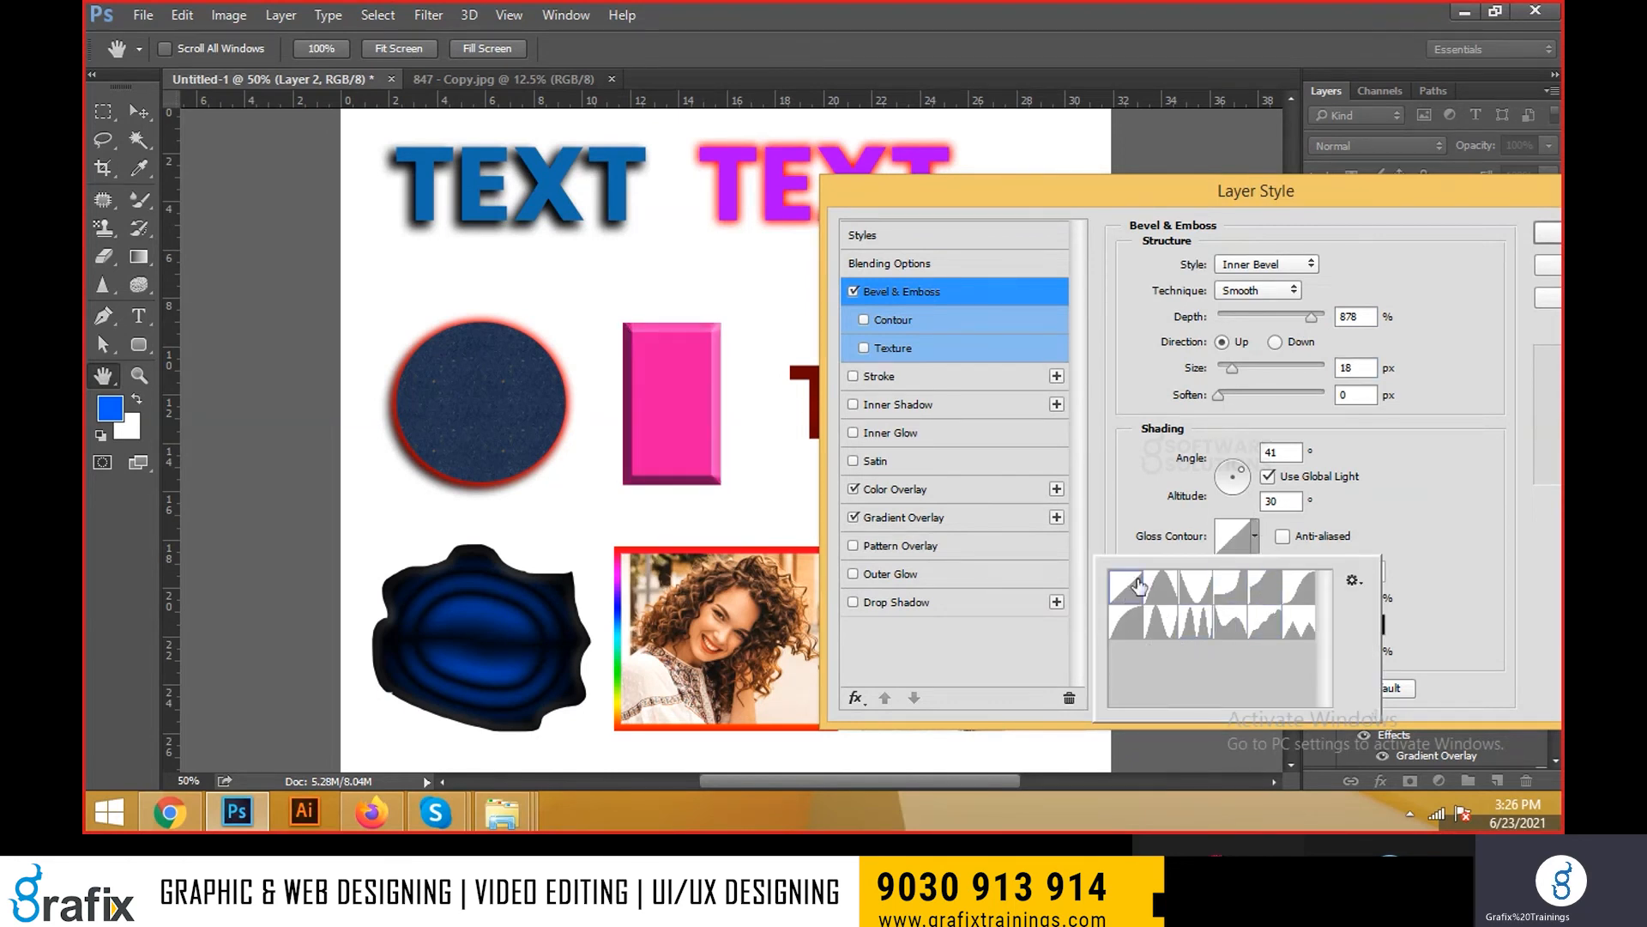
Preview the other bevel styles, including Emboss, on the rectangle and return the style to Inner Bevel
left_click(1289, 266)
left_click(1278, 283)
left_click(1277, 258)
left_click(1280, 296)
left_click(1280, 266)
left_click(1283, 309)
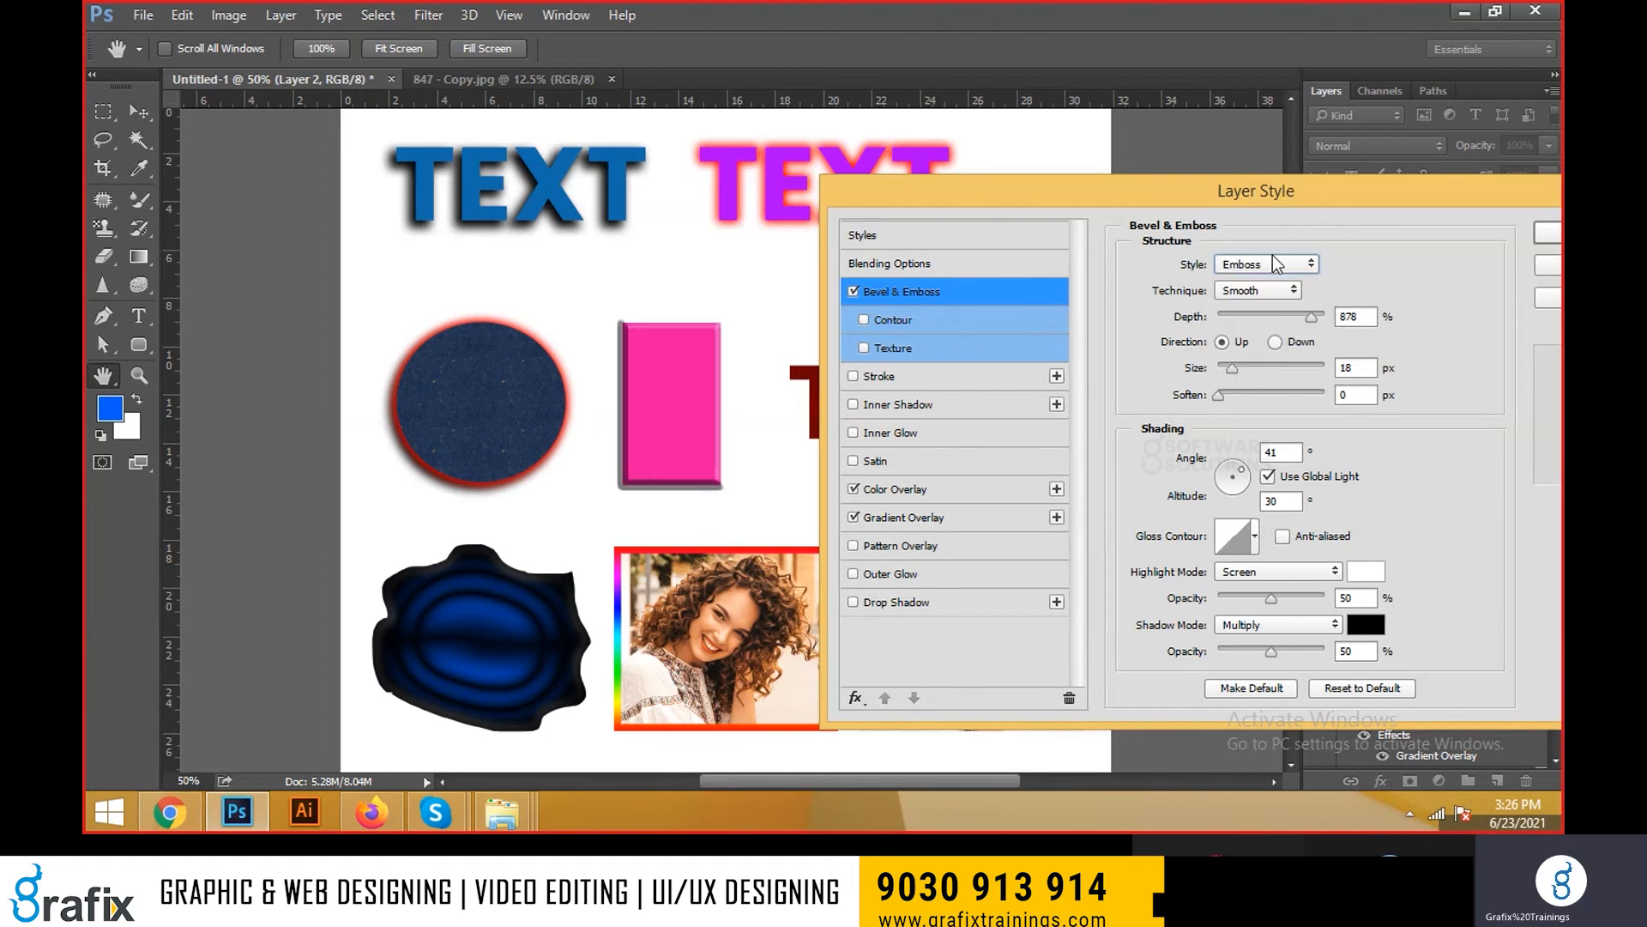
left_click(1266, 264)
left_click(1259, 319)
left_click(1265, 264)
left_click(1258, 335)
left_click(1258, 263)
left_click(1248, 291)
Enable the bevel's Contour option, try several contour shapes and return to the linear one
left_click(942, 321)
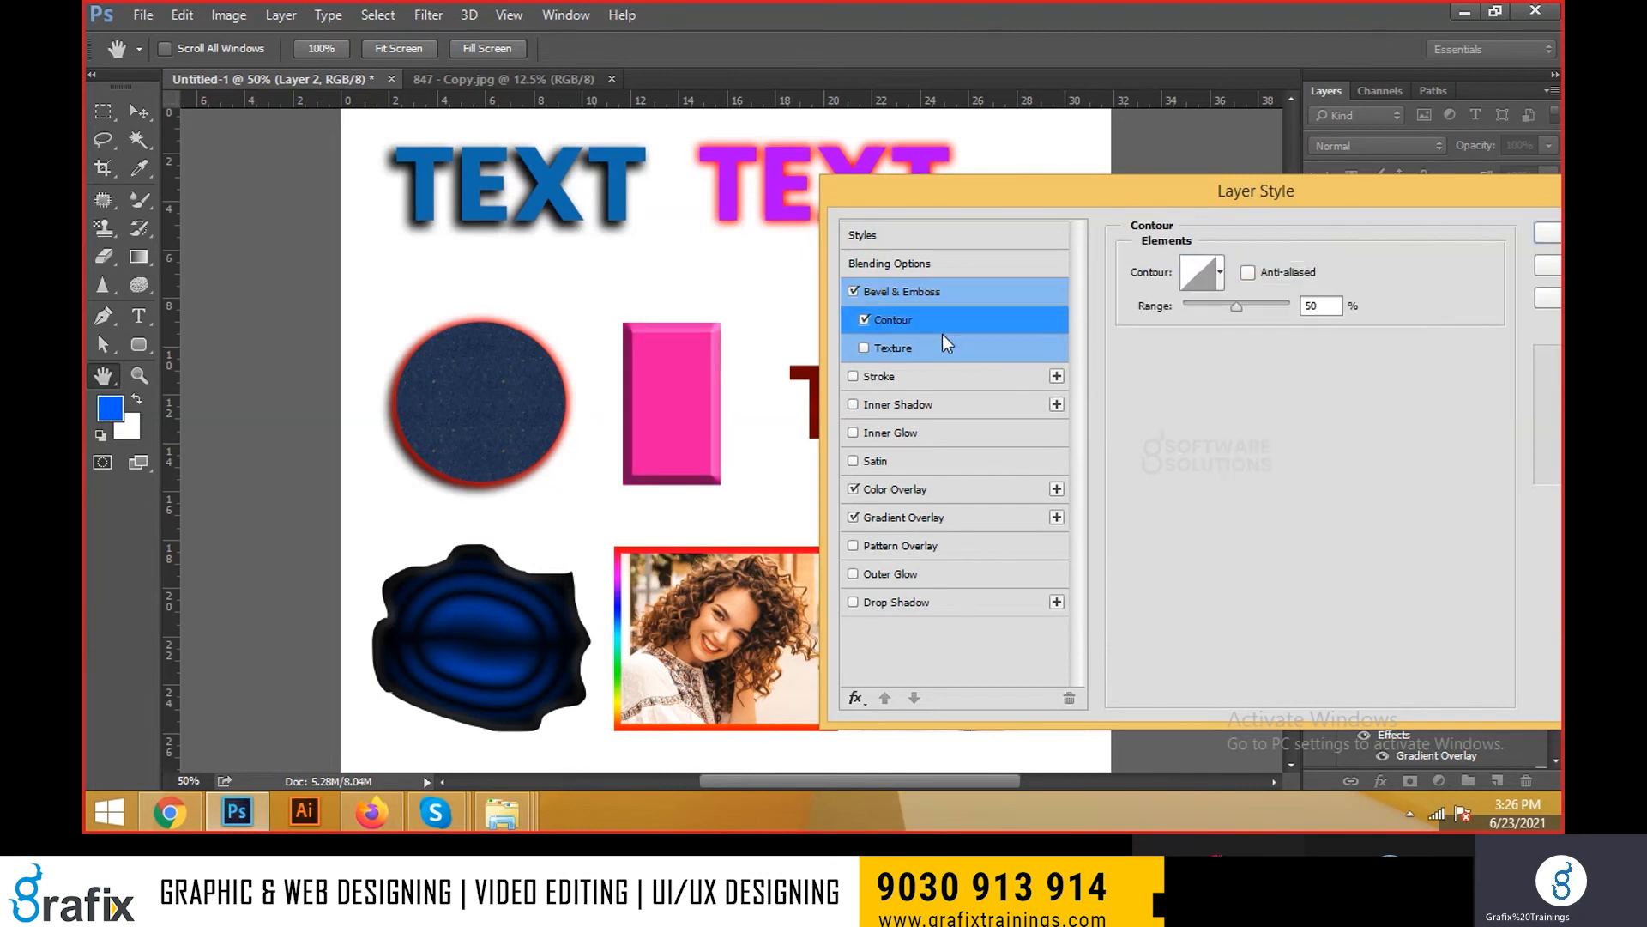
left_click(1220, 274)
left_click(1203, 327)
left_click(1230, 326)
left_click(1261, 328)
left_click(1232, 359)
left_click(1163, 361)
left_click(1127, 363)
left_click(1094, 357)
left_click(1089, 331)
Enable the bevel's Texture option, try several patterns and choose the near-black one
left_click(910, 352)
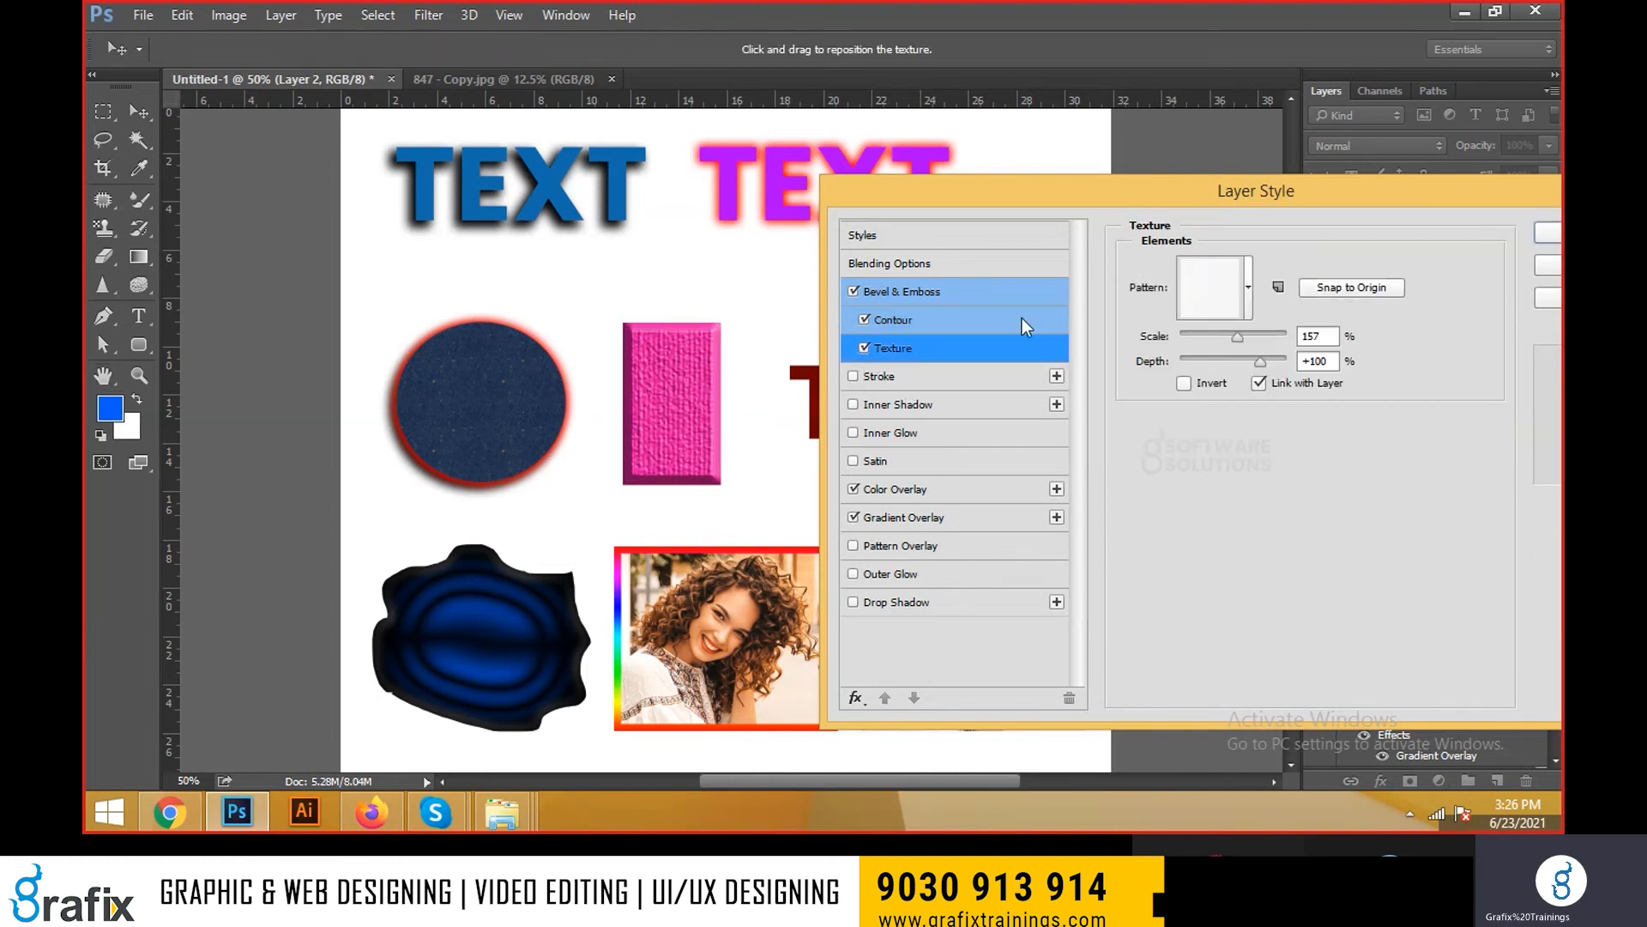
left_click(1249, 289)
left_click(1246, 389)
left_click(1209, 353)
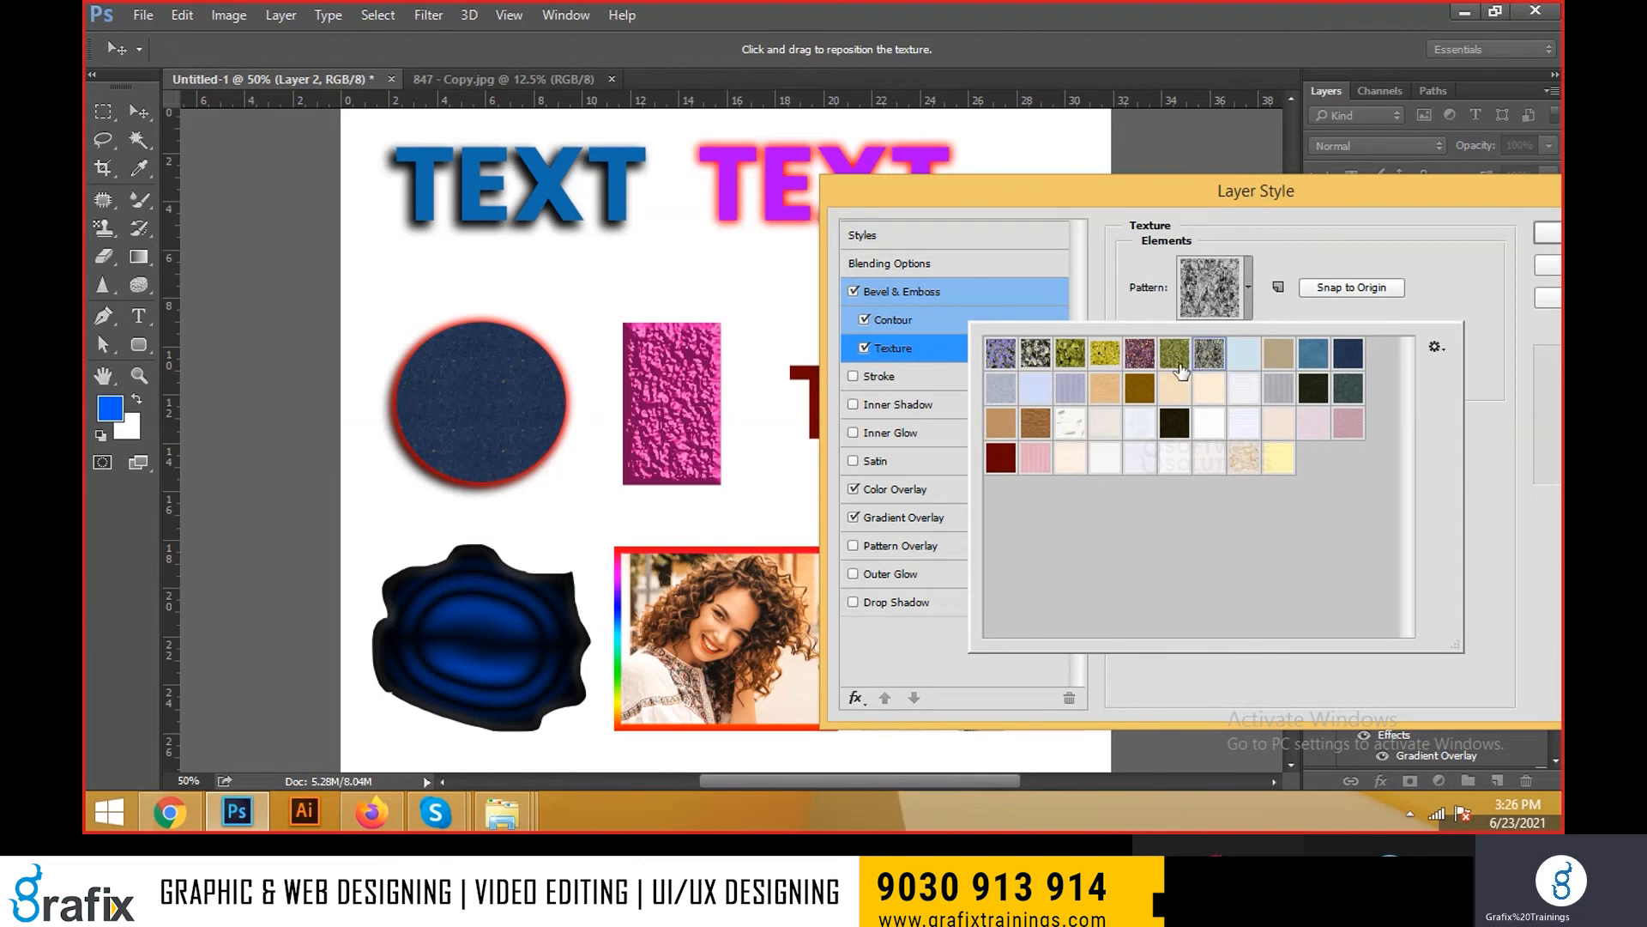
left_click(1094, 389)
left_click(1070, 391)
left_click(1212, 371)
left_click(1325, 371)
left_click(1312, 388)
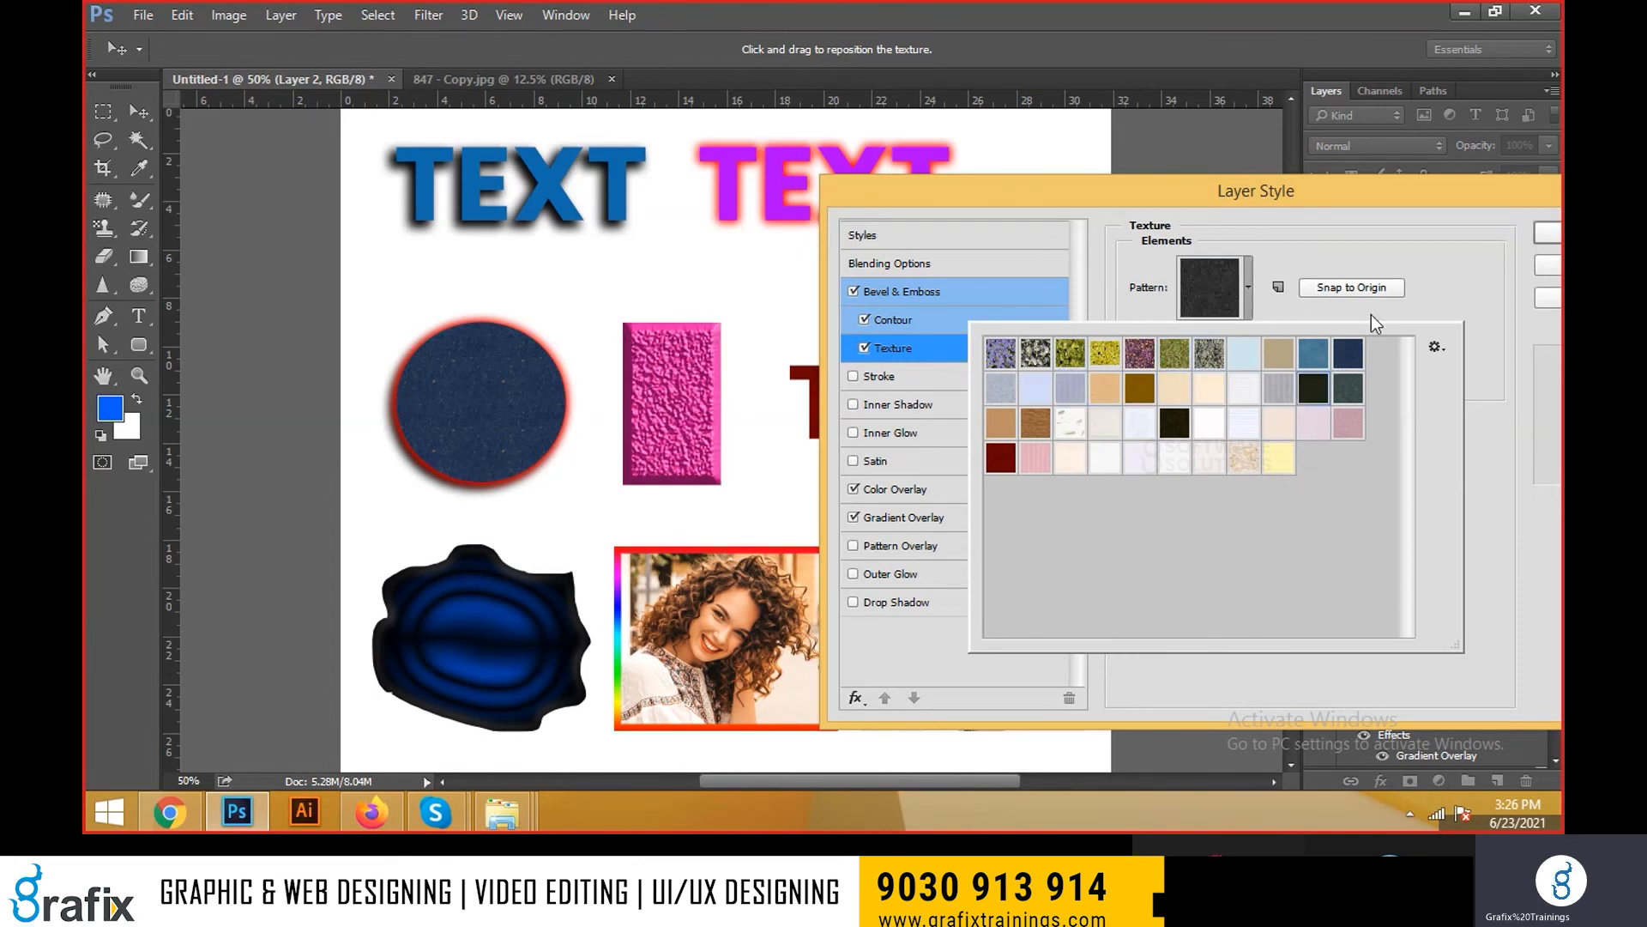
key("Return")
Lower the texture depth below +100% and apply the layer style to the pink rectangle
mouse_move(1258, 365)
left_mouse_down()
mouse_move(1227, 372)
mouse_move(1196, 339)
mouse_move(1244, 342)
mouse_move(1213, 350)
mouse_move(1242, 368)
left_mouse_up()
left_click_drag(1450, 194, 1302, 205)
left_click(1458, 247)
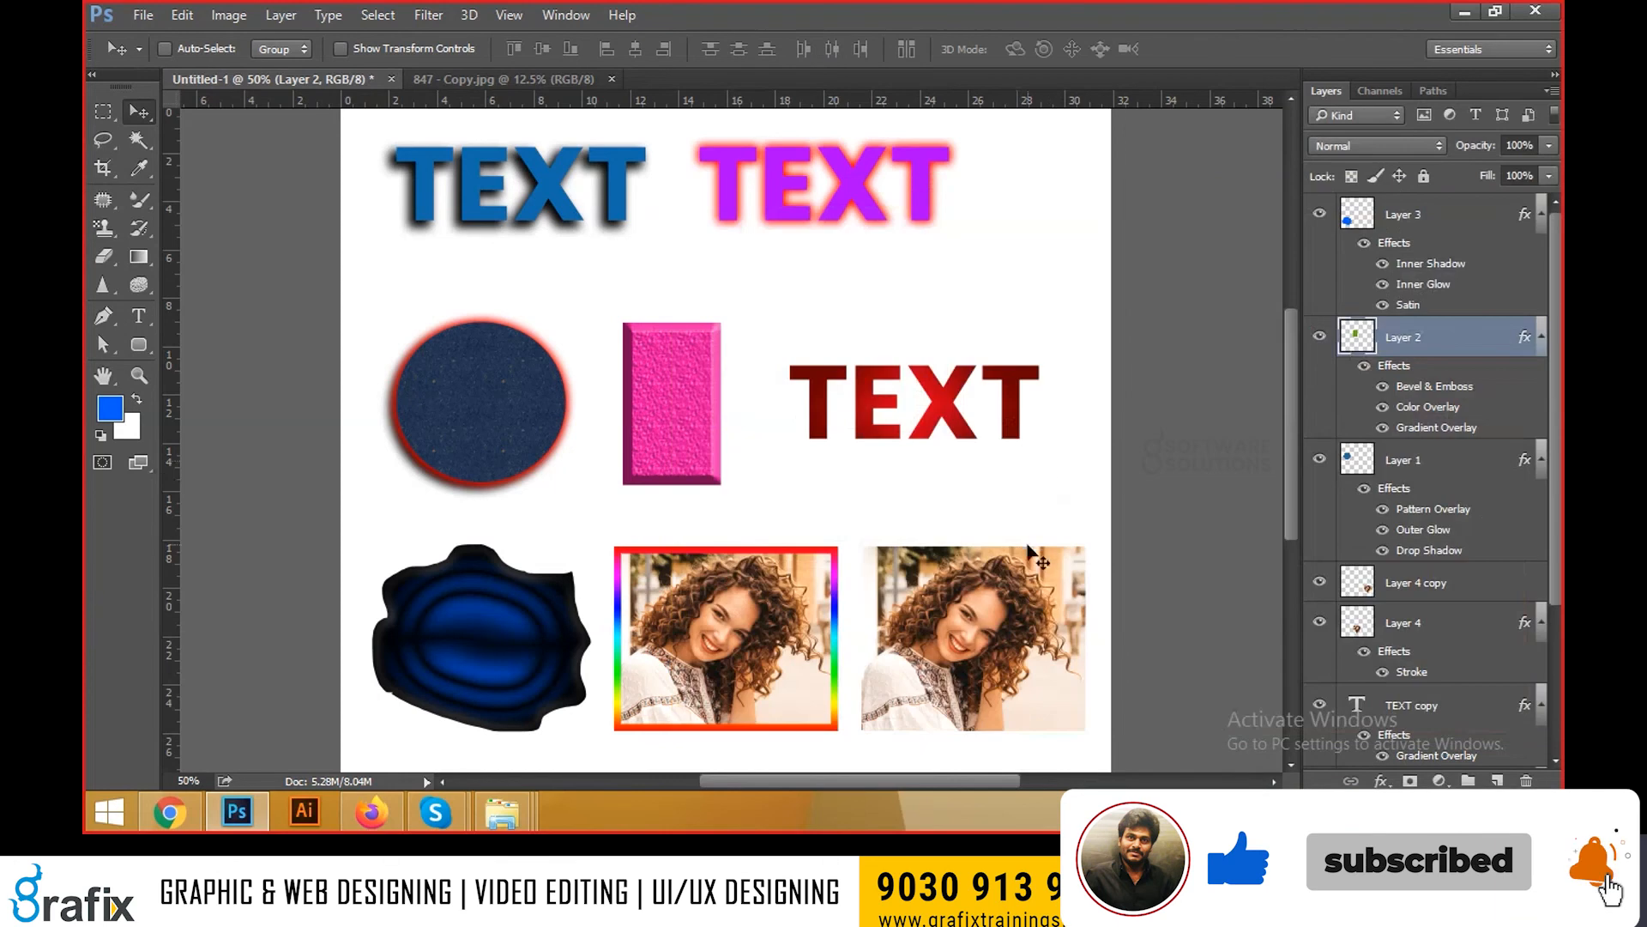
left_click(689, 403)
right_click(723, 363)
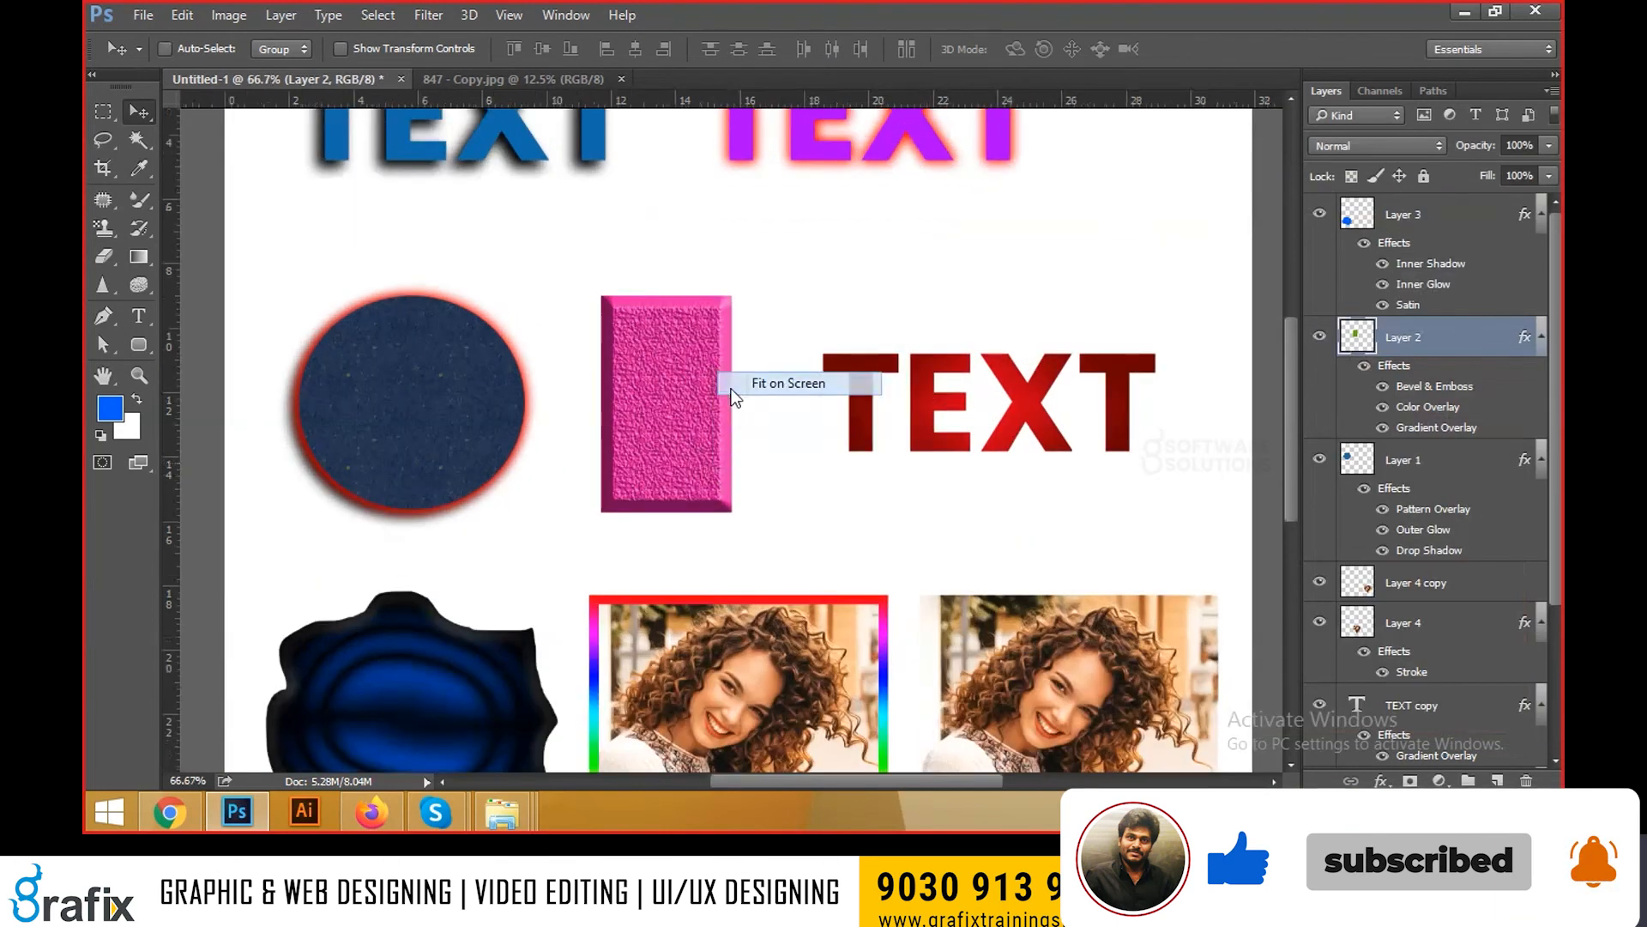
left_click(742, 375)
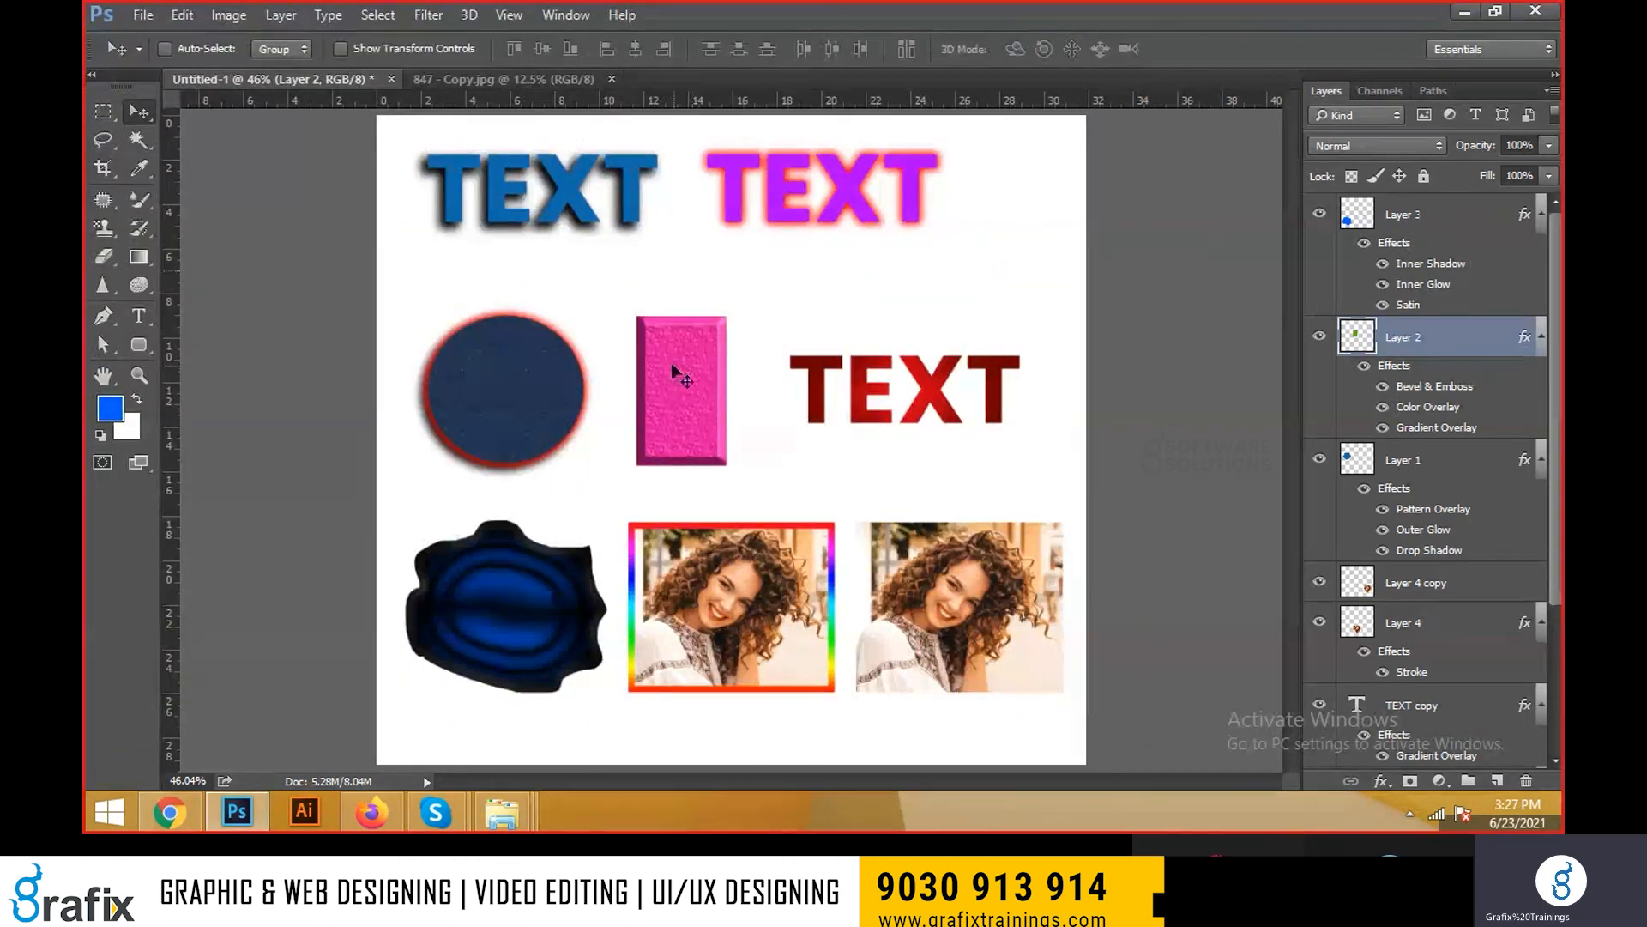
Duplicate the purple glowing TEXT, shift the original slightly up and place the copy just above the red TEXT
right_click(672, 368)
left_click(690, 382)
right_click(779, 221)
left_click(789, 231)
left_click_drag(789, 227, 864, 329)
right_click(868, 204)
left_click(878, 215)
left_click_drag(878, 214, 878, 190)
right_click(897, 255)
left_click(912, 268)
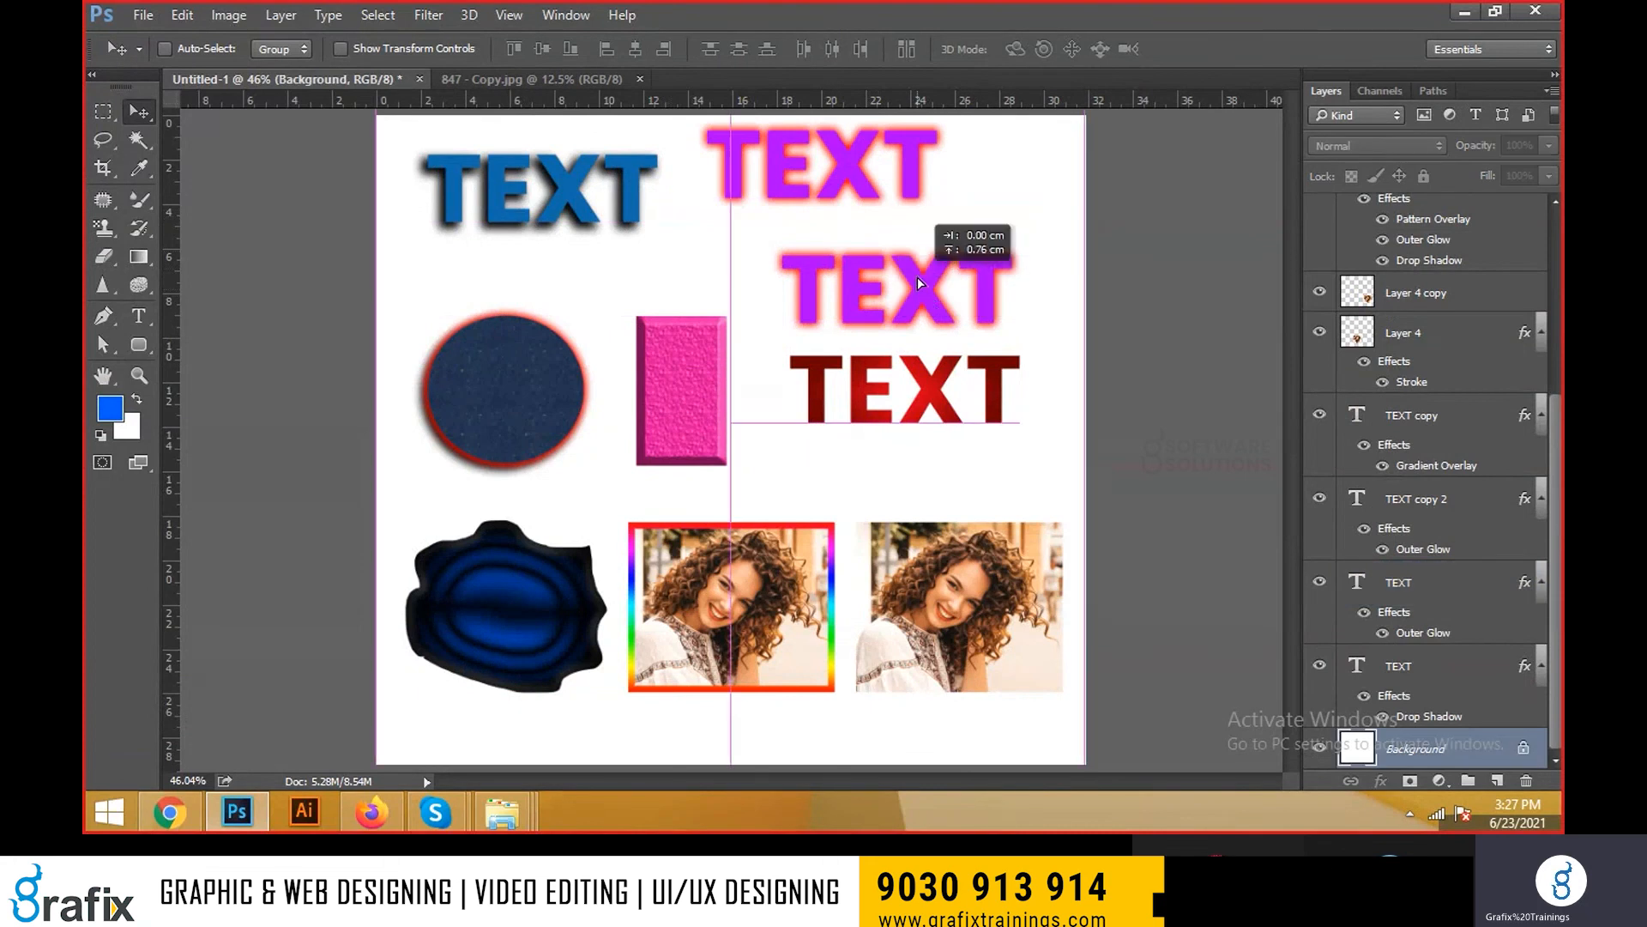
right_click(950, 309)
left_click(987, 314)
left_click_drag(935, 309, 941, 298)
Copy the pink rectangle's layer style and paste it onto the duplicated TEXT layer
right_click(668, 342)
left_click(699, 358)
right_click(1475, 345)
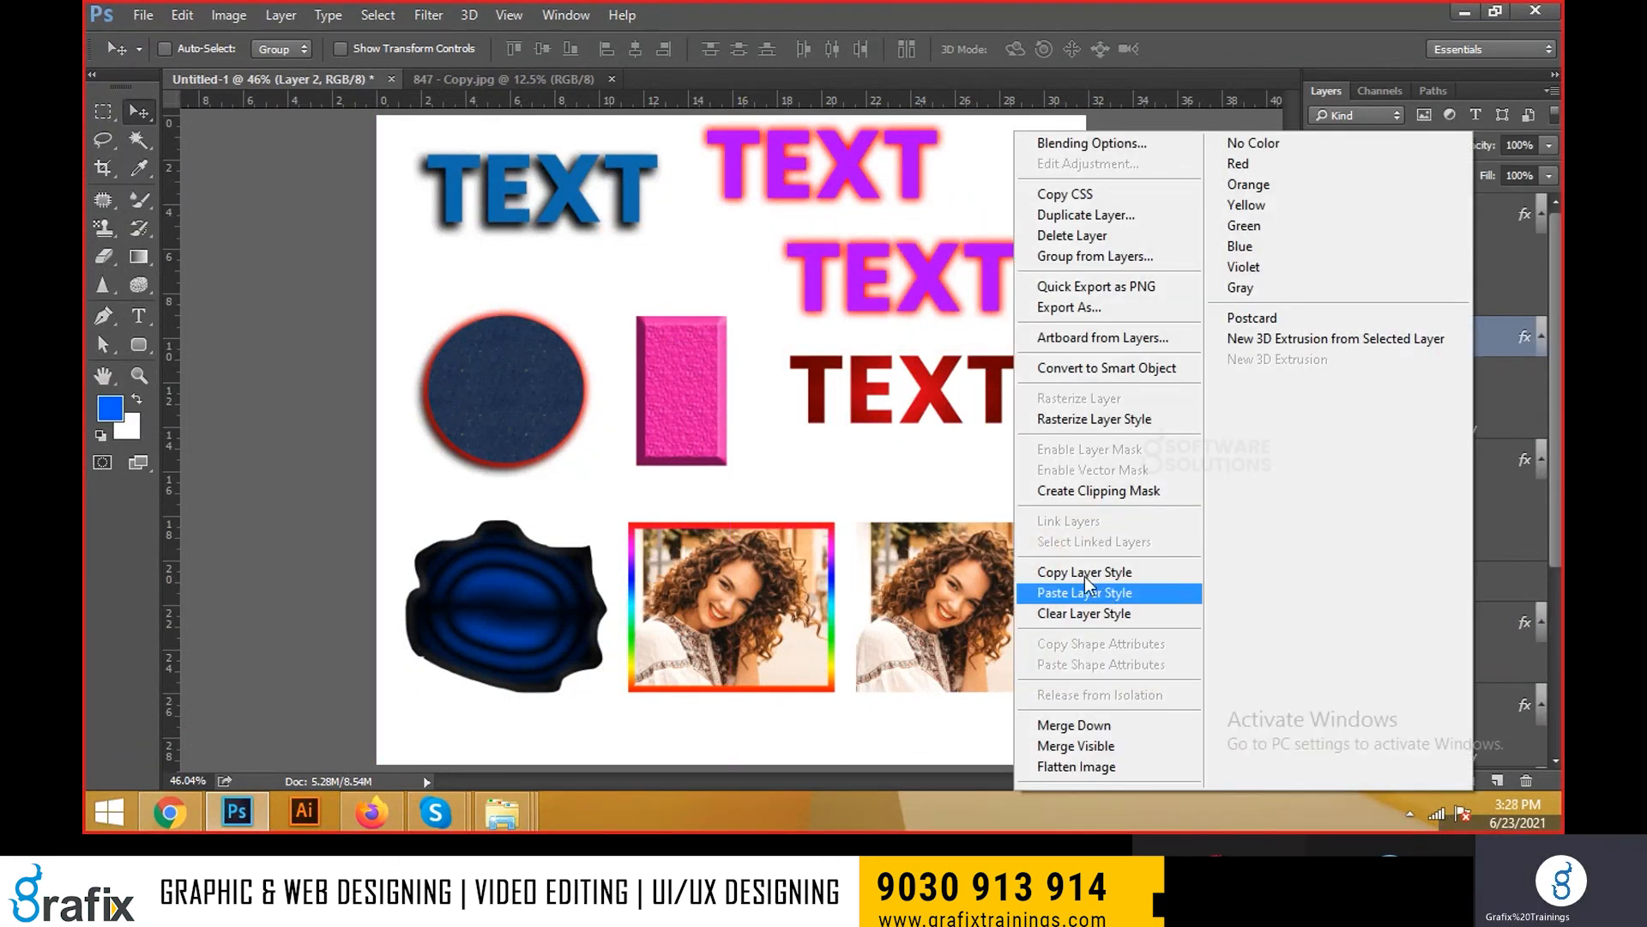
left_click(1087, 572)
right_click(978, 274)
left_click(1072, 287)
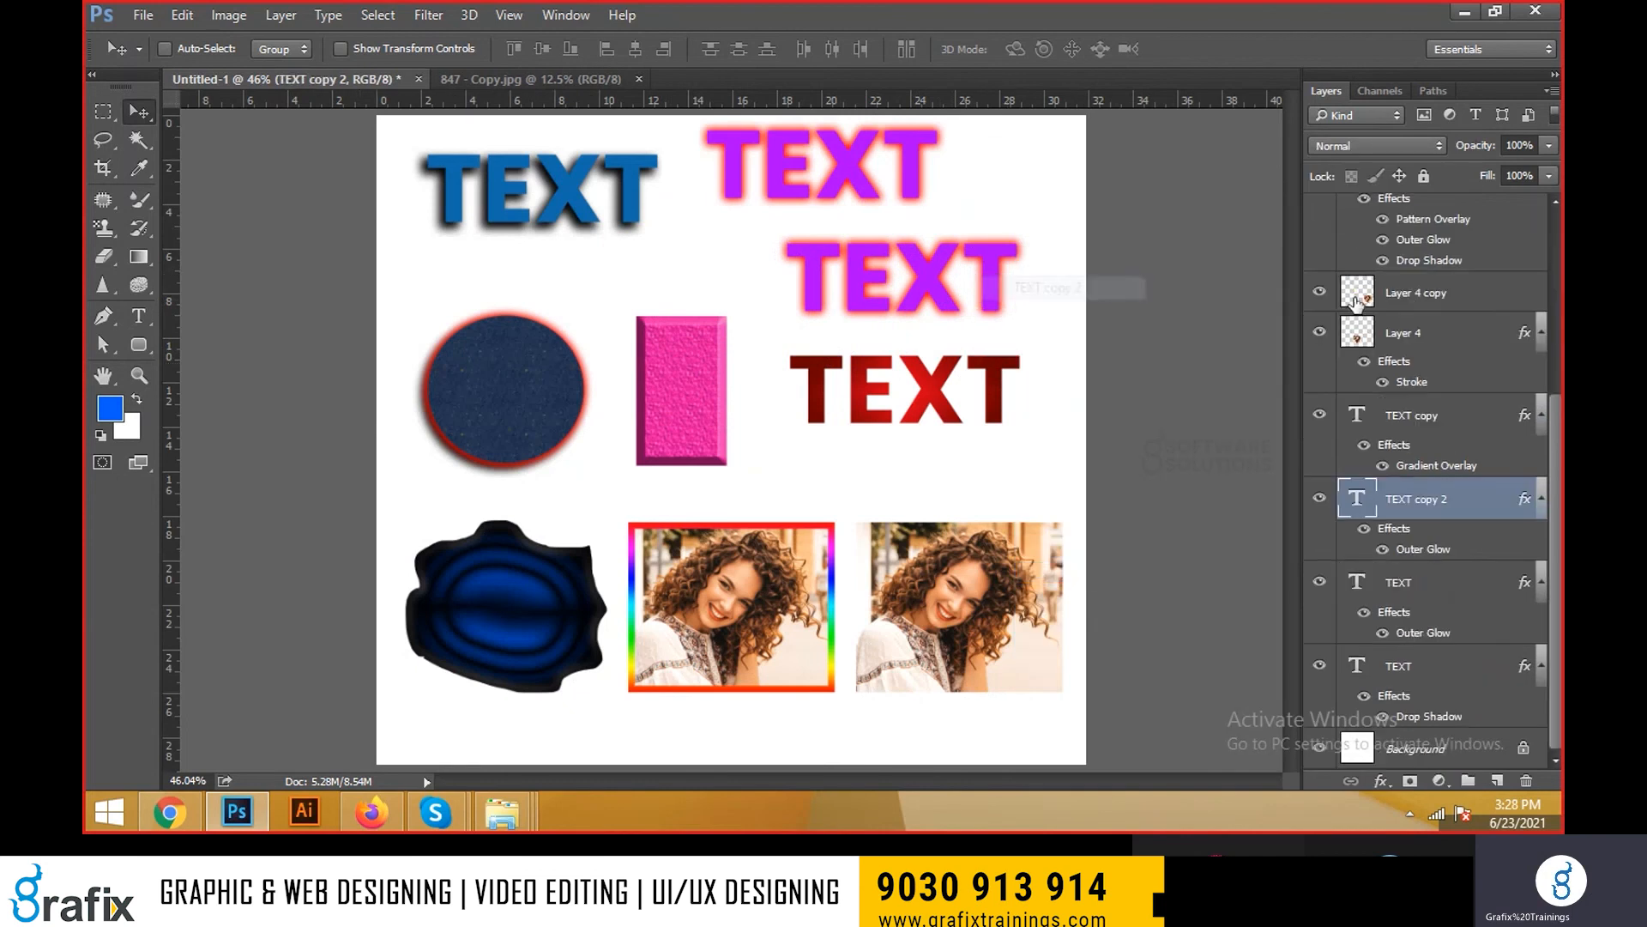
right_click(1493, 497)
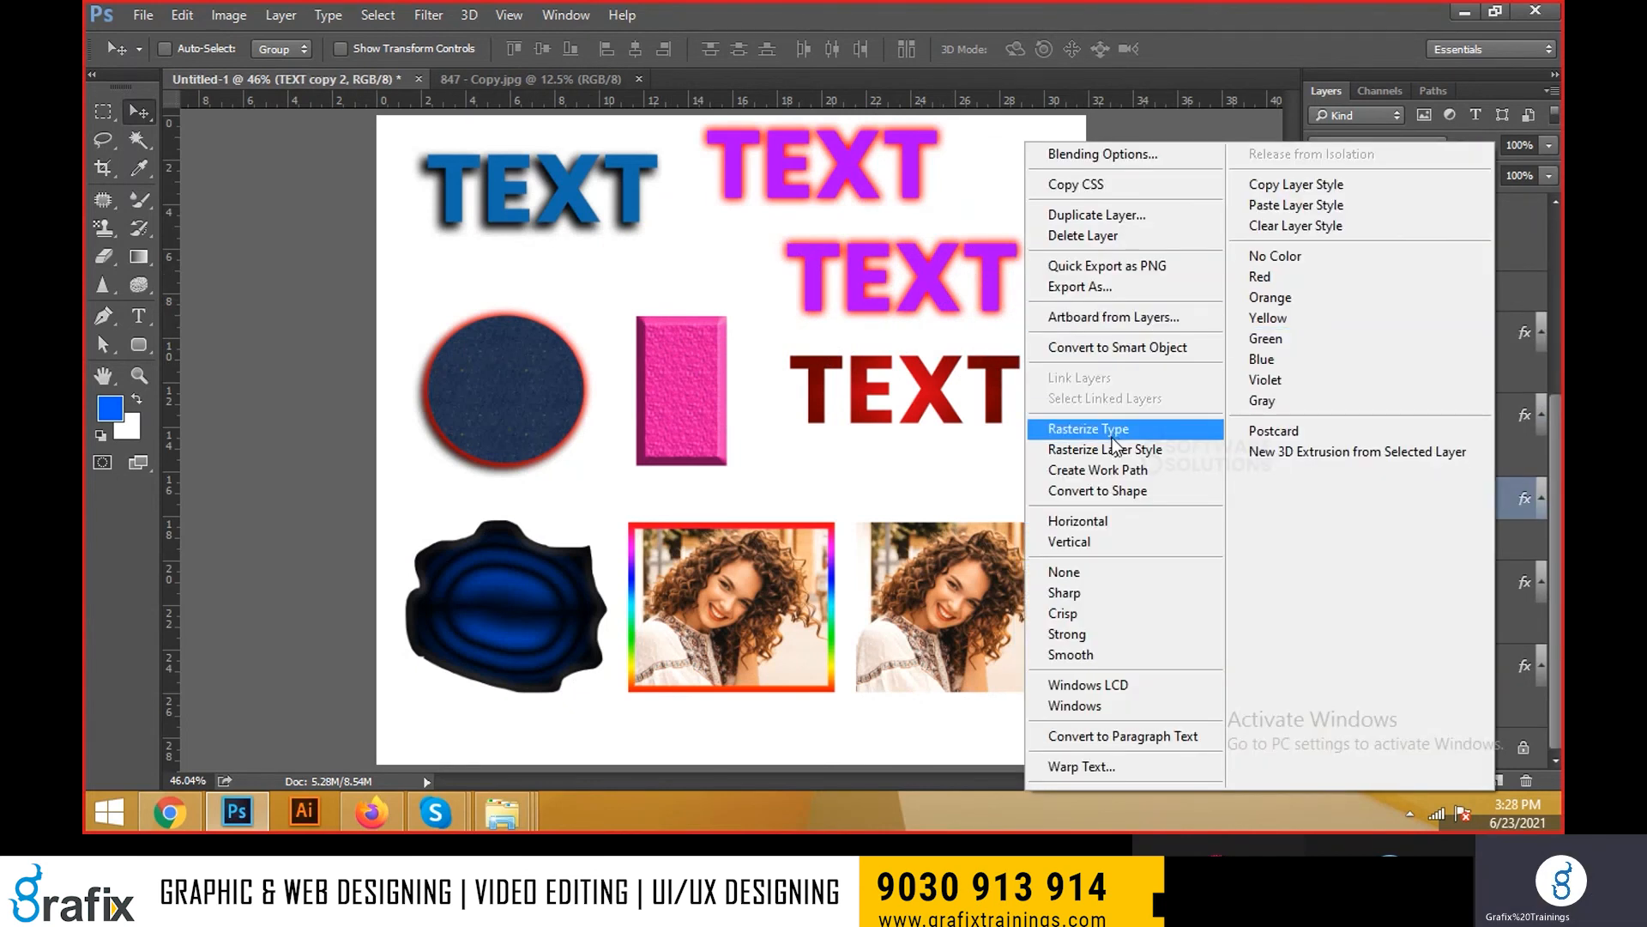
left_click(1312, 206)
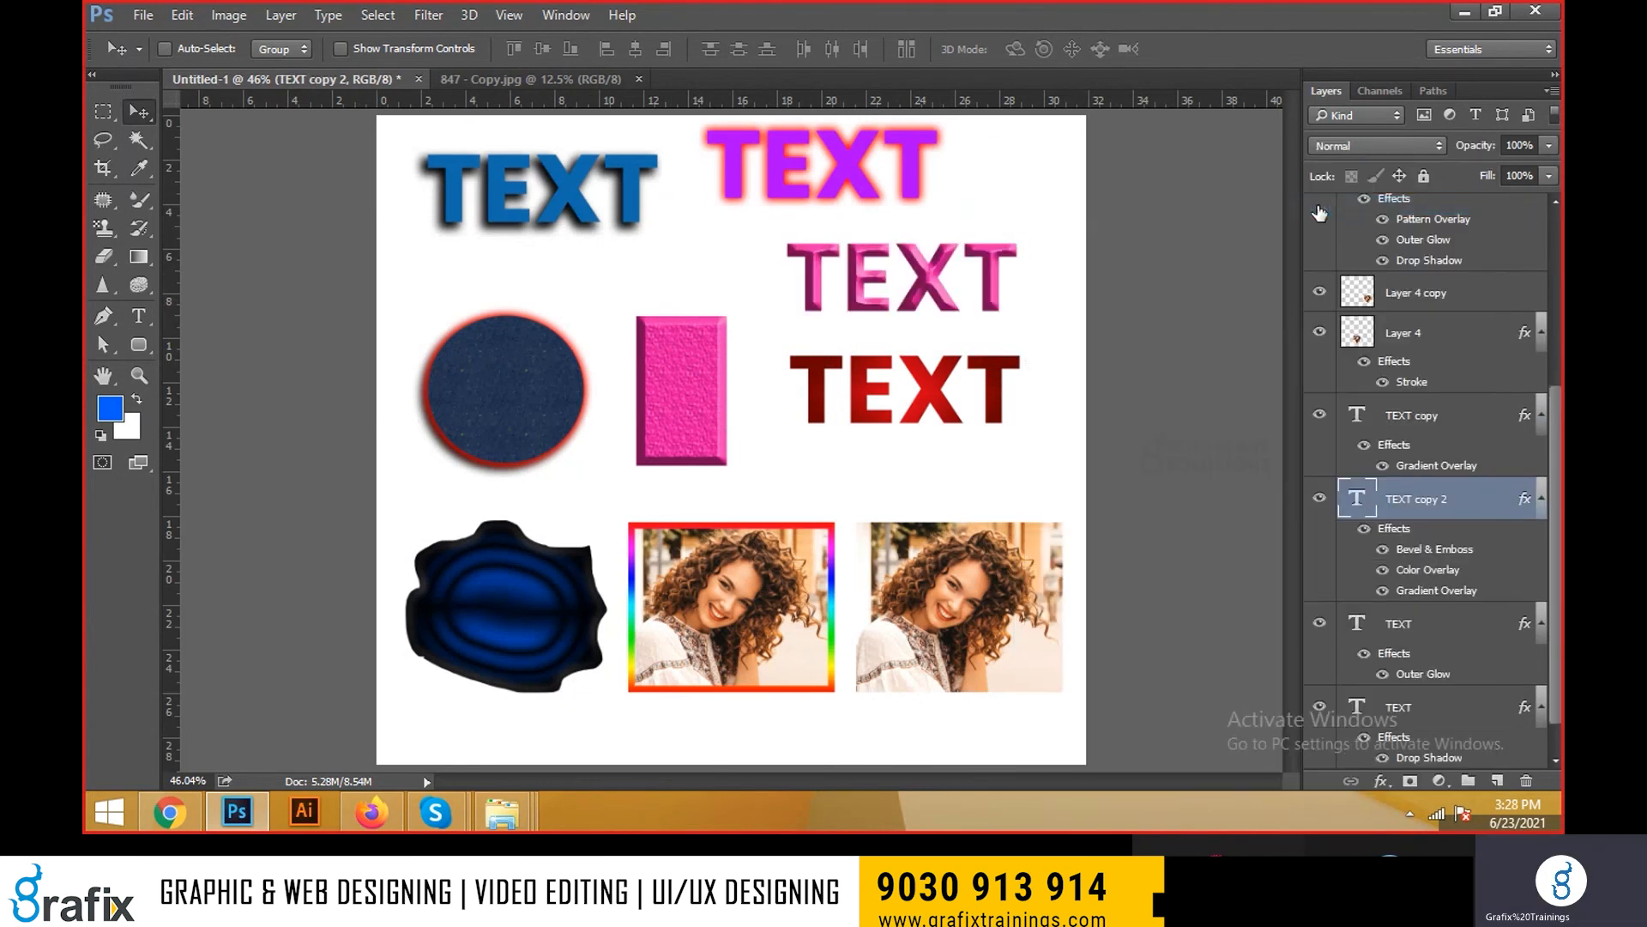
Nudge the beveled TEXT slightly up and the purple glowing TEXT slightly down
left_click_drag(1051, 300, 1040, 290)
right_click(934, 214)
left_click(935, 206)
left_click_drag(922, 169, 920, 183)
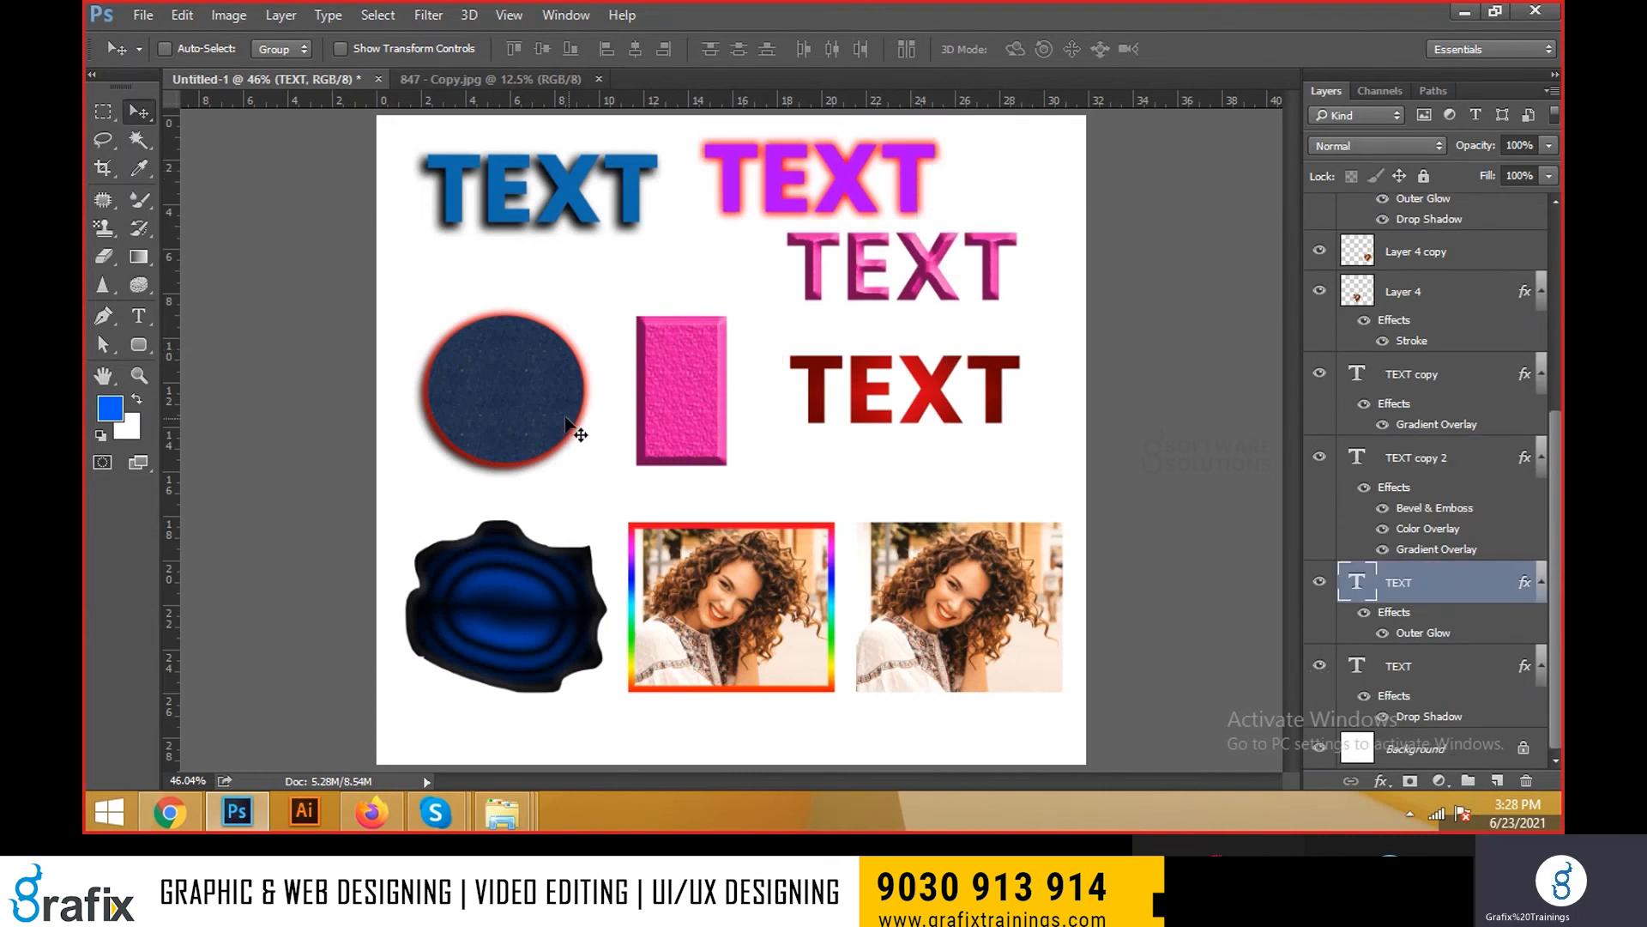
Try clearing the circle's layer style twice, undoing it each time
right_click(523, 378)
left_click(549, 387)
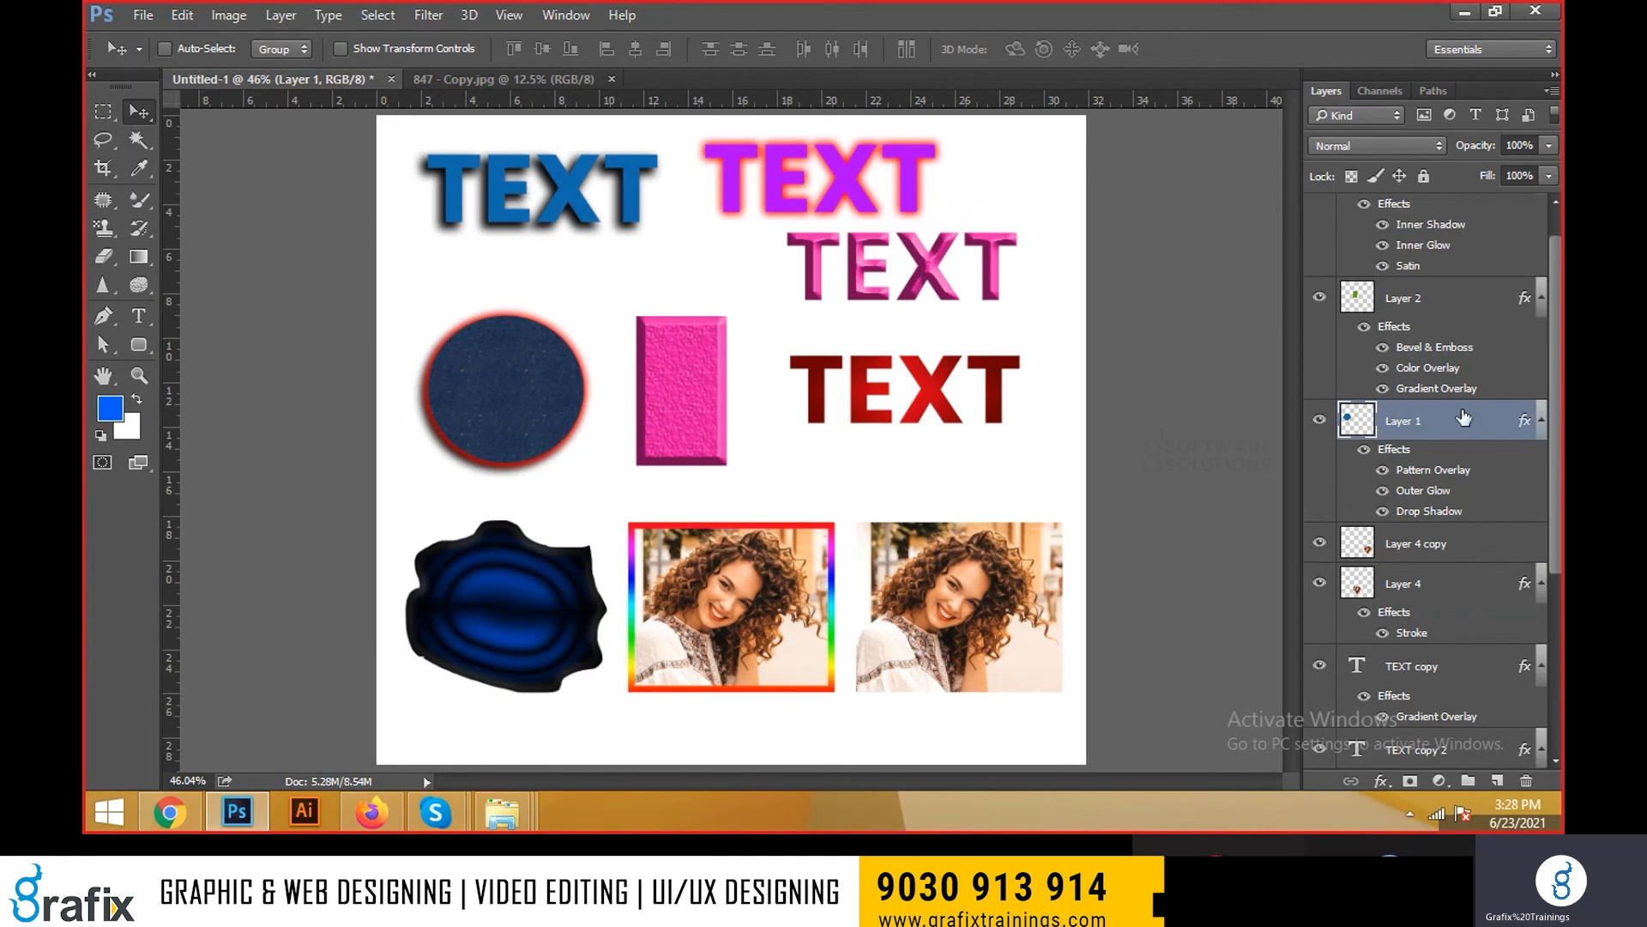
right_click(1450, 438)
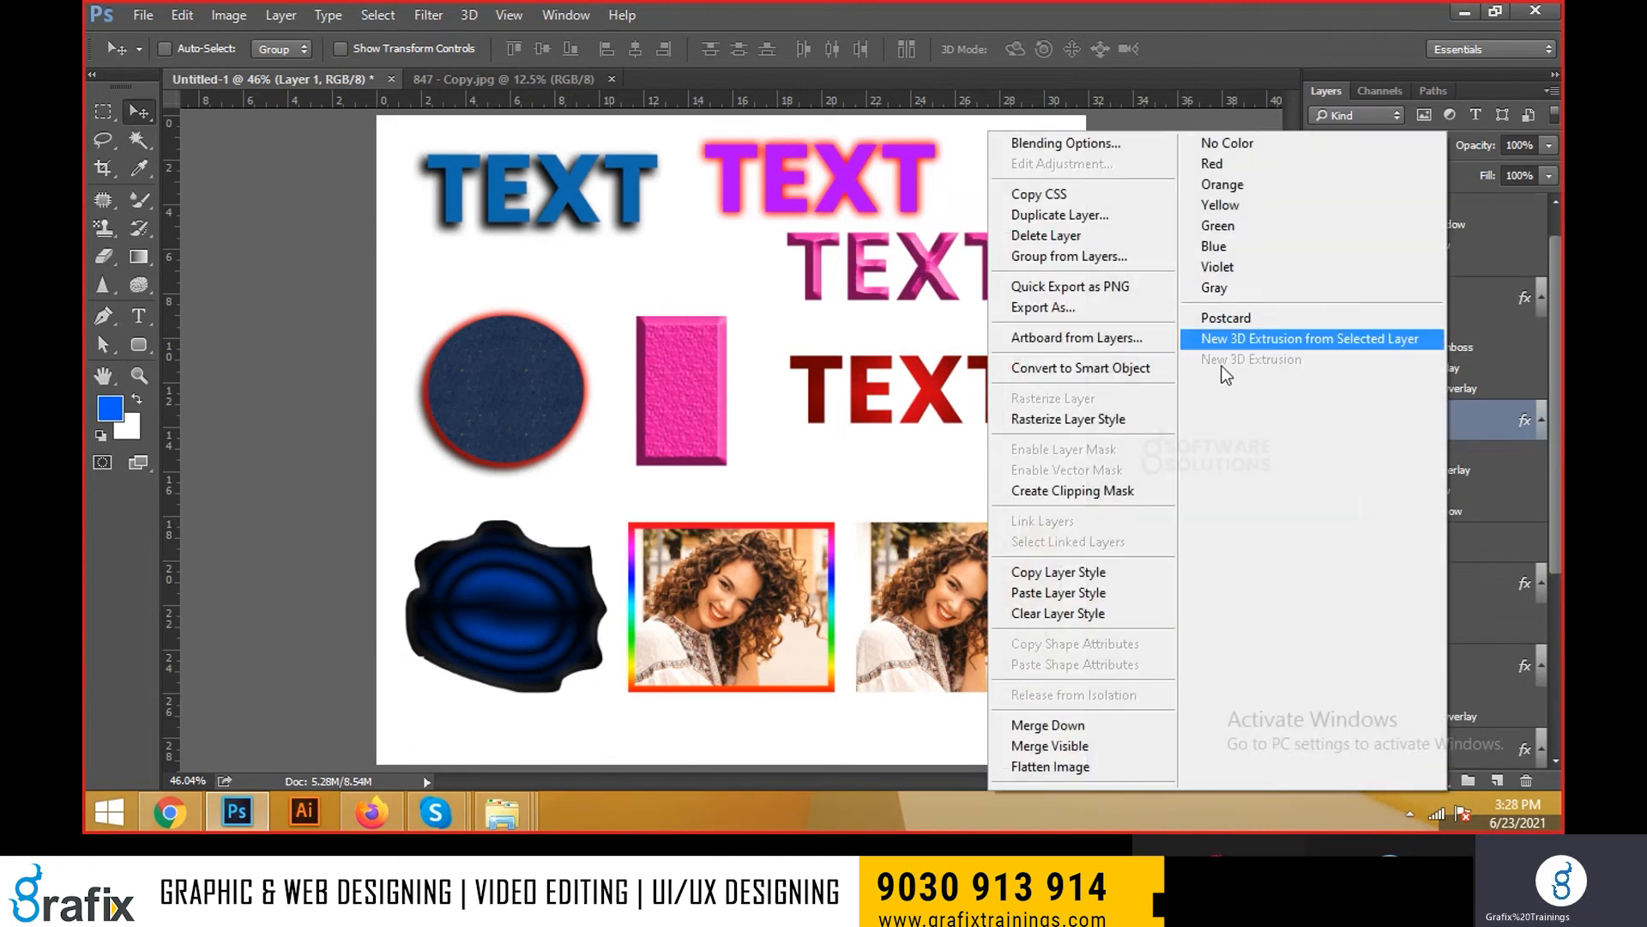
left_click(1116, 613)
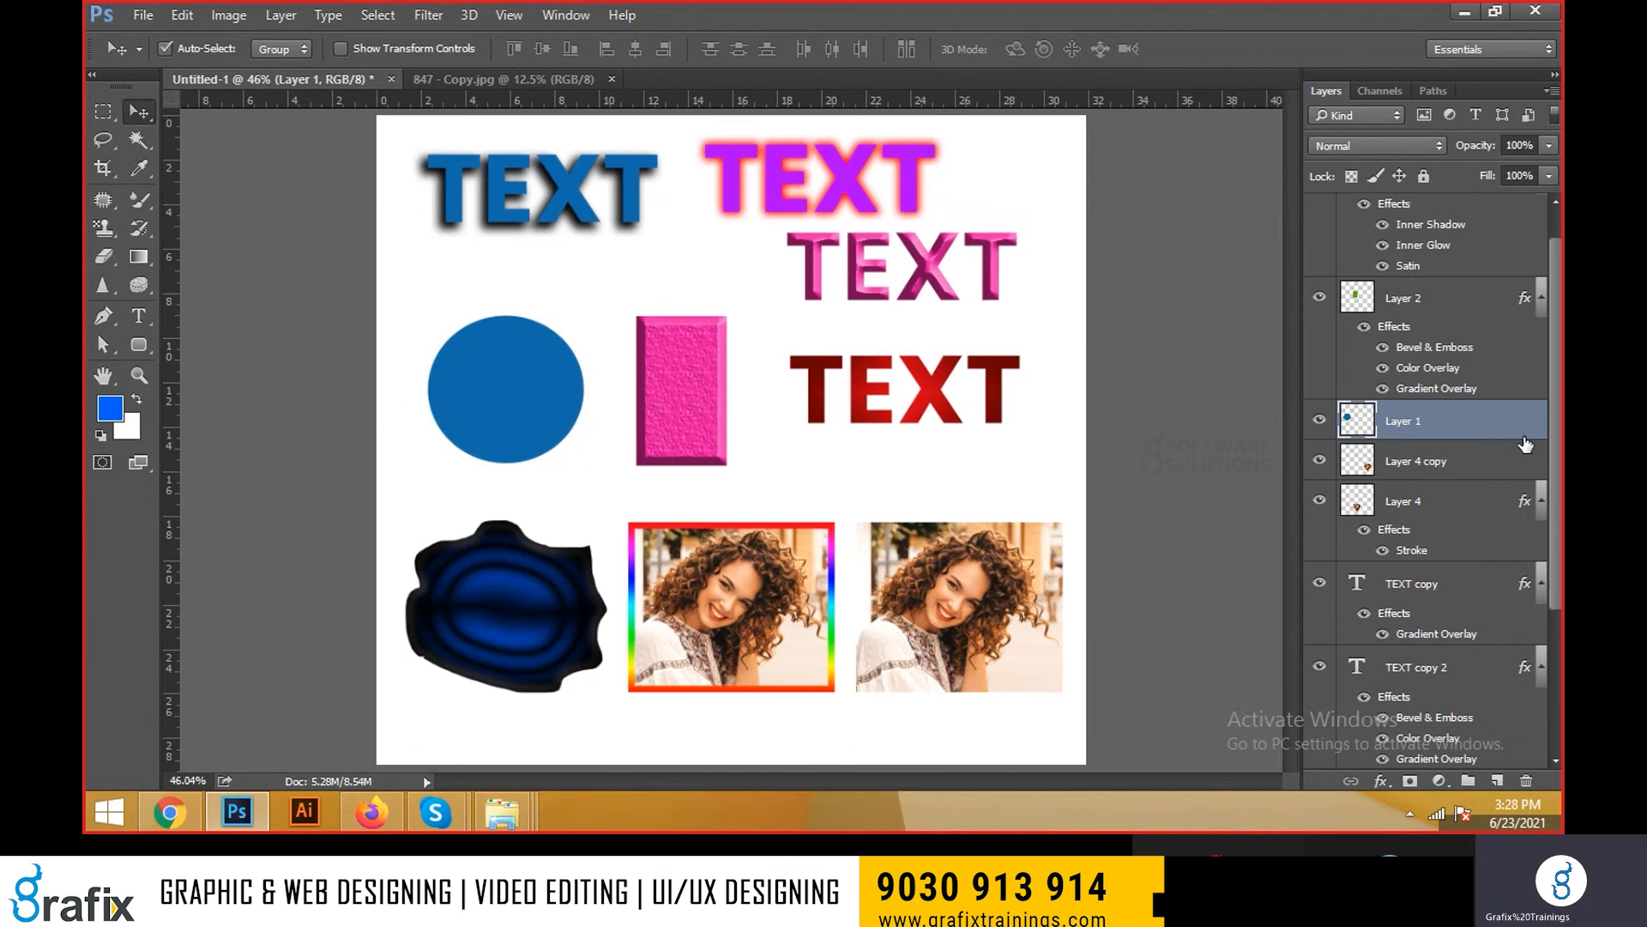
key("ctrl+z")
right_click(1512, 431)
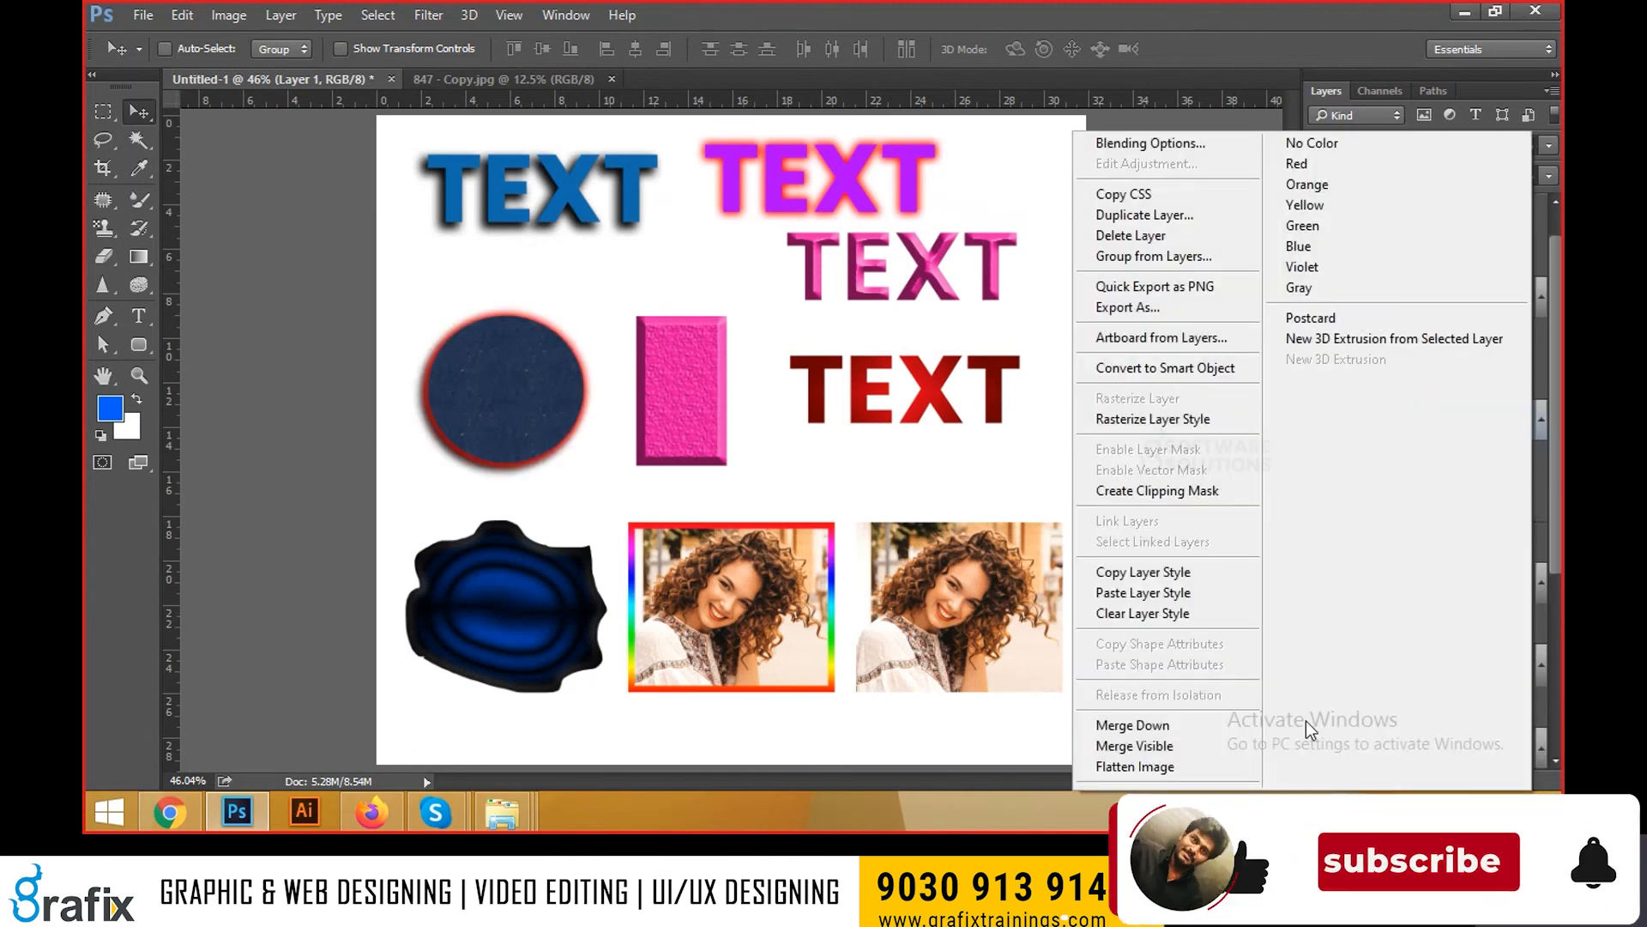
left_click(1141, 613)
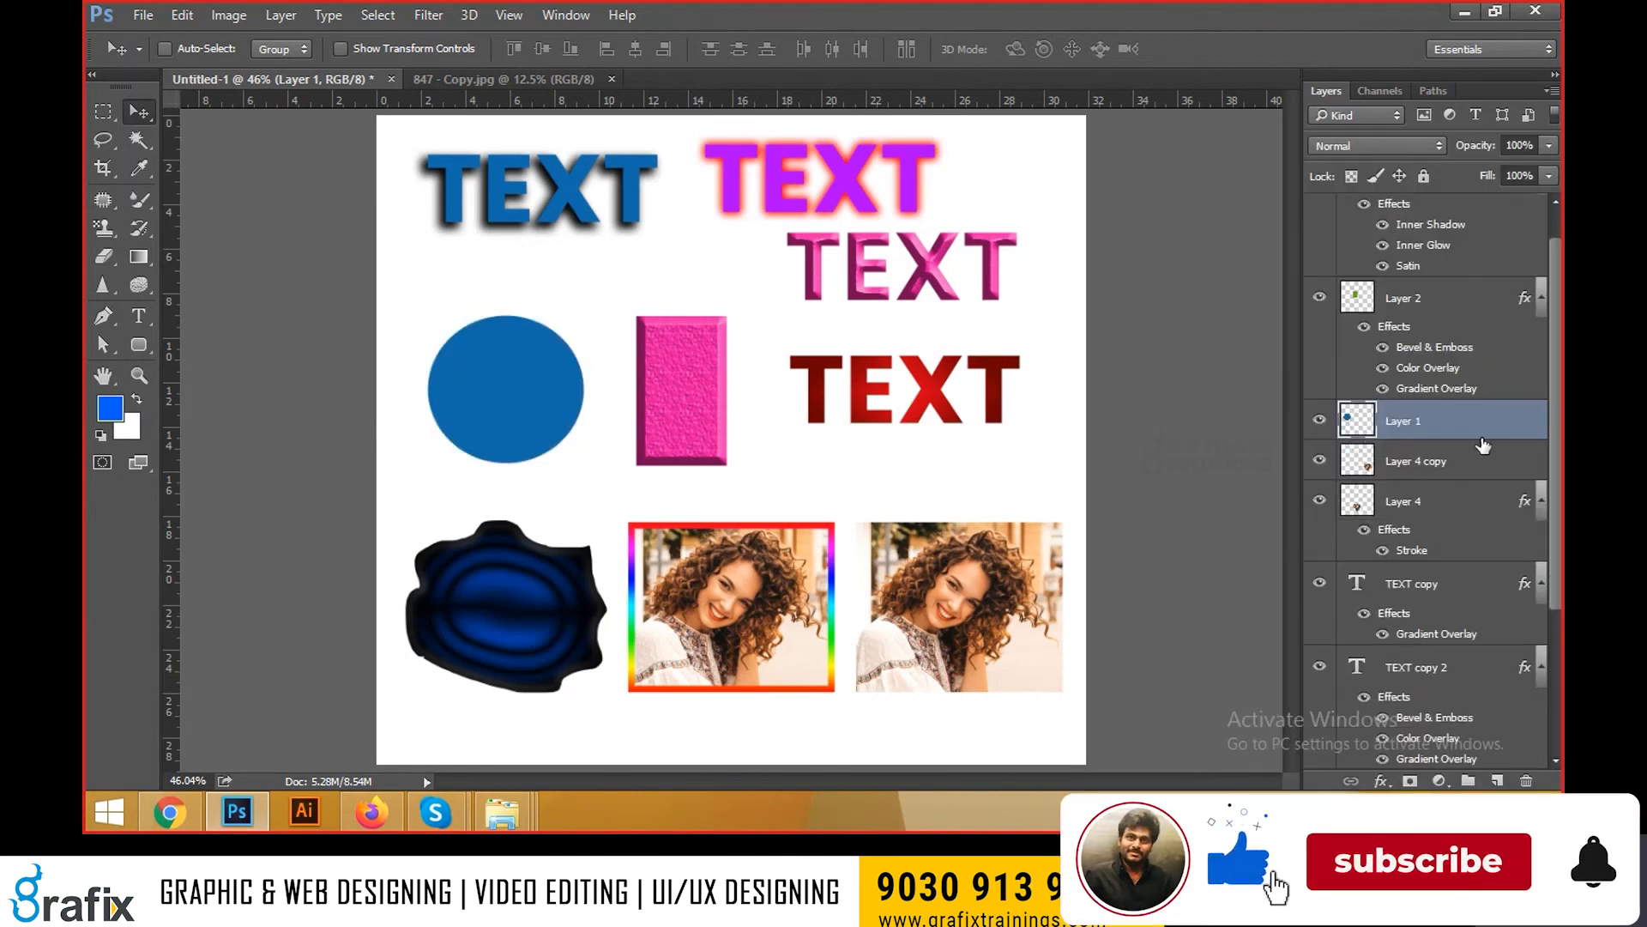
key("ctrl+z")
left_click(165, 49)
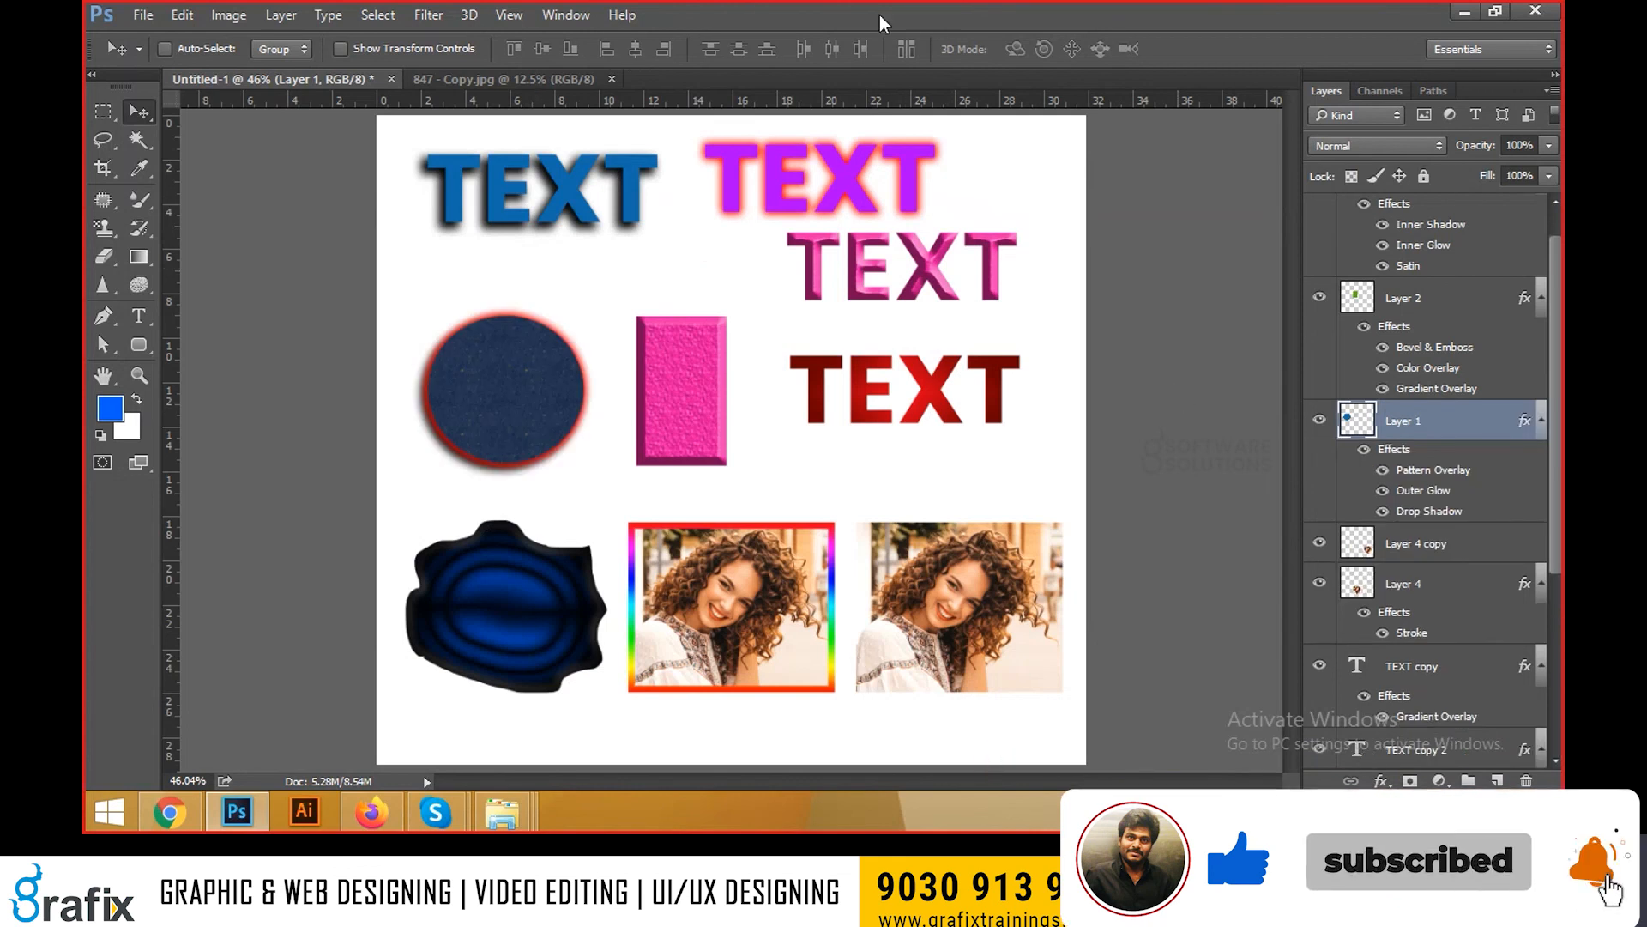
Save the document to the Desktop as a Photoshop file named Layer styles and close both open documents
key("ctrl+s")
left_click(170, 356)
double_click(437, 513)
type("Layer styles")
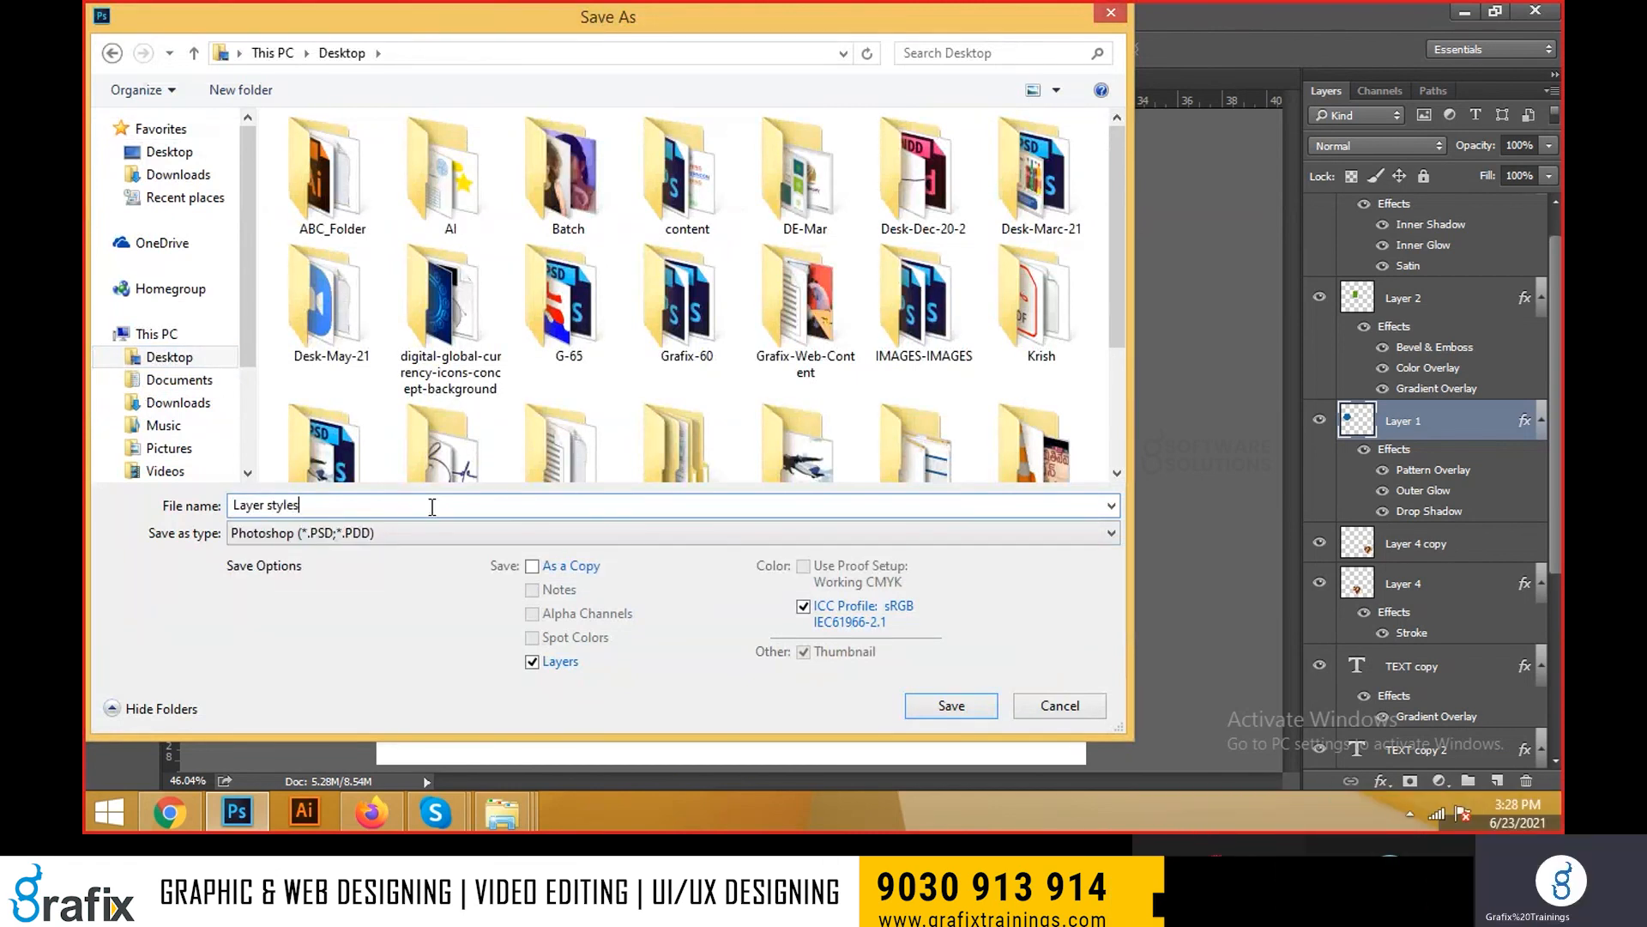
key("Return")
key("Return")
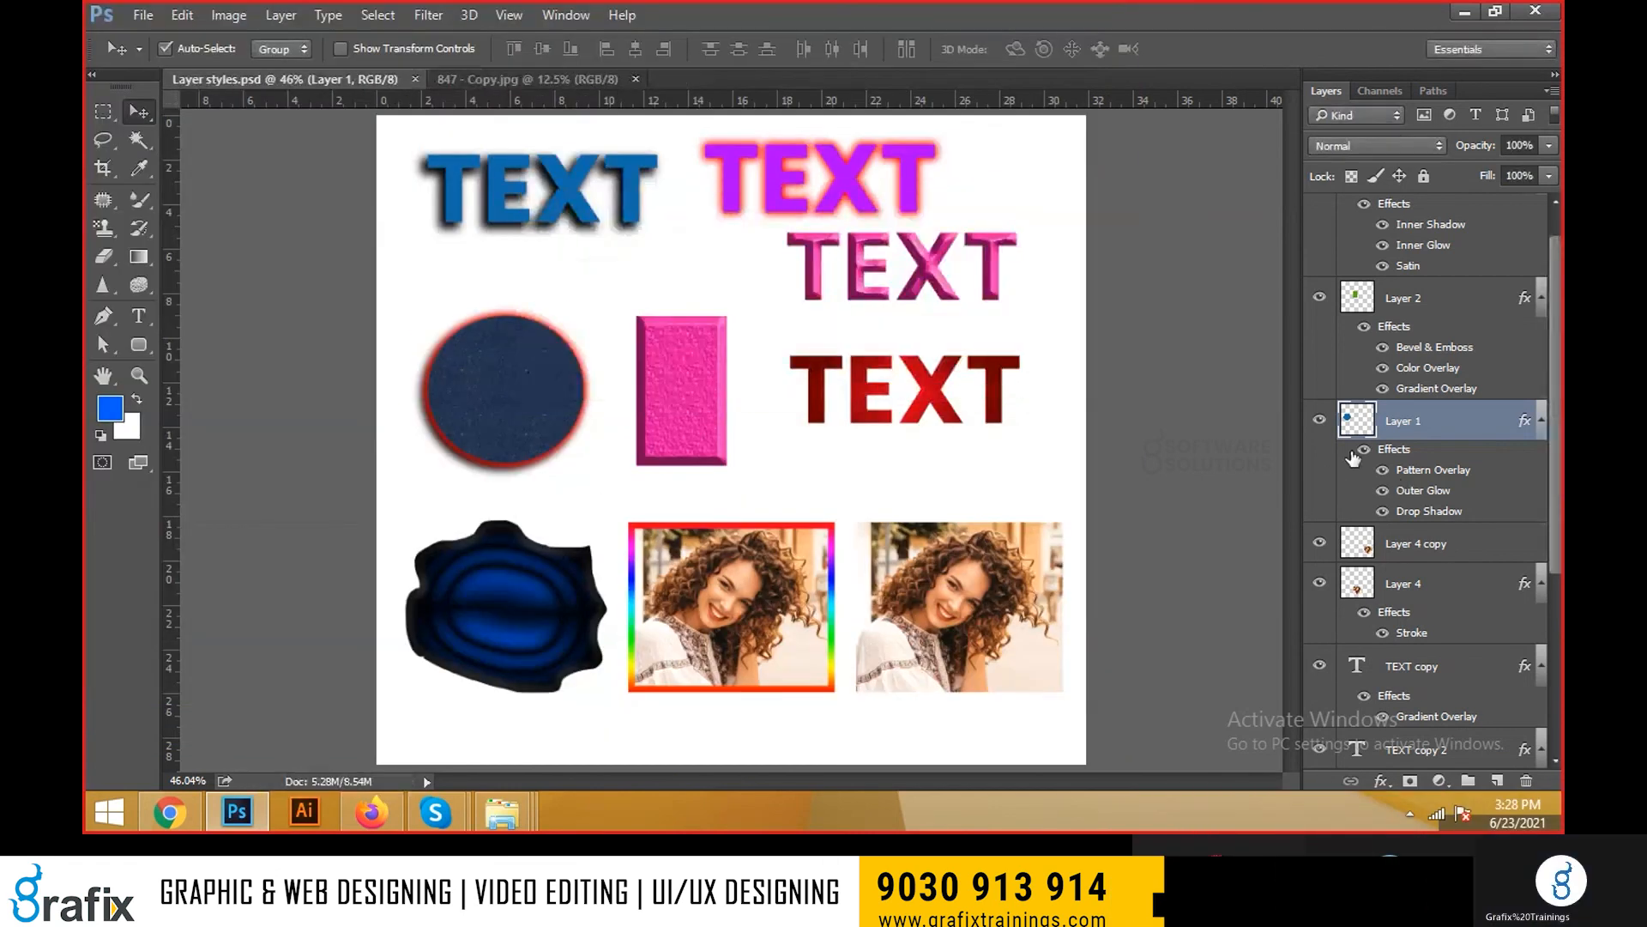
key("ctrl+w")
key("ctrl+w")
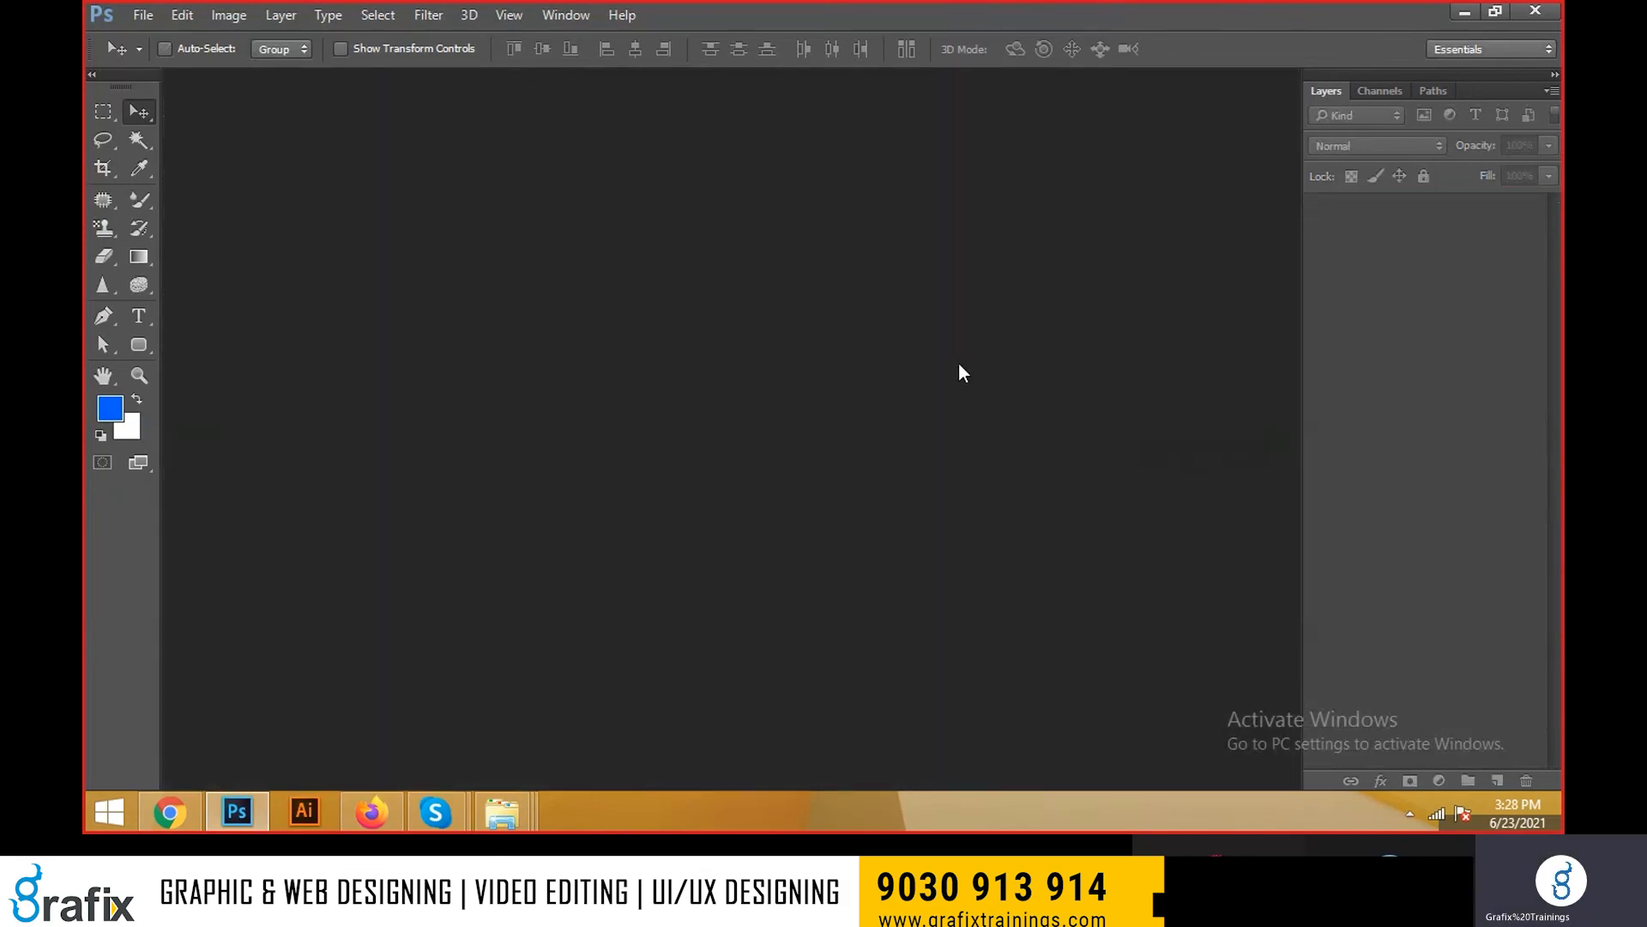